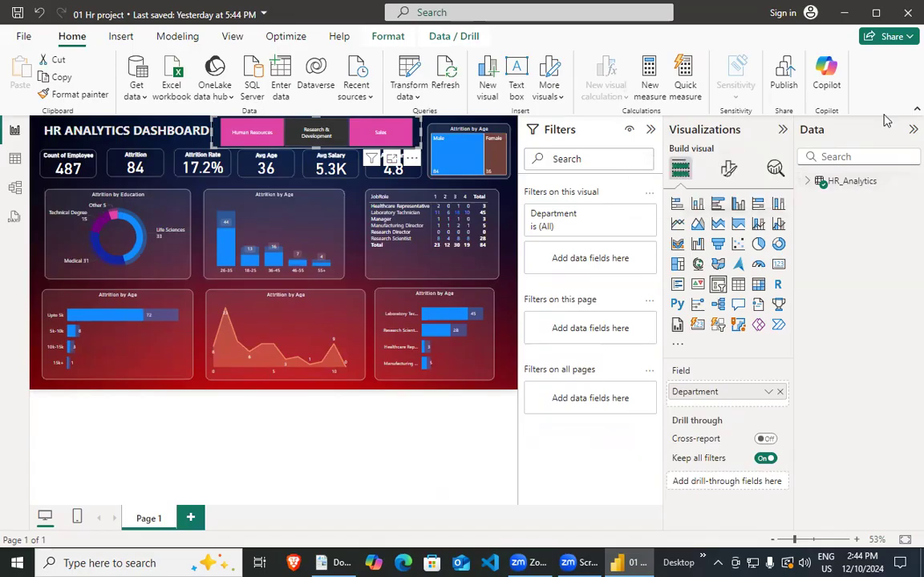
# Save and close the 01 Hr project report, and start a new Power BI Desktop session.
pyautogui.click(906, 14)
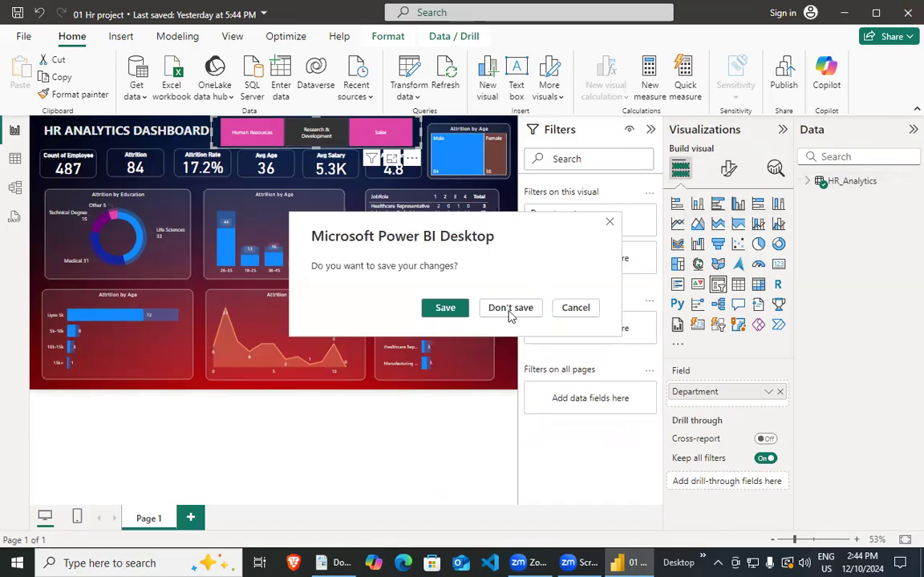
pyautogui.click(456, 310)
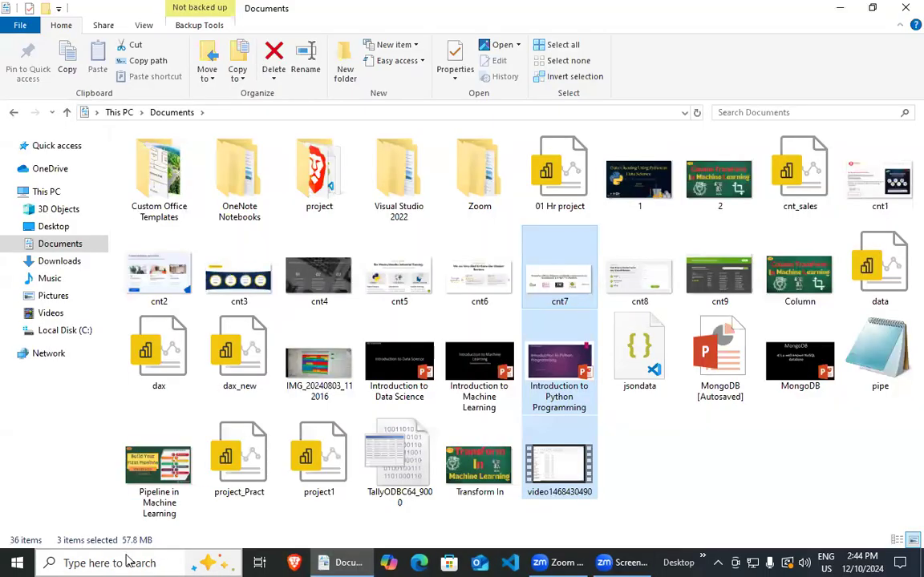
pyautogui.click(126, 562)
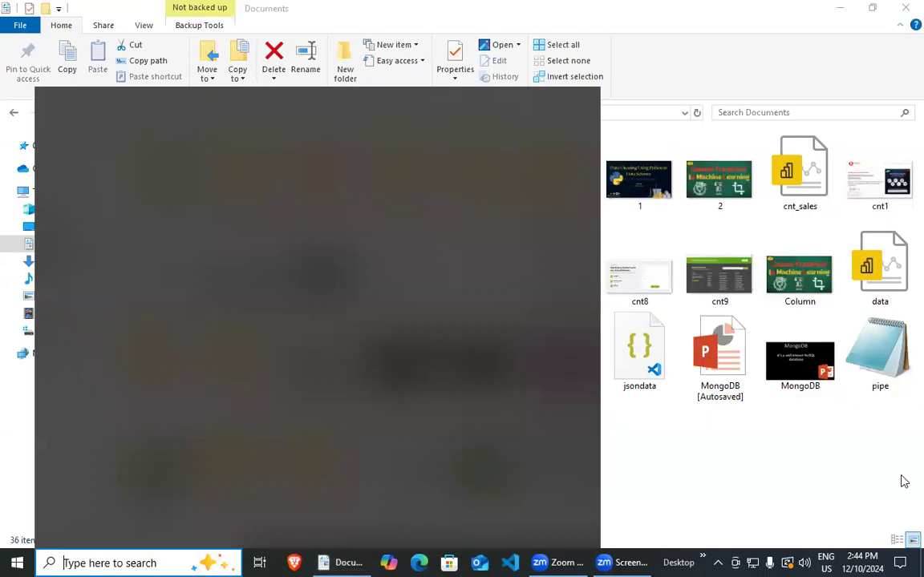
pyautogui.write('p')
pyautogui.press('BackSpace')
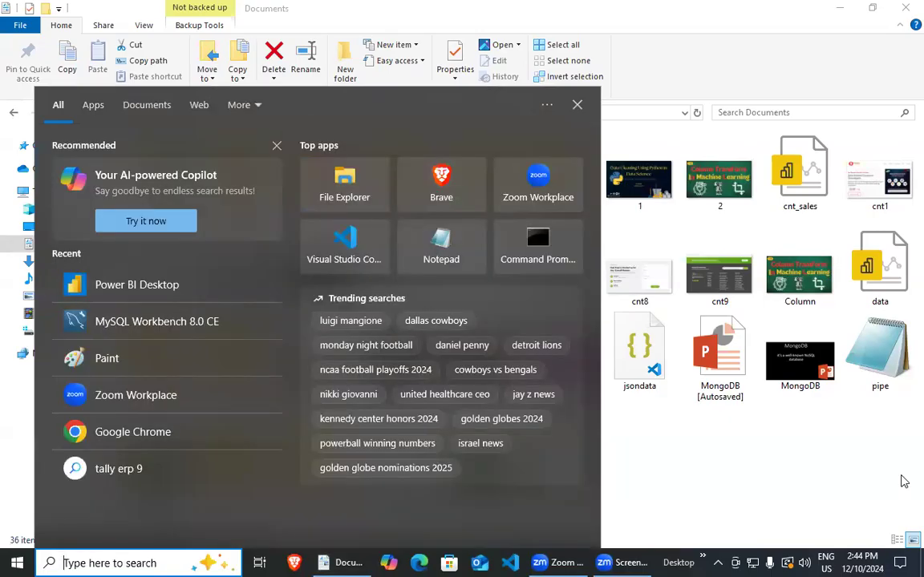
pyautogui.write('pow')
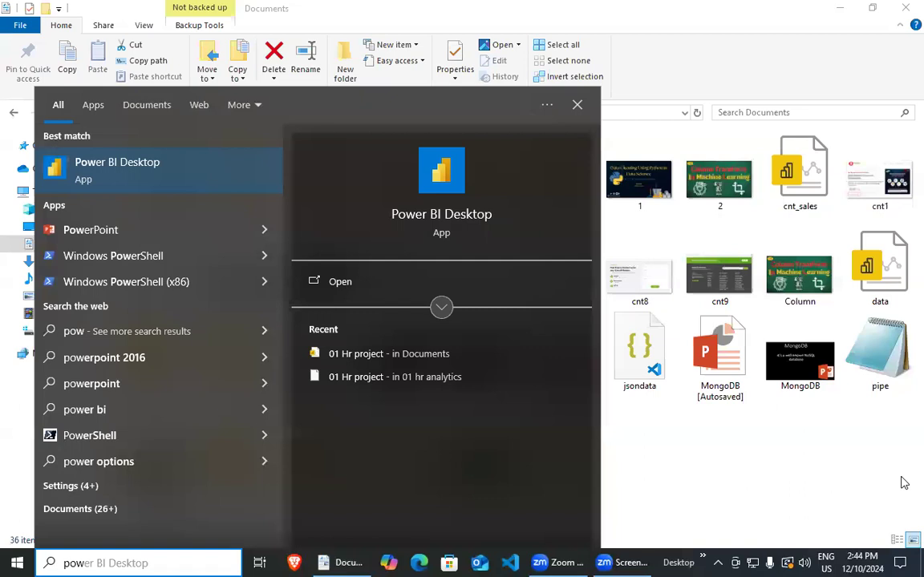
pyautogui.click(905, 483)
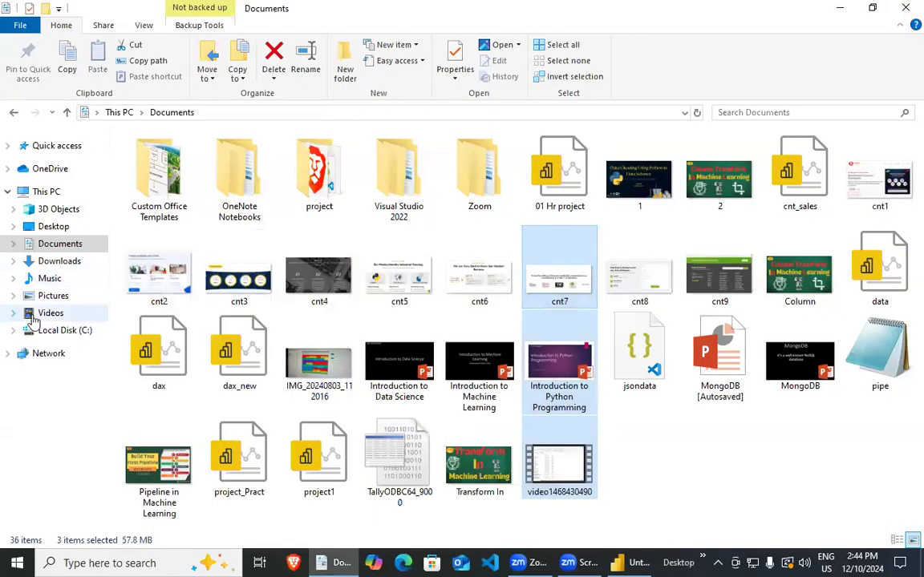
# In File Explorer, open the 01 hr analytics folder inside notes, Power Bi, 07 Projects on Local Disk (C:).
pyautogui.click(72, 330)
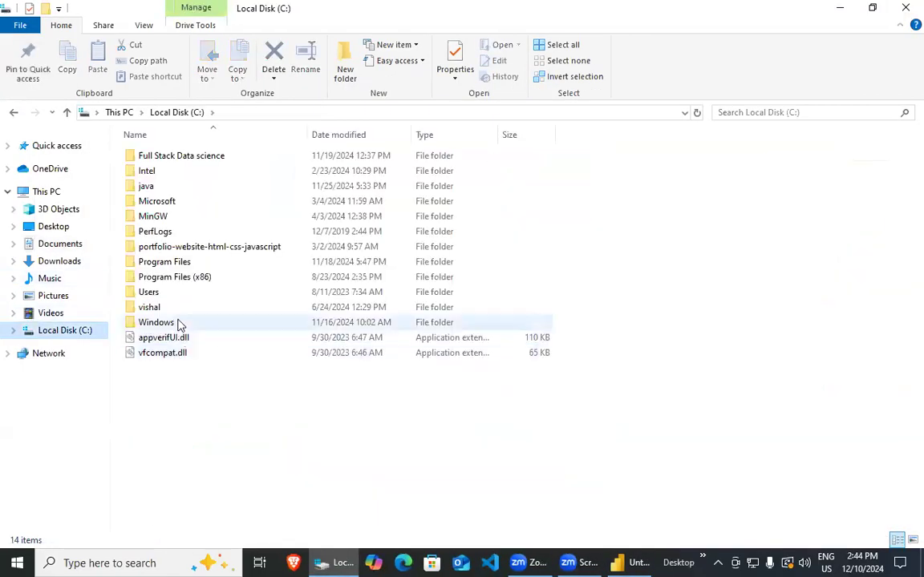
pyautogui.doubleClick(181, 307)
pyautogui.doubleClick(182, 307)
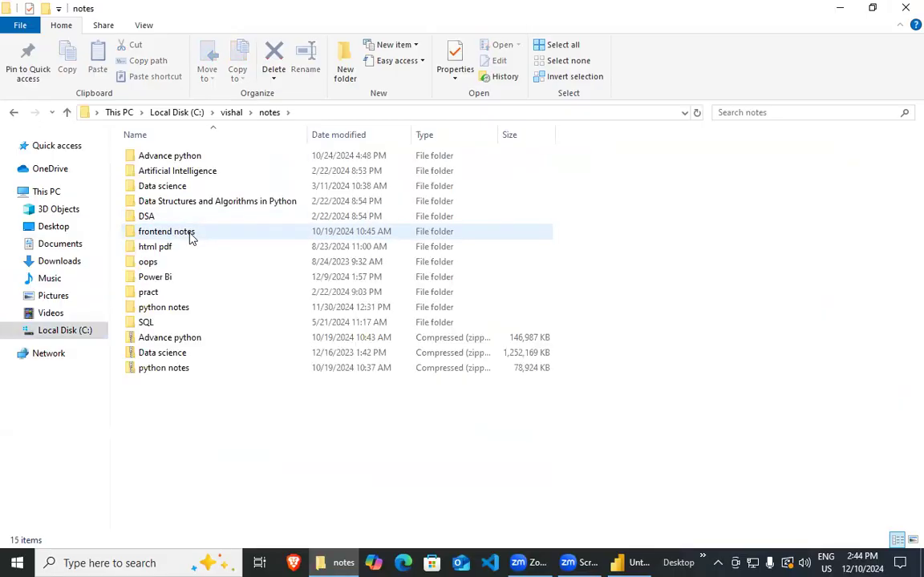
pyautogui.doubleClick(179, 277)
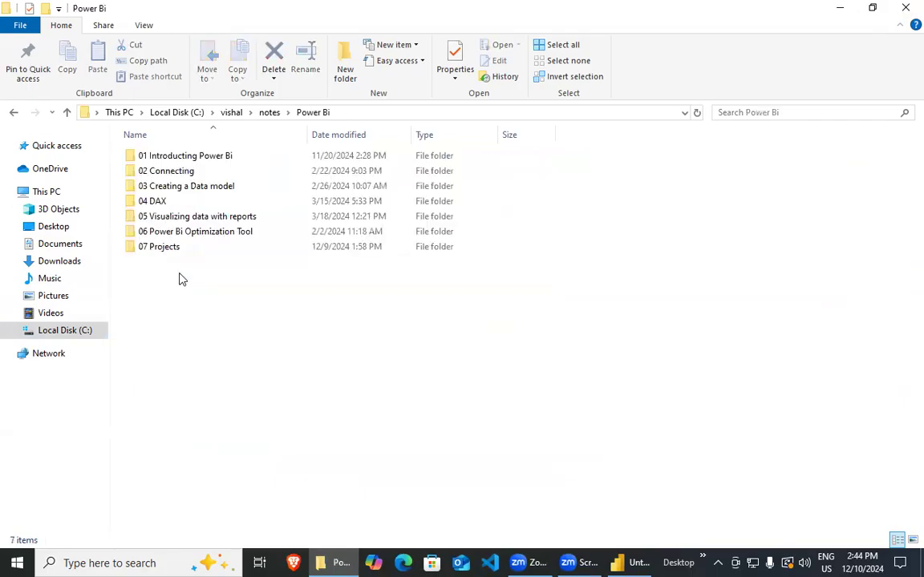
pyautogui.doubleClick(187, 248)
pyautogui.doubleClick(192, 155)
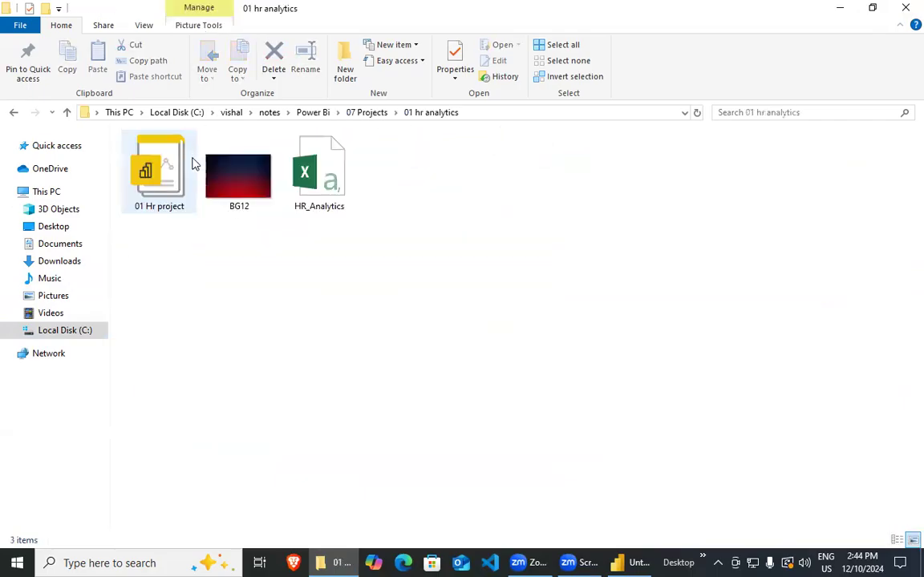
# Open the HR_Analytics data file in Excel and dismiss the activation window.
pyautogui.doubleClick(345, 177)
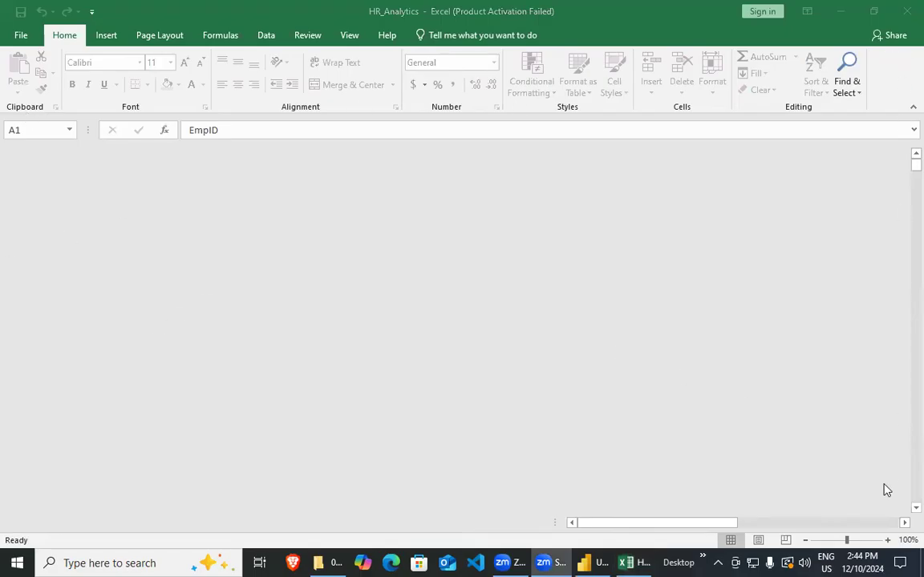
pyautogui.click(906, 15)
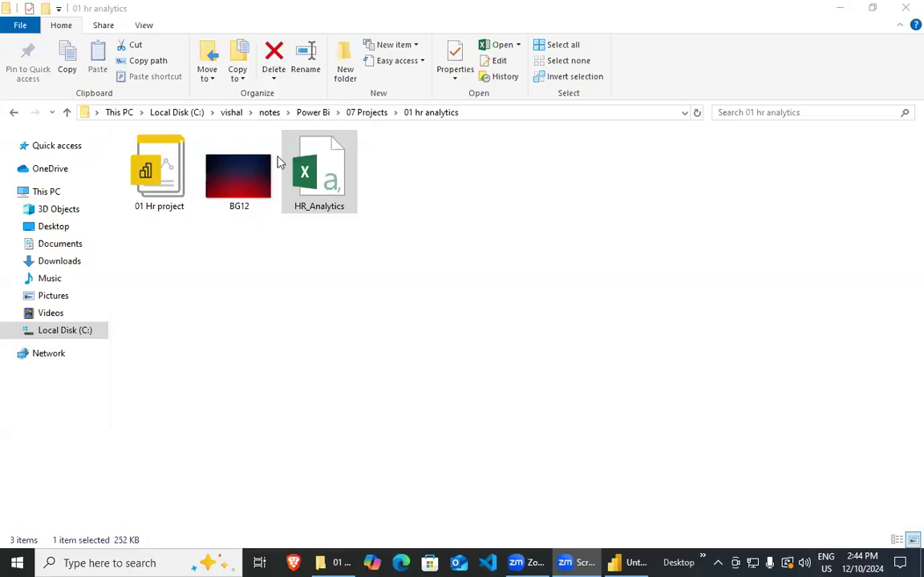
pyautogui.doubleClick(325, 173)
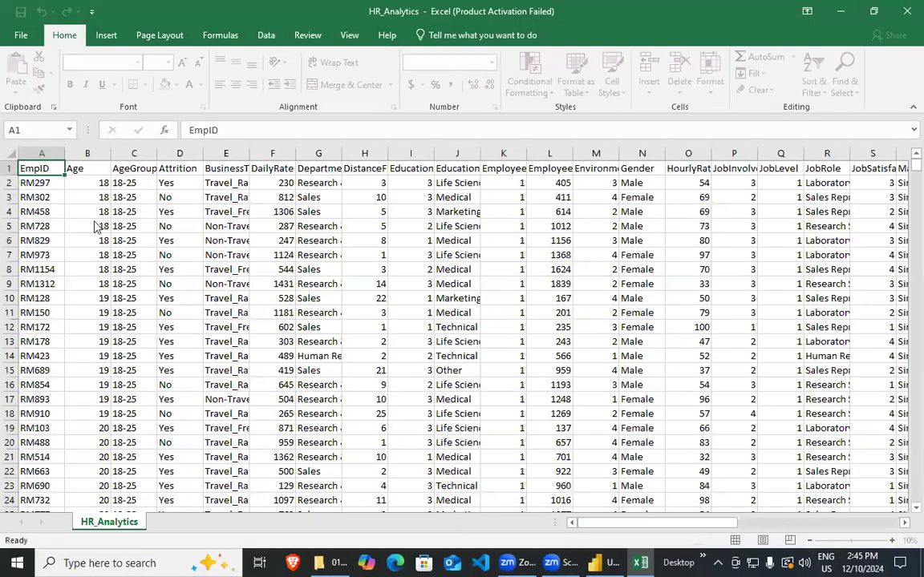
pyautogui.click(628, 118)
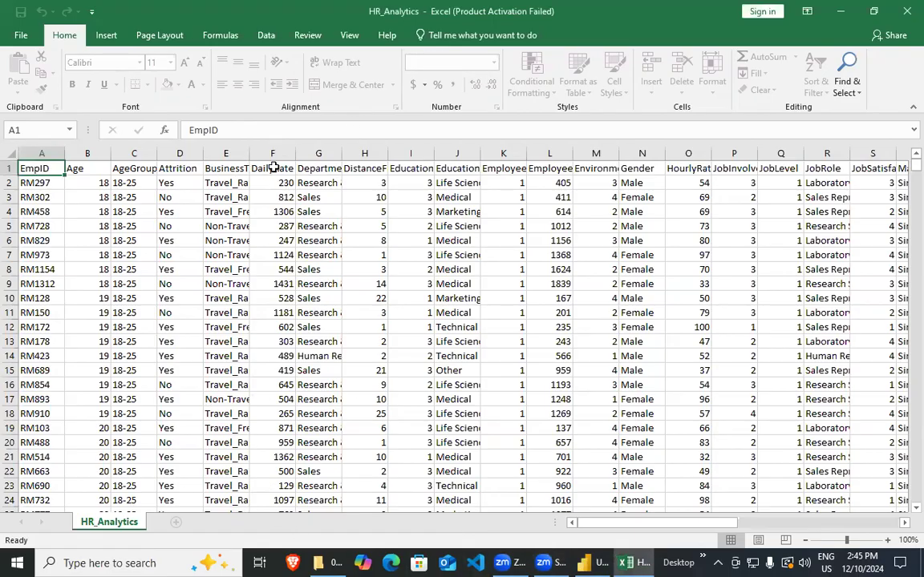
# Examine the BusinessTravel heading and the entries of the Department column in the HR_Analytics sheet.
pyautogui.click(229, 167)
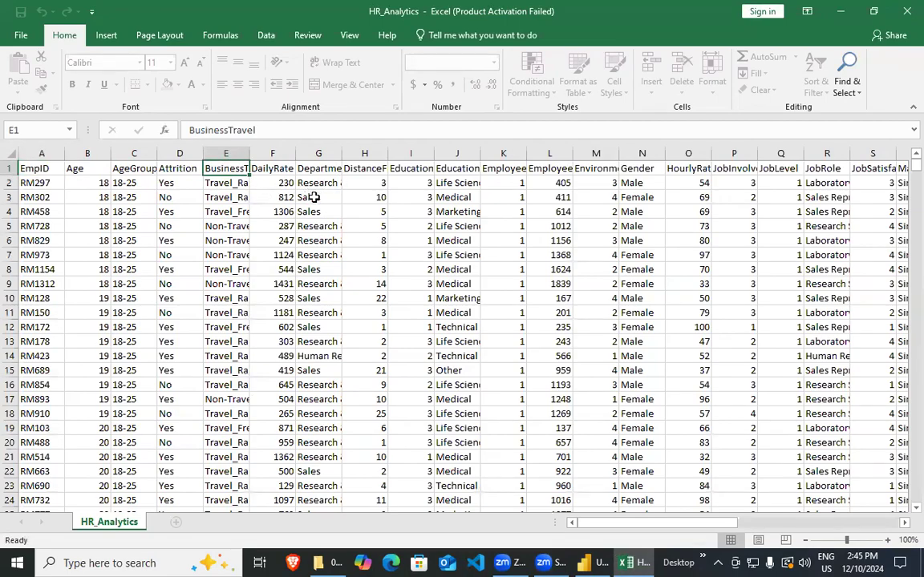
pyautogui.click(318, 170)
pyautogui.click(318, 184)
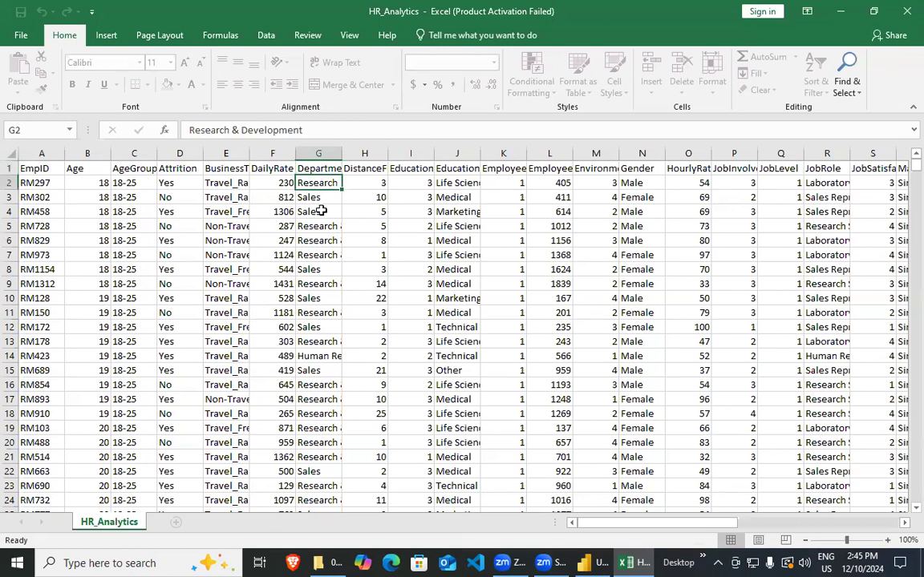
pyautogui.click(317, 195)
pyautogui.click(334, 224)
pyautogui.click(338, 265)
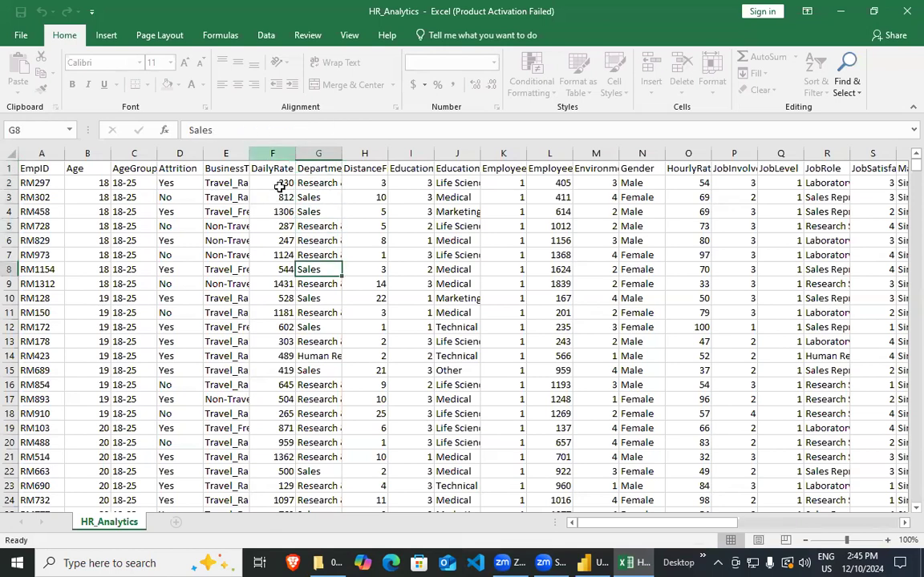
# Examine the DistanceFromHome column through to its last row and return to the start of the sheet.
pyautogui.click(371, 167)
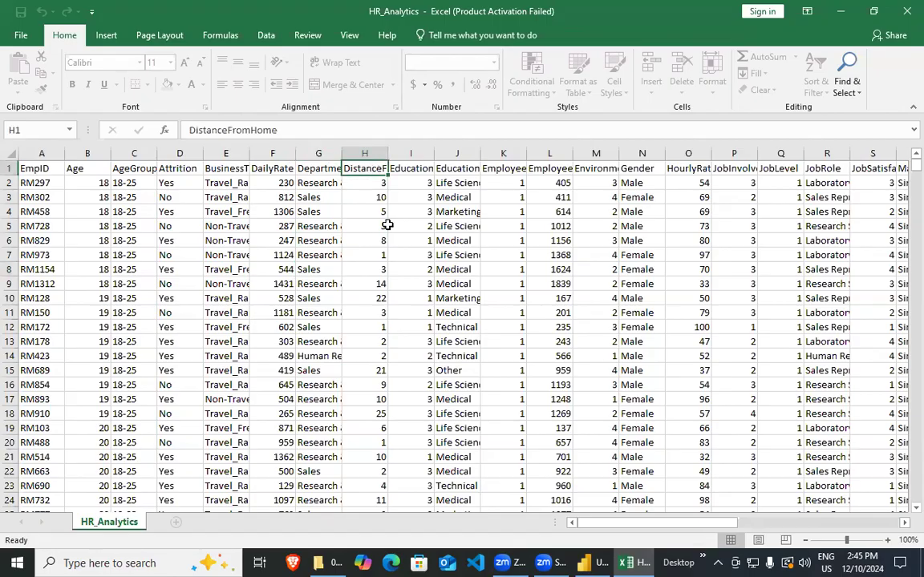
pyautogui.doubleClick(376, 175)
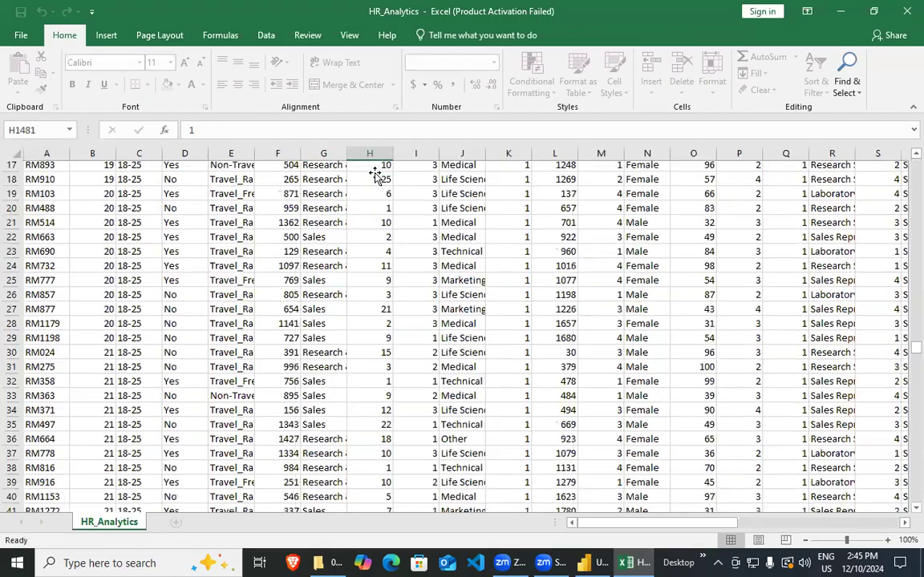
pyautogui.scroll(13, 397, 327)
pyautogui.scroll(20, 393, 328)
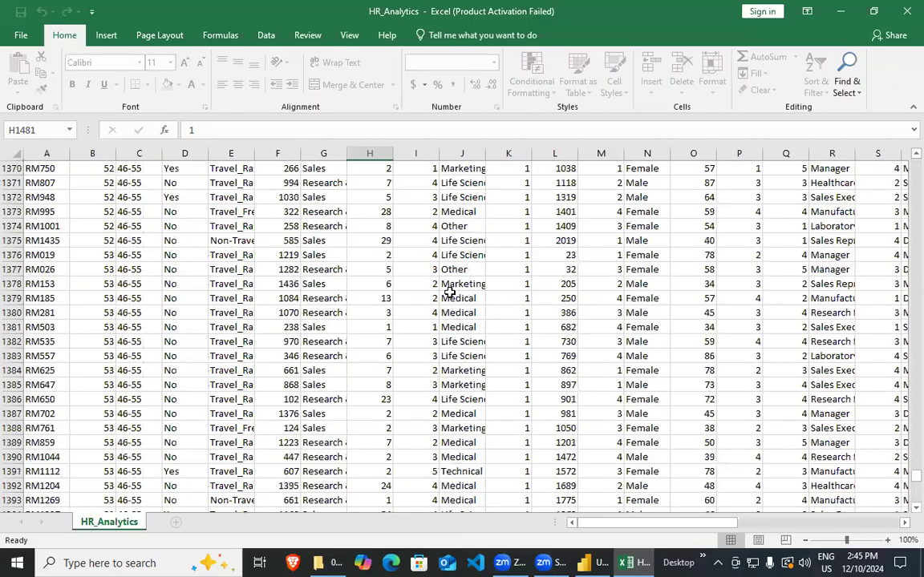
pyautogui.scroll(20, 400, 227)
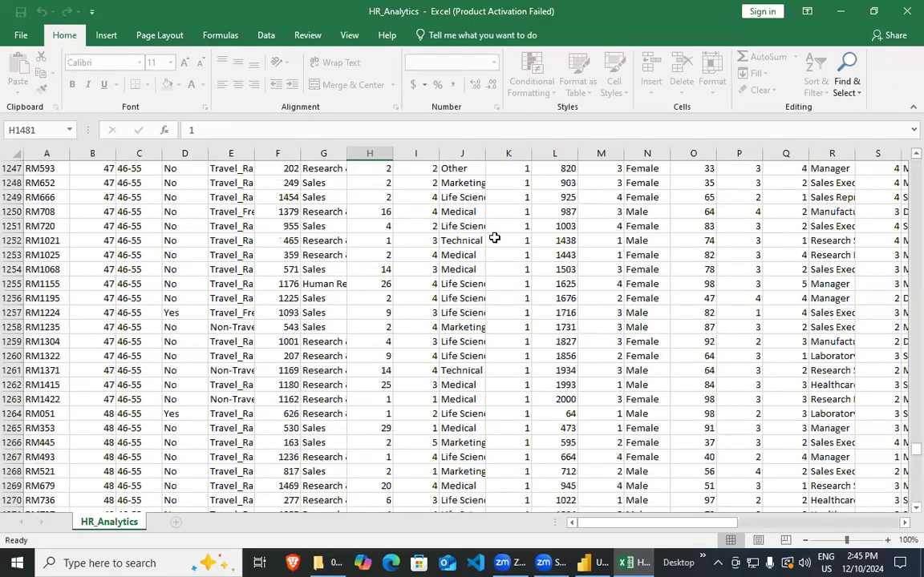
pyautogui.scroll(15, 513, 336)
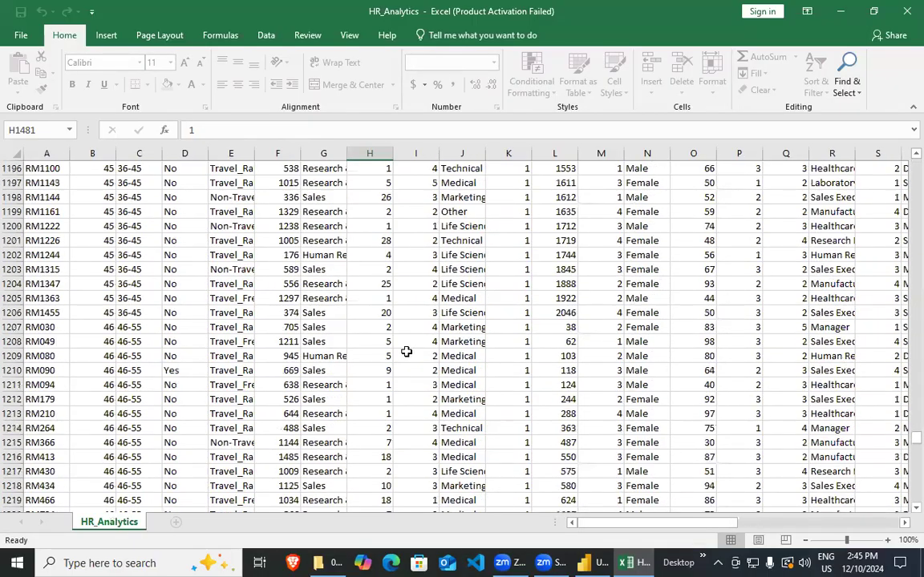
pyautogui.moveTo(915, 434); pyautogui.dragTo(911, 10)
# Read down the entries of the second education column, column J, starting from its heading.
pyautogui.click(461, 168)
pyautogui.press('Down')
pyautogui.press('Down')
pyautogui.press('Down')
pyautogui.press('Down')
pyautogui.press('Down')
pyautogui.press('Down')
pyautogui.press('Down')
pyautogui.press('Down')
pyautogui.press('Down')
pyautogui.press('Down')
pyautogui.press('Down')
pyautogui.press('Down')
# Check the column headings from EmployeeCount through JobLevel, and close the HR_Analytics file.
pyautogui.click(517, 169)
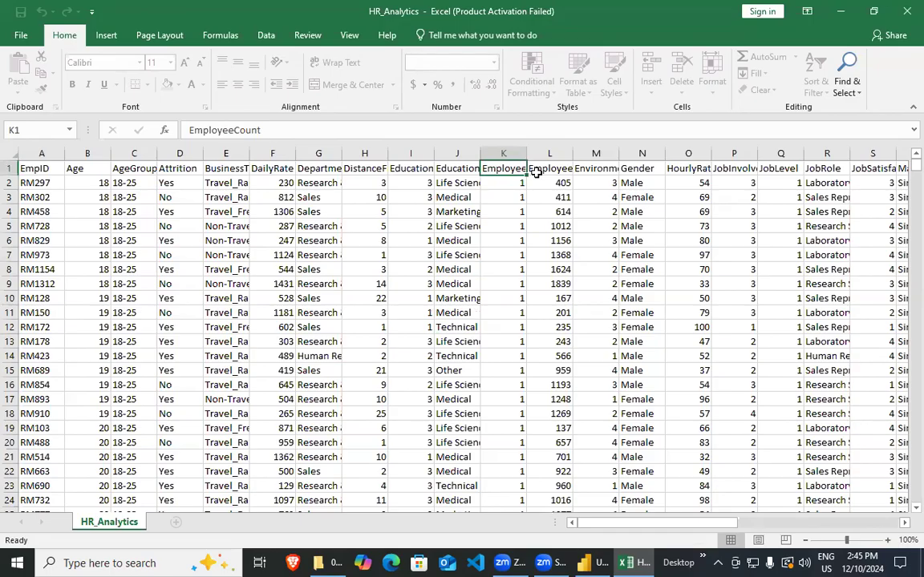
pyautogui.click(550, 169)
pyautogui.click(595, 169)
pyautogui.click(647, 169)
pyautogui.click(726, 169)
pyautogui.click(774, 169)
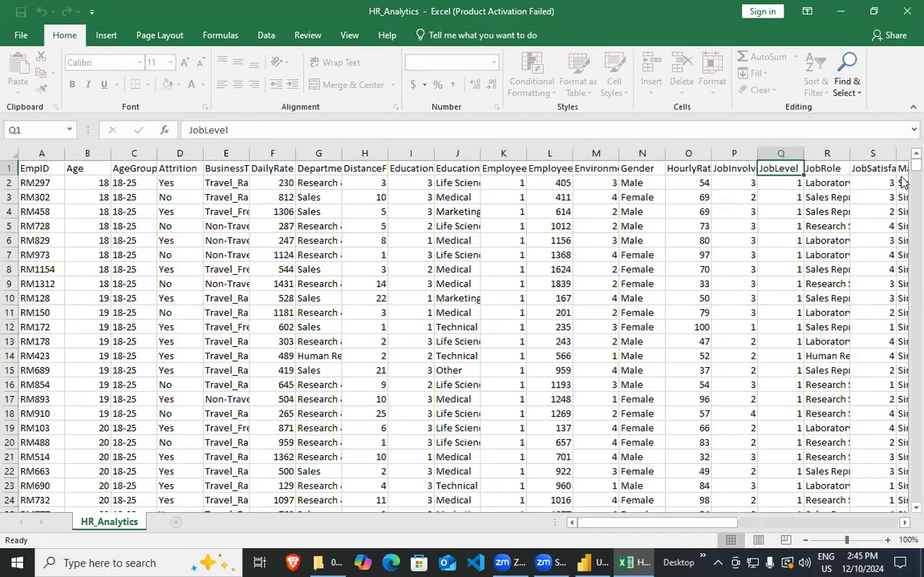
pyautogui.click(904, 8)
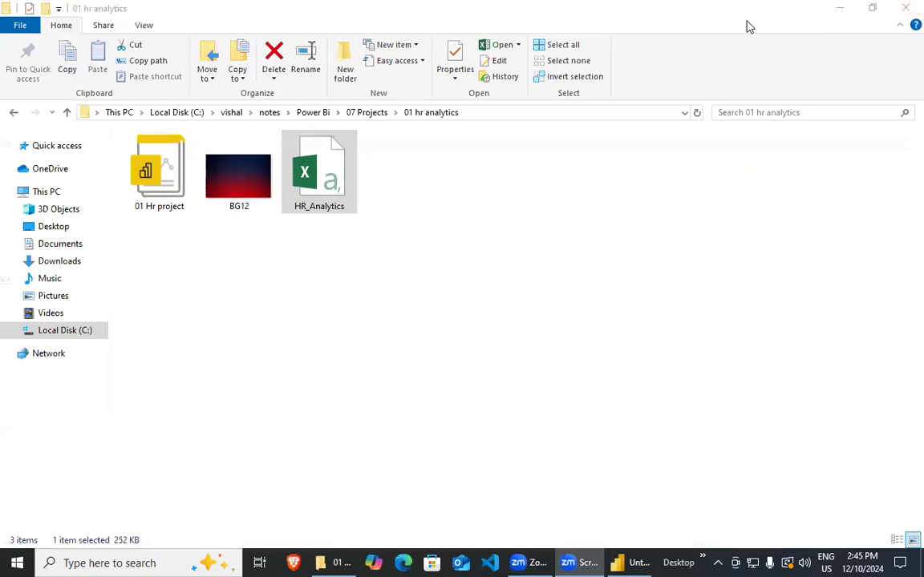
# Switch to Power BI Desktop, import HR_Analytics as a Text/CSV source into a blank report, and open it for transformation in Power Query.
pyautogui.click(637, 561)
pyautogui.click(247, 169)
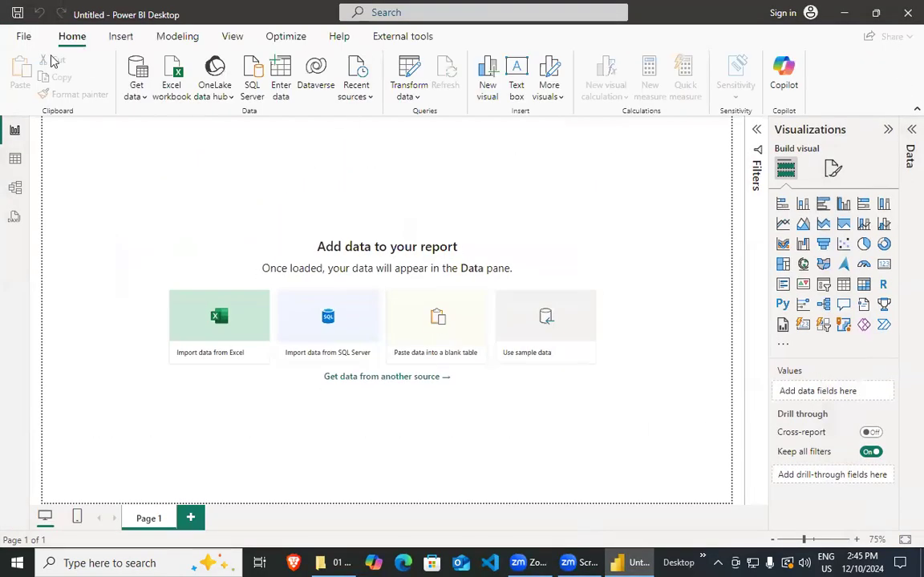
pyautogui.click(138, 95)
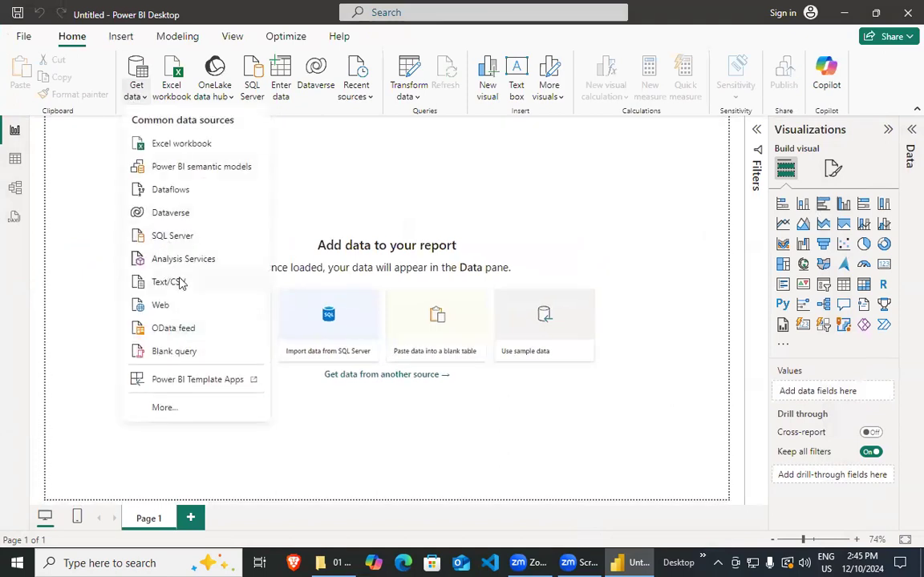
pyautogui.click(180, 283)
pyautogui.click(381, 160)
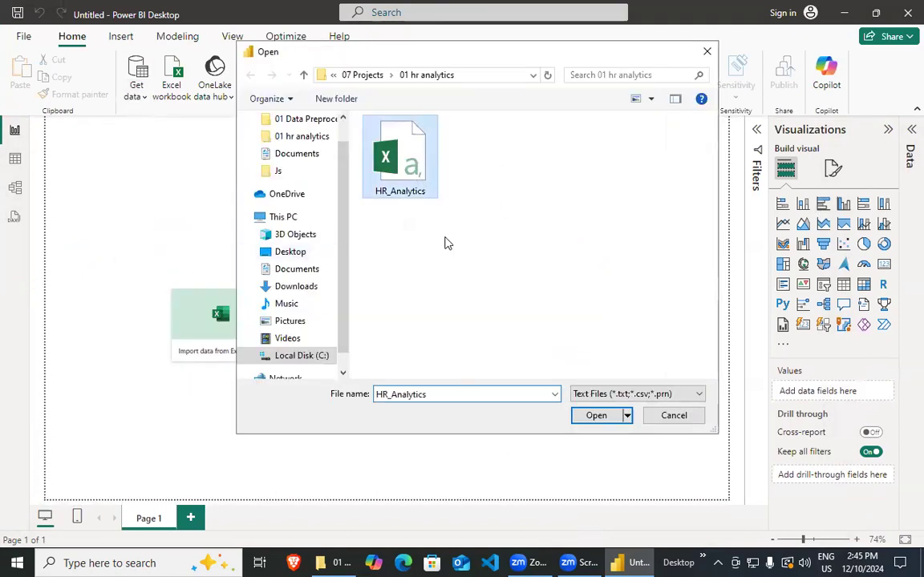
pyautogui.click(592, 414)
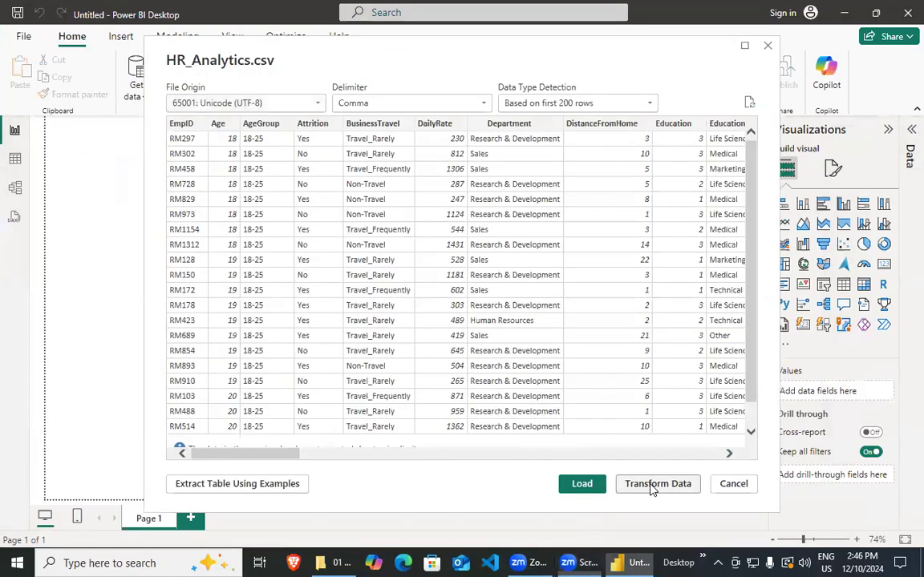
pyautogui.click(650, 481)
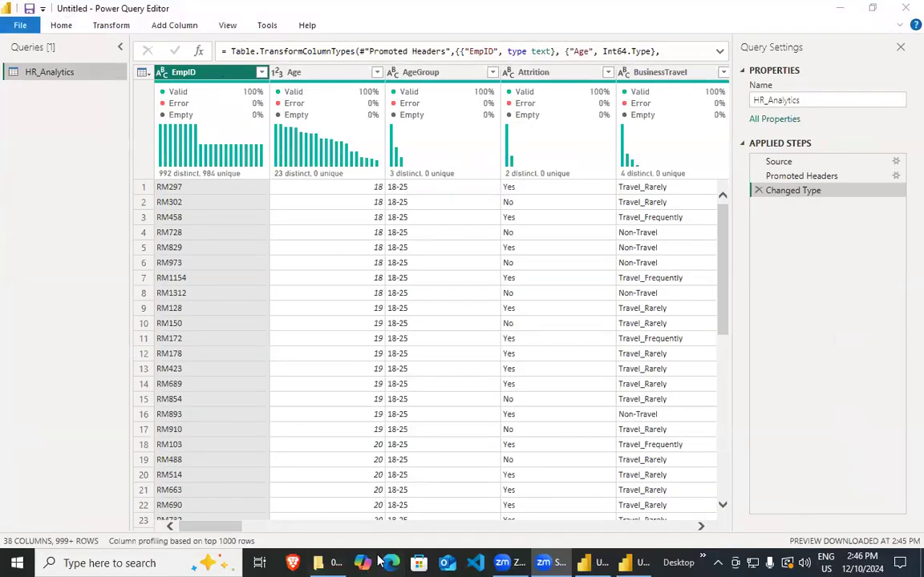
# Review the EmpID column's values and available operations, and inspect the column profiles across the query to YearsWithCurrManager.
pyautogui.moveTo(227, 526); pyautogui.dragTo(3, 517)
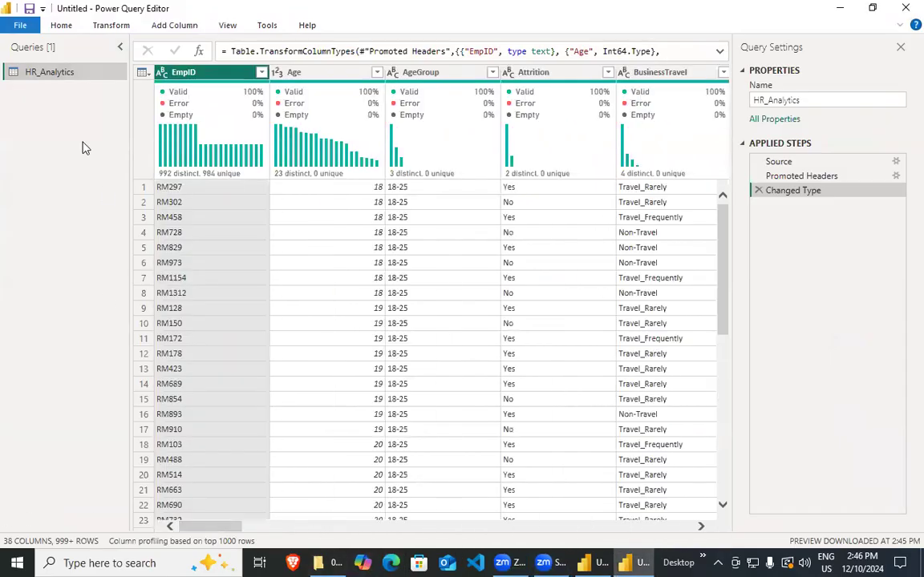
pyautogui.click(261, 74)
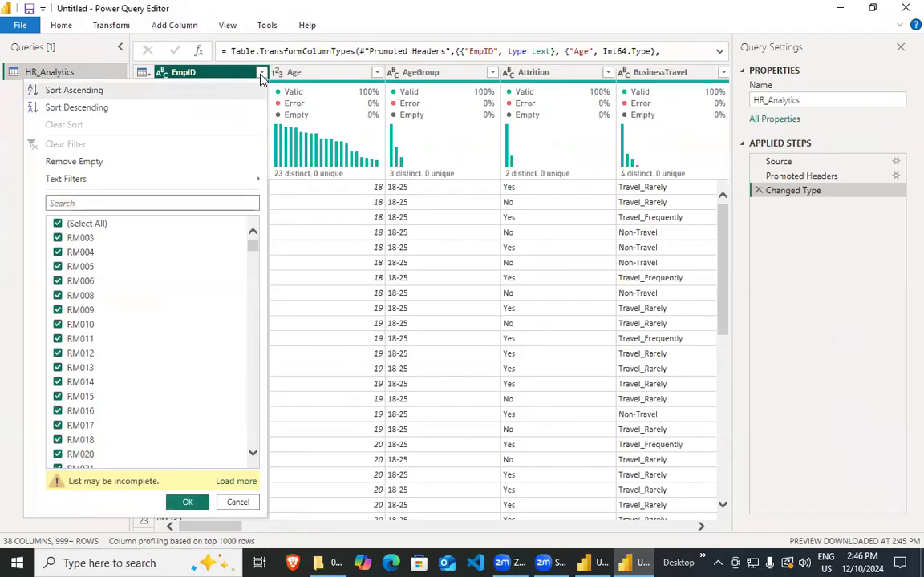
pyautogui.click(4, 283)
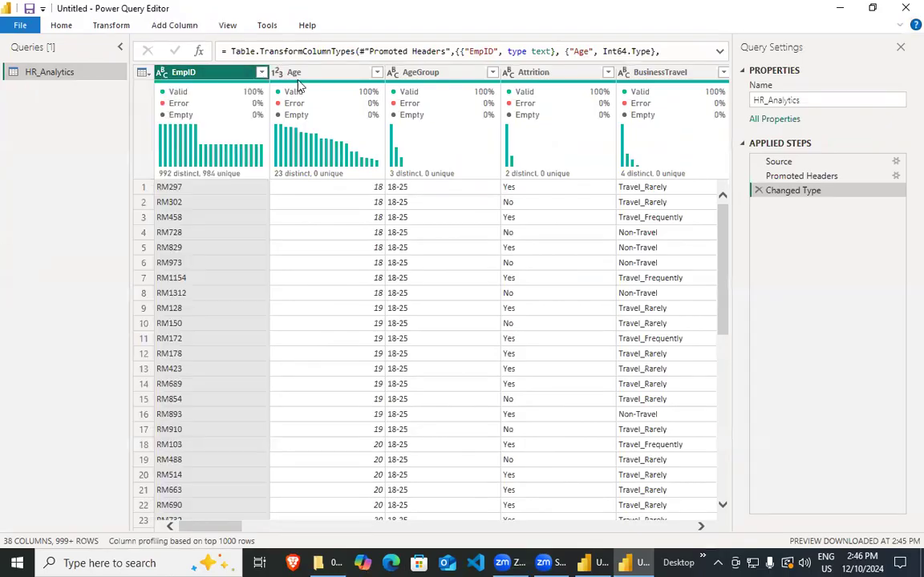
pyautogui.rightClick(252, 73)
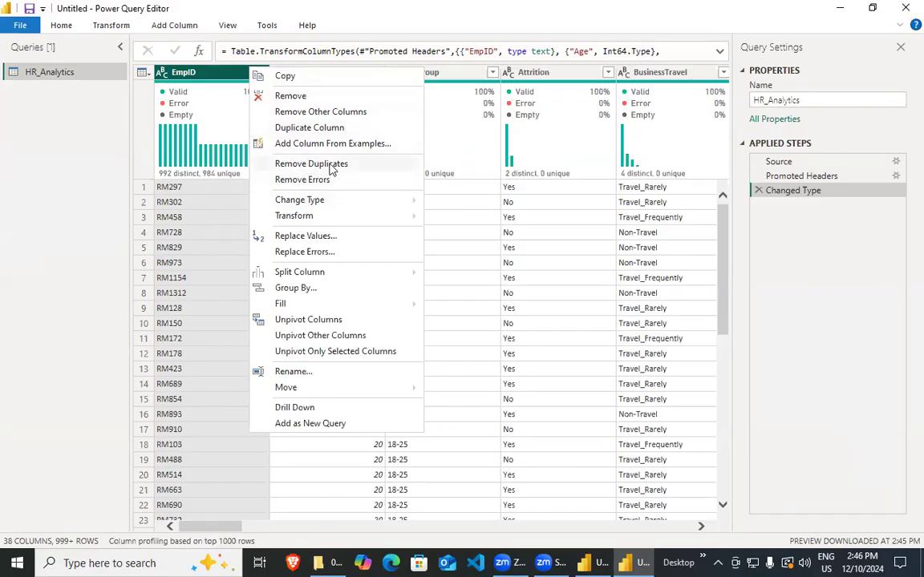
pyautogui.moveTo(183, 529); pyautogui.dragTo(701, 531)
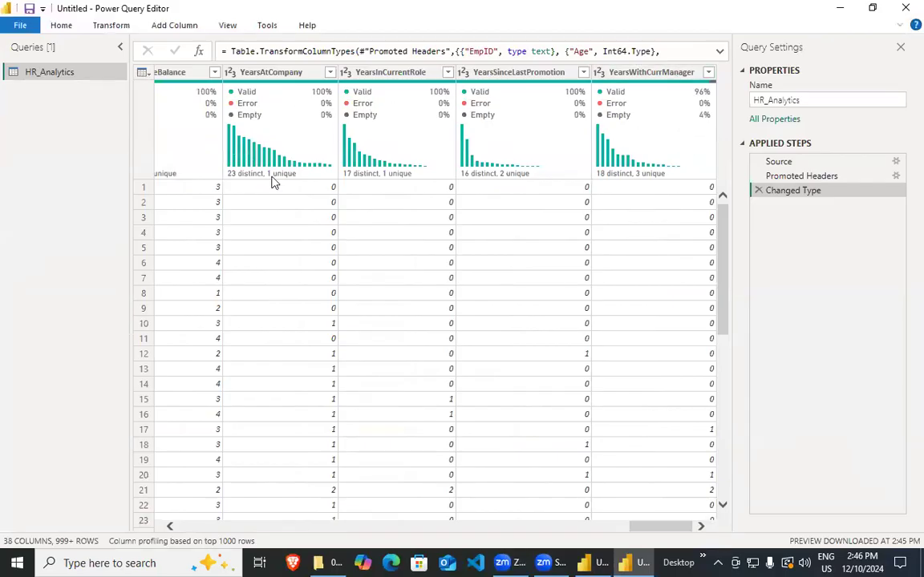
# Inspect the empty-value share of YearsWithCurrManager and compare it with the quality profiles of the query's first columns.
pyautogui.moveTo(704, 119)
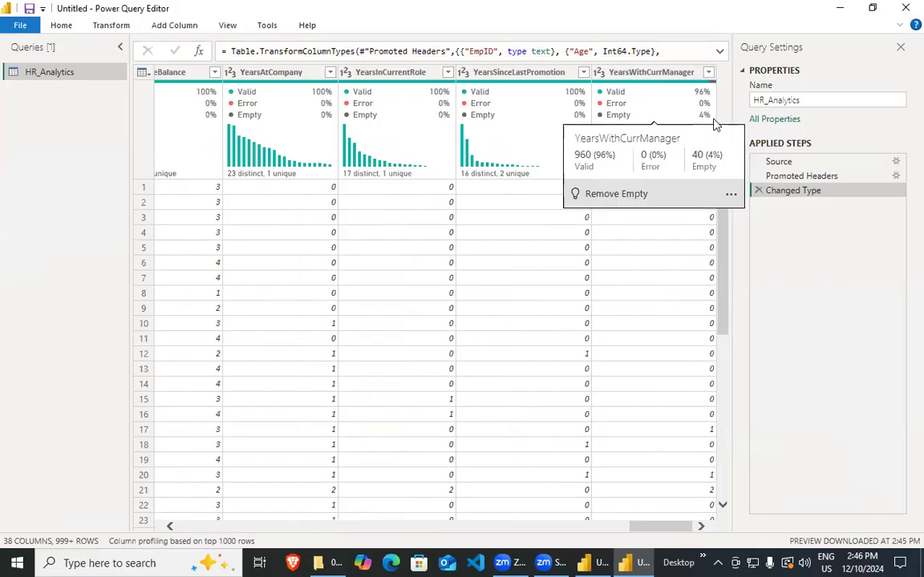
pyautogui.moveTo(692, 153)
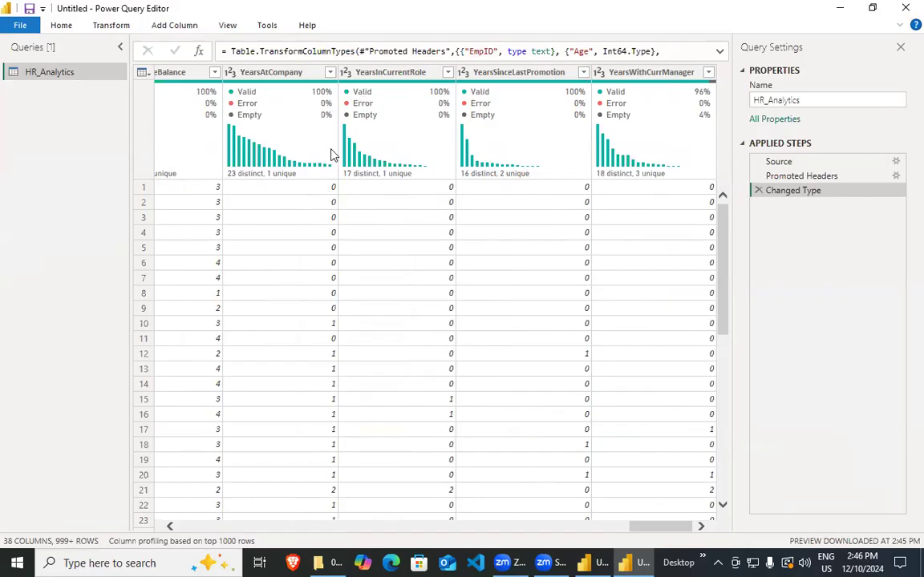
pyautogui.moveTo(646, 531); pyautogui.dragTo(163, 502)
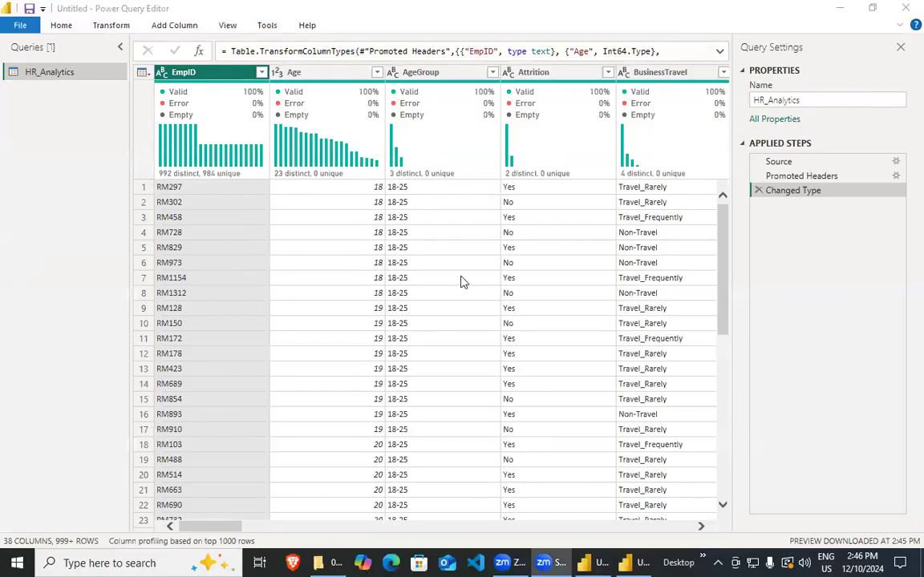
pyautogui.moveTo(224, 527); pyautogui.dragTo(771, 505)
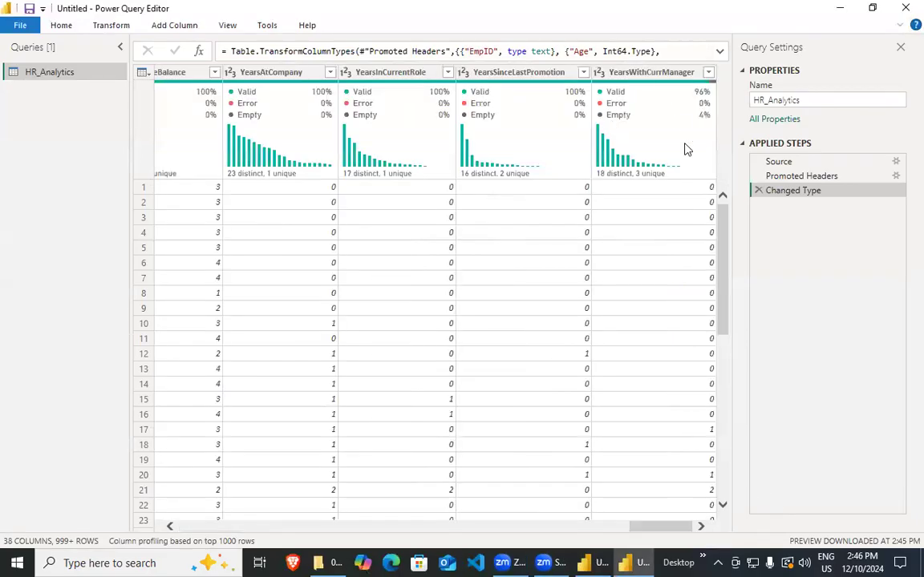
# Filter the YearsWithCurrManager column to show only null values.
pyautogui.click(709, 73)
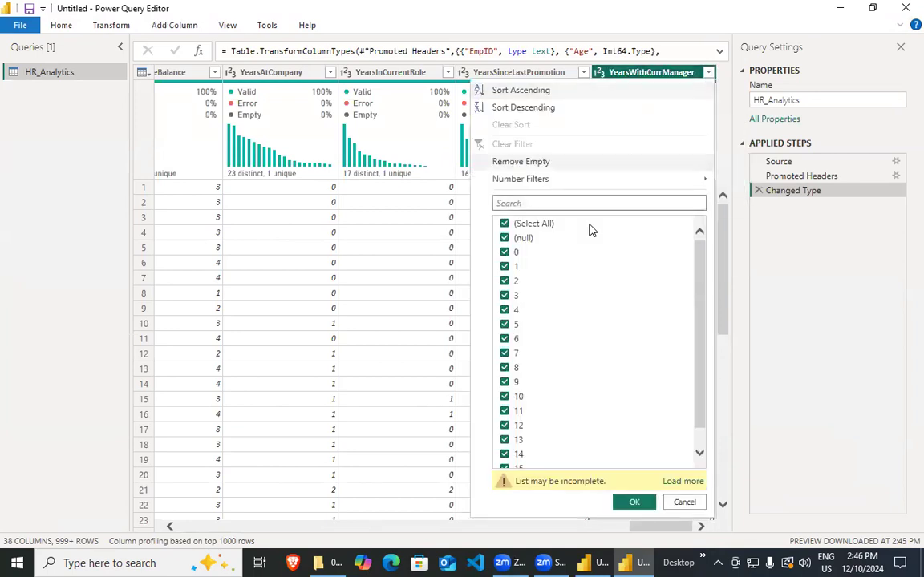
pyautogui.click(505, 223)
pyautogui.click(505, 237)
pyautogui.click(635, 503)
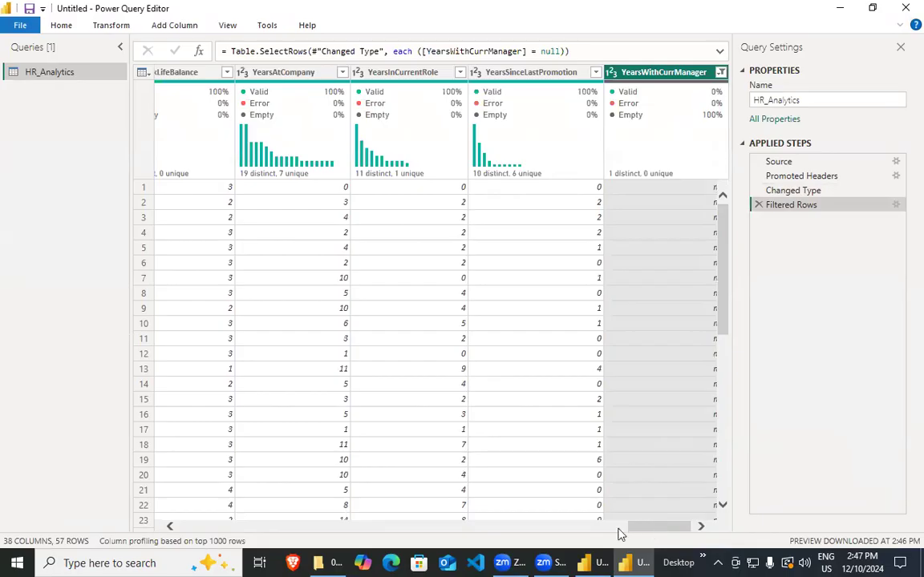
# Look through the null-filtered rows down to the last one and inspect that row's record.
pyautogui.moveTo(651, 530); pyautogui.dragTo(773, 541)
pyautogui.scroll(-2, 688, 461)
pyautogui.scroll(-10, 686, 462)
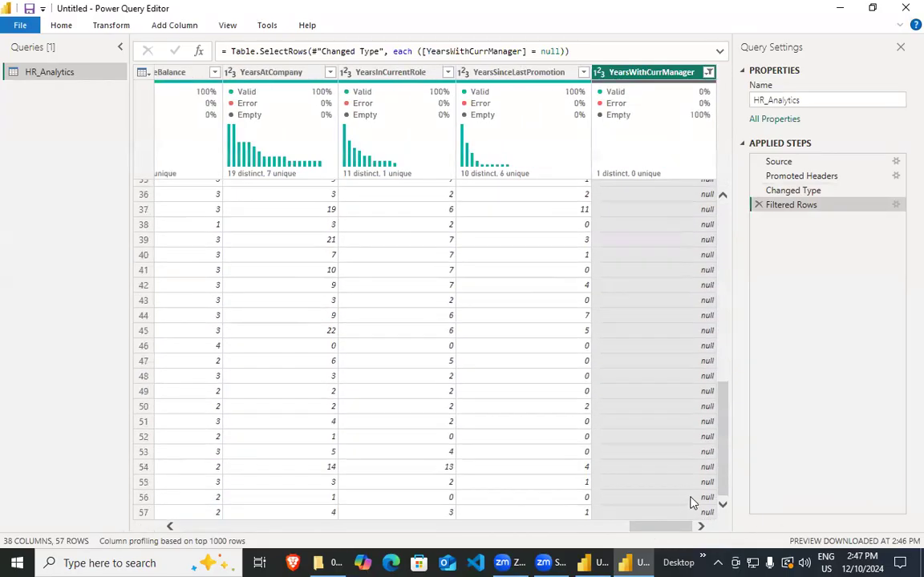
pyautogui.scroll(9, 641, 417)
pyautogui.scroll(-7, 311, 473)
pyautogui.scroll(-2, 311, 473)
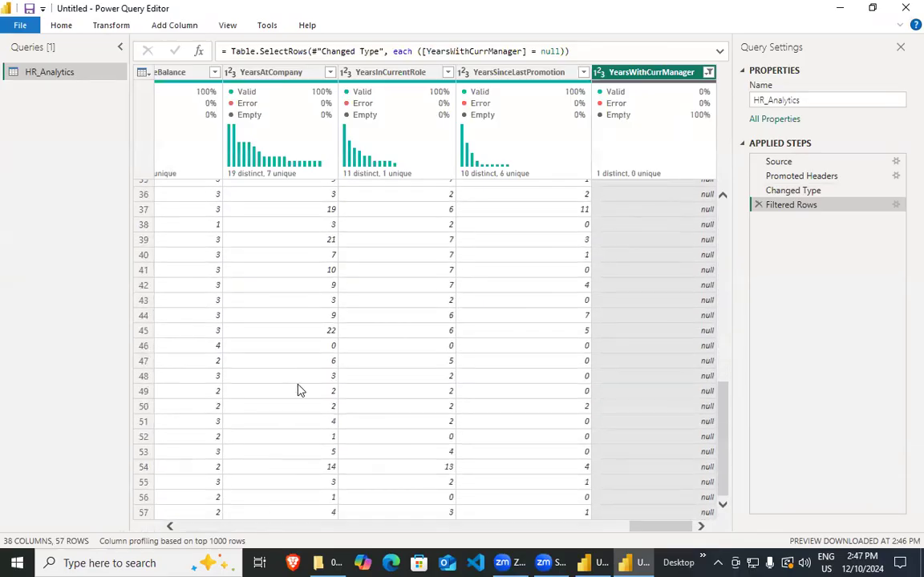
pyautogui.click(144, 513)
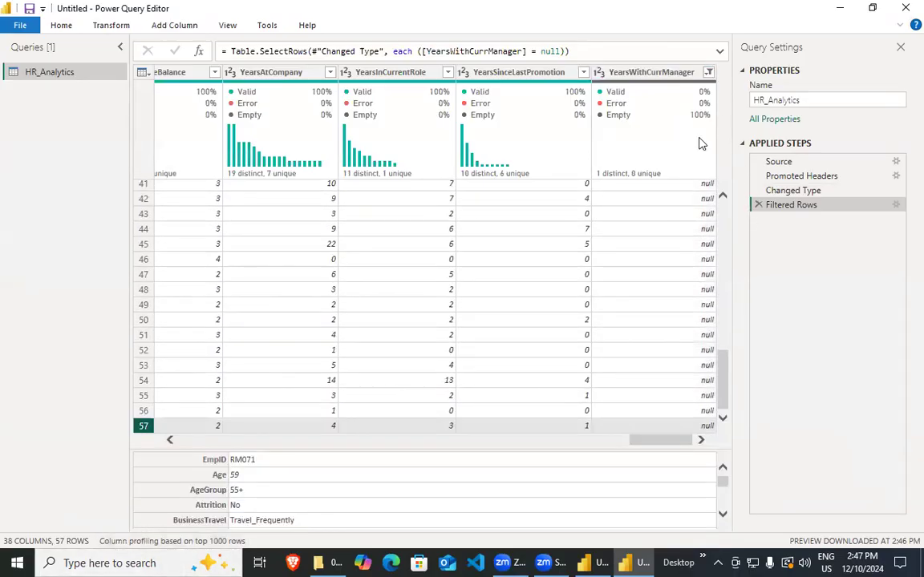
# Sort the null-filtered rows by YearsWithCurrManager in ascending order and look through them.
pyautogui.click(709, 73)
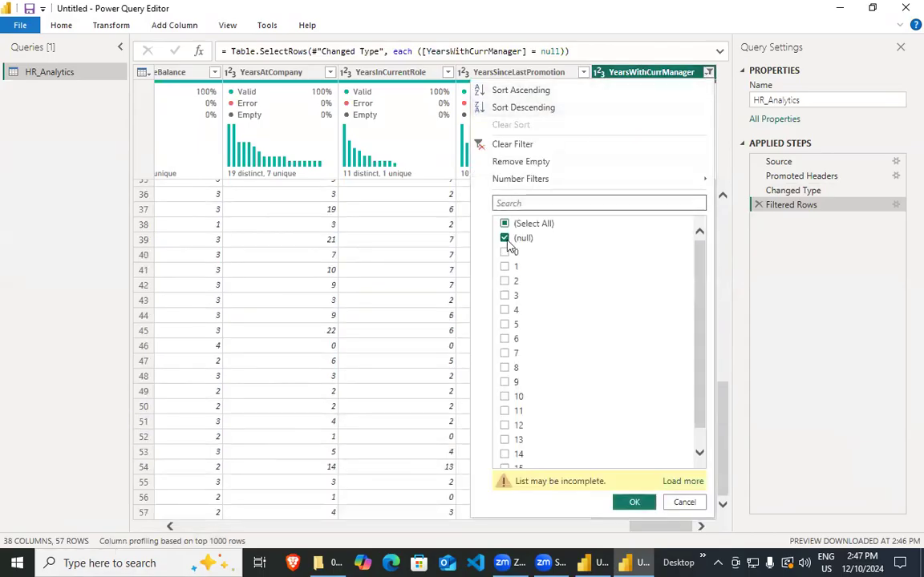
pyautogui.click(504, 224)
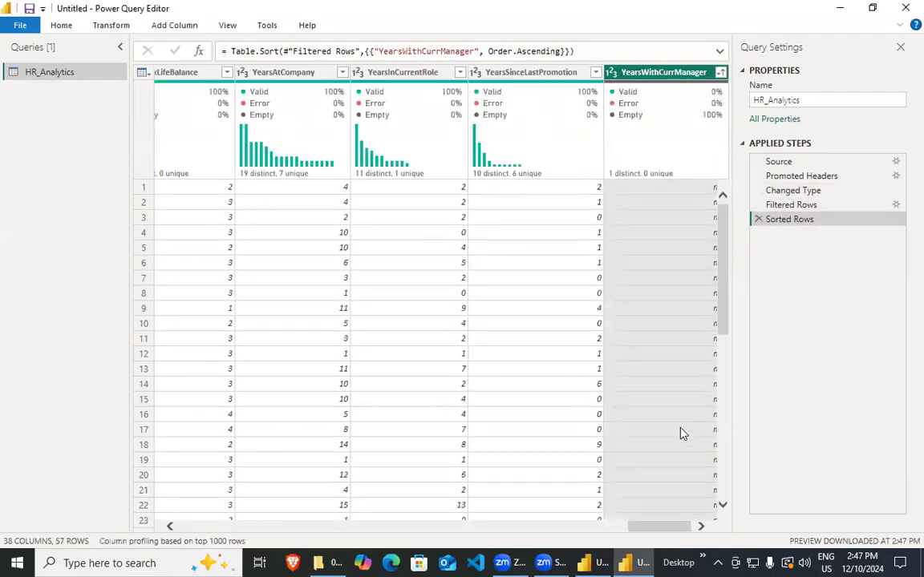
pyautogui.moveTo(641, 526); pyautogui.dragTo(732, 529)
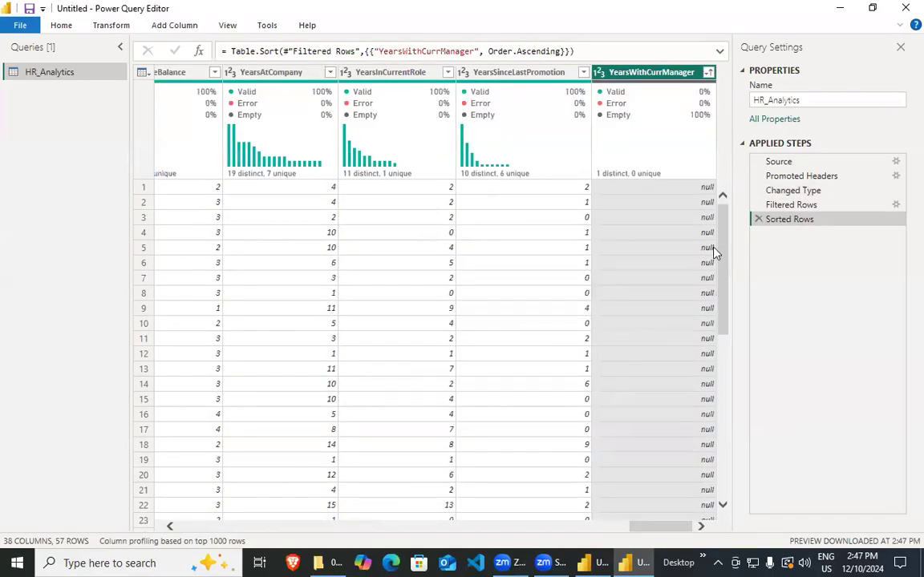
pyautogui.scroll(-12, 680, 435)
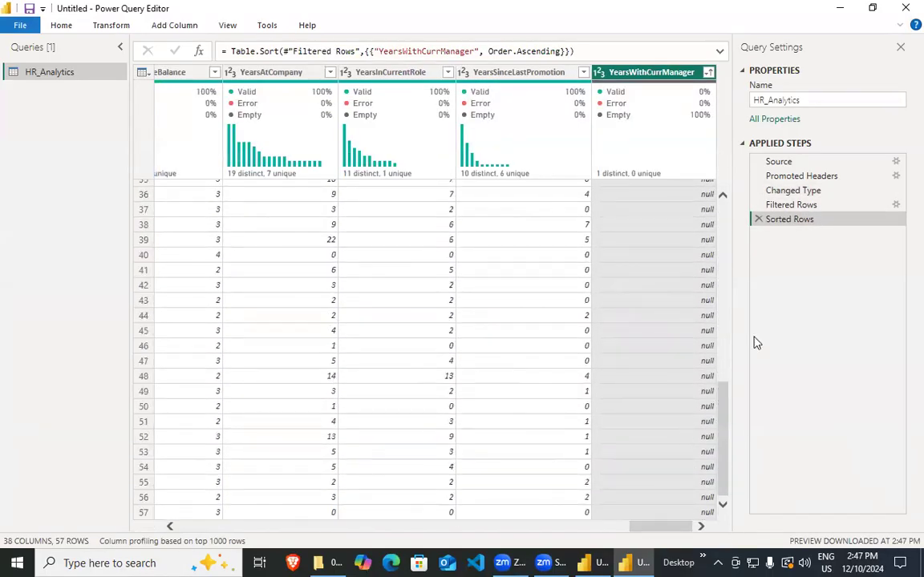
pyautogui.click(708, 72)
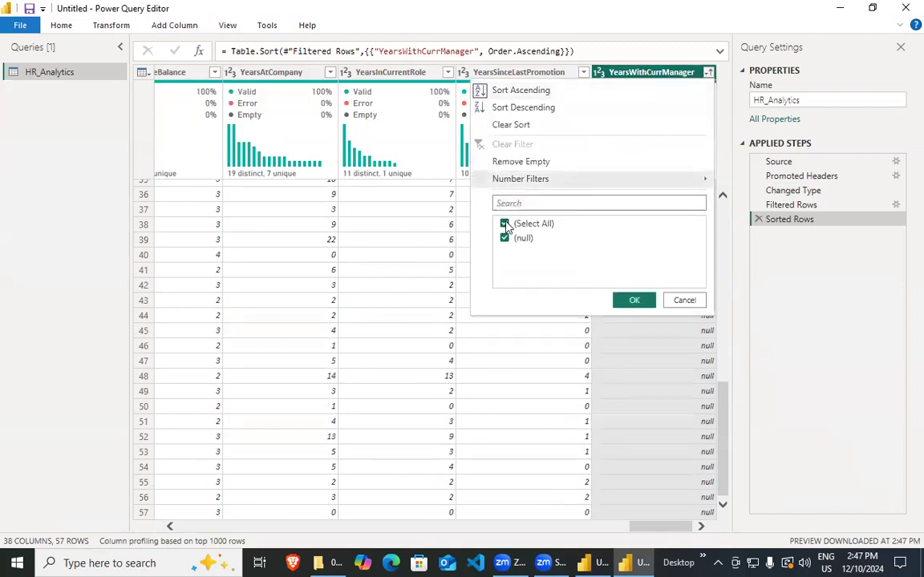
pyautogui.click(505, 225)
pyautogui.click(682, 300)
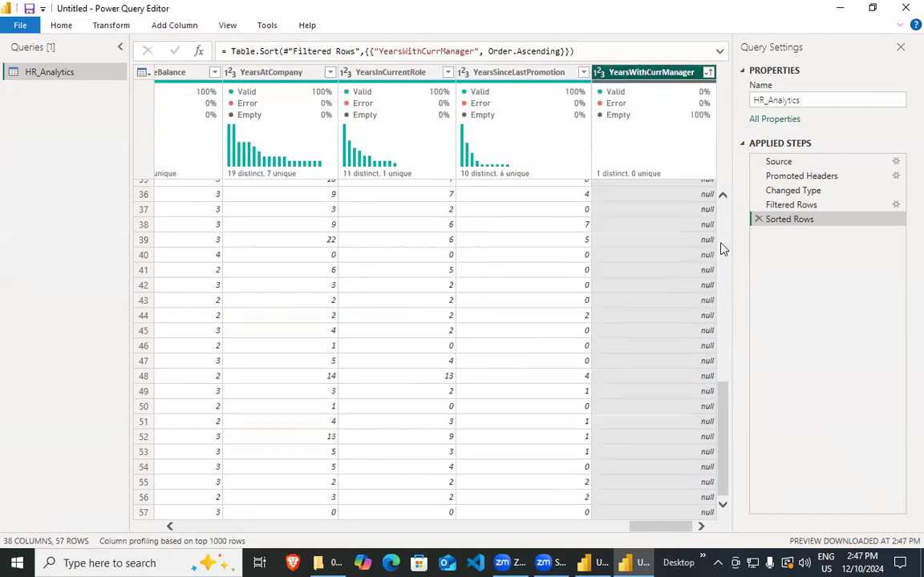
pyautogui.scroll(8, 725, 267)
pyautogui.click(708, 72)
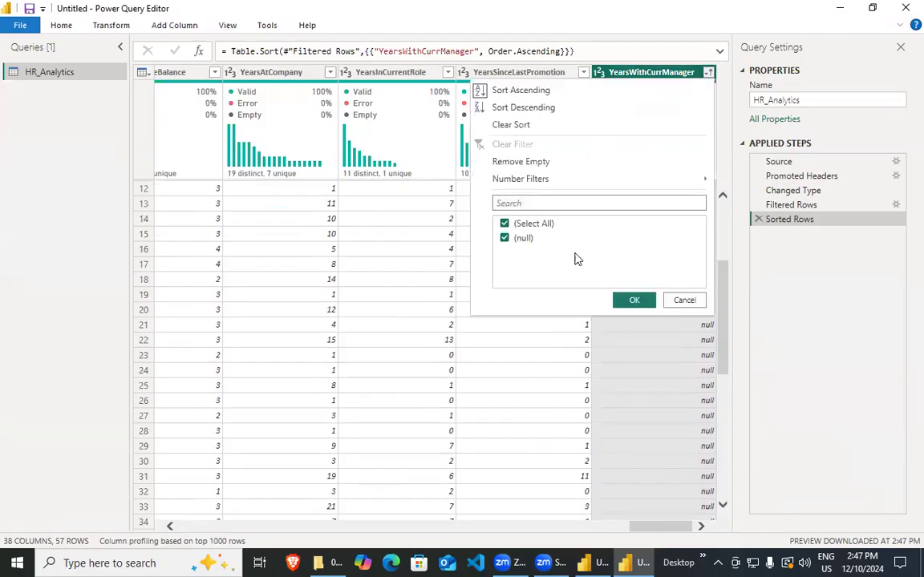
pyautogui.click(506, 225)
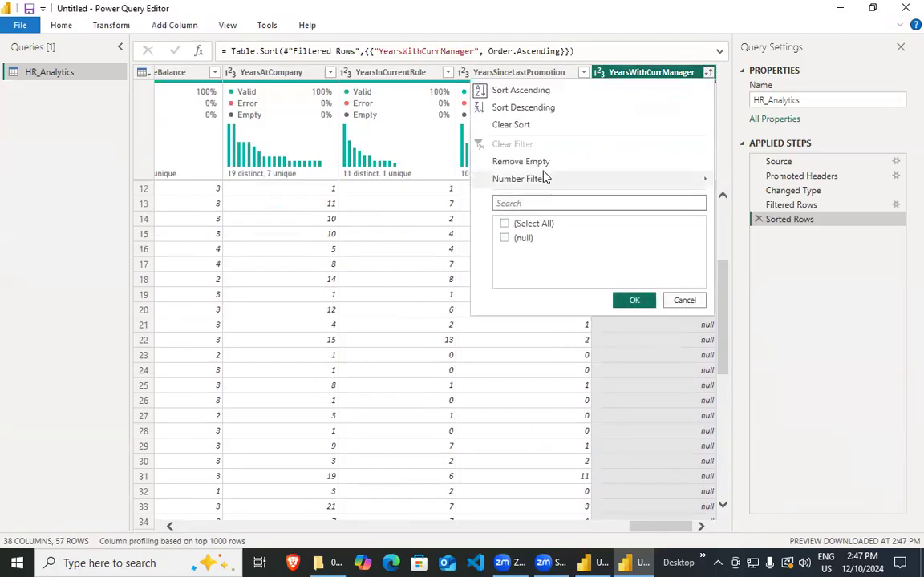
# Delete the Sorted Rows and Filtered Rows steps, and sort the unfiltered query by YearsWithCurrManager in ascending order.
pyautogui.click(760, 219)
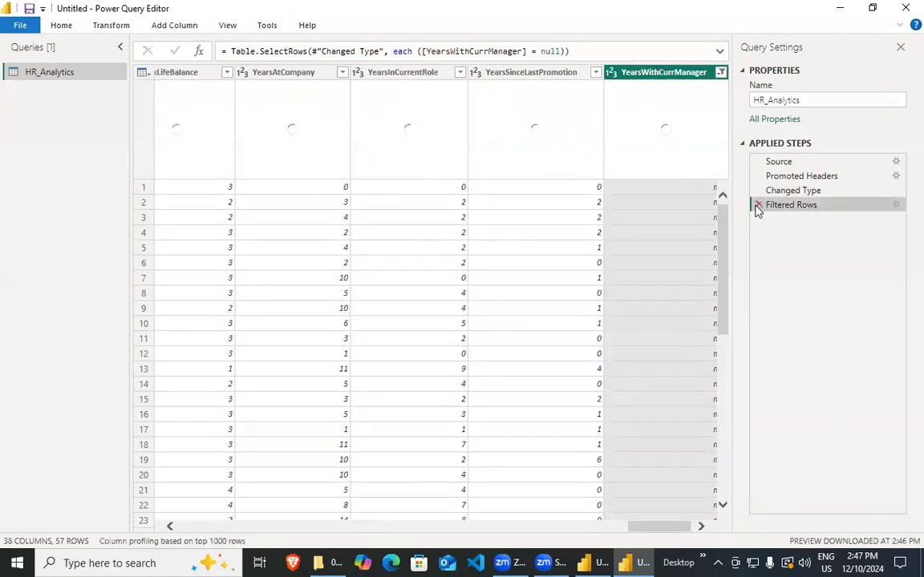
pyautogui.click(757, 205)
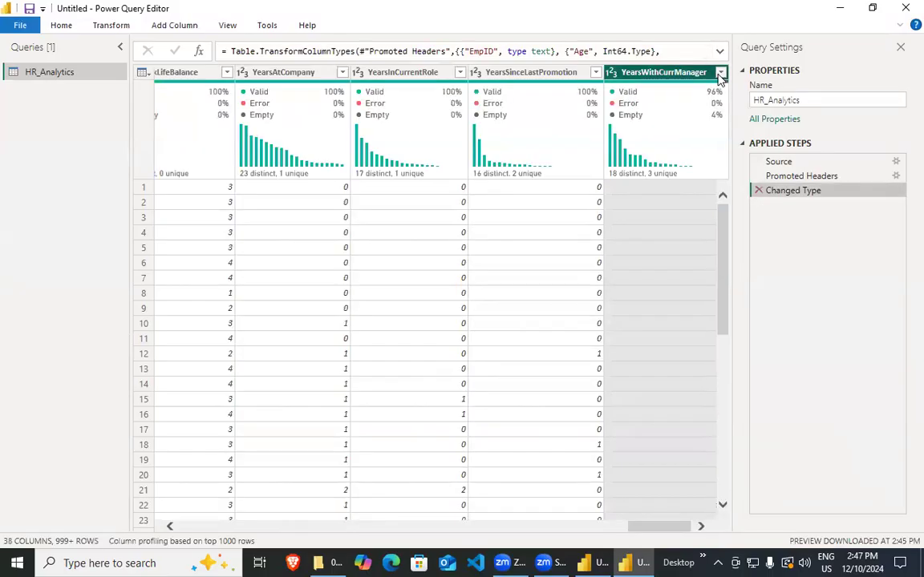
pyautogui.click(720, 73)
pyautogui.click(502, 90)
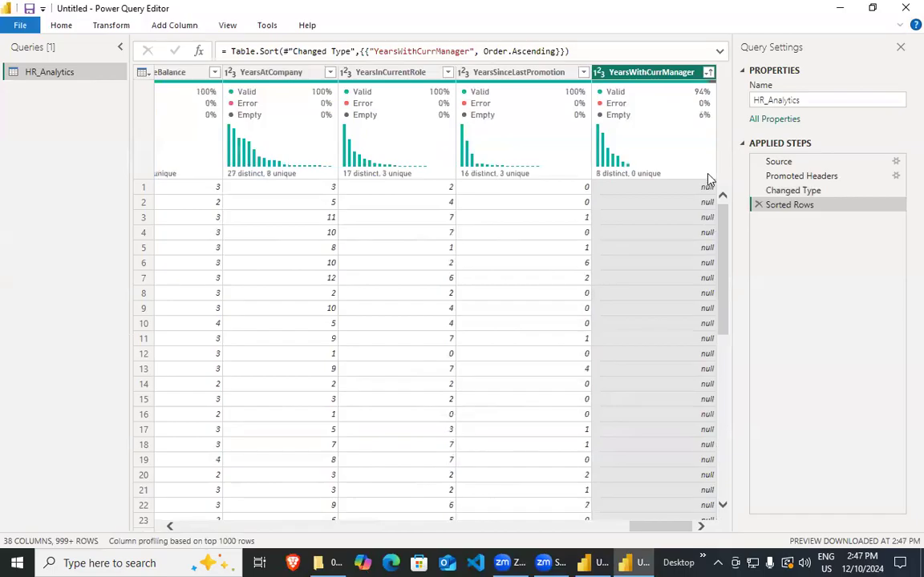
# Find where the null values end in the sorted YearsWithCurrManager column and inspect the last null row's record.
pyautogui.scroll(-8, 694, 462)
pyautogui.scroll(-15, 698, 486)
pyautogui.scroll(6, 705, 401)
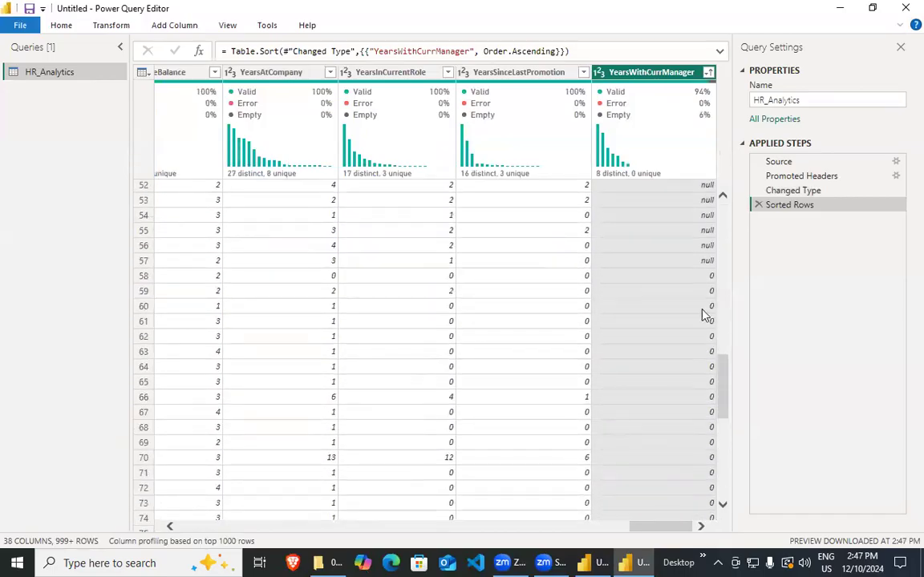
pyautogui.click(143, 260)
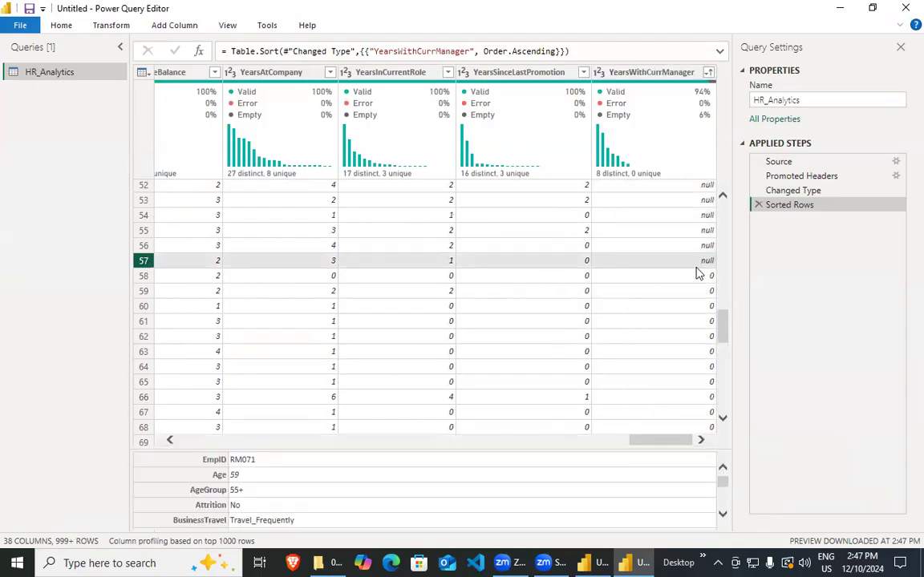
pyautogui.scroll(17, 697, 276)
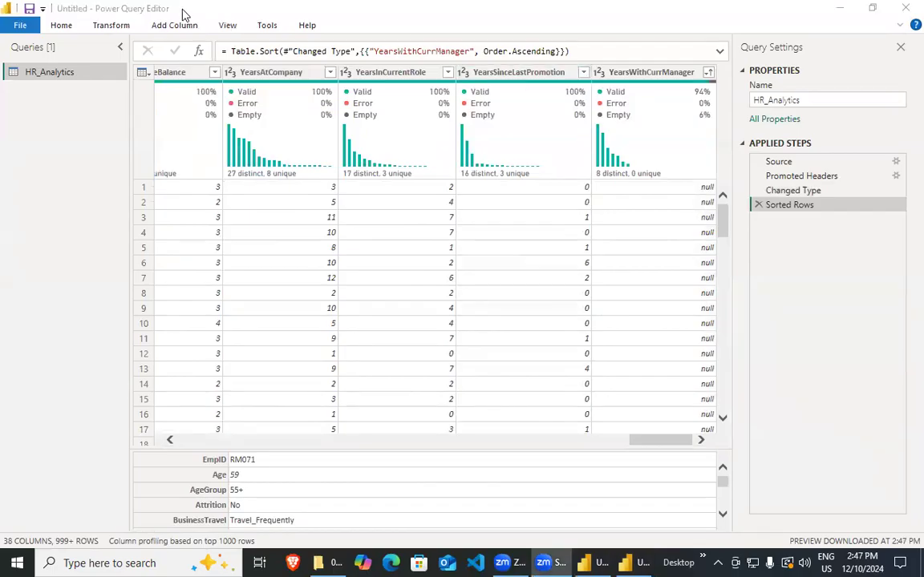
pyautogui.click(60, 26)
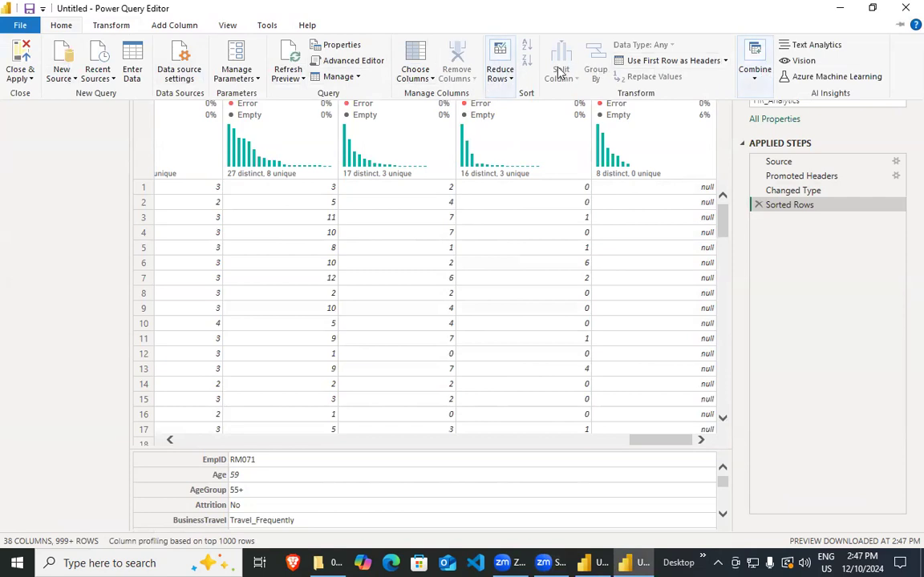
pyautogui.click(115, 24)
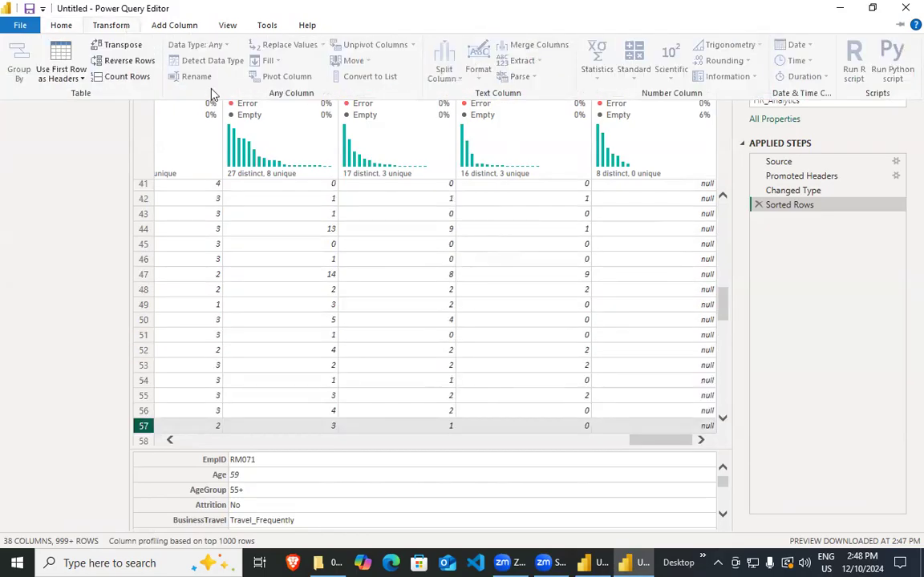
pyautogui.click(169, 26)
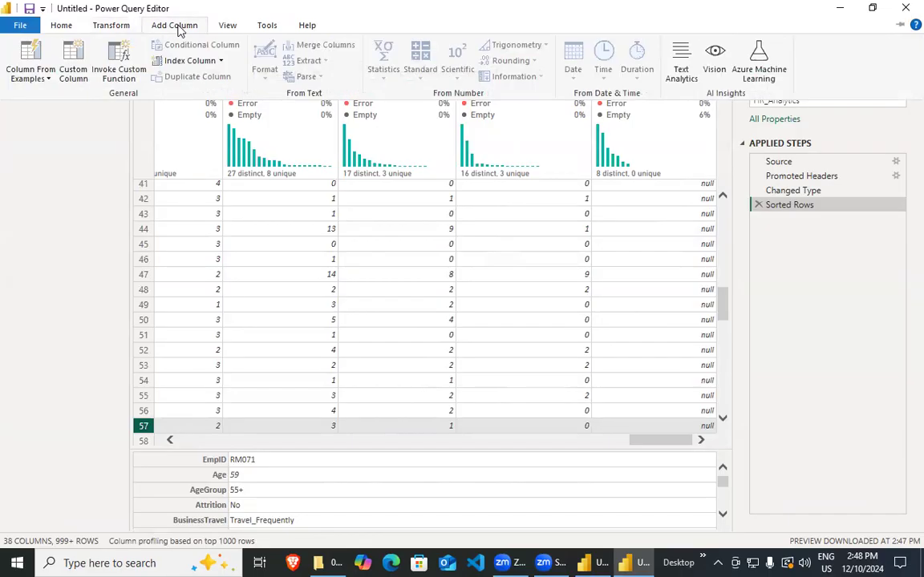
pyautogui.click(227, 26)
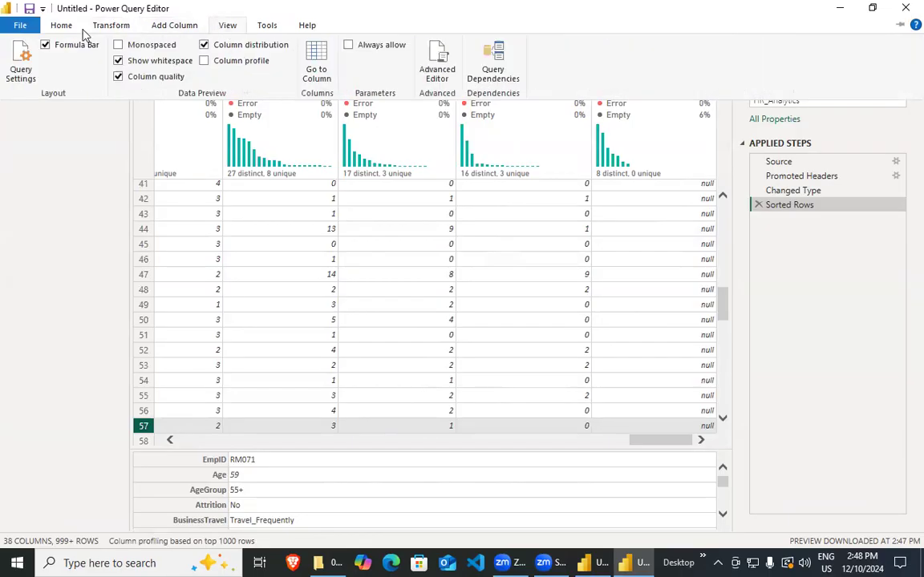
# Remove the top 57 rows from the sorted HR_Analytics query.
pyautogui.click(71, 32)
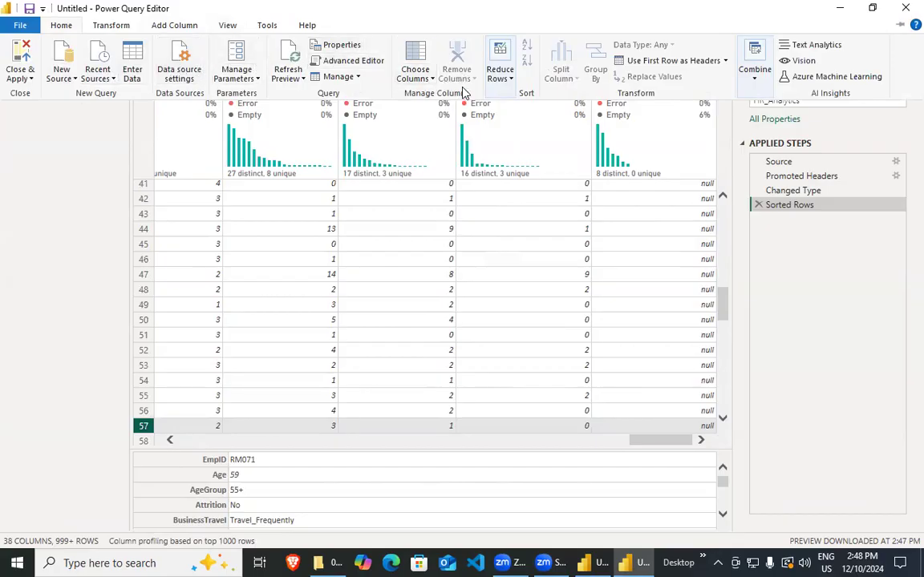
pyautogui.click(505, 66)
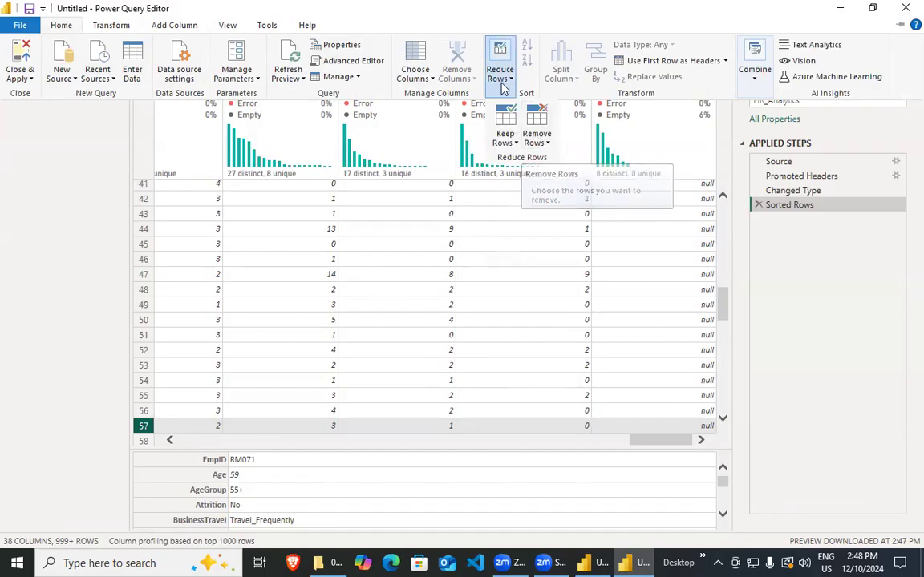
pyautogui.click(538, 143)
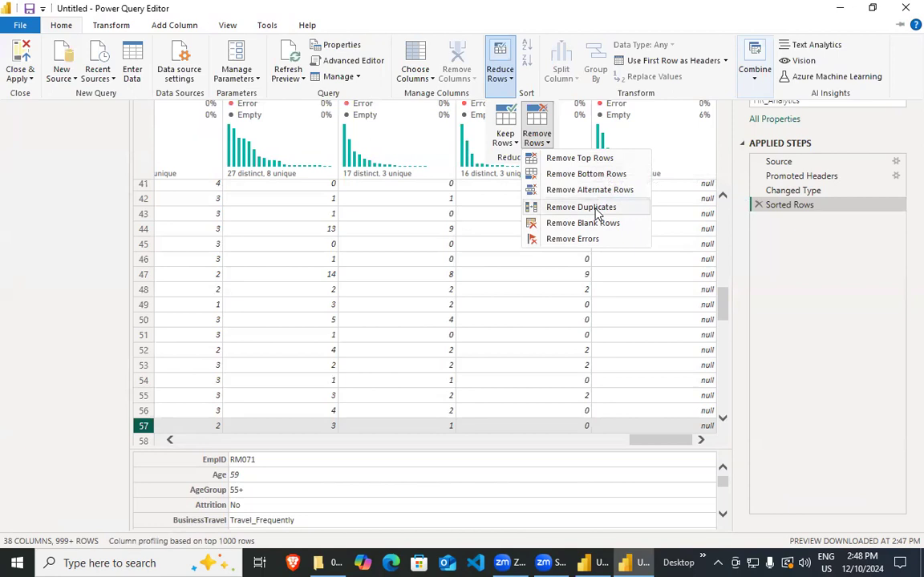
pyautogui.click(588, 159)
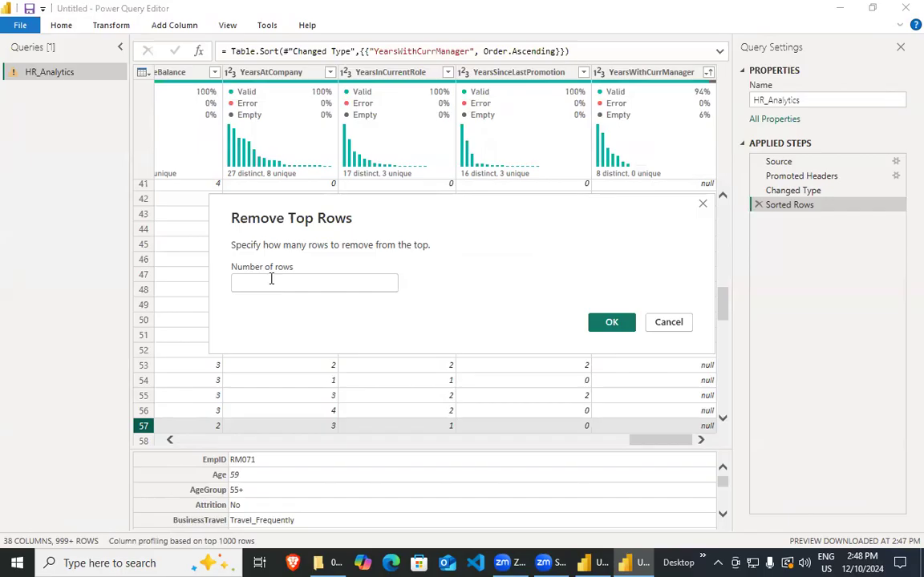
pyautogui.write('7')
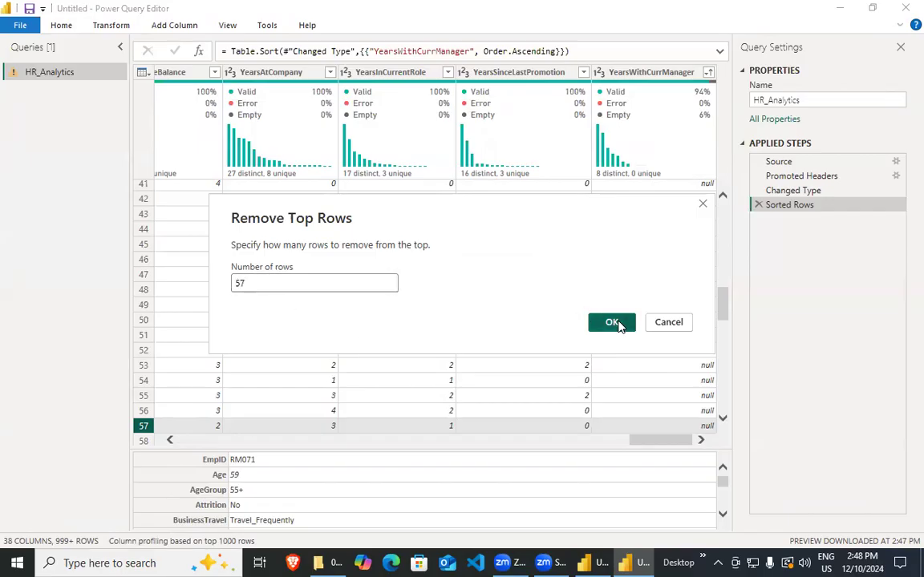
pyautogui.click(611, 321)
# Review the remaining rows and the column profiles from JobRole through SalarySlab.
pyautogui.scroll(-1, 630, 371)
pyautogui.scroll(1, 642, 328)
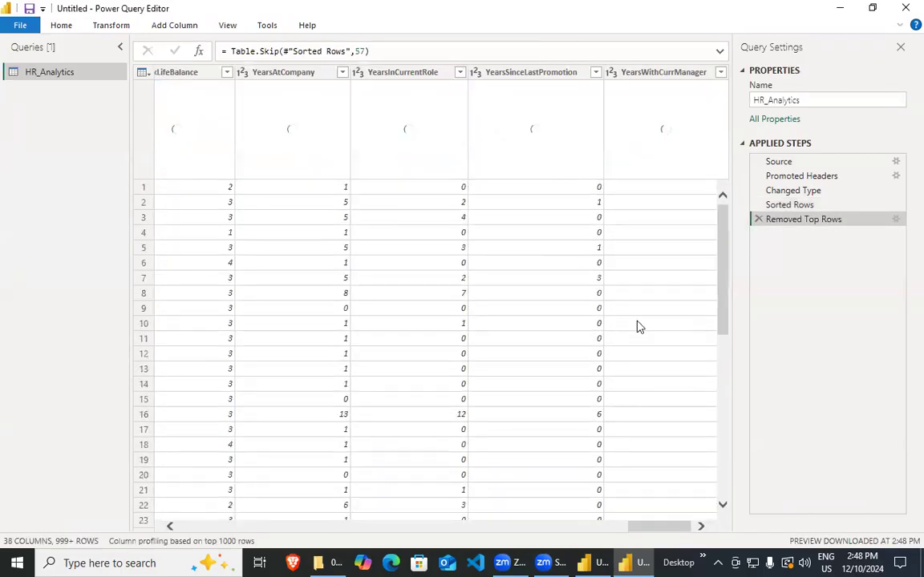
pyautogui.scroll(-4, 653, 499)
pyautogui.moveTo(657, 528); pyautogui.dragTo(469, 530)
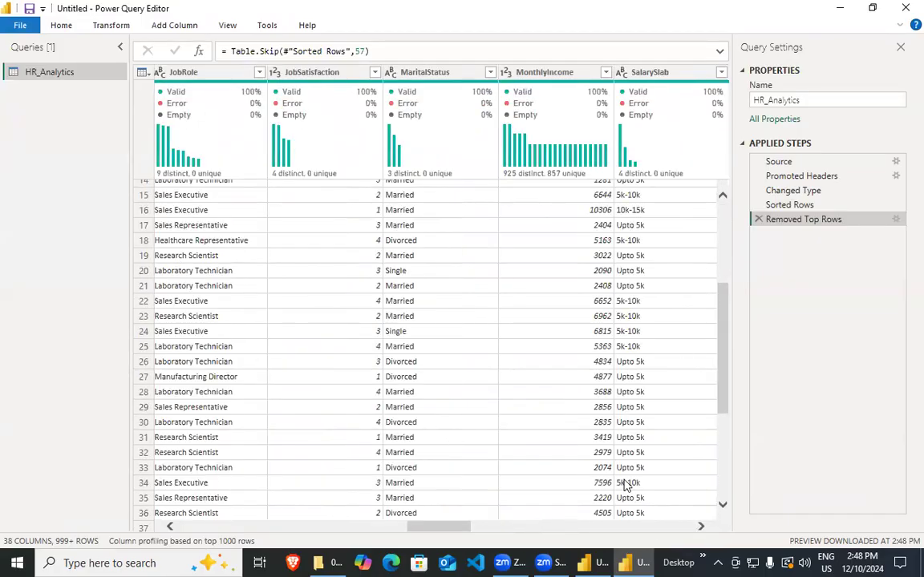
pyautogui.scroll(-4, 521, 401)
pyautogui.scroll(8, 232, 377)
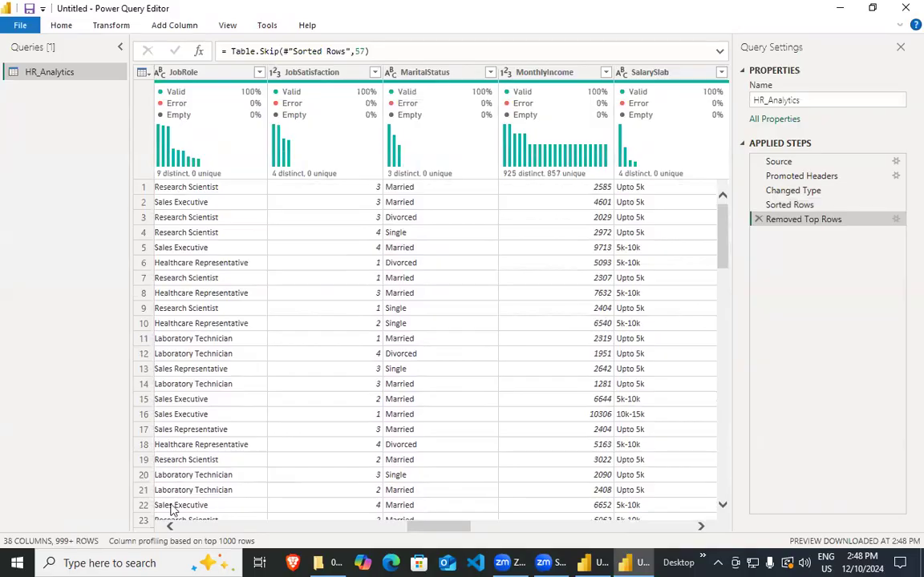
# Examine the basic and advanced Group By options with EmpID as the grouping column, without applying a grouping.
pyautogui.moveTo(439, 527); pyautogui.dragTo(171, 510)
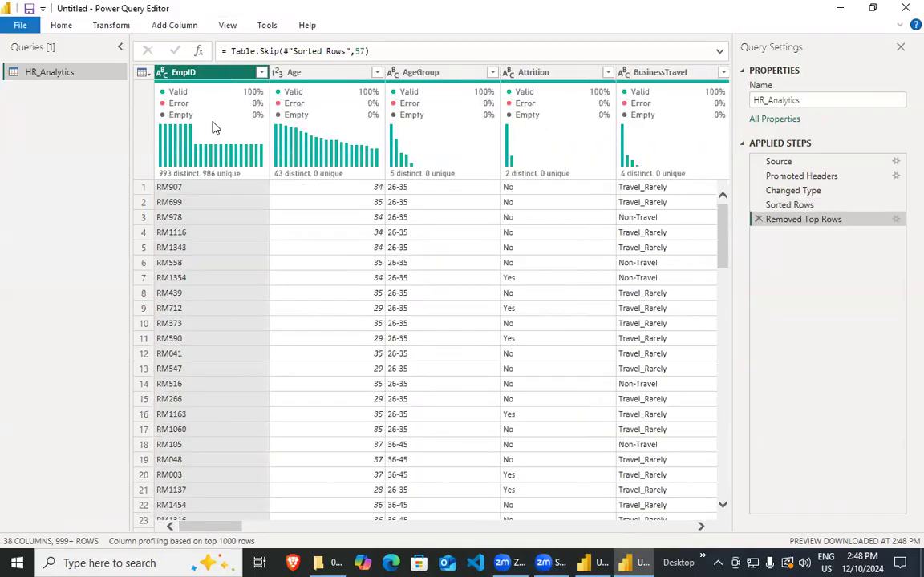
pyautogui.click(260, 72)
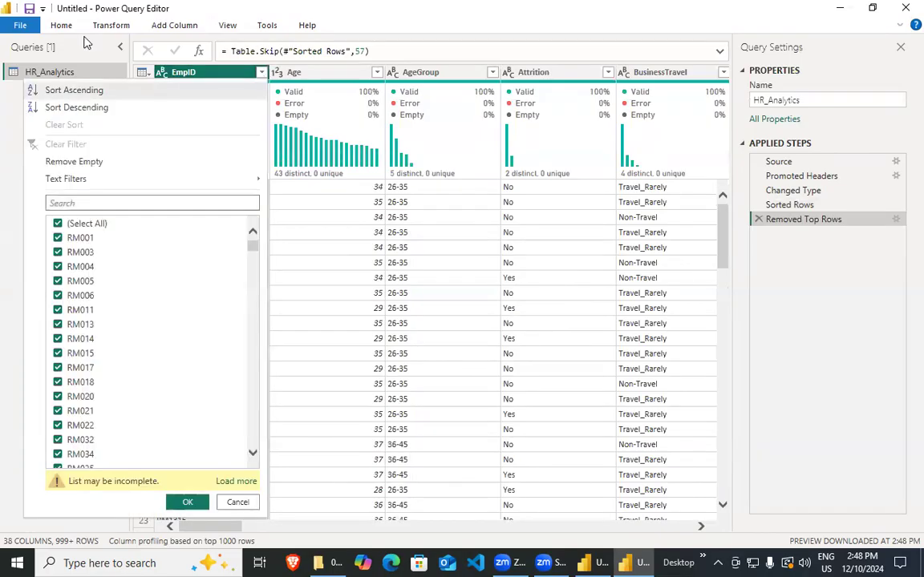
pyautogui.click(61, 25)
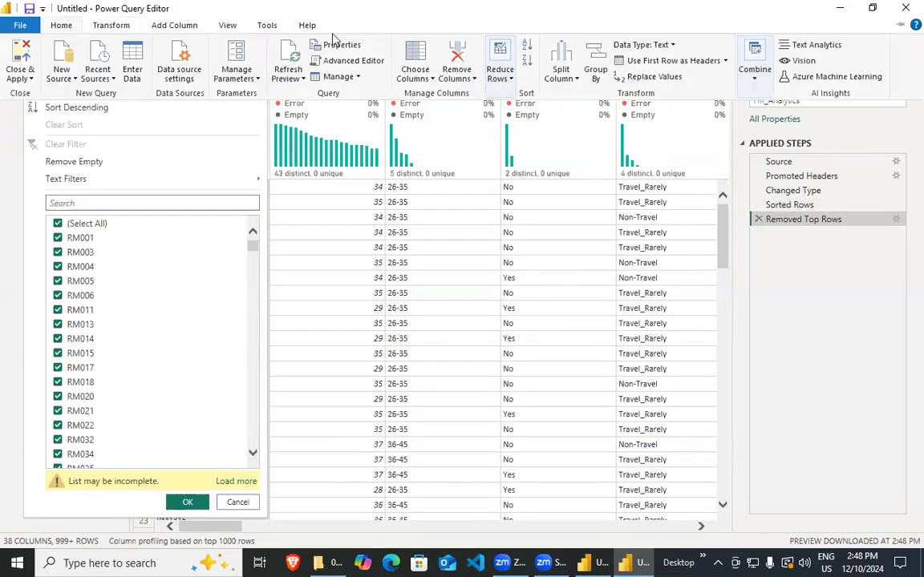
pyautogui.click(597, 70)
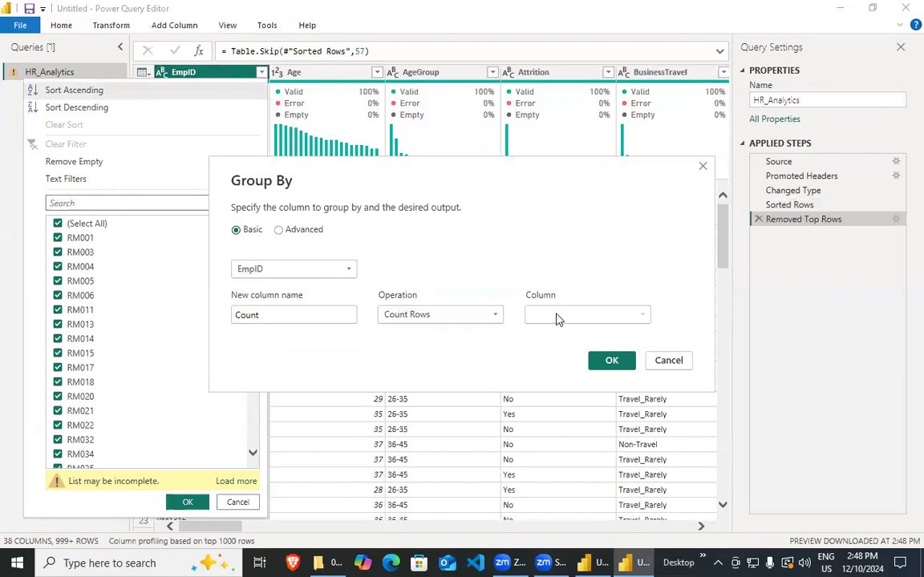
pyautogui.click(295, 269)
pyautogui.click(295, 269)
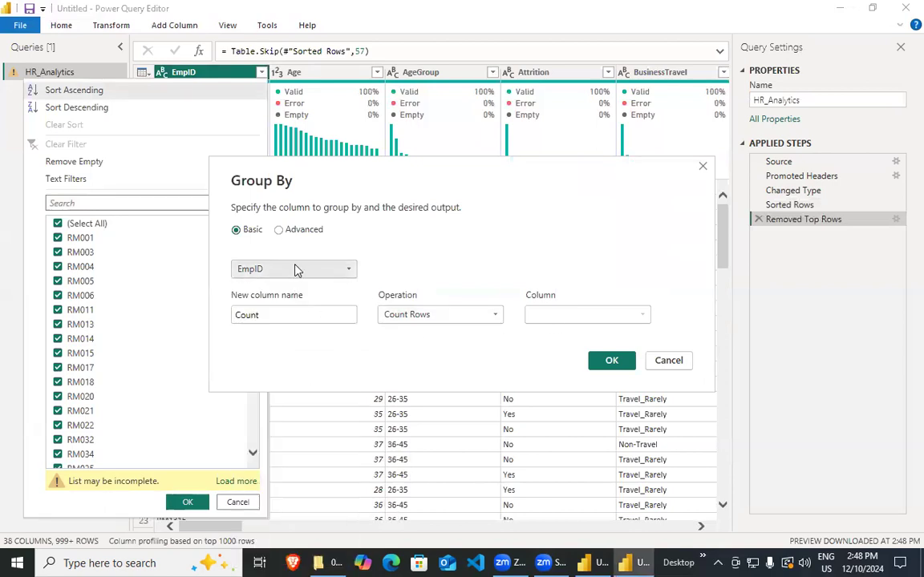
pyautogui.click(449, 317)
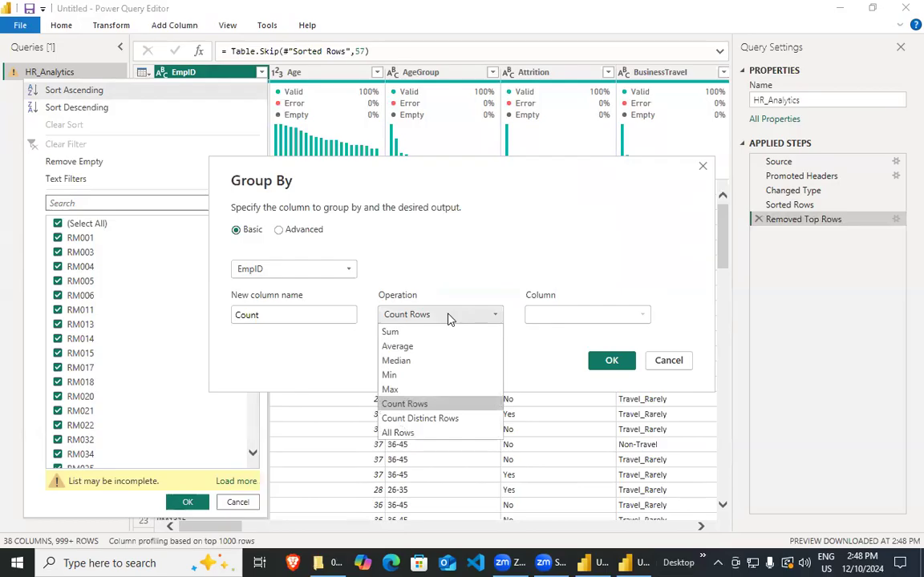
pyautogui.click(449, 317)
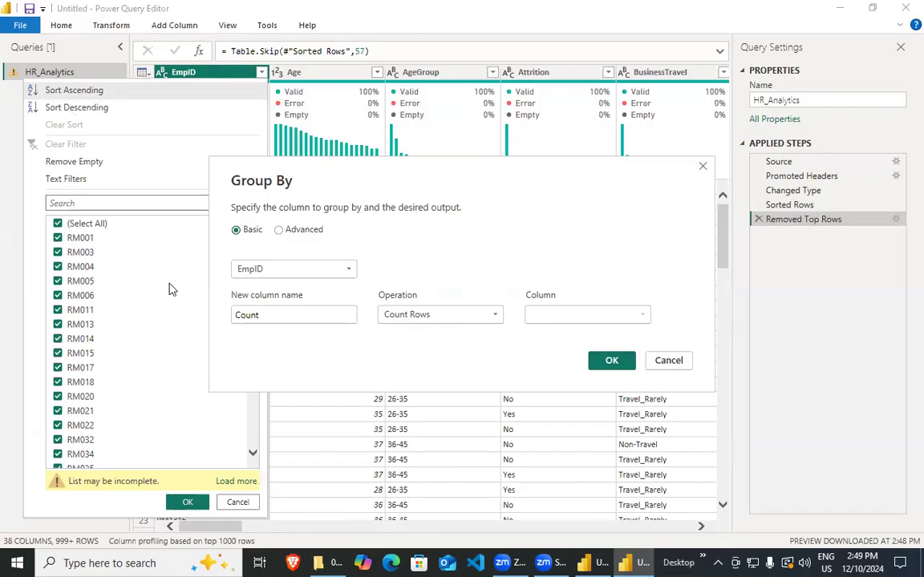
pyautogui.click(281, 231)
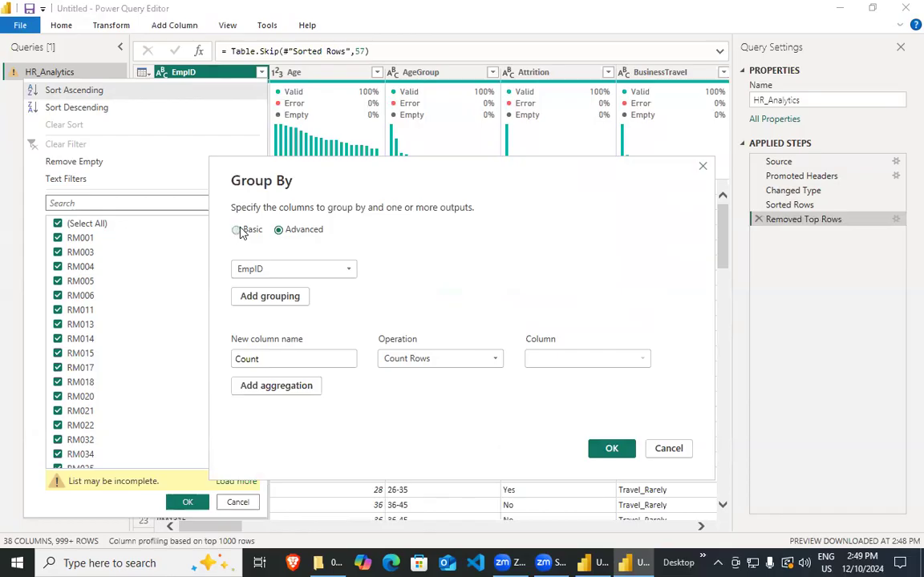
pyautogui.click(239, 231)
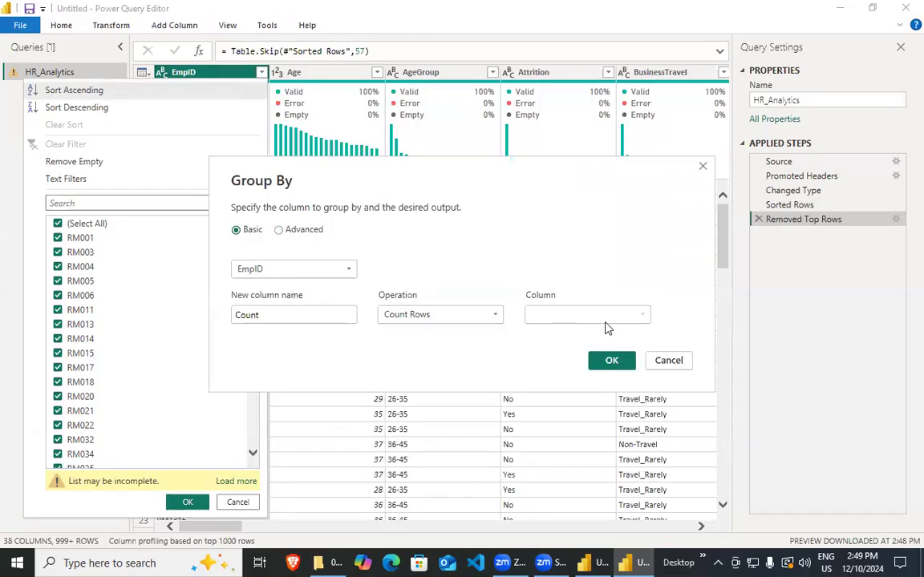
pyautogui.click(477, 315)
pyautogui.click(302, 313)
pyautogui.moveTo(274, 308); pyautogui.dragTo(185, 308)
pyautogui.click(285, 310)
pyautogui.click(292, 269)
pyautogui.click(293, 269)
pyautogui.click(669, 361)
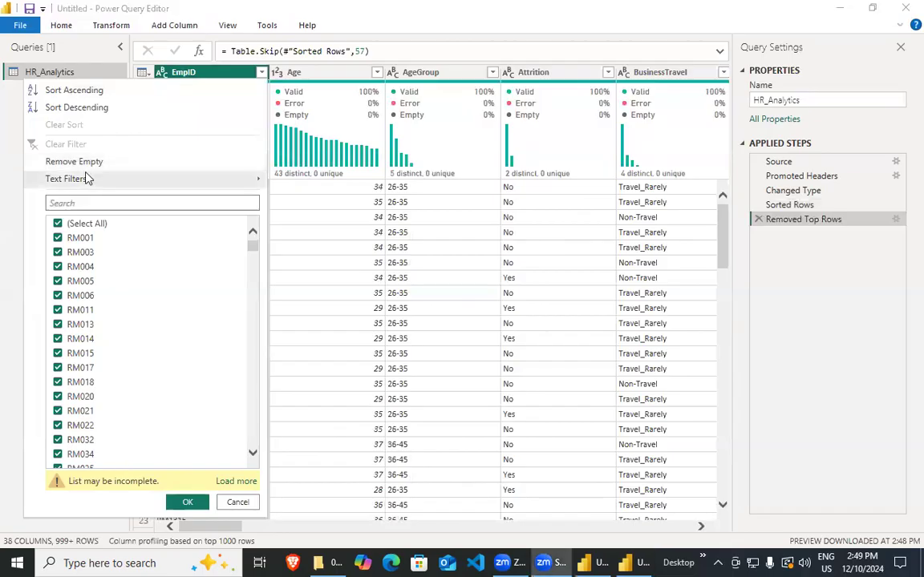
pyautogui.moveTo(86, 184)
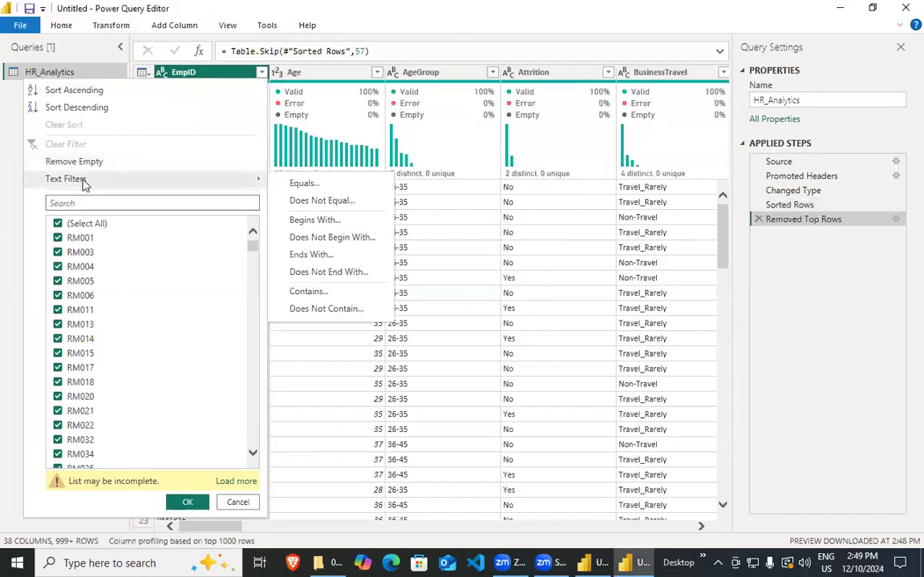
pyautogui.click(16, 376)
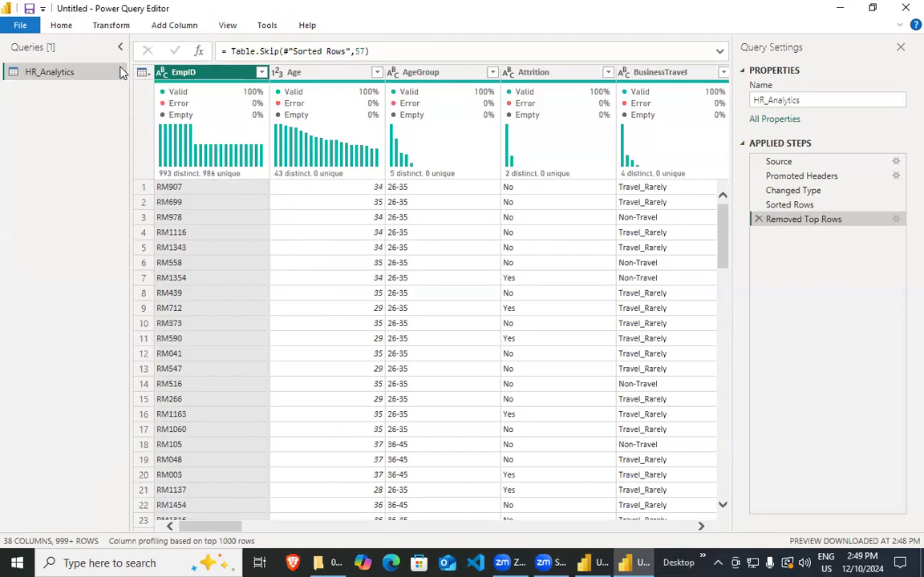
pyautogui.click(111, 25)
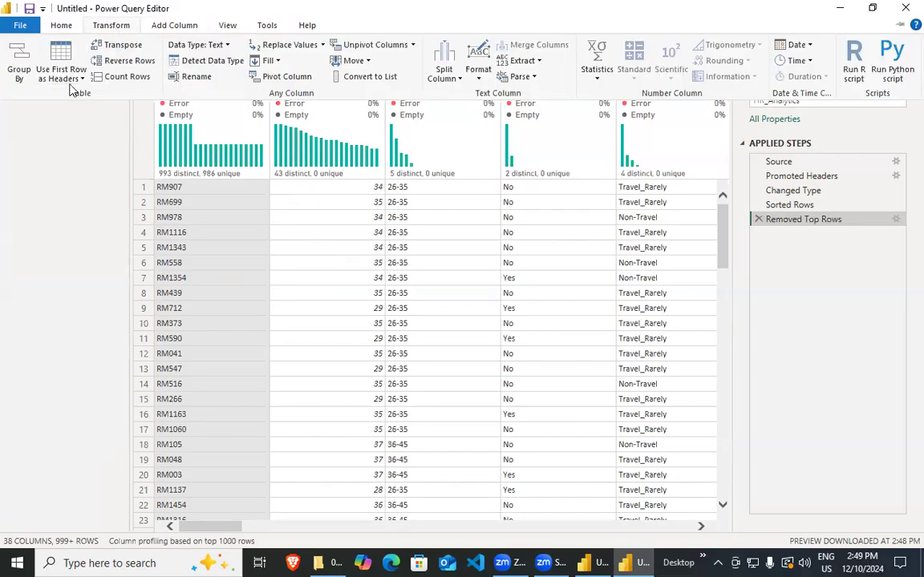
pyautogui.click(219, 25)
pyautogui.click(160, 25)
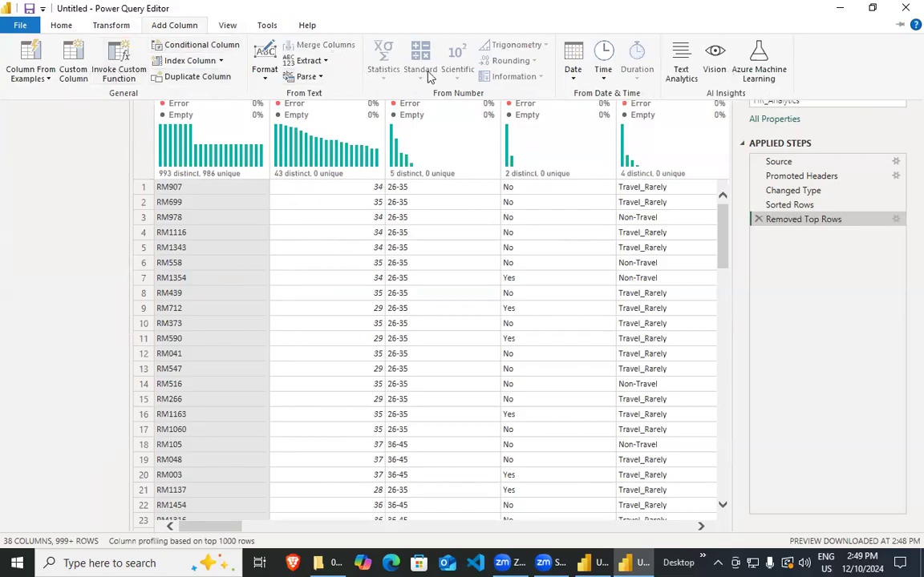
pyautogui.click(62, 27)
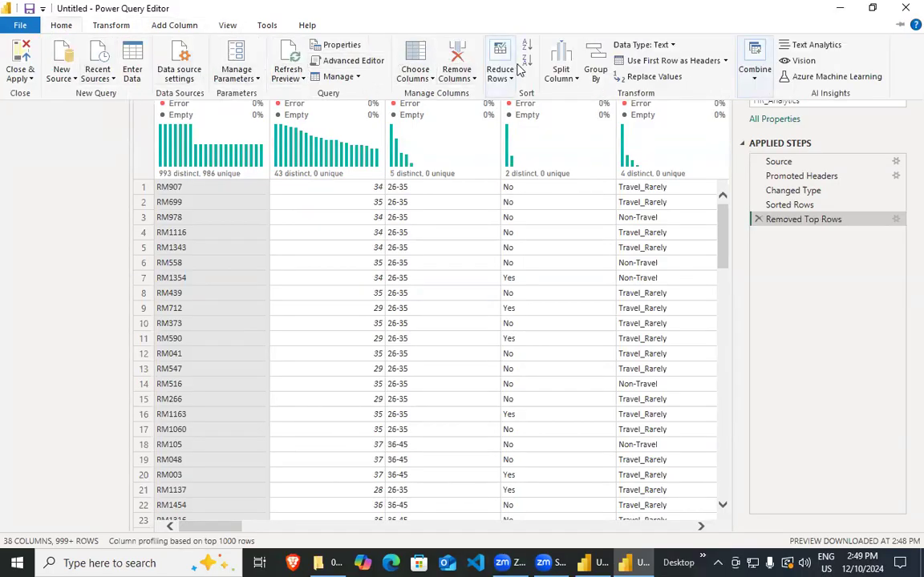
pyautogui.click(560, 71)
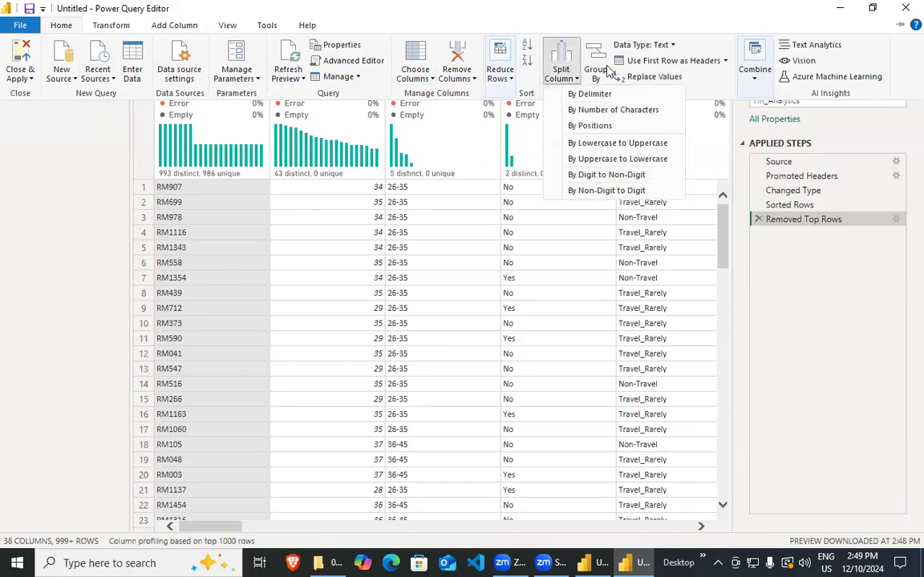
pyautogui.click(603, 70)
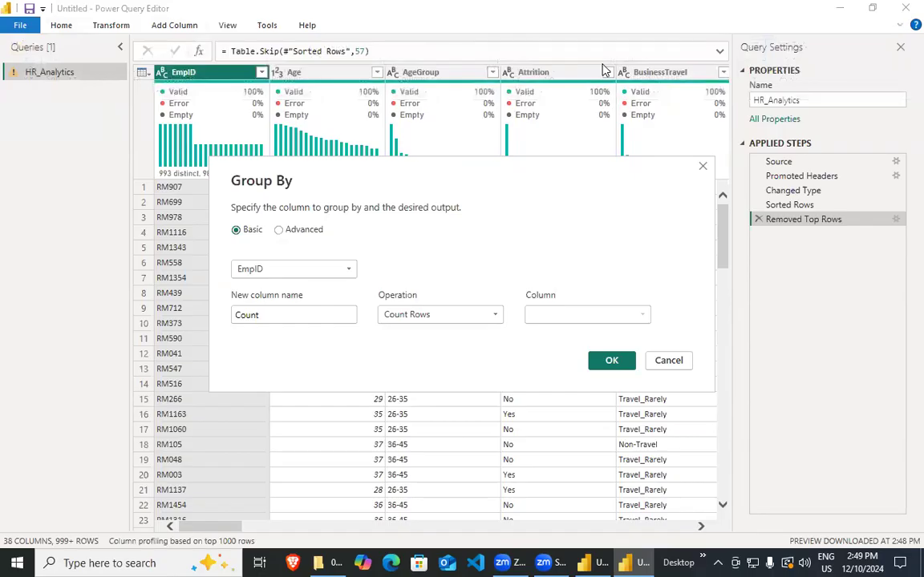
pyautogui.click(669, 361)
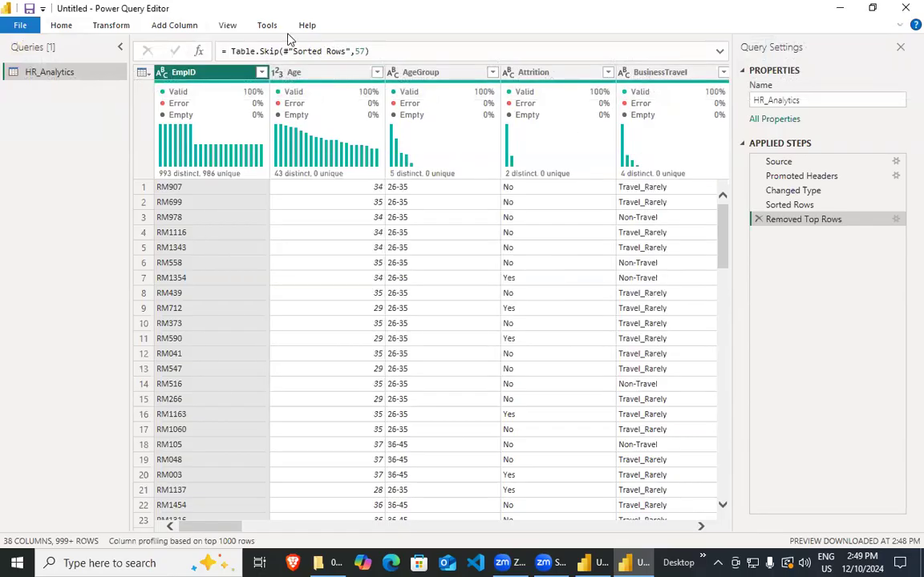
# Sort the query by EmpID in ascending order and clear that sort again.
pyautogui.click(262, 72)
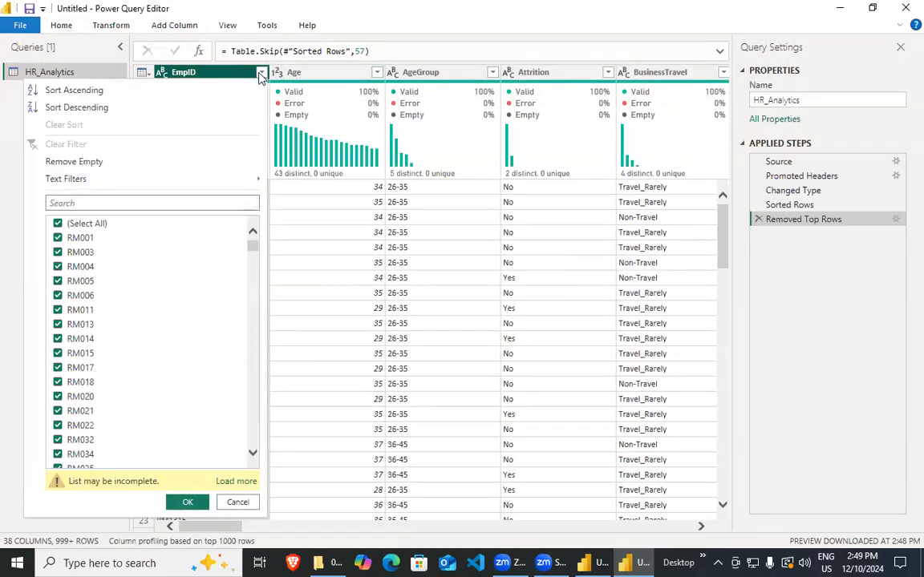
pyautogui.scroll(-4, 93, 371)
pyautogui.scroll(4, 93, 373)
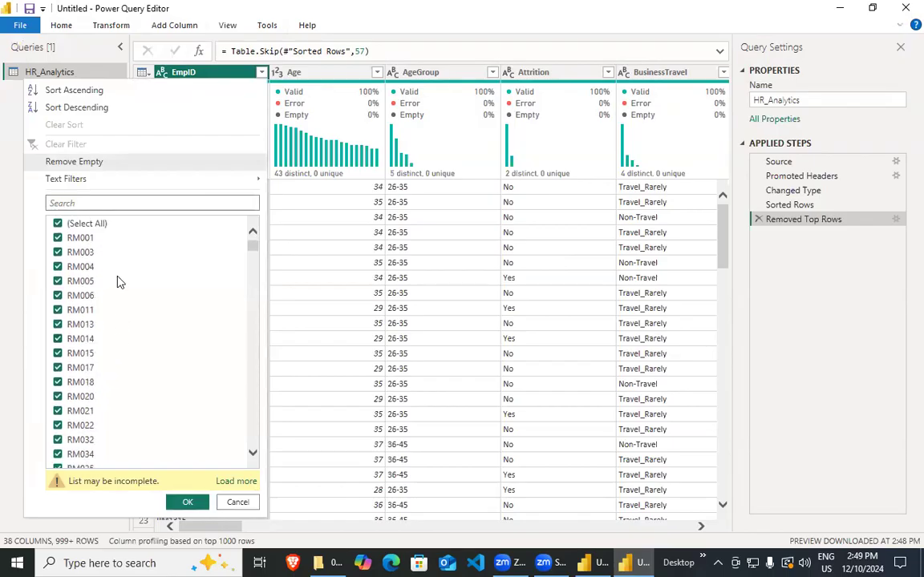
pyautogui.click(66, 225)
pyautogui.click(66, 225)
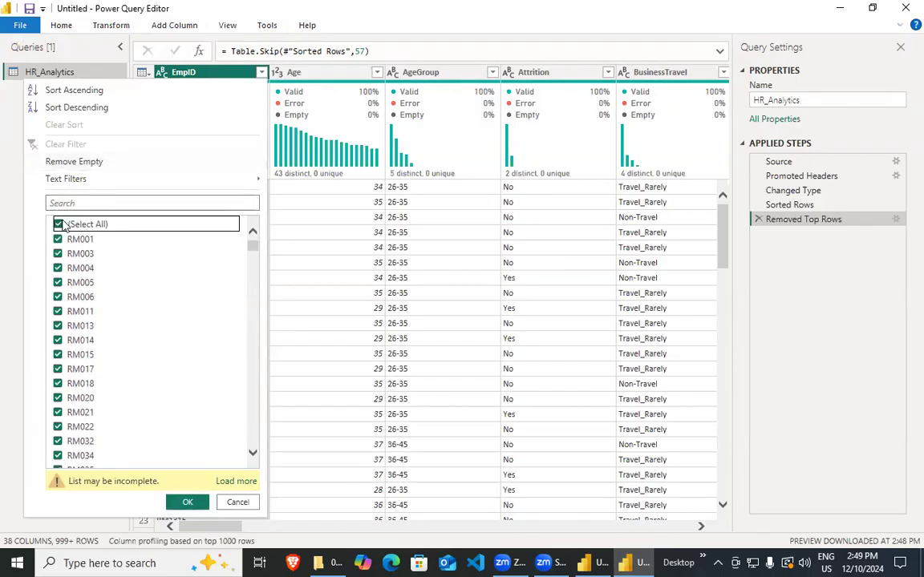
pyautogui.click(71, 90)
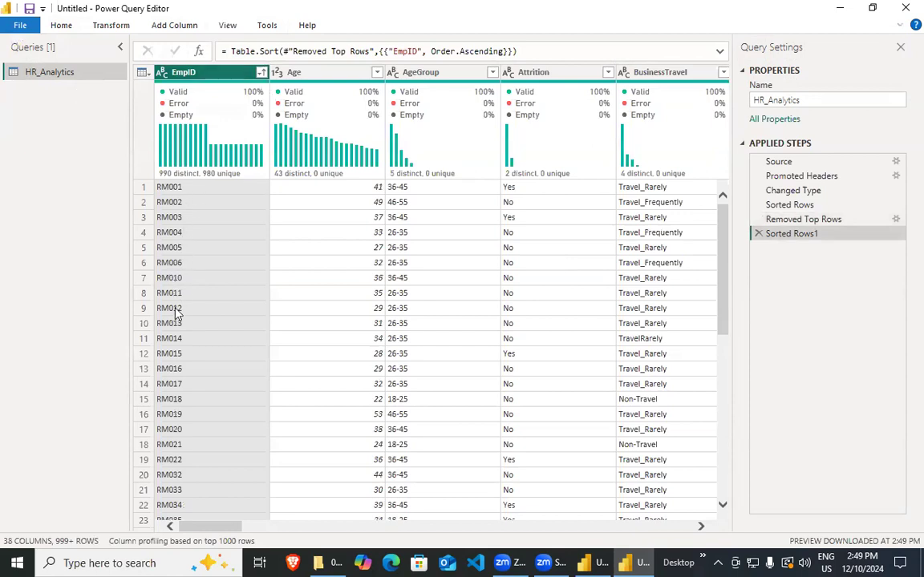
pyautogui.click(262, 73)
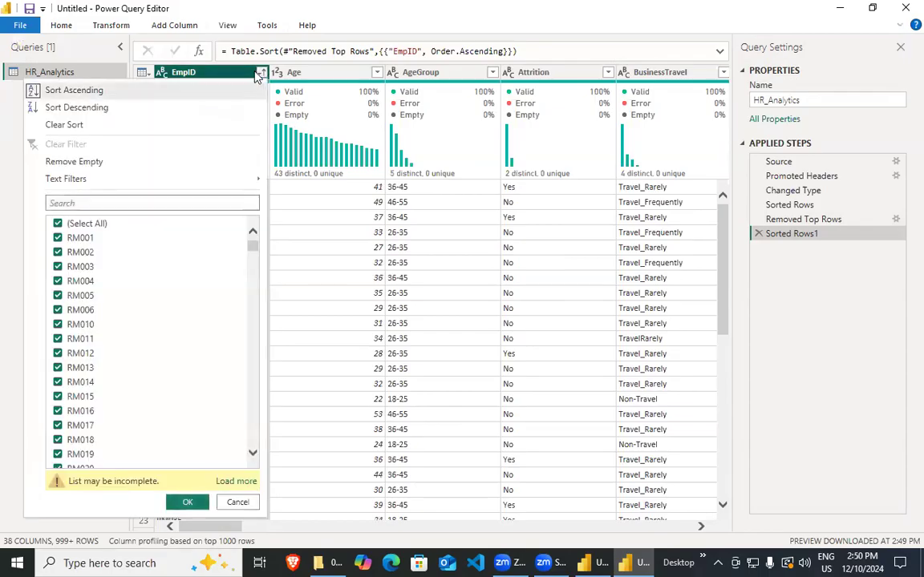
pyautogui.click(67, 129)
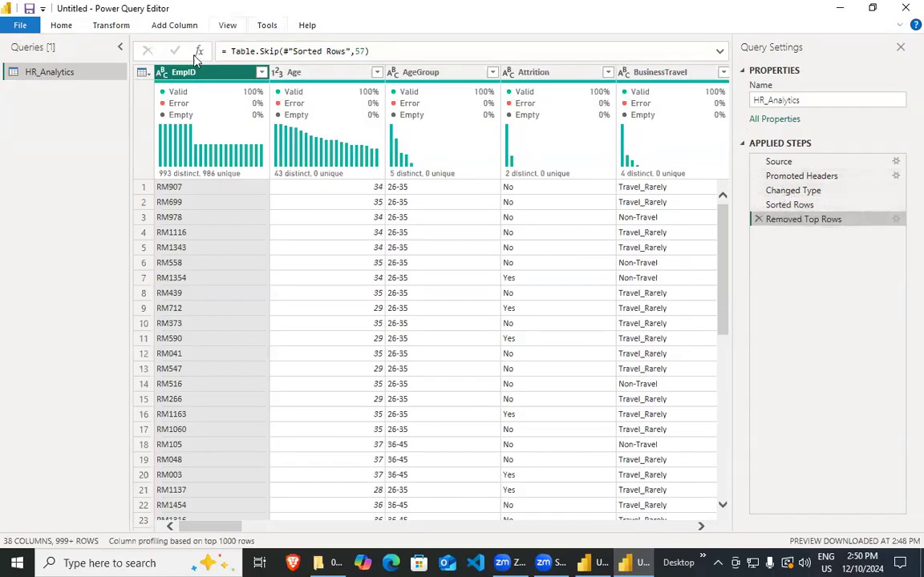
pyautogui.click(71, 30)
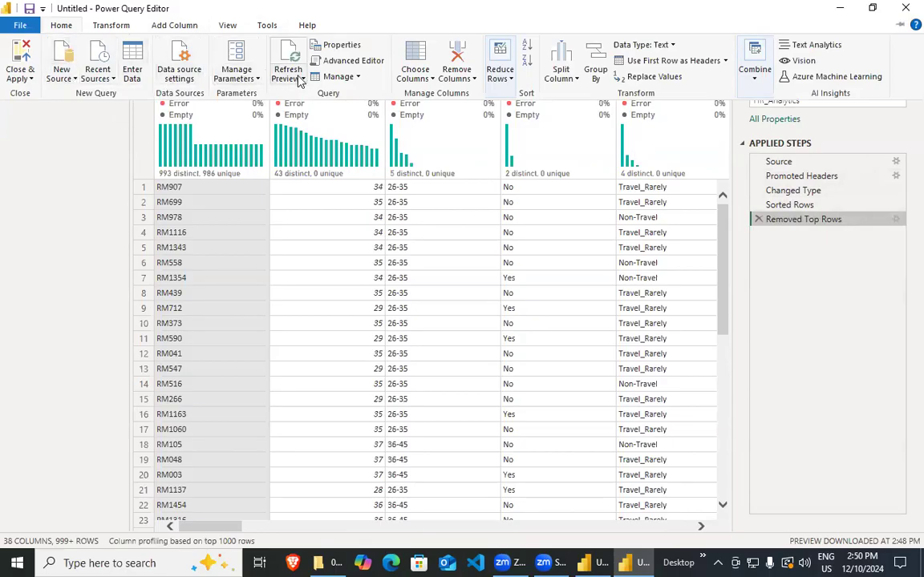
pyautogui.click(429, 79)
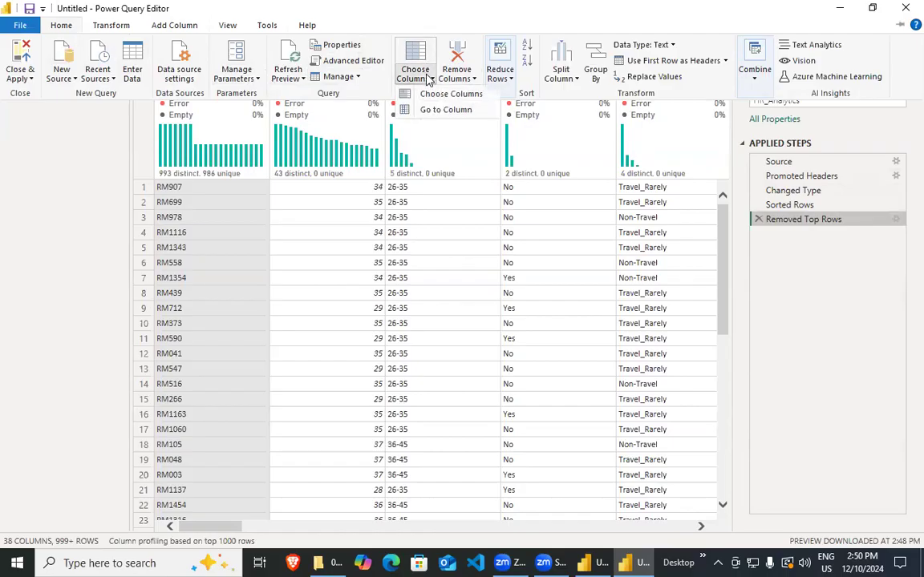
pyautogui.click(459, 72)
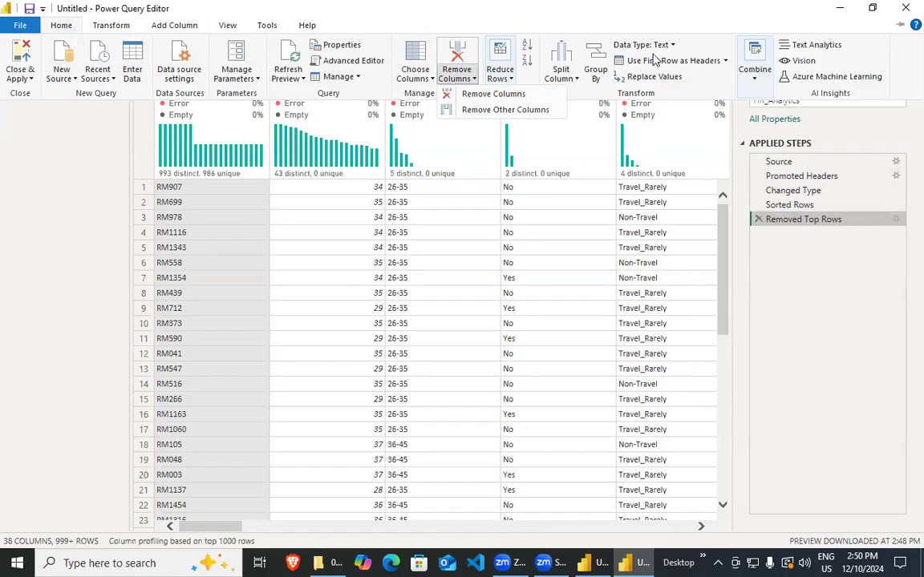
# Group the HR_Analytics rows by EmpID, with a new column named Count that uses the Count Rows operation.
pyautogui.click(96, 27)
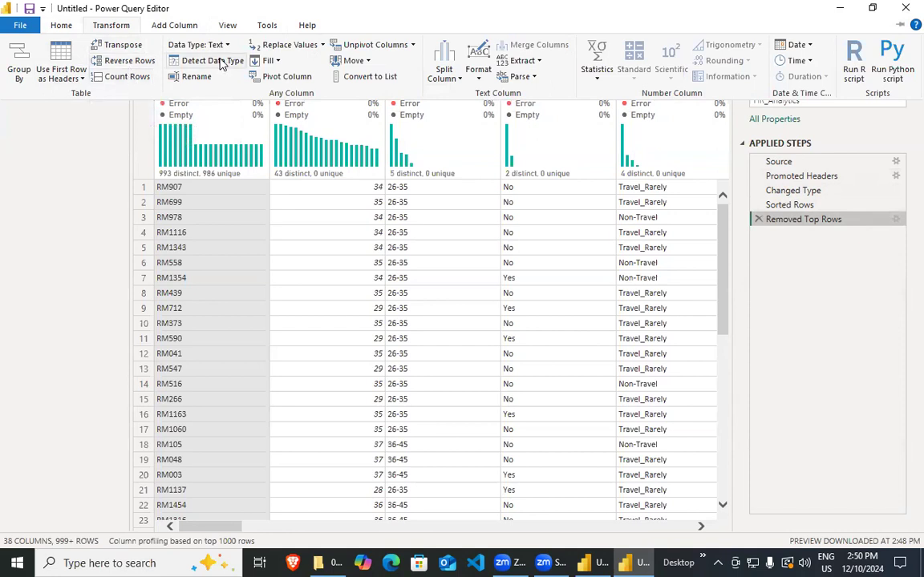
pyautogui.click(17, 71)
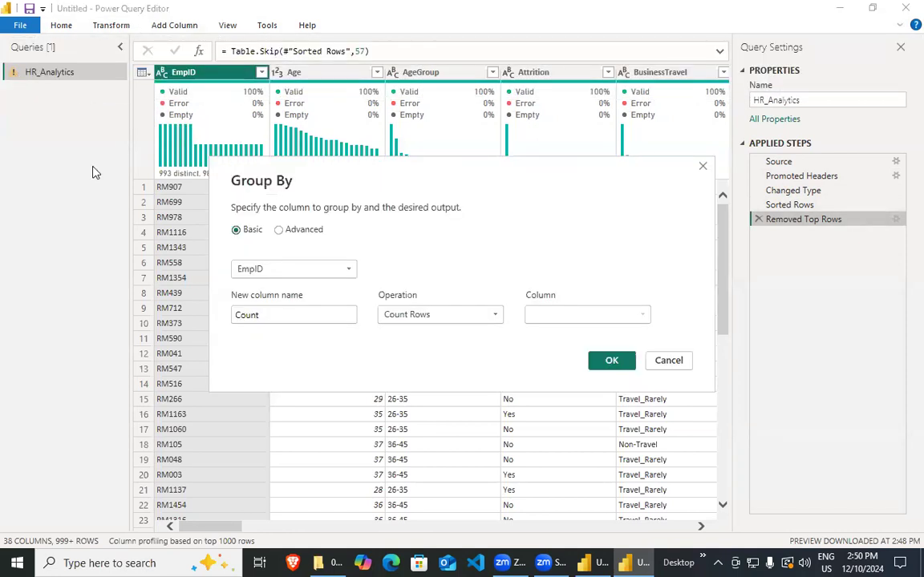
pyautogui.click(310, 271)
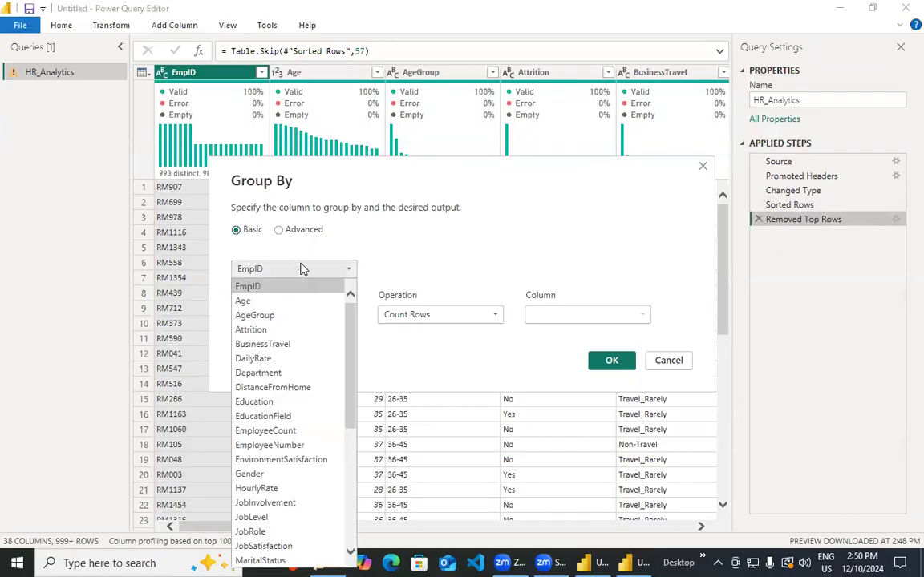
pyautogui.click(304, 285)
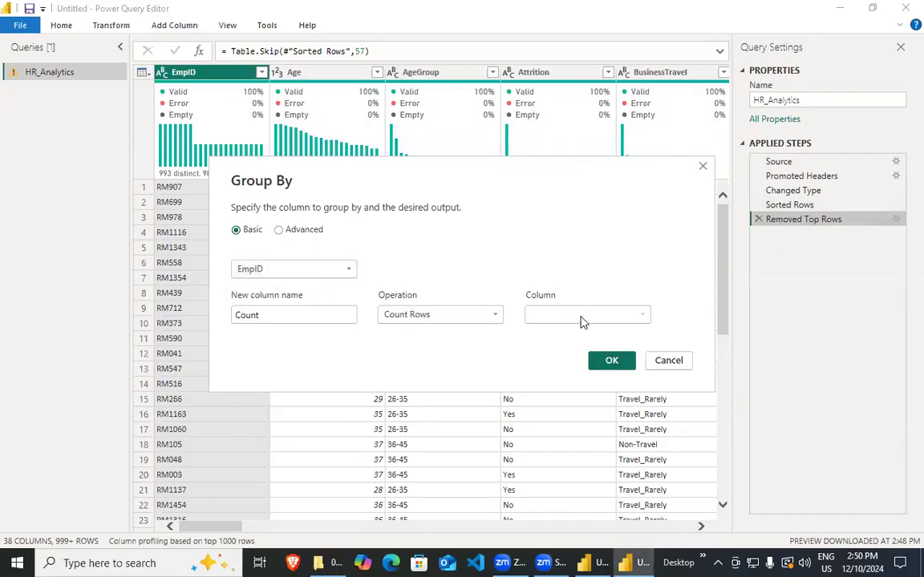
pyautogui.click(612, 361)
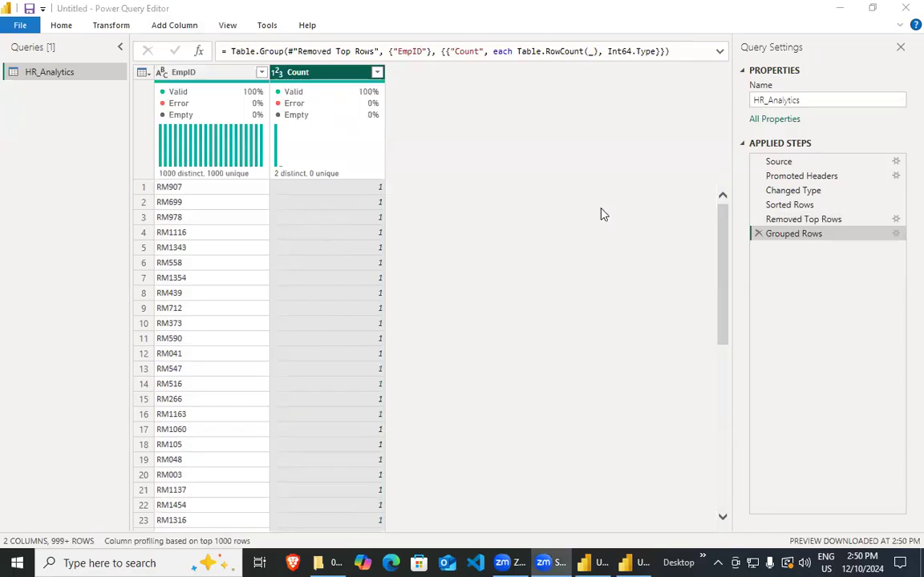
pyautogui.click(425, 348)
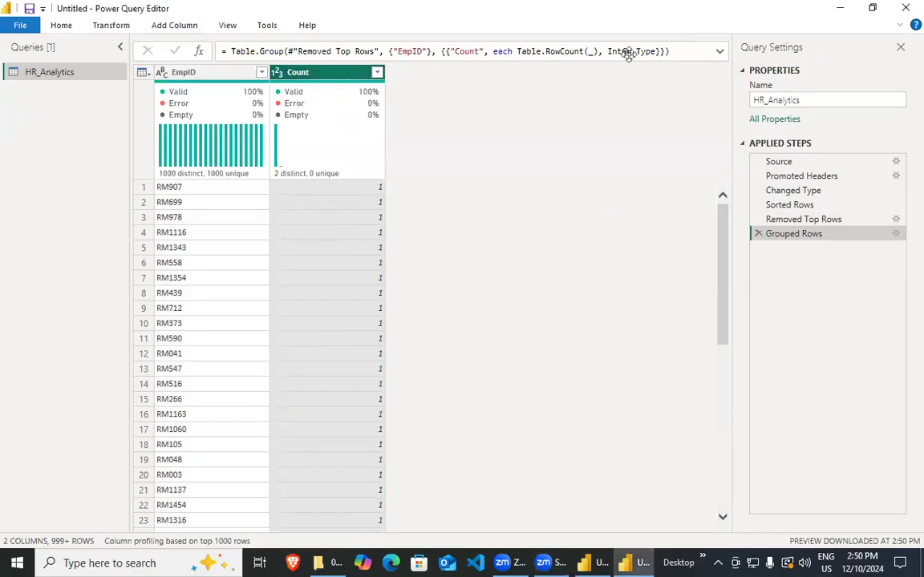
pyautogui.moveTo(389, 187); pyautogui.dragTo(453, 168)
pyautogui.moveTo(201, 225)
pyautogui.mouseDown()
pyautogui.moveTo(160, 274)
pyautogui.moveTo(210, 221)
pyautogui.mouseUp()
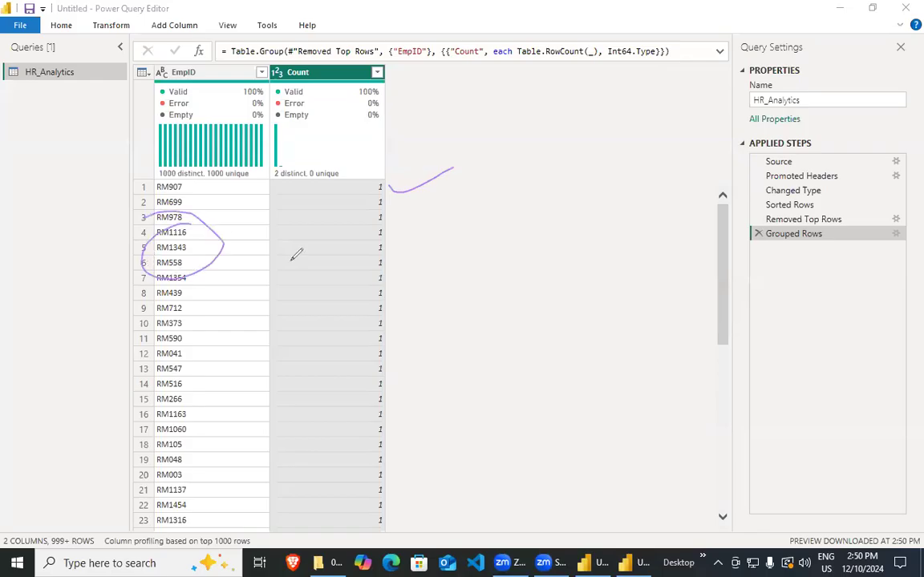
pyautogui.moveTo(405, 237)
pyautogui.mouseDown()
pyautogui.moveTo(497, 262)
pyautogui.moveTo(465, 227)
pyautogui.mouseUp()
pyautogui.moveTo(418, 227)
pyautogui.mouseDown()
pyautogui.moveTo(467, 232)
pyautogui.moveTo(566, 191)
pyautogui.moveTo(564, 205)
pyautogui.mouseUp()
pyautogui.moveTo(193, 210); pyautogui.dragTo(147, 227)
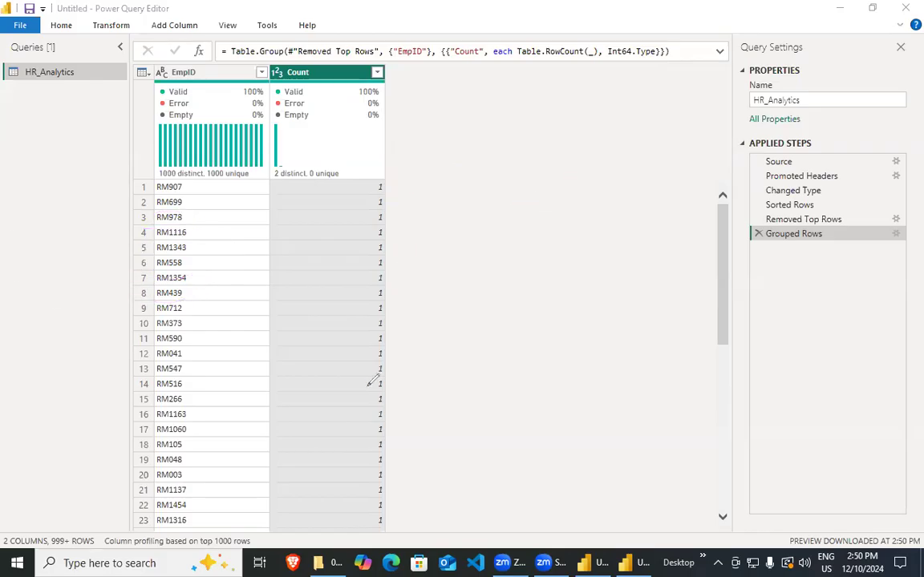
# Filter the Count column to keep only the EmpIDs whose count is 2.
pyautogui.scroll(-20, 353, 421)
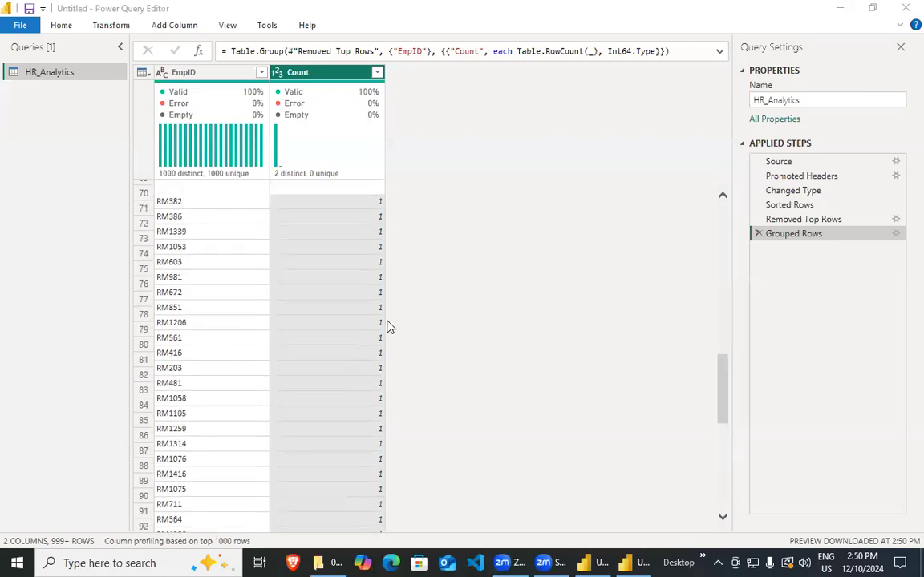
pyautogui.scroll(10, 387, 326)
pyautogui.click(377, 73)
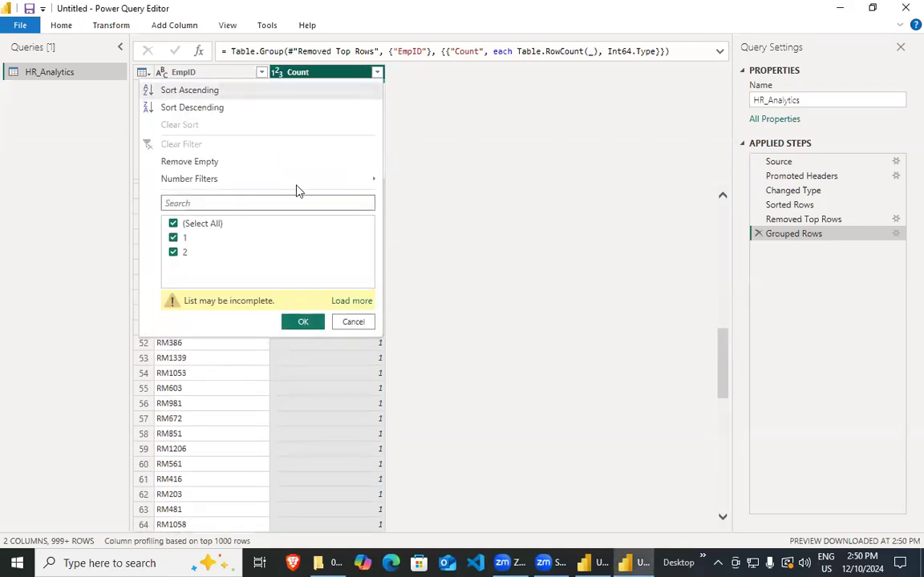
pyautogui.click(173, 238)
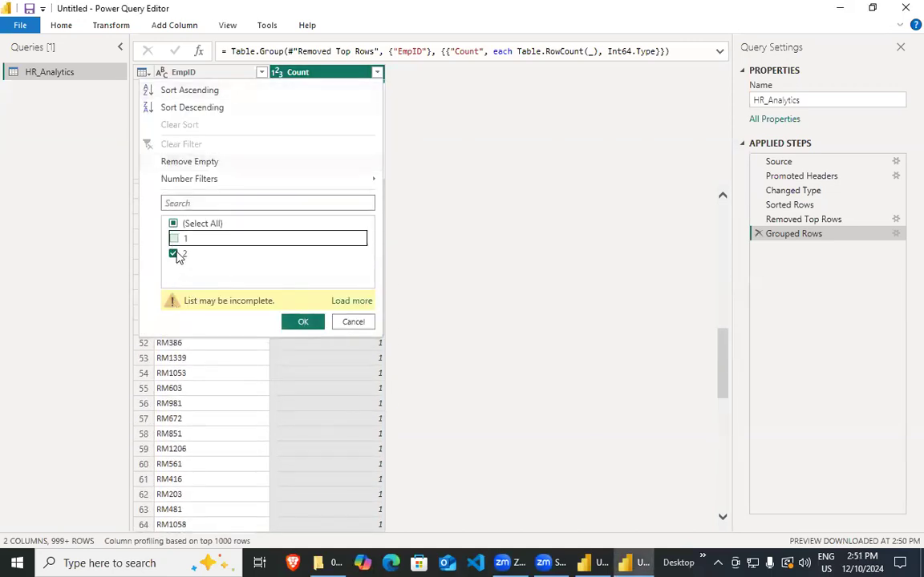
pyautogui.click(305, 322)
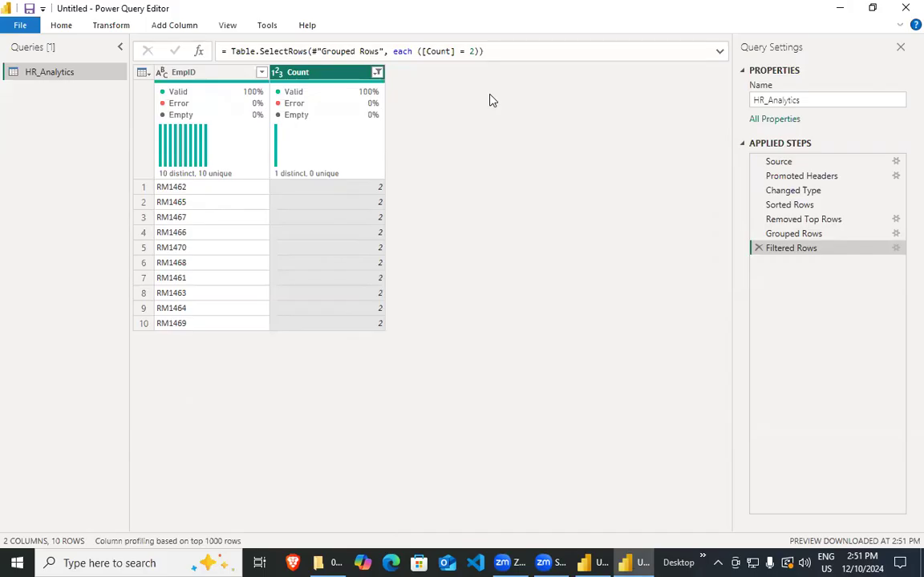
pyautogui.moveTo(263, 44); pyautogui.dragTo(607, 107)
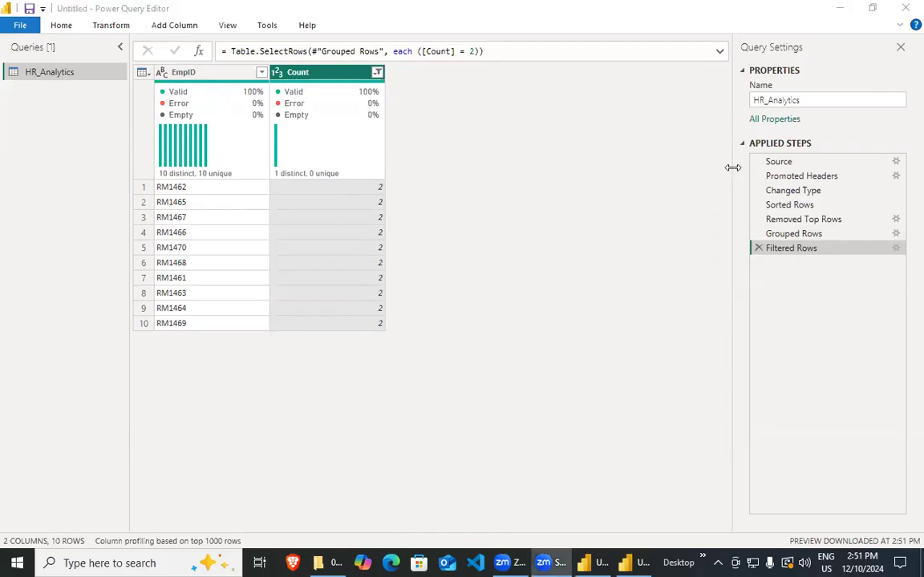
# Delete the Filtered Rows and Grouped Rows steps from the query to return to the full HR_Analytics table.
pyautogui.click(758, 248)
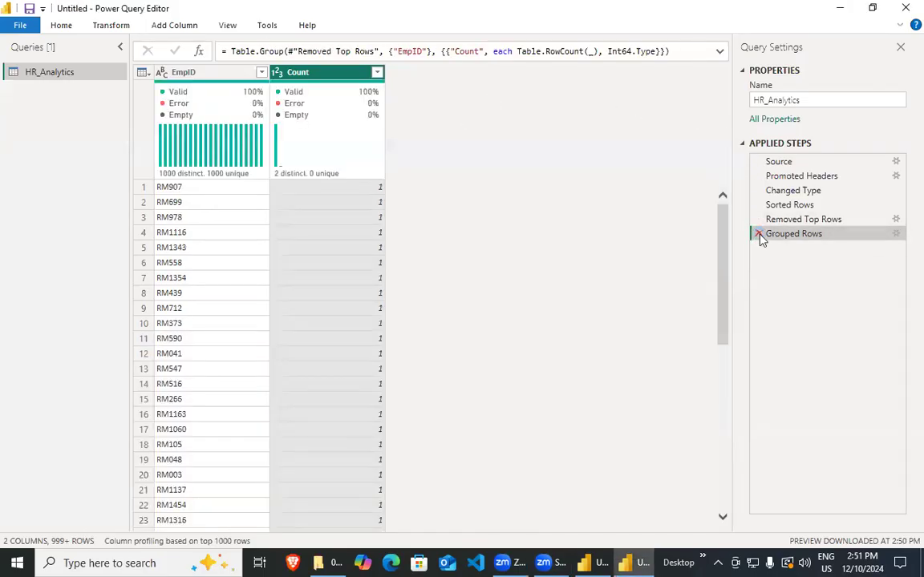
pyautogui.click(758, 234)
pyautogui.click(162, 73)
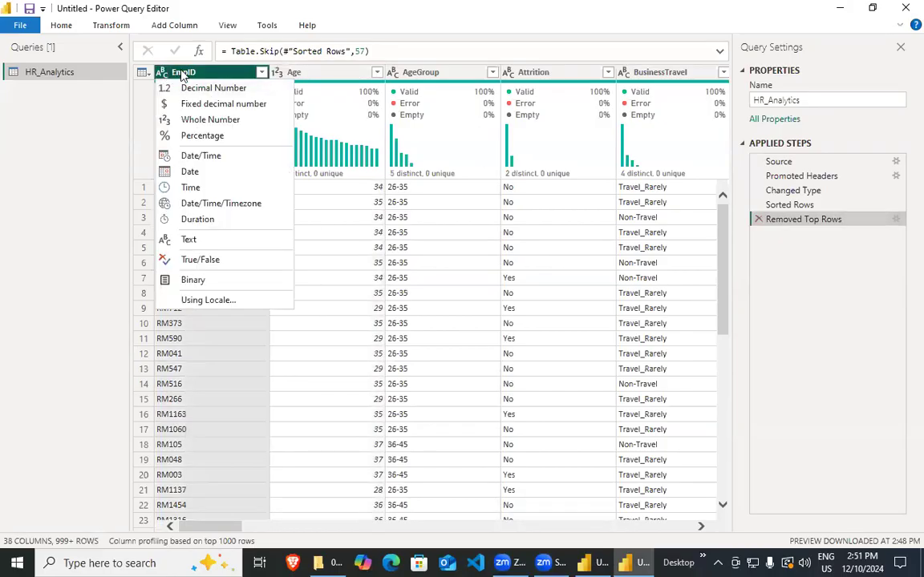
pyautogui.click(19, 251)
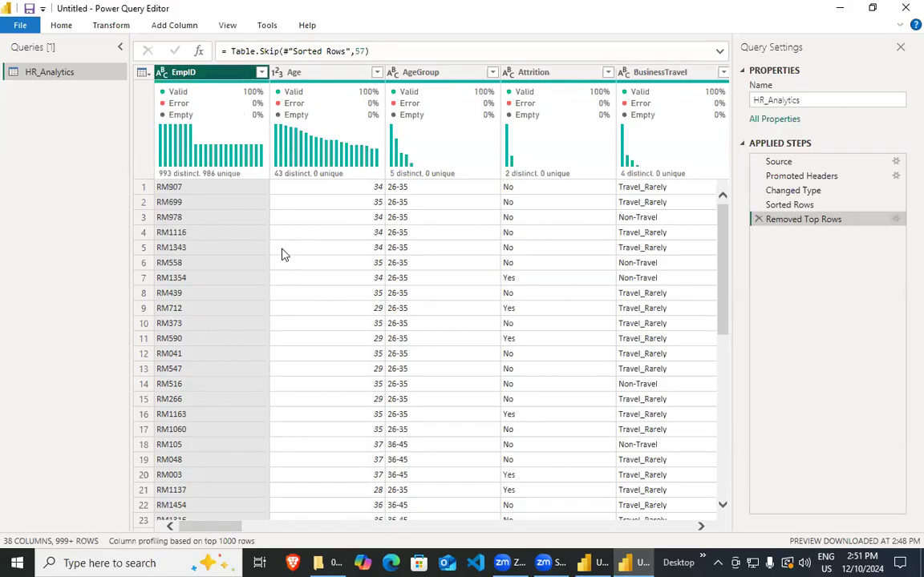
# Remove duplicate rows based on all columns from EmpID through YearsWithCurrManager.
pyautogui.moveTo(255, 529); pyautogui.dragTo(780, 513)
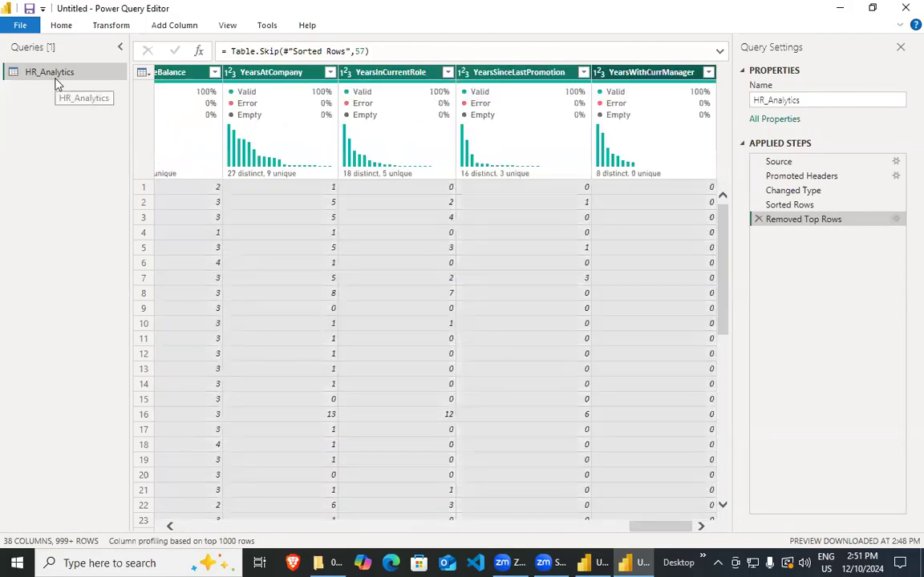
pyautogui.moveTo(651, 527); pyautogui.dragTo(5, 263)
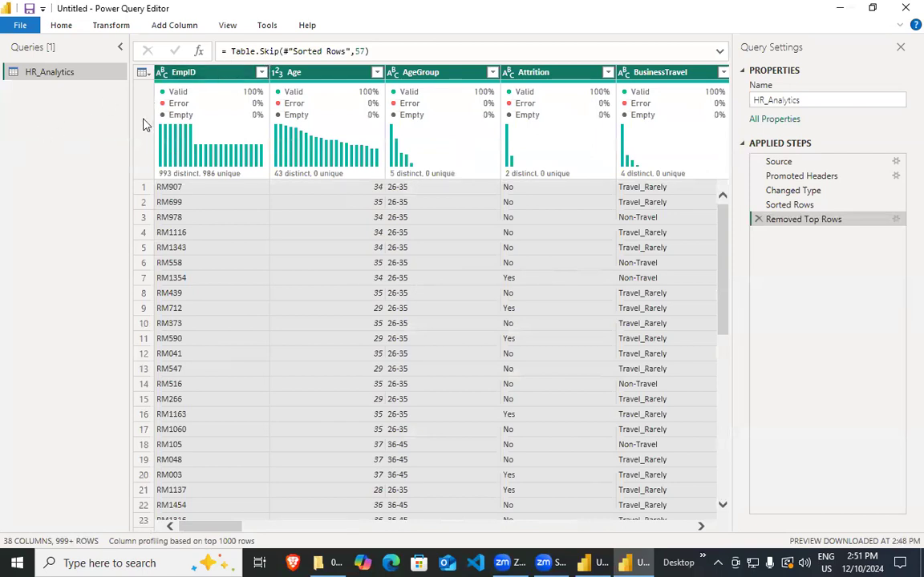
pyautogui.click(207, 79)
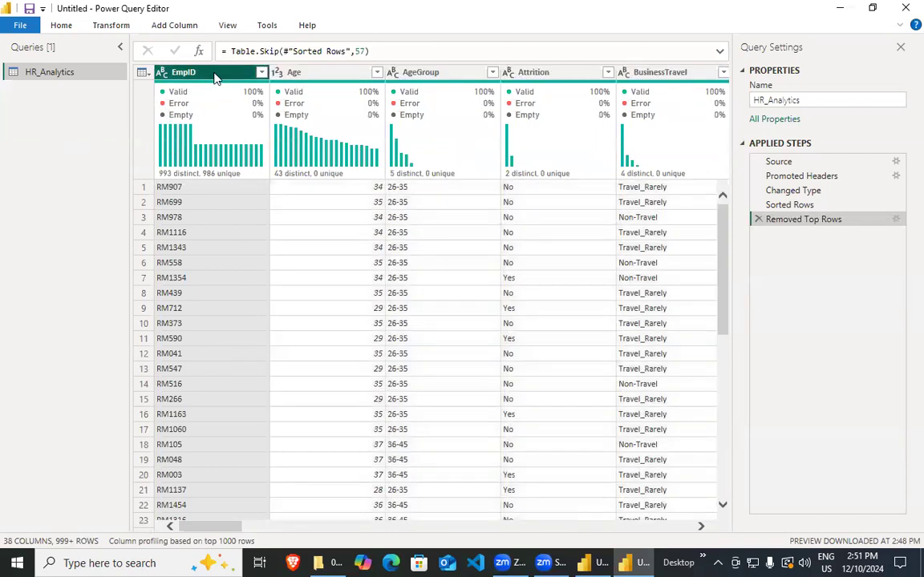
pyautogui.moveTo(205, 527); pyautogui.dragTo(874, 493)
pyautogui.keyDown('shift'); pyautogui.click(641, 73); pyautogui.keyUp('shift')
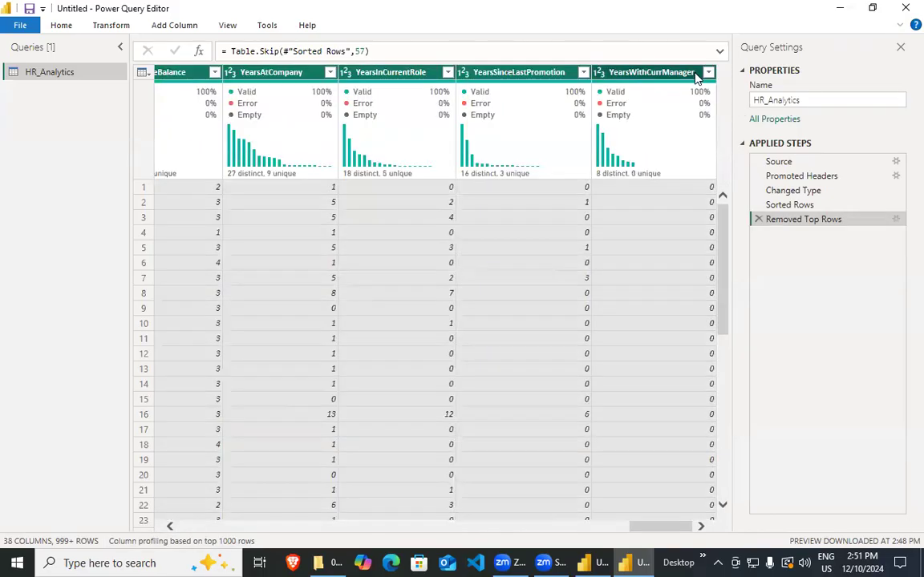
pyautogui.rightClick(416, 79)
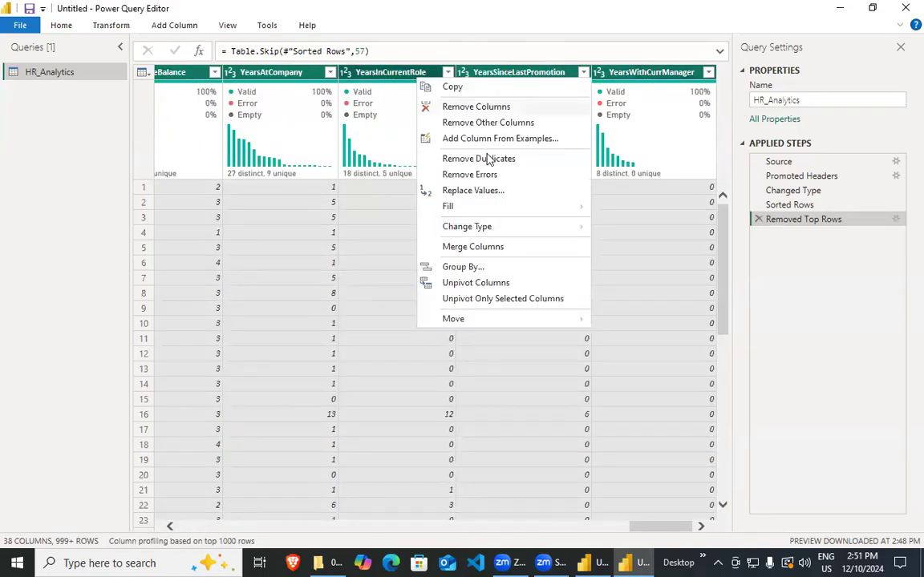
pyautogui.click(491, 161)
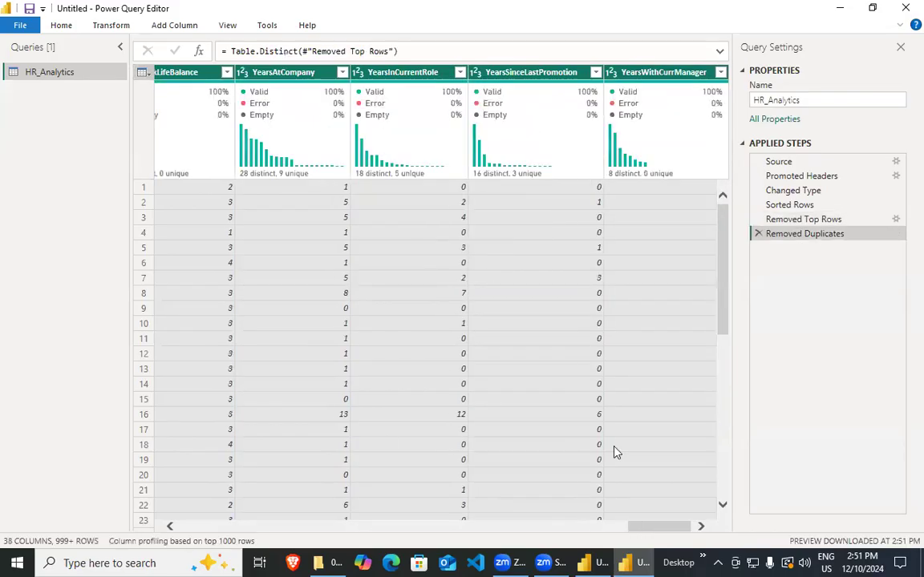
pyautogui.moveTo(659, 527); pyautogui.dragTo(4, 548)
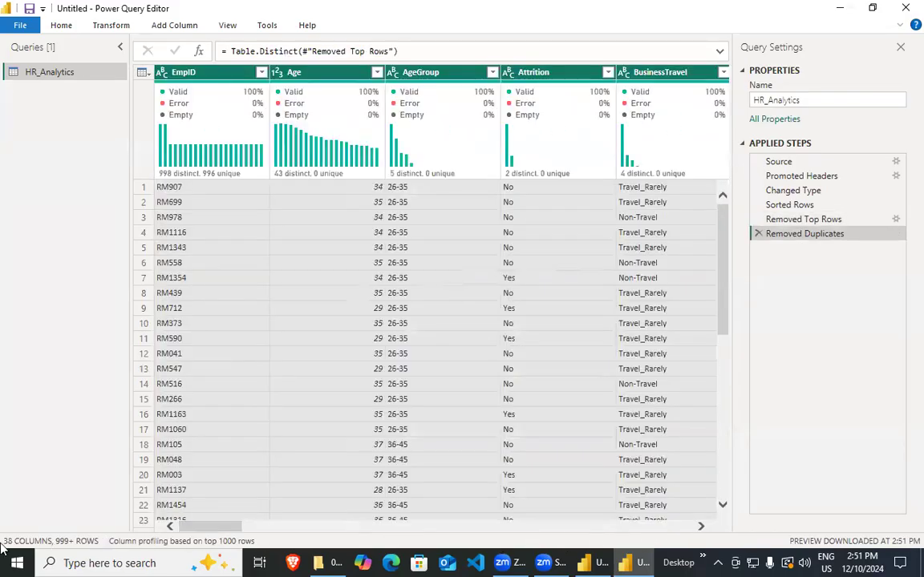
pyautogui.rightClick(263, 75)
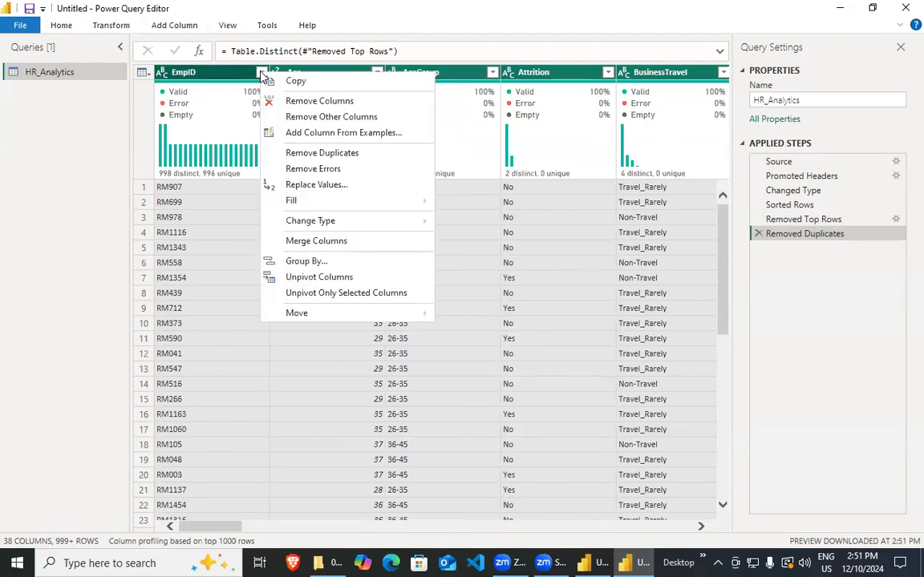
pyautogui.click(64, 29)
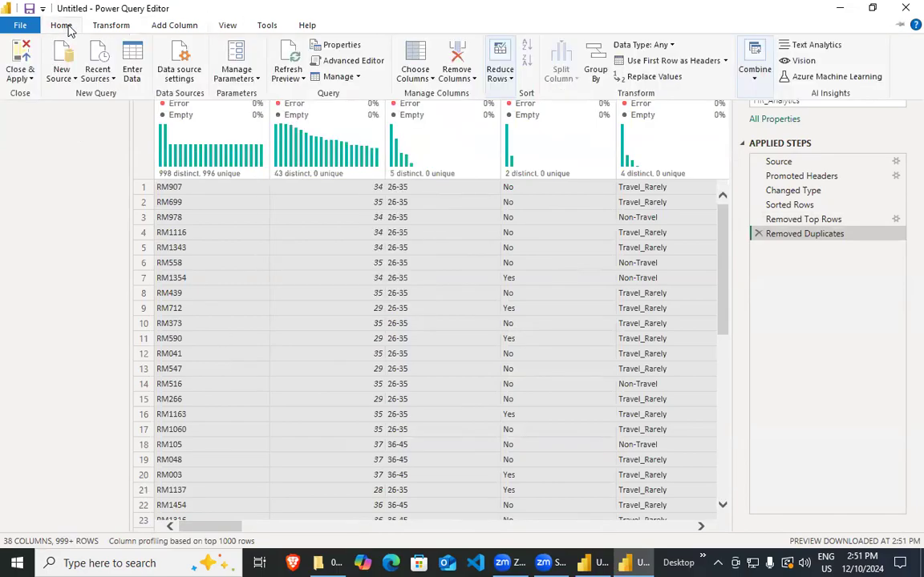
pyautogui.click(111, 26)
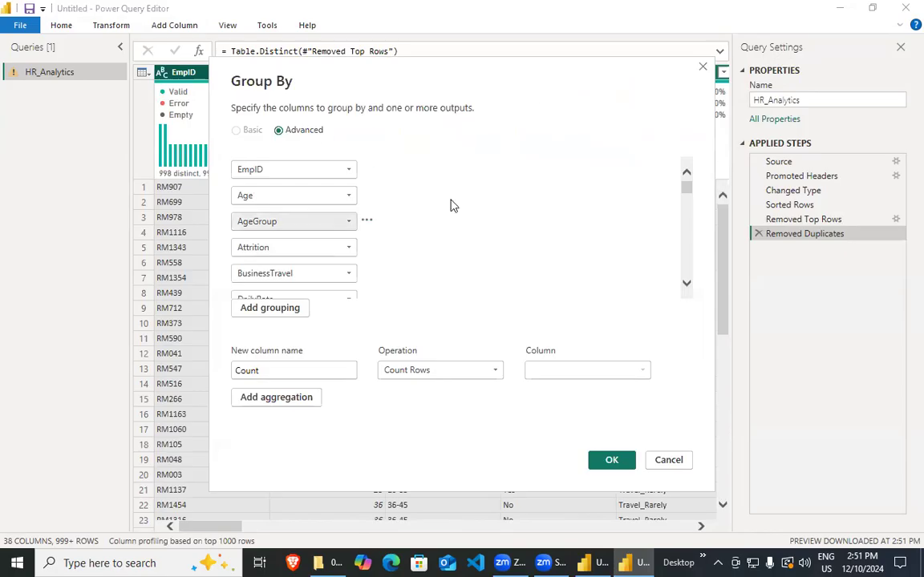
pyautogui.click(702, 67)
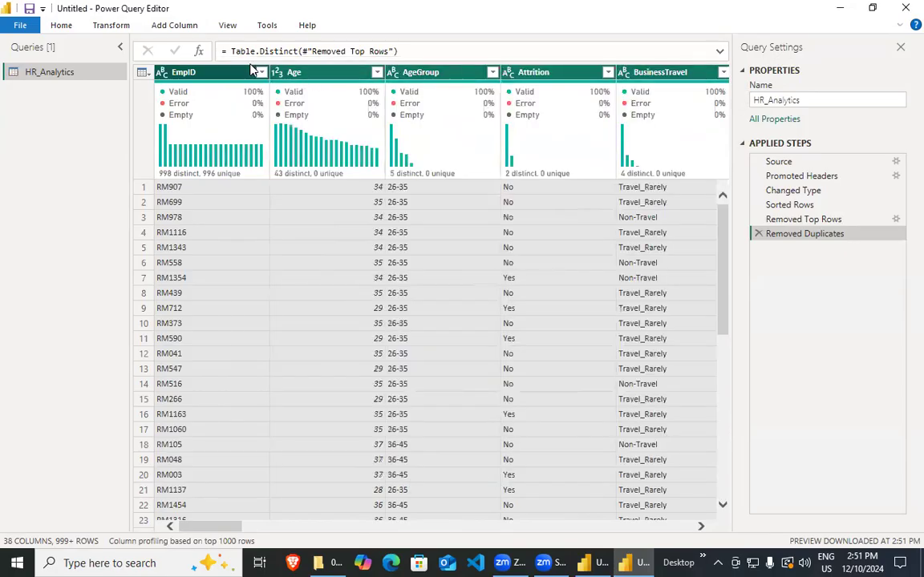
# Group the deduplicated rows by EmpID only, with a new column named Count that uses the Count Rows operation.
pyautogui.click(61, 25)
pyautogui.click(66, 30)
pyautogui.click(248, 72)
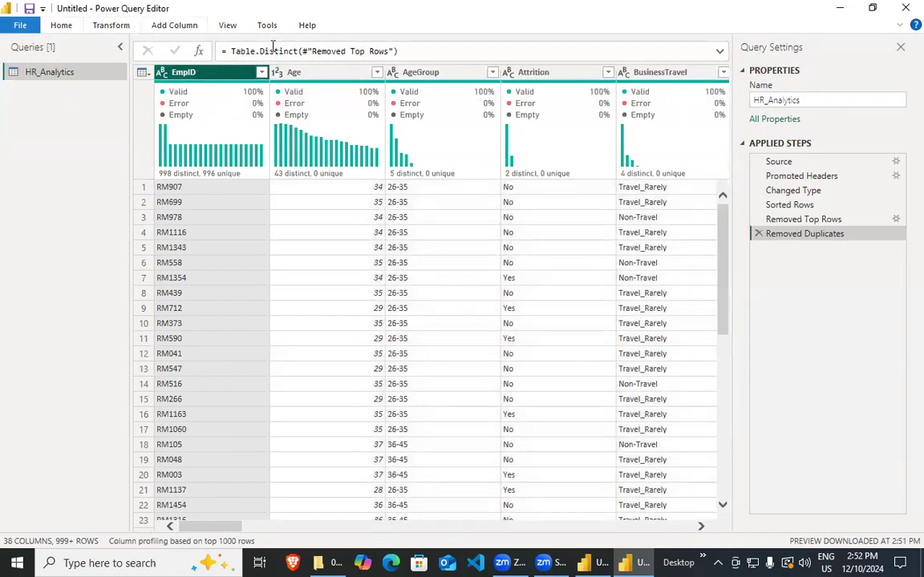
pyautogui.click(67, 29)
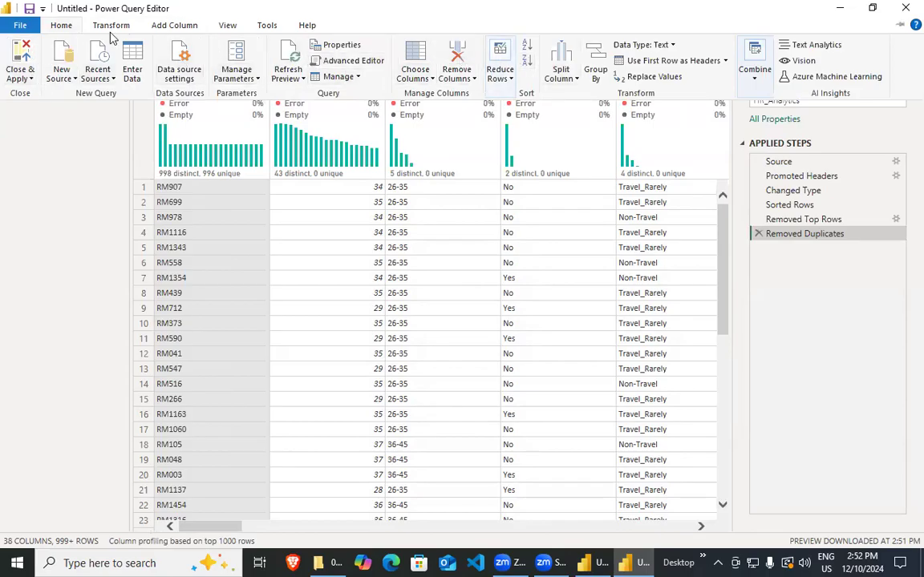
pyautogui.click(110, 24)
pyautogui.click(32, 74)
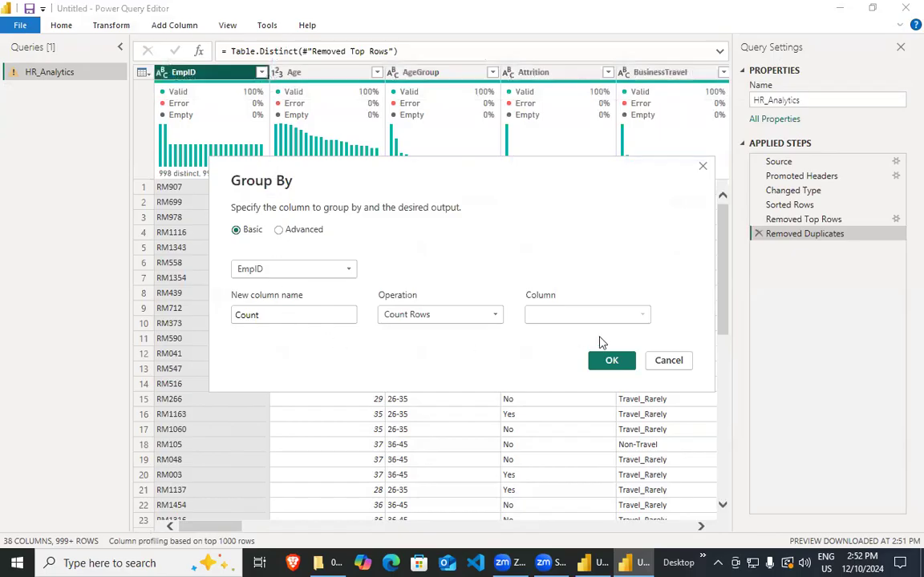
pyautogui.click(612, 360)
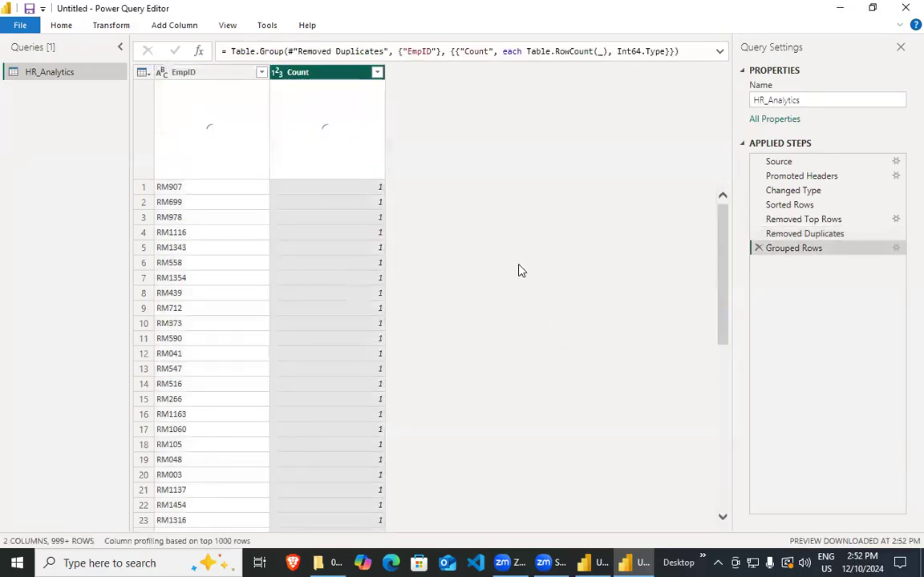
# Filter the grouped table's Count column to the value 2 and recheck the filter's selected values.
pyautogui.rightClick(373, 74)
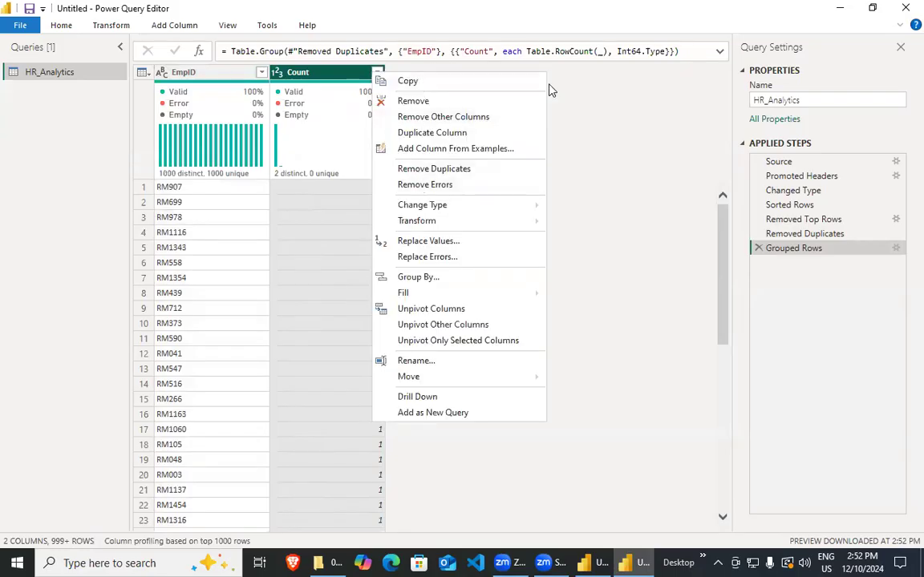
pyautogui.click(377, 73)
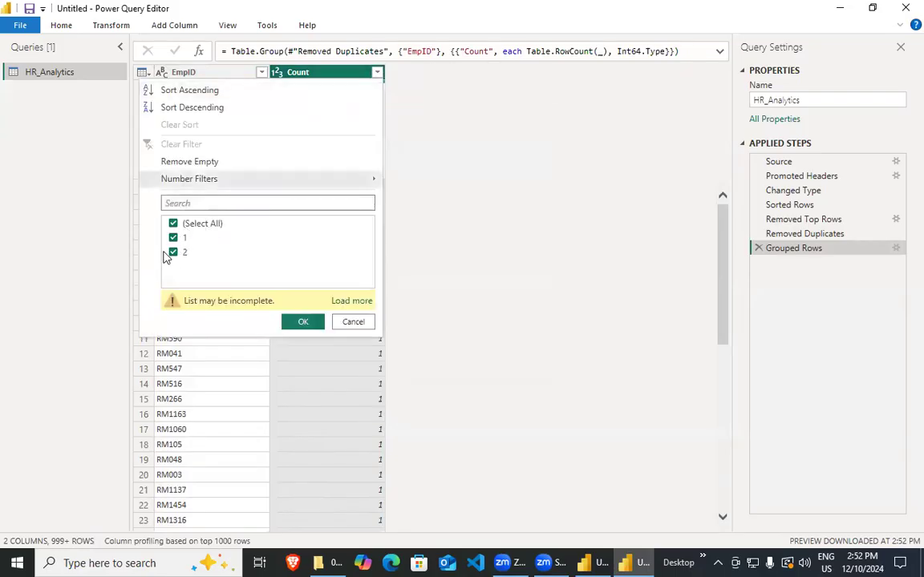
pyautogui.click(174, 238)
pyautogui.click(299, 323)
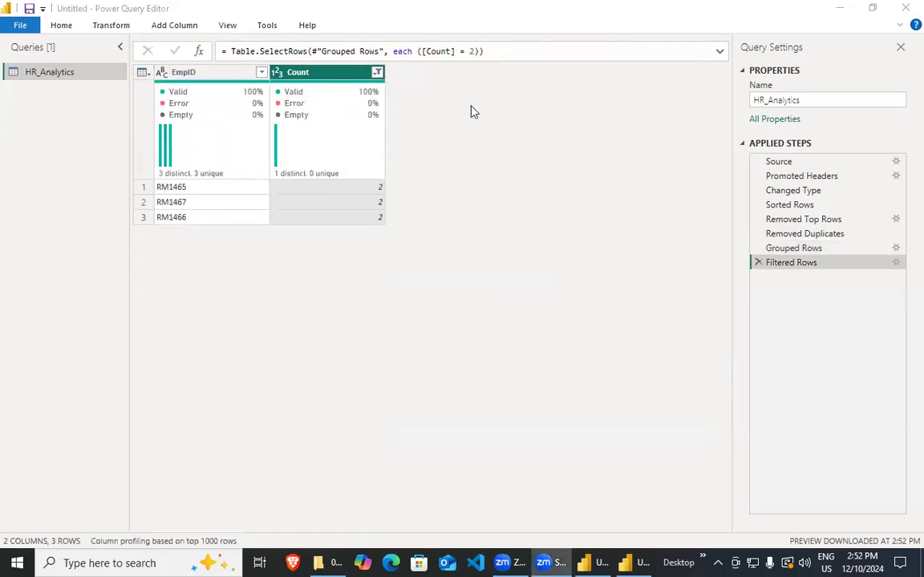
pyautogui.click(376, 73)
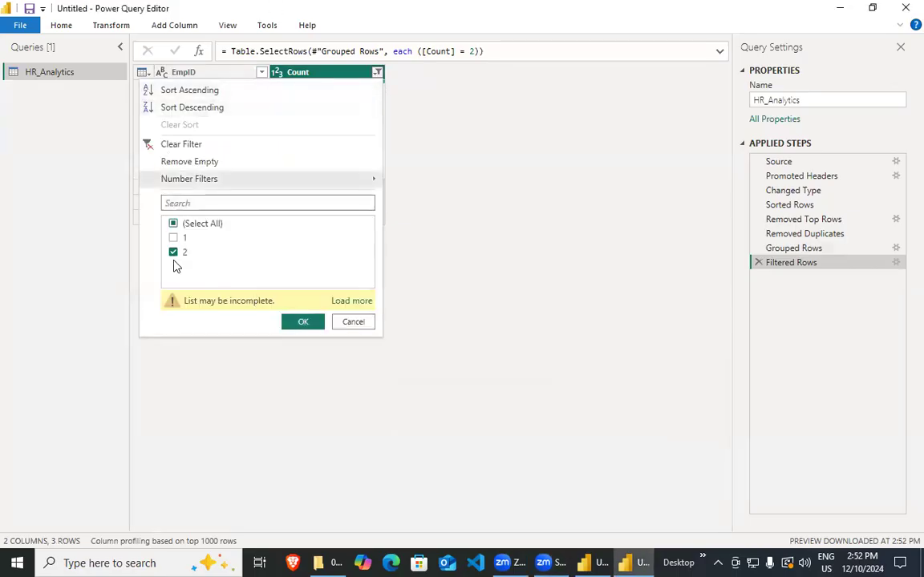
pyautogui.click(345, 327)
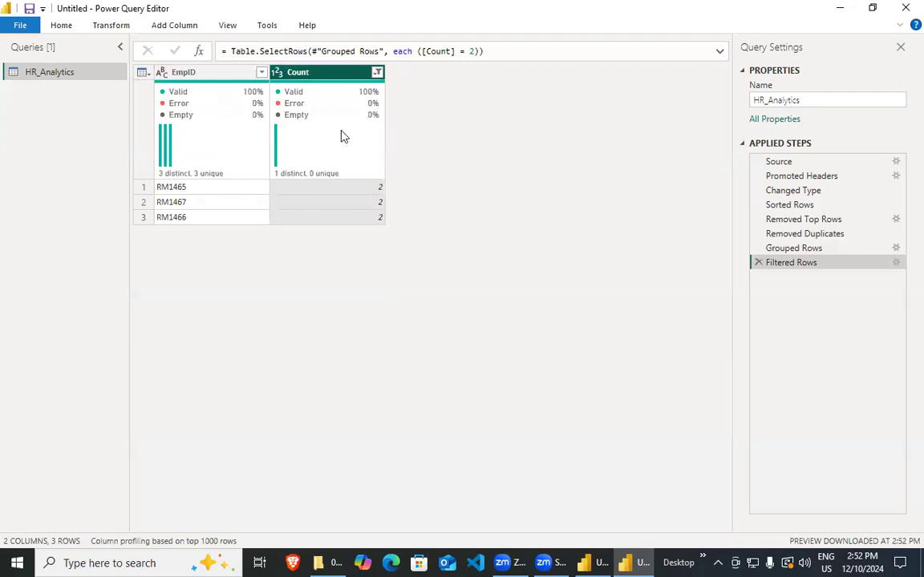
# Delete the Filtered Rows and Grouped Rows steps while keeping the Removed Duplicates step.
pyautogui.click(757, 261)
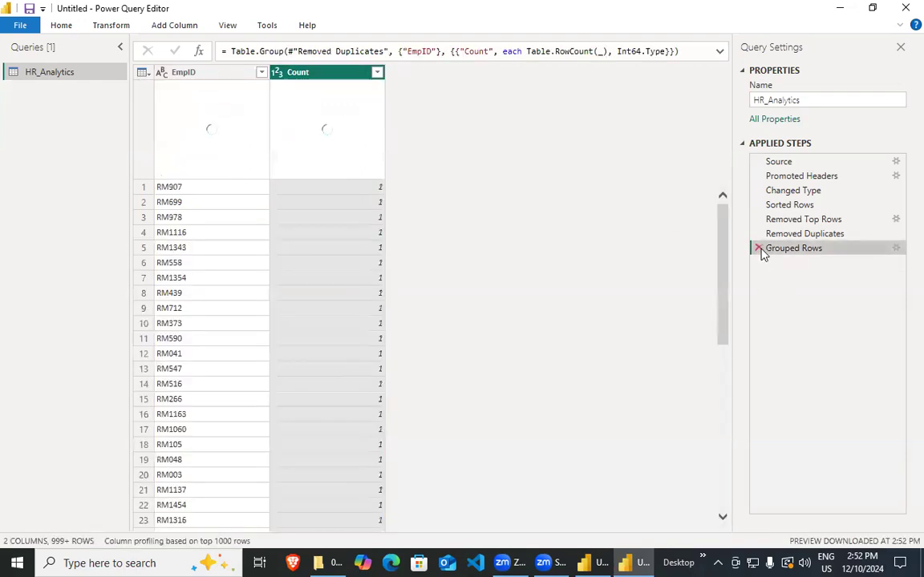
pyautogui.click(757, 248)
# Try to remove duplicates again with all columns from EmpID through YearsWithCurrManager selected, and delete the extra duplicate-removal step.
pyautogui.click(208, 75)
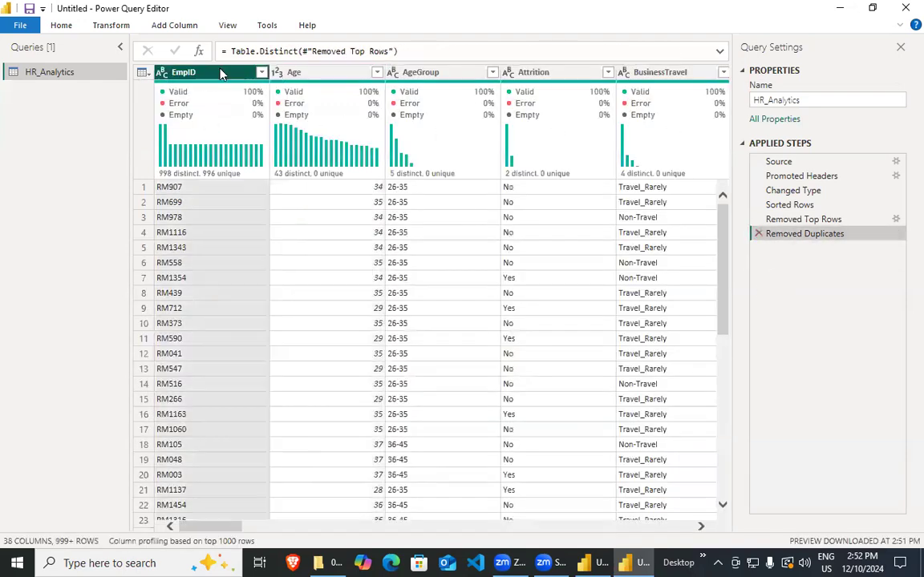
pyautogui.moveTo(223, 527); pyautogui.dragTo(686, 527)
pyautogui.click(692, 74)
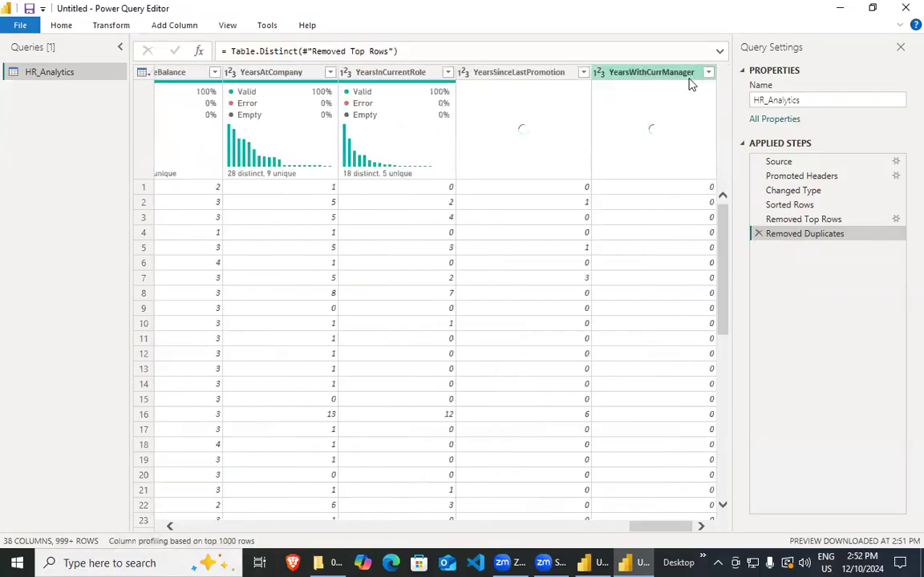
pyautogui.scroll(-15, 632, 401)
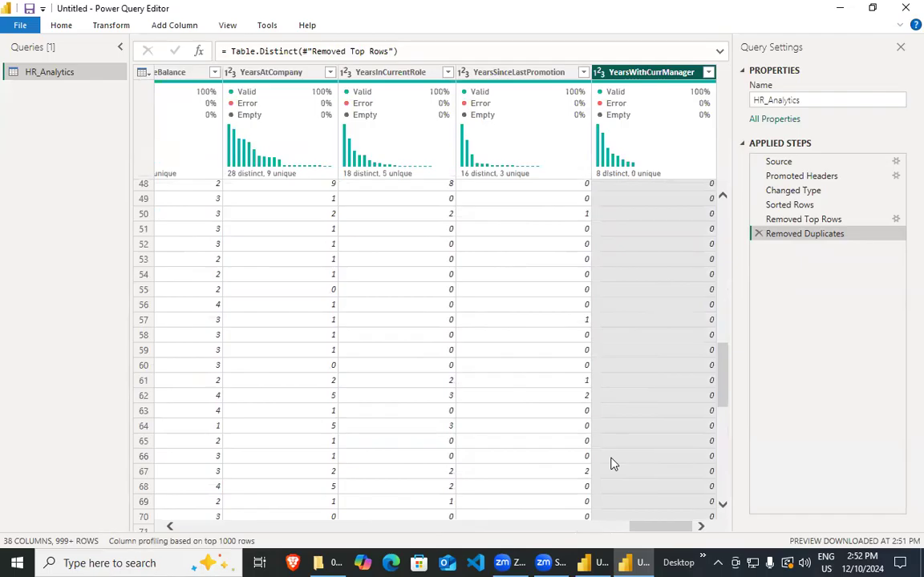
pyautogui.press('Home')
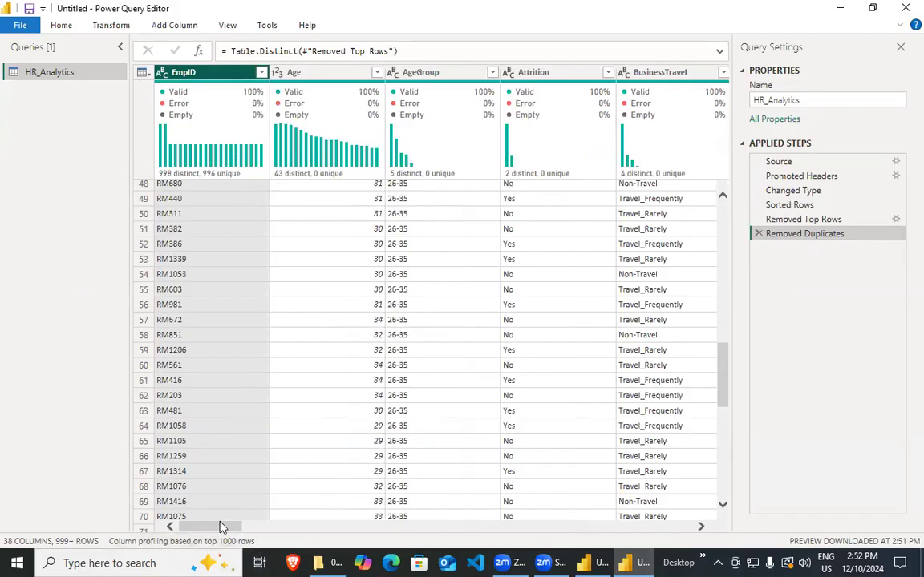
pyautogui.moveTo(222, 526); pyautogui.dragTo(814, 385)
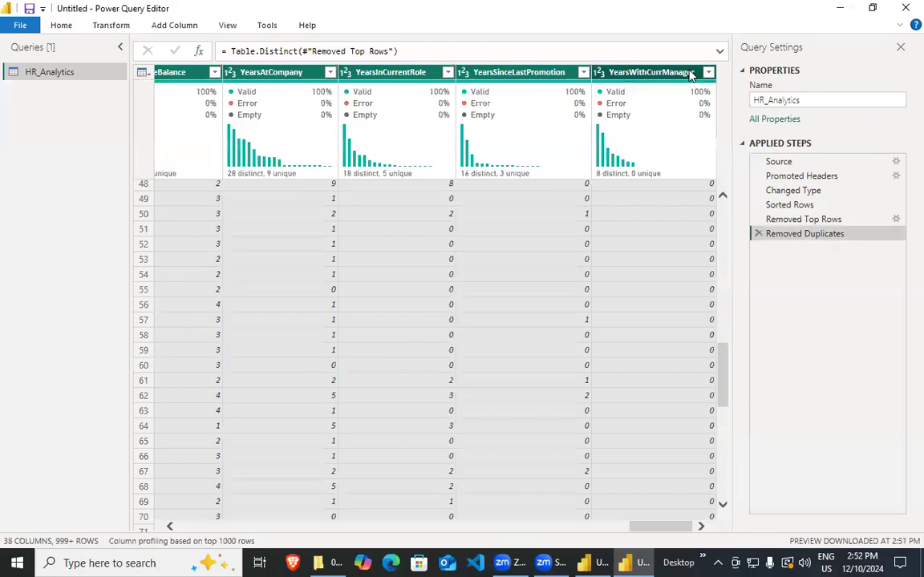
pyautogui.rightClick(559, 129)
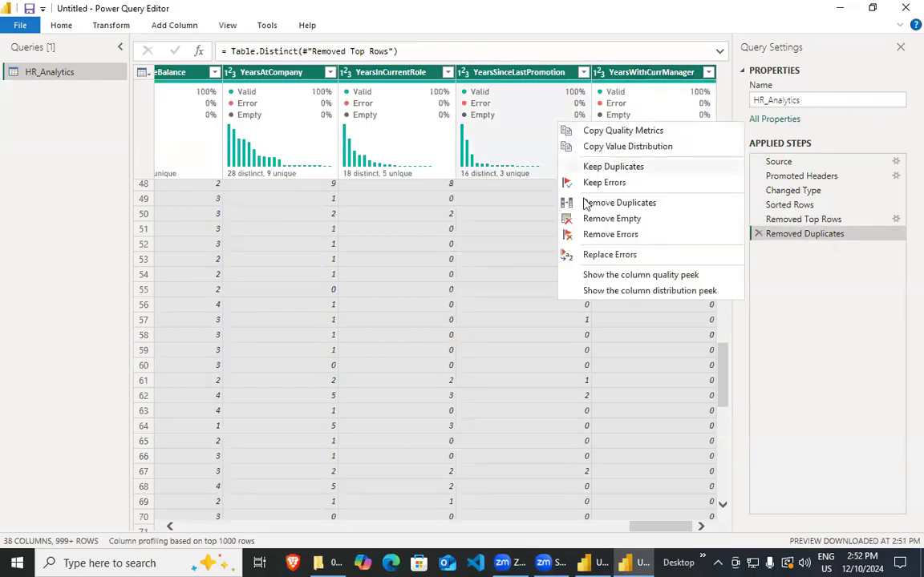
pyautogui.click(628, 205)
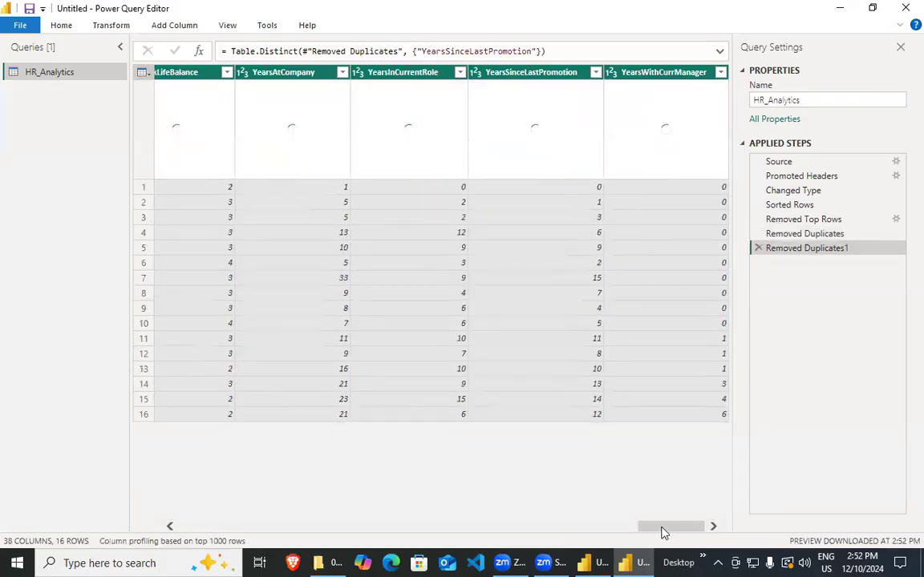
pyautogui.moveTo(662, 526); pyautogui.dragTo(201, 527)
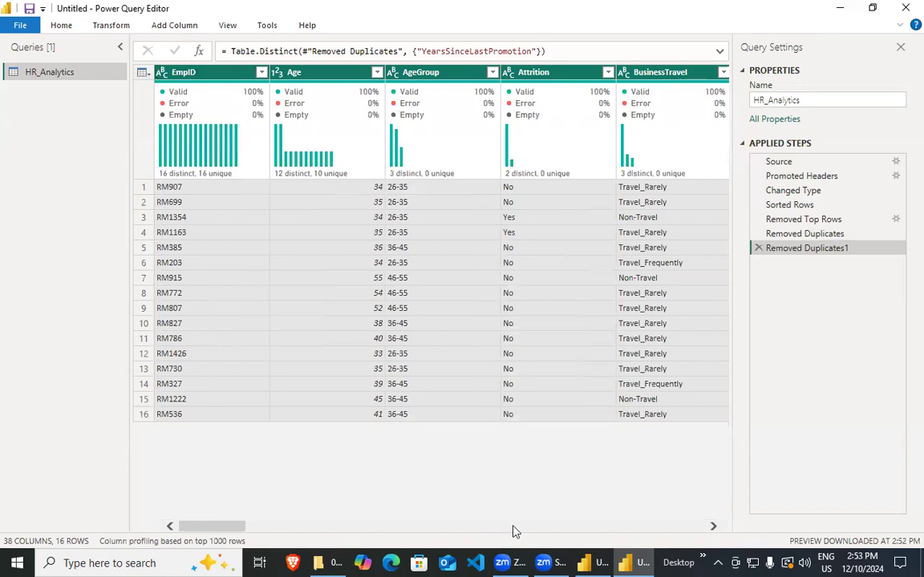
pyautogui.click(758, 248)
# Look through the deduplicated rows and inspect the distinct values offered in the BusinessTravel column's filter.
pyautogui.scroll(-20, 245, 363)
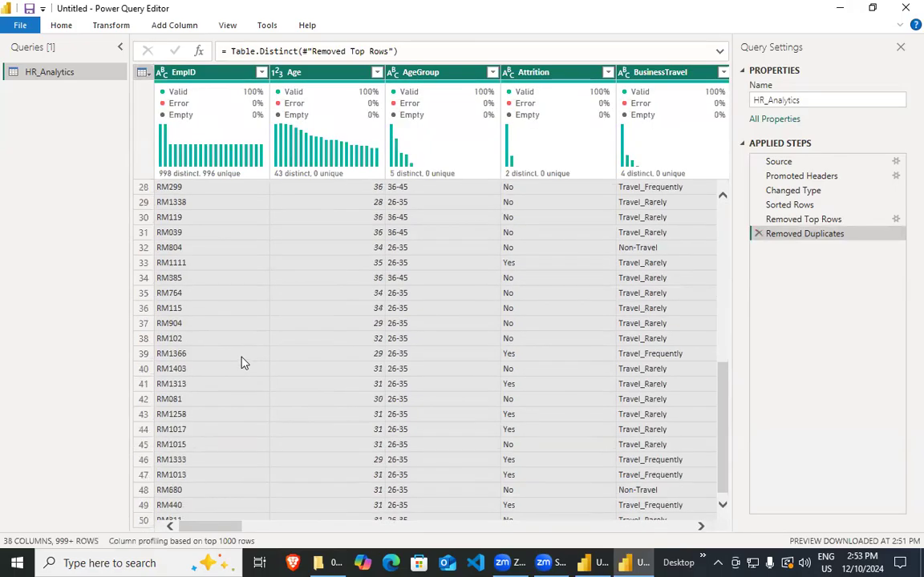
pyautogui.scroll(-20, 248, 363)
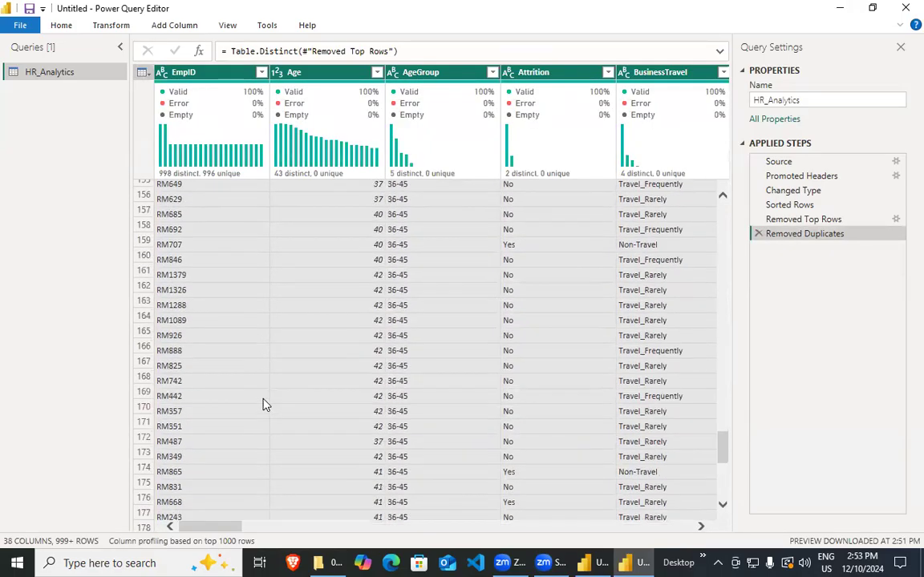
pyautogui.click(57, 27)
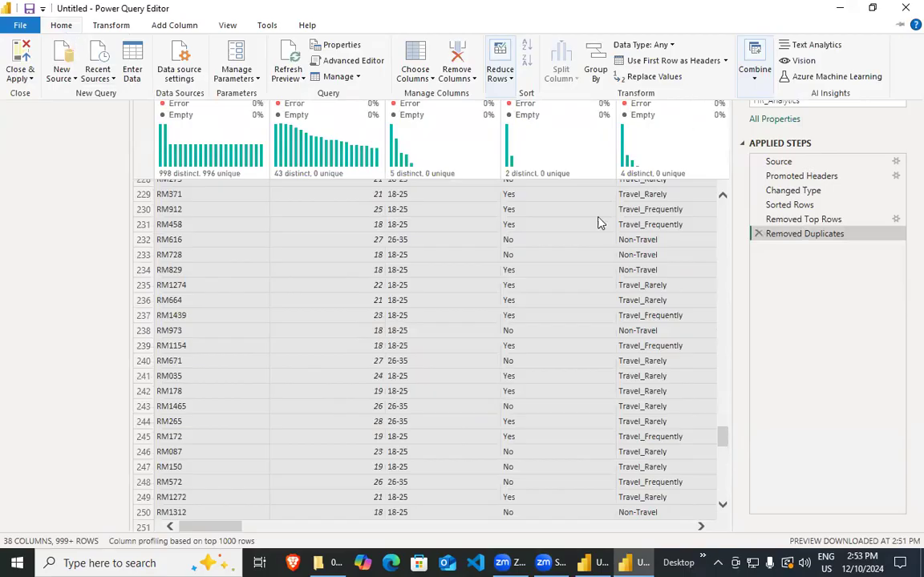
pyautogui.scroll(20, 599, 223)
pyautogui.scroll(20, 599, 222)
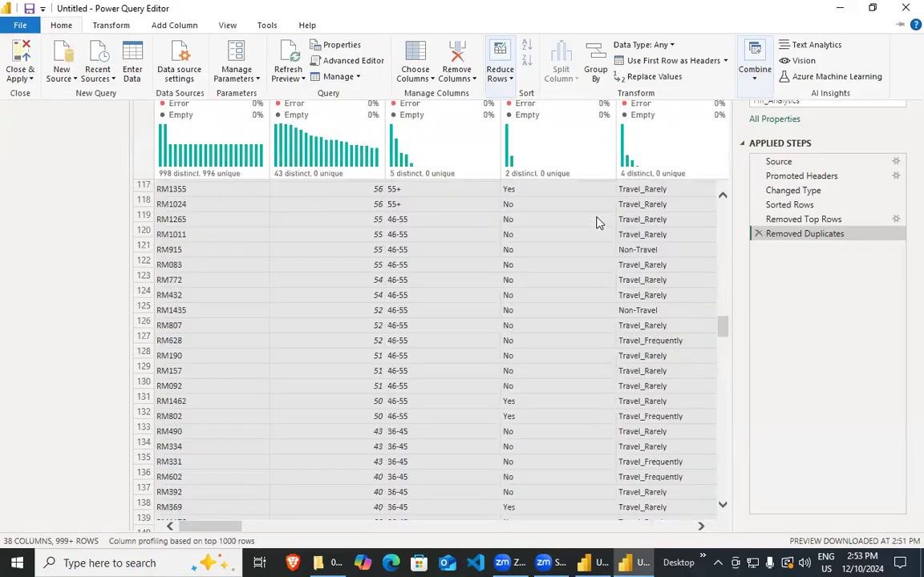
pyautogui.click(732, 279)
pyautogui.moveTo(723, 275); pyautogui.dragTo(728, 187)
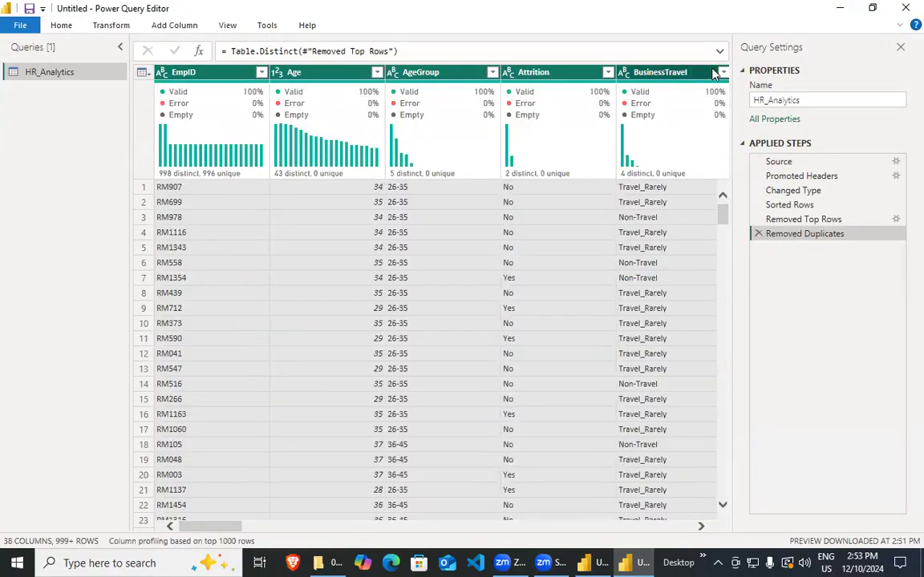
pyautogui.rightClick(712, 72)
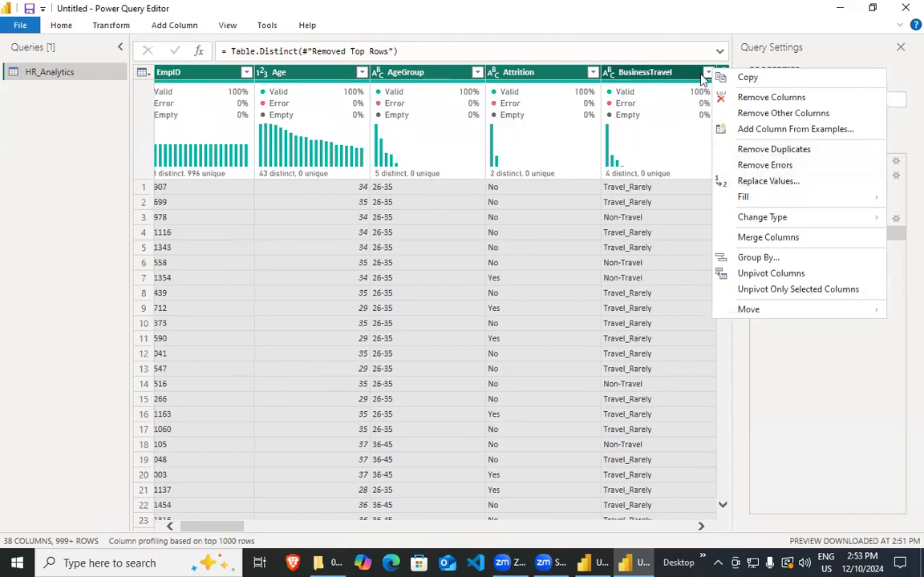
pyautogui.click(708, 72)
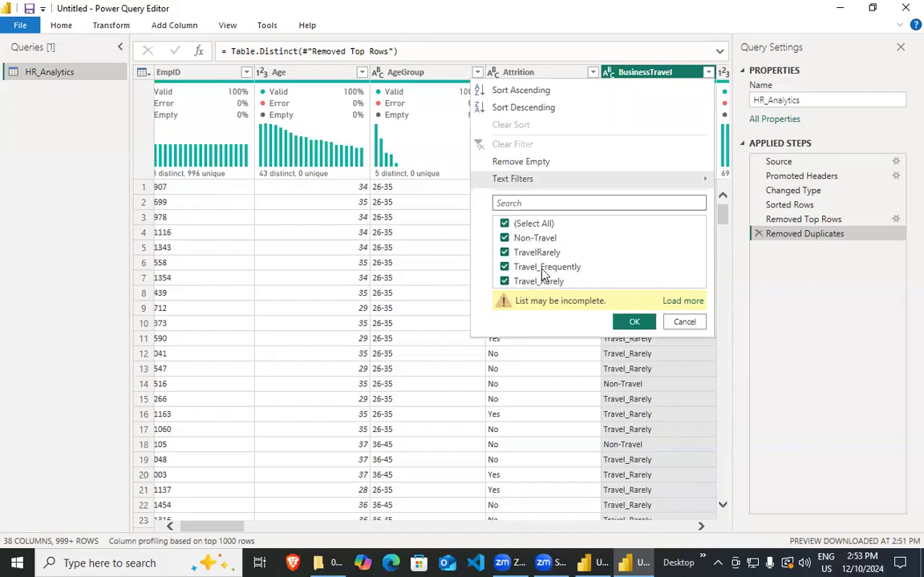
pyautogui.click(684, 323)
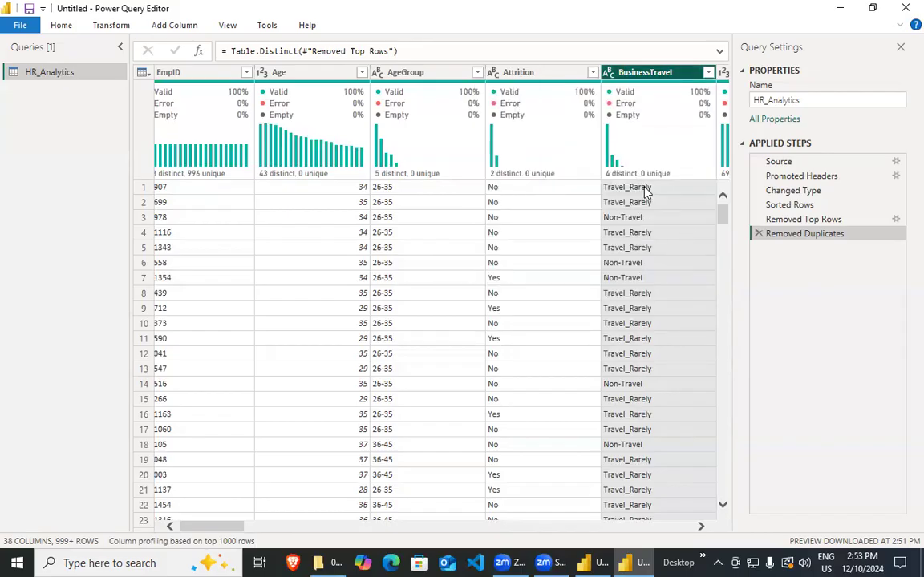
# Try replacing Travel_Rarely with TravelRarely in the BusinessTravel column, and delete that replacement step.
pyautogui.click(646, 190)
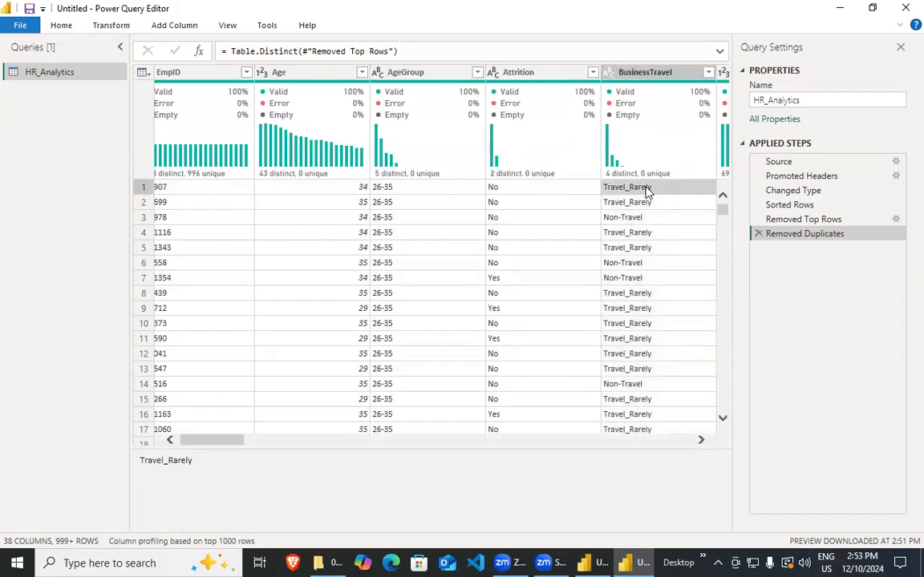
pyautogui.rightClick(647, 189)
pyautogui.click(694, 234)
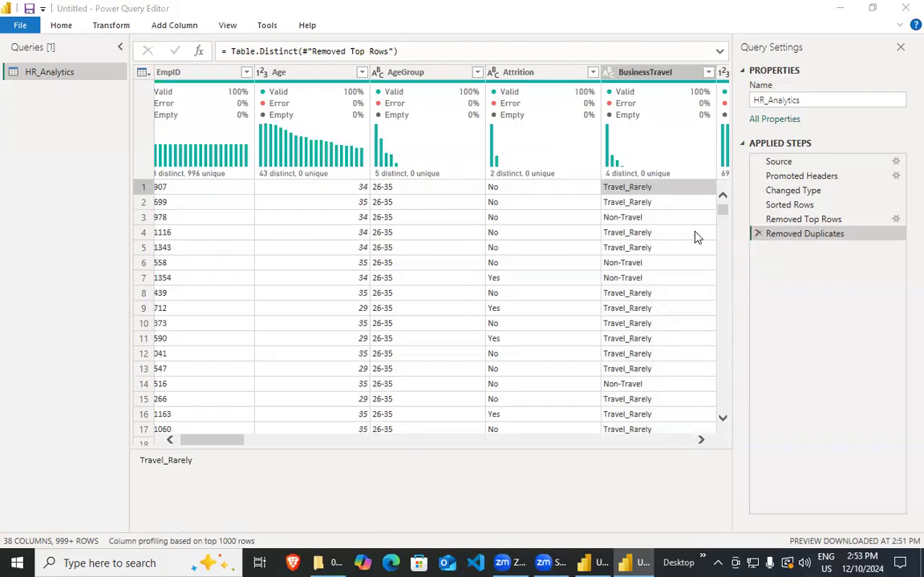
pyautogui.click(263, 287)
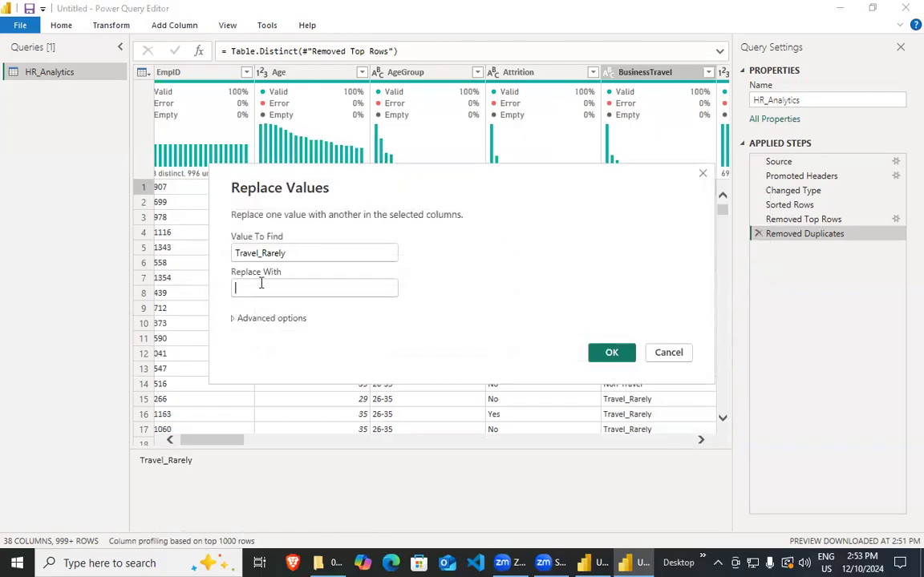
pyautogui.moveTo(294, 253); pyautogui.dragTo(215, 257)
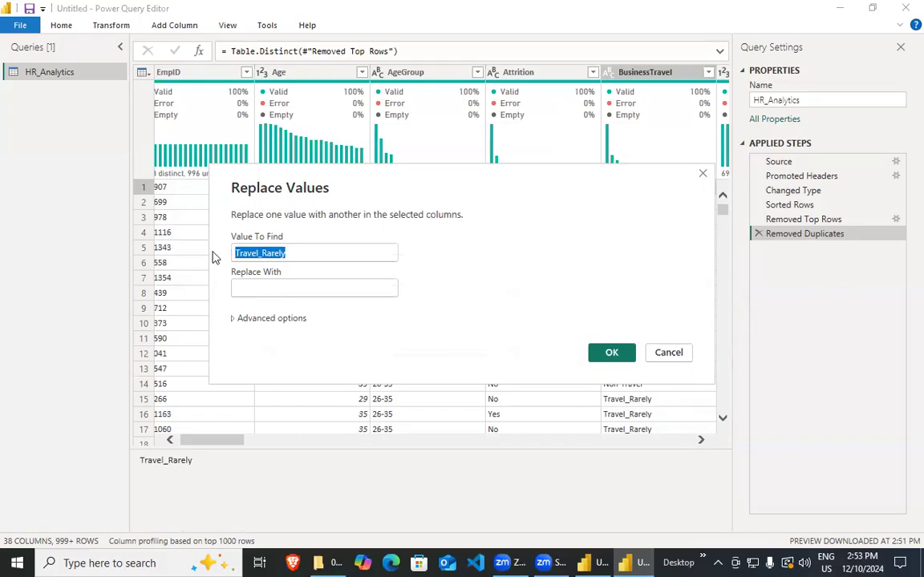
pyautogui.click(271, 282)
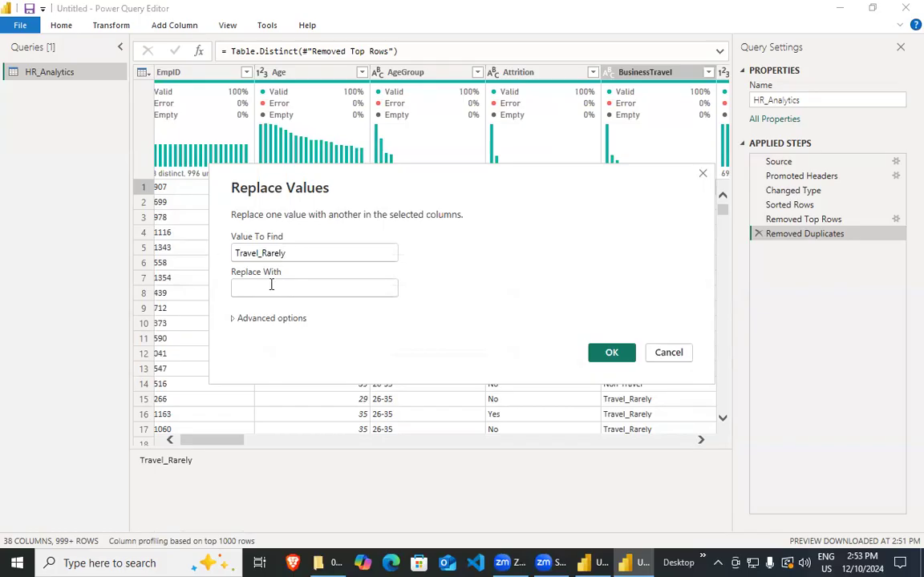
pyautogui.hotkey('shift', 'Tab')
pyautogui.hotkey('ctrl', 'c')
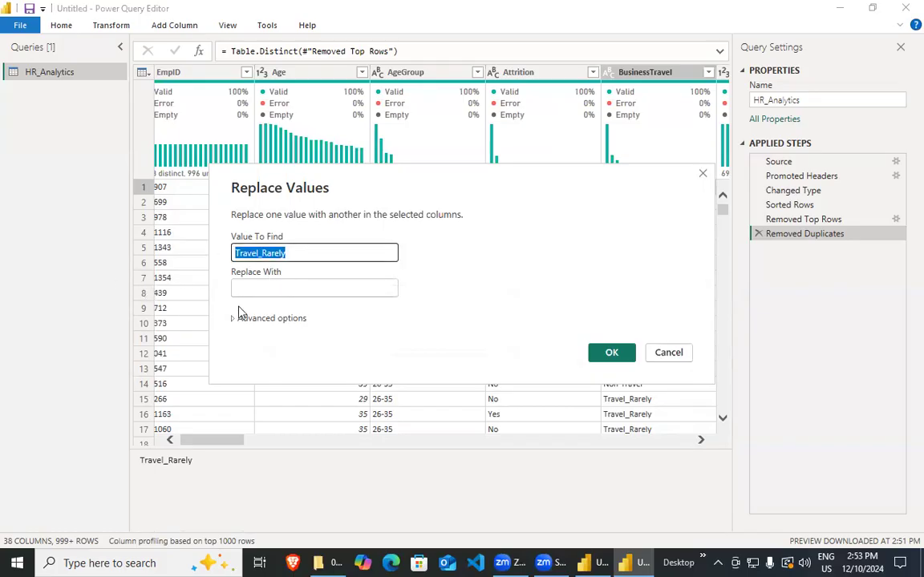
pyautogui.click(255, 292)
pyautogui.hotkey('ctrl', 'v')
pyautogui.click(264, 286)
pyautogui.press('BackSpace')
pyautogui.moveTo(240, 291); pyautogui.dragTo(286, 303)
pyautogui.click(303, 255)
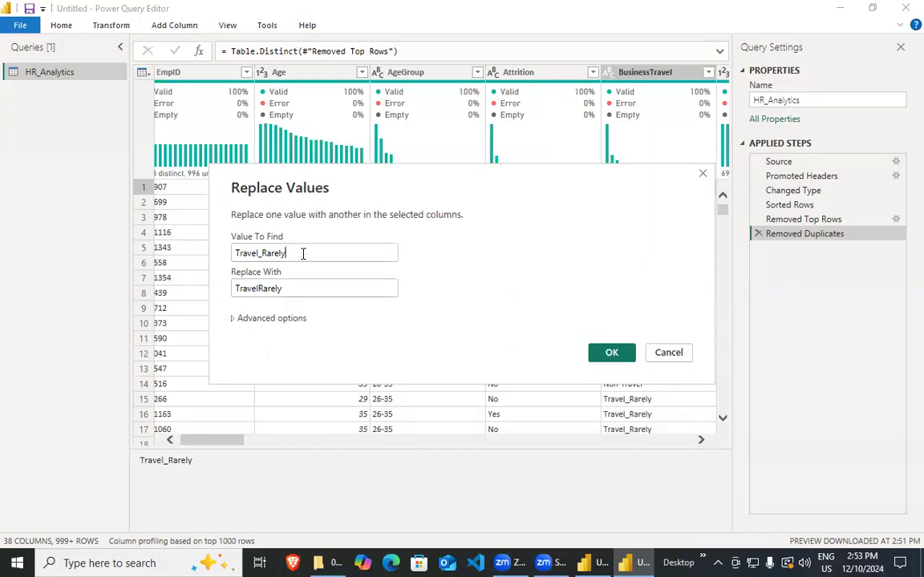
pyautogui.click(612, 353)
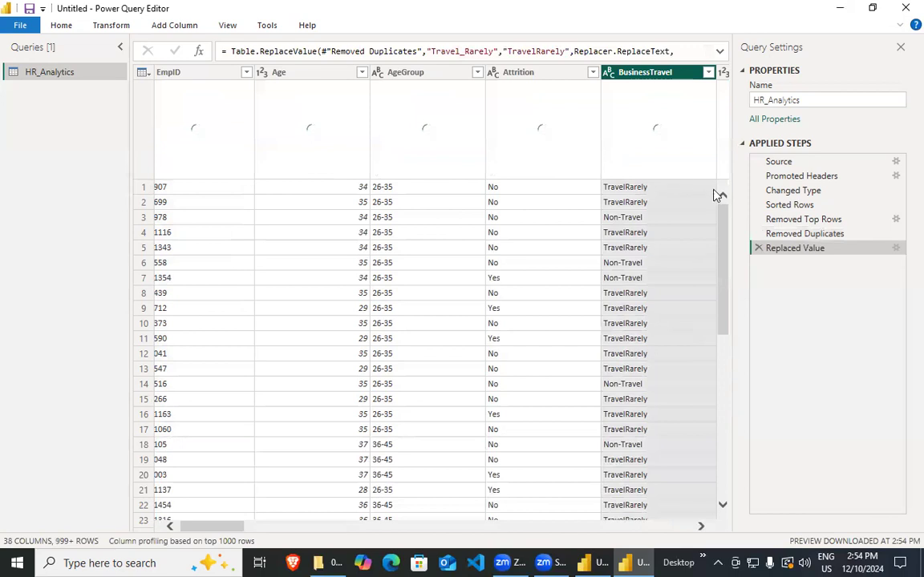
pyautogui.click(758, 248)
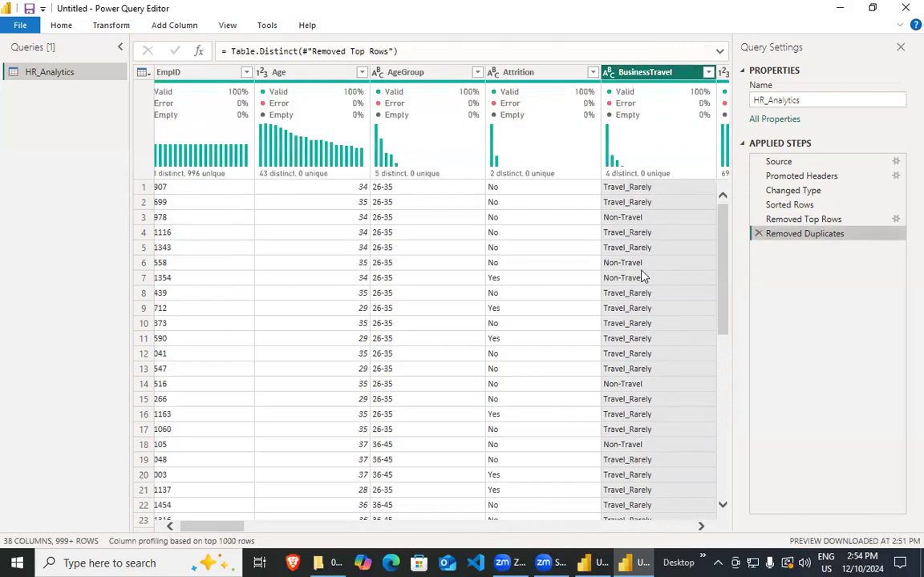
# Replace the value TravelRarely with Travel_Rarely in the BusinessTravel column.
pyautogui.click(677, 190)
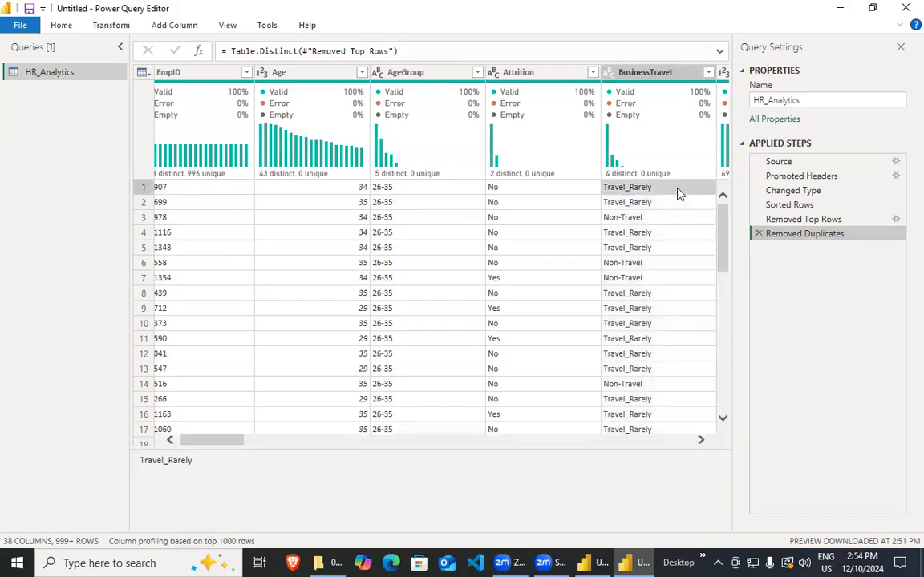
pyautogui.rightClick(679, 192)
pyautogui.click(722, 234)
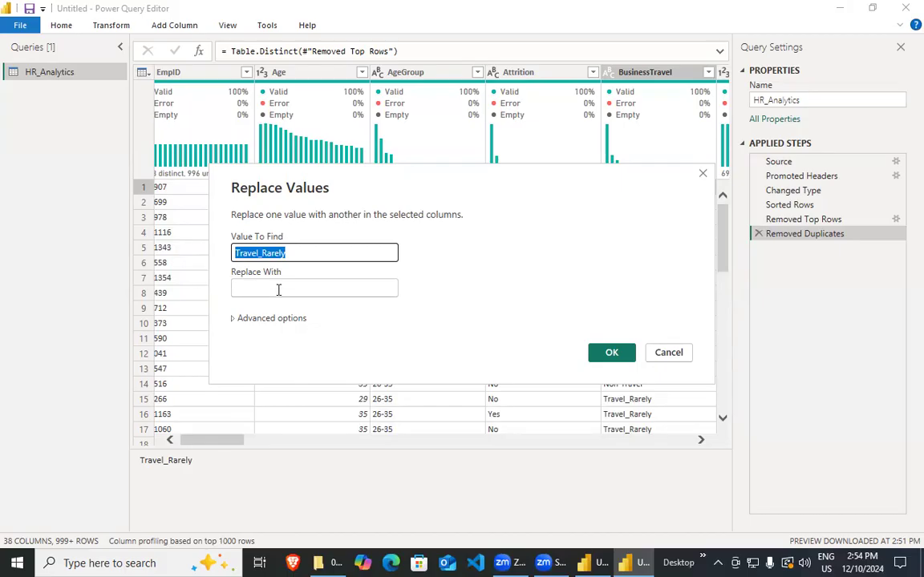
pyautogui.click(279, 285)
pyautogui.hotkey('ctrl', 'v')
pyautogui.click(260, 251)
pyautogui.press('BackSpace')
pyautogui.hotkey('ctrl', 'a')
pyautogui.press('Tab')
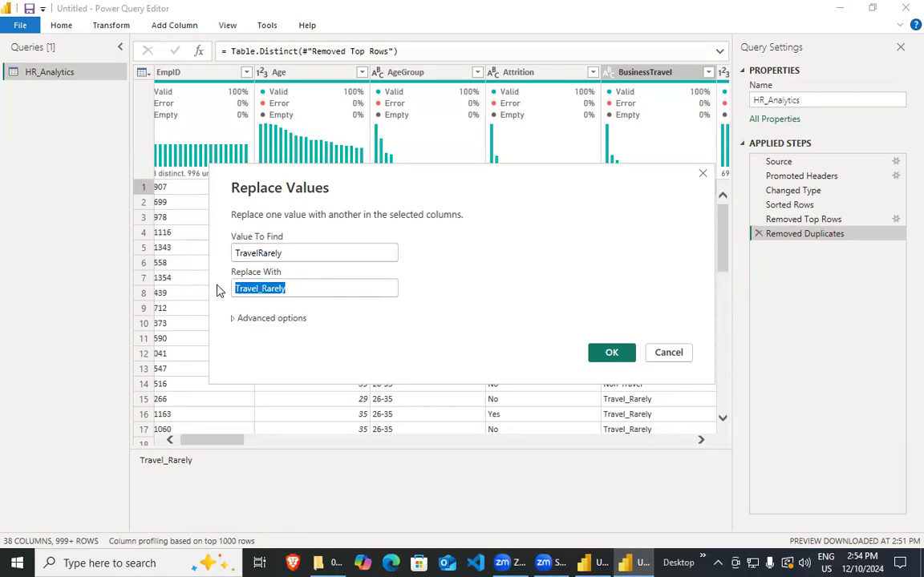
pyautogui.click(611, 353)
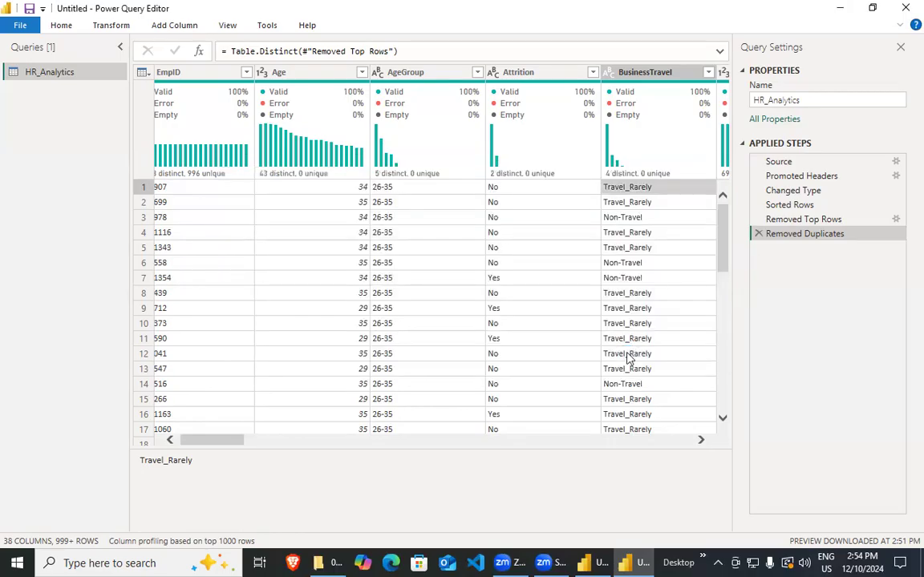
# Check the distinct values in the BusinessTravel filter and apply it with all values selected.
pyautogui.rightClick(709, 73)
pyautogui.click(655, 81)
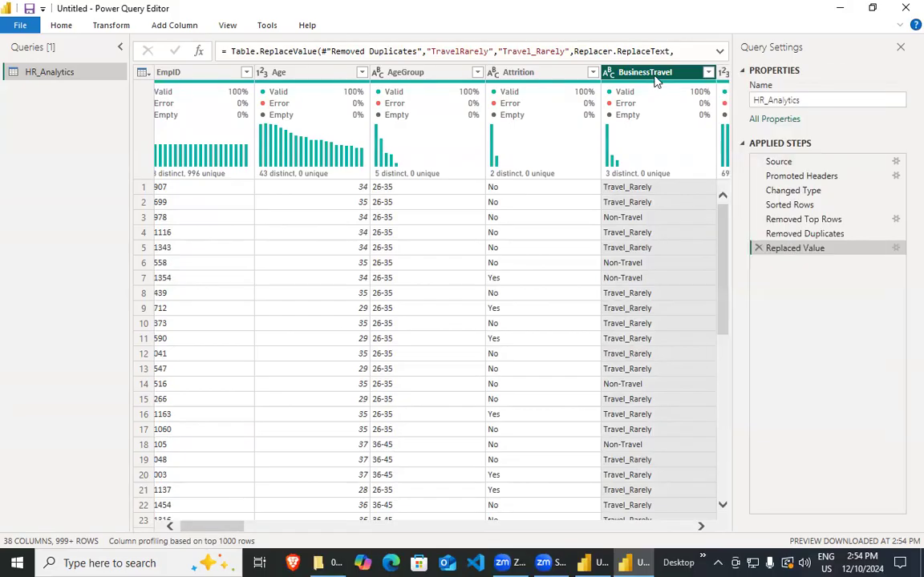
pyautogui.rightClick(700, 83)
pyautogui.click(687, 72)
pyautogui.rightClick(688, 72)
pyautogui.click(648, 106)
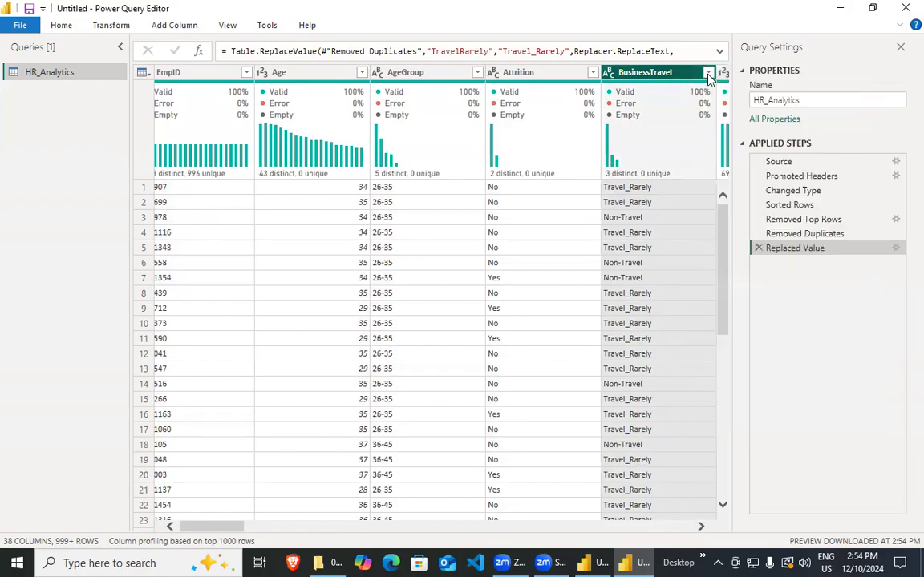
pyautogui.click(709, 72)
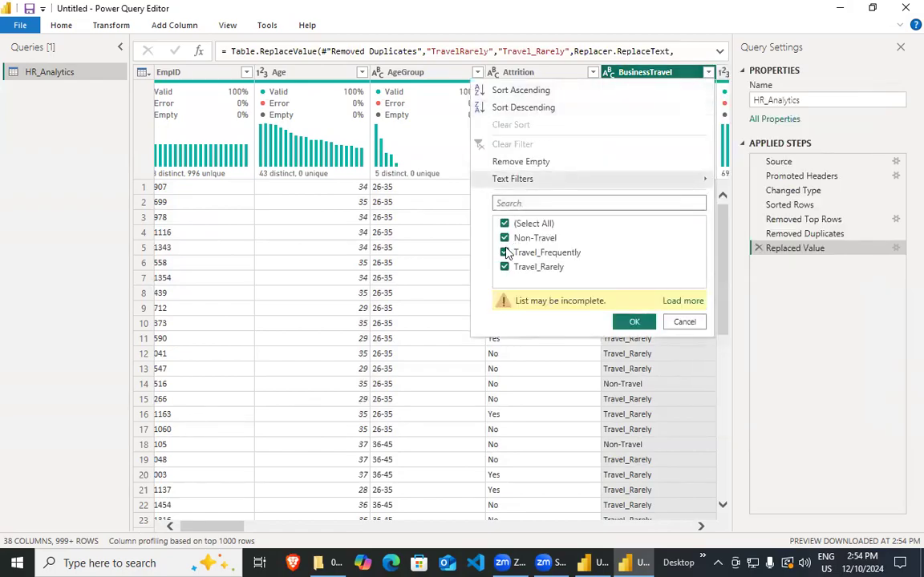
pyautogui.click(633, 324)
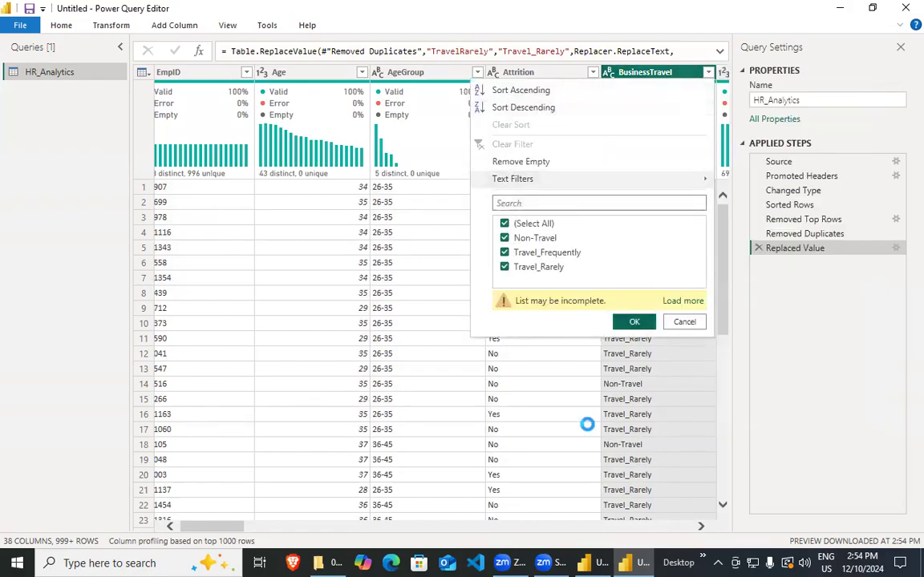
pyautogui.moveTo(184, 526); pyautogui.dragTo(664, 527)
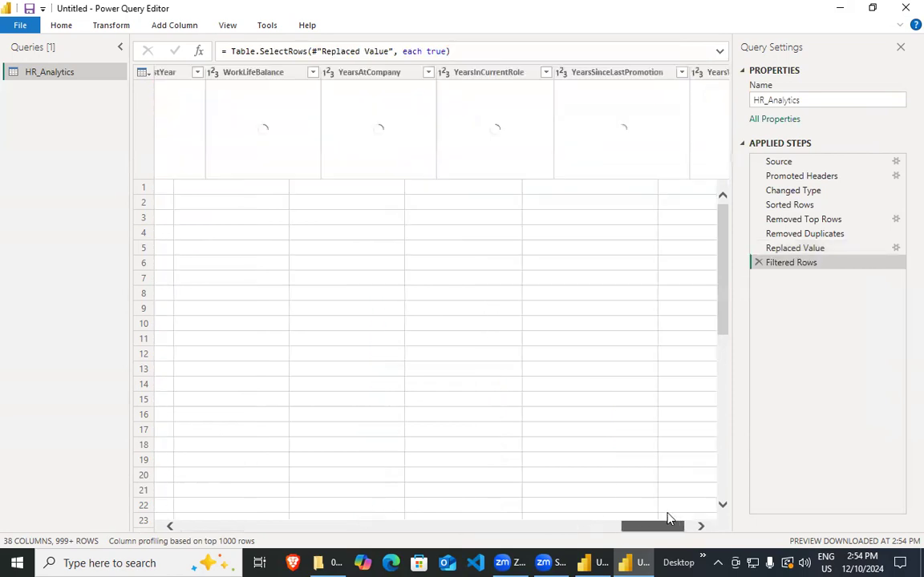
pyautogui.moveTo(594, 534); pyautogui.dragTo(68, 537)
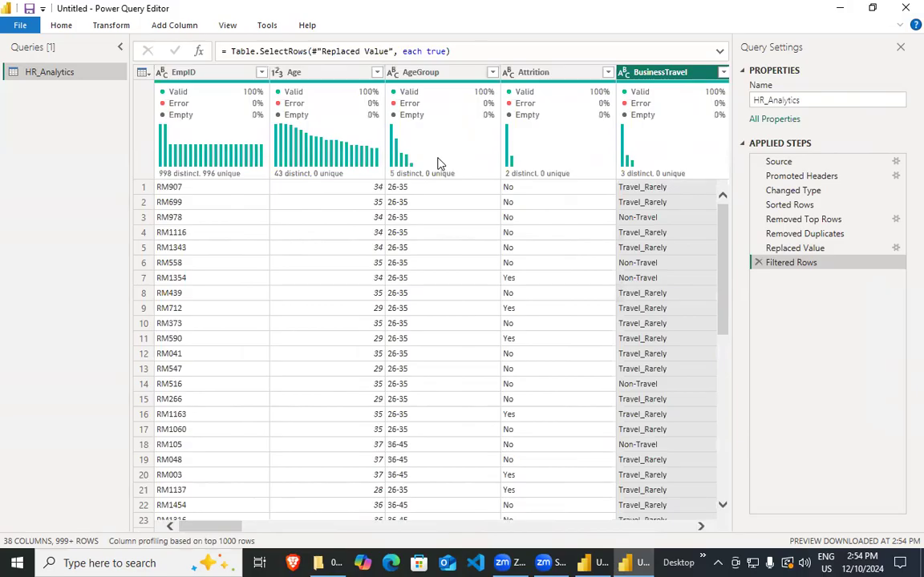
# Close Power Query and apply its changes, and expand the HR_Analytics table to list its fields in the report.
pyautogui.click(57, 27)
pyautogui.click(21, 78)
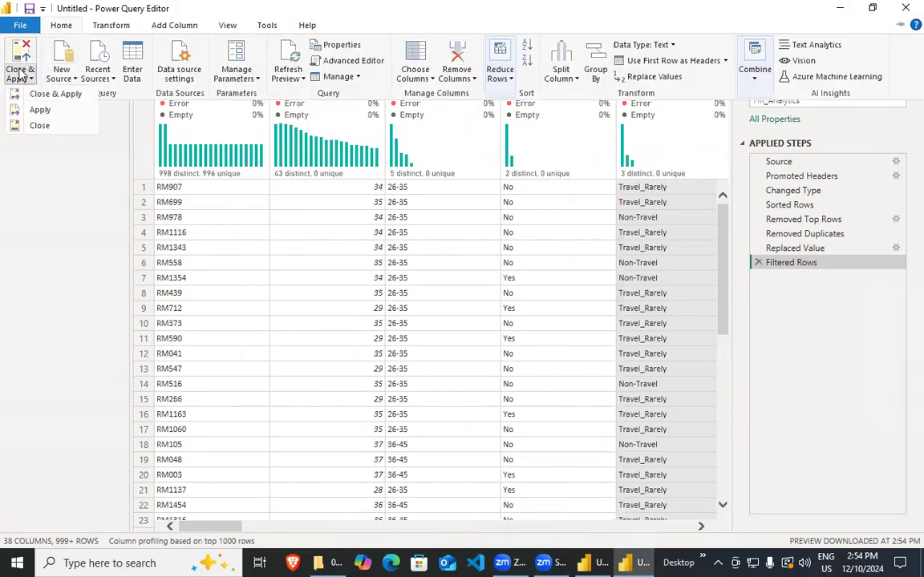
pyautogui.click(53, 98)
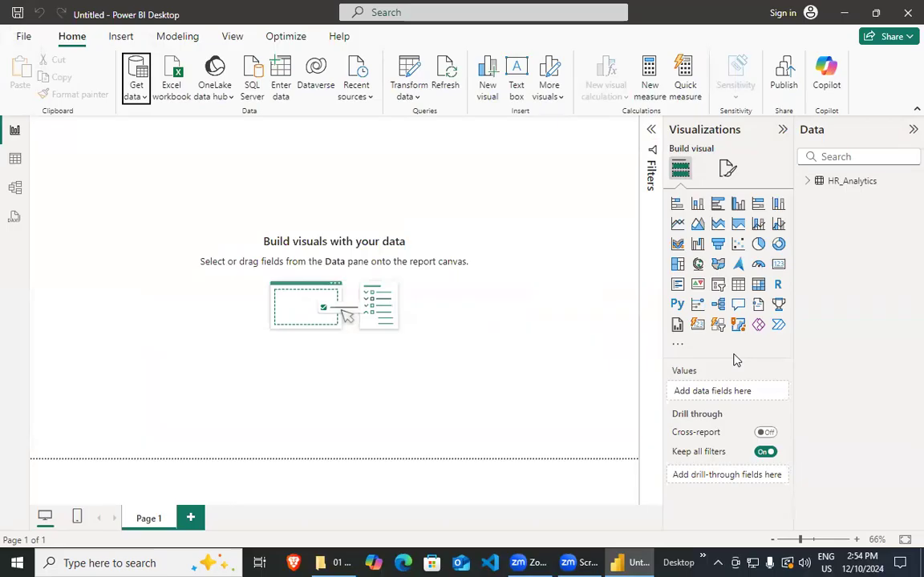
pyautogui.click(808, 181)
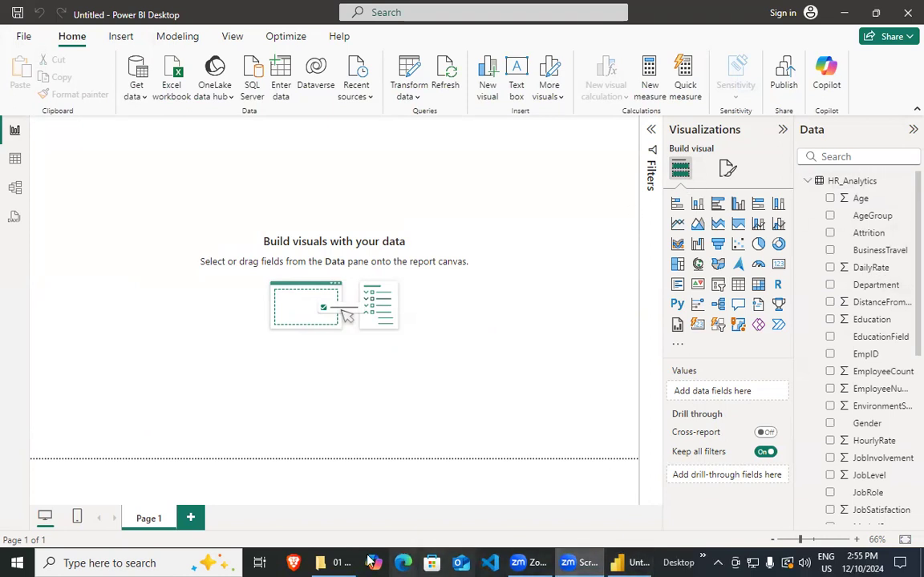
# Open the 01 Hr project Power BI report from the 01 hr analytics folder.
pyautogui.click(329, 563)
pyautogui.doubleClick(169, 157)
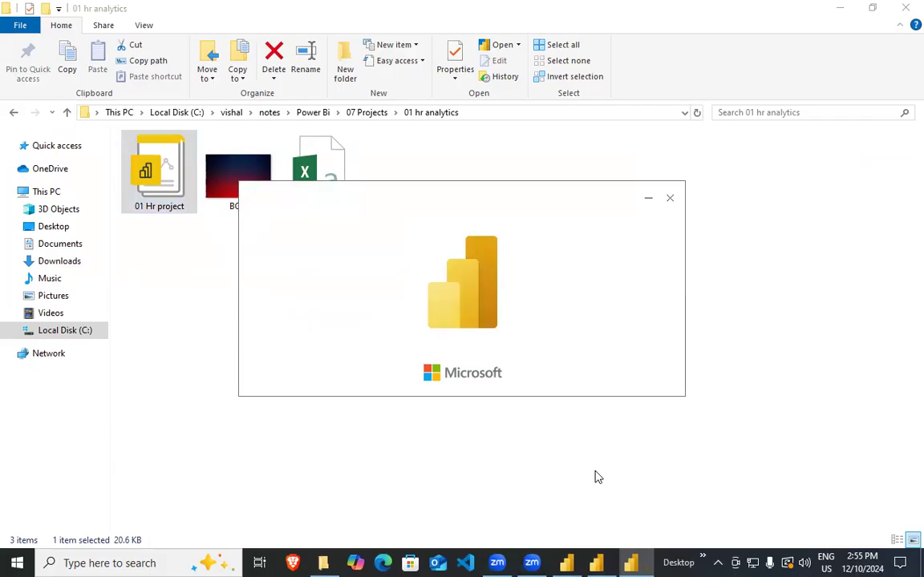
pyautogui.moveTo(598, 561)
pyautogui.click(666, 463)
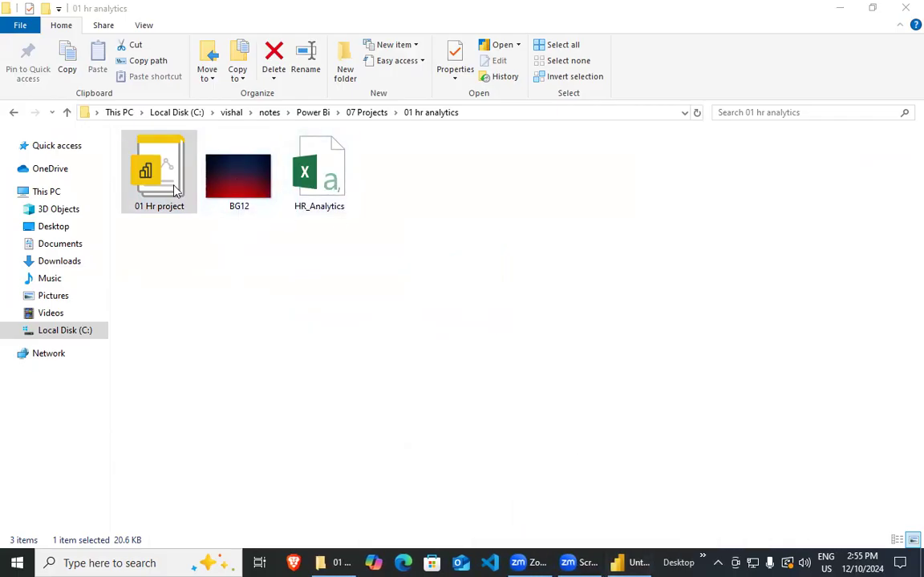
pyautogui.click(628, 563)
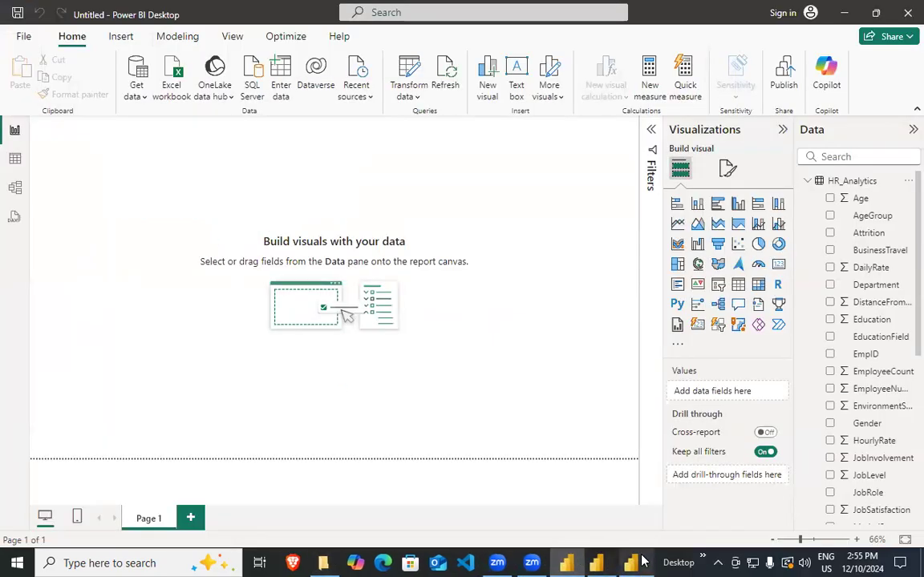
pyautogui.click(753, 515)
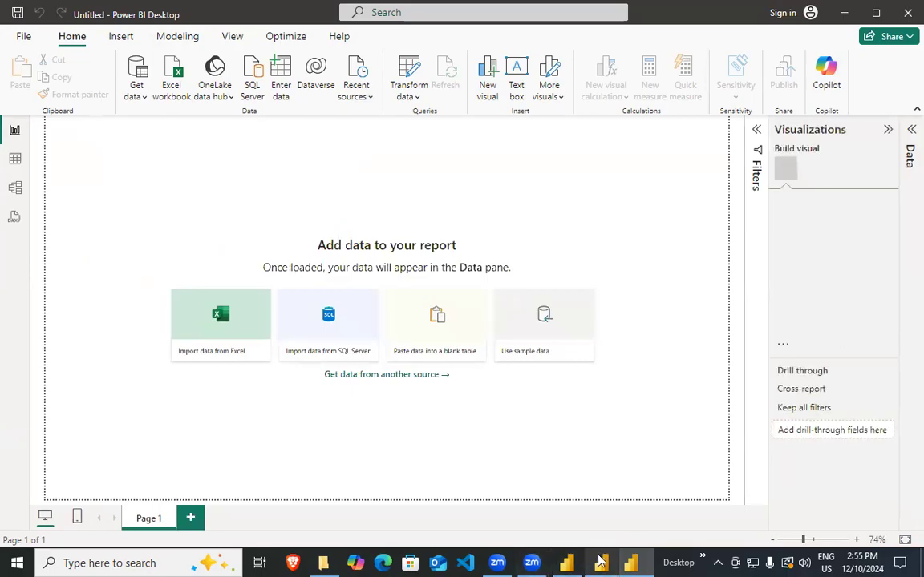
pyautogui.moveTo(601, 562)
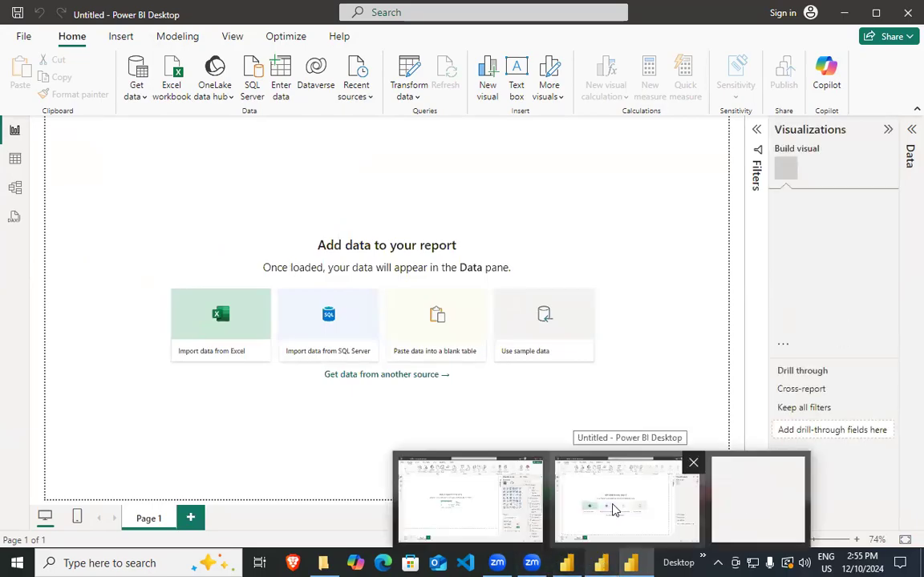
pyautogui.click(613, 510)
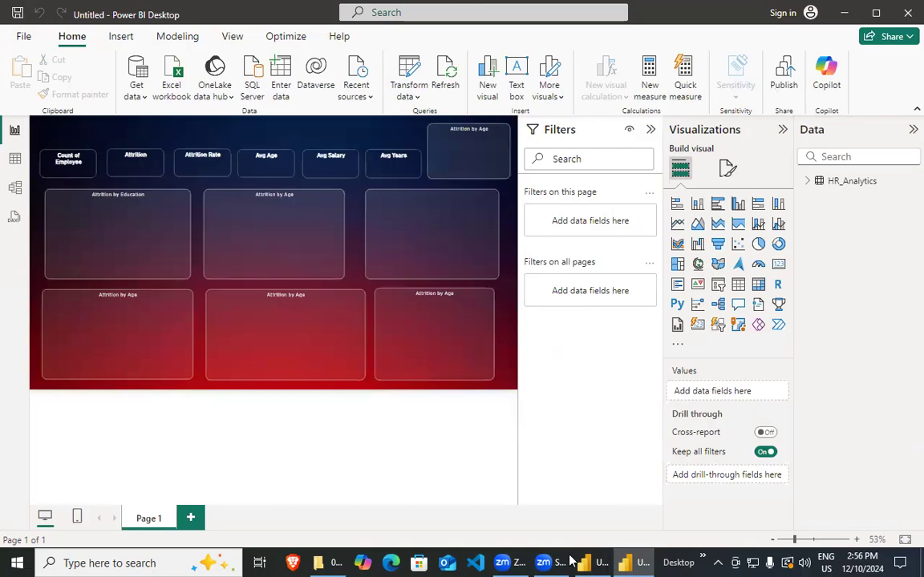
# In the finished HR dashboard, inspect the fields behind the Attrition by Education donut chart and the Count of Employee card.
pyautogui.click(592, 563)
pyautogui.click(643, 563)
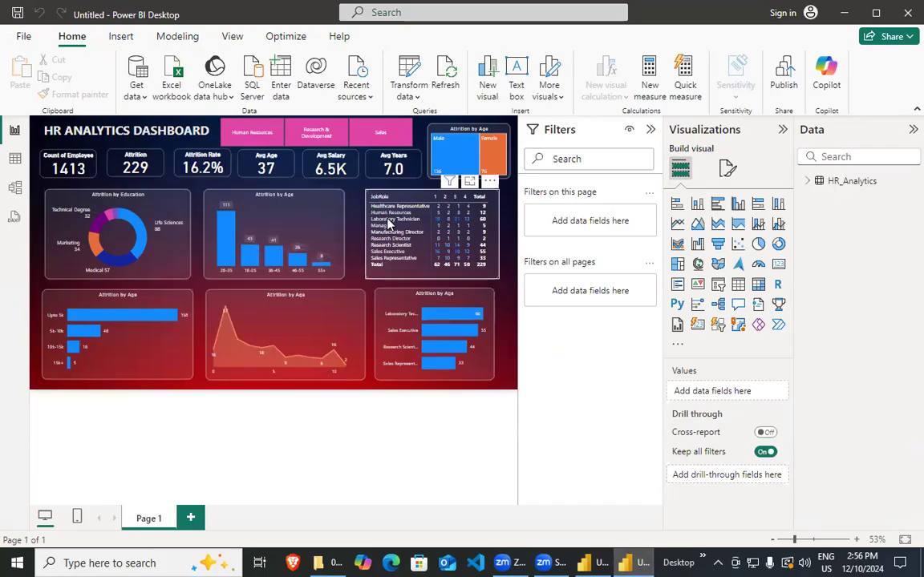
pyautogui.click(130, 205)
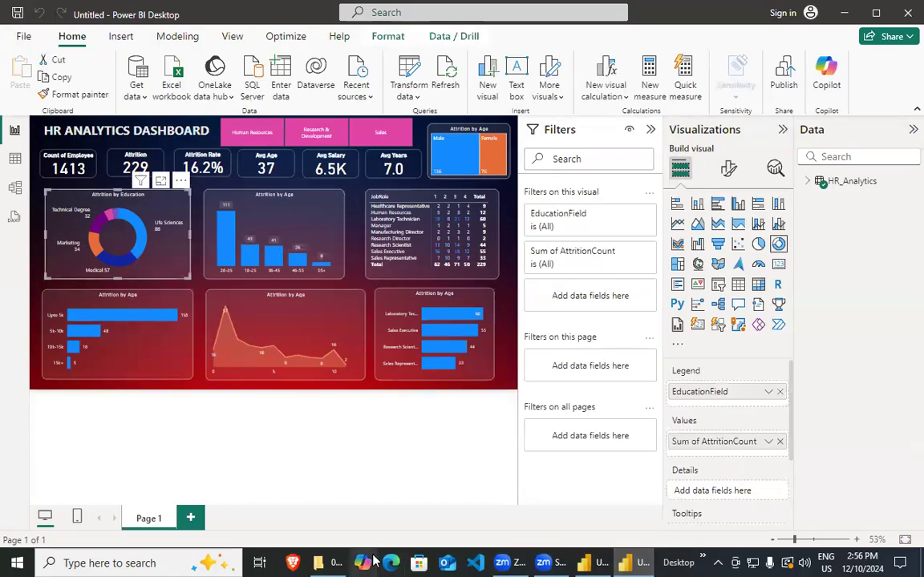
pyautogui.click(89, 170)
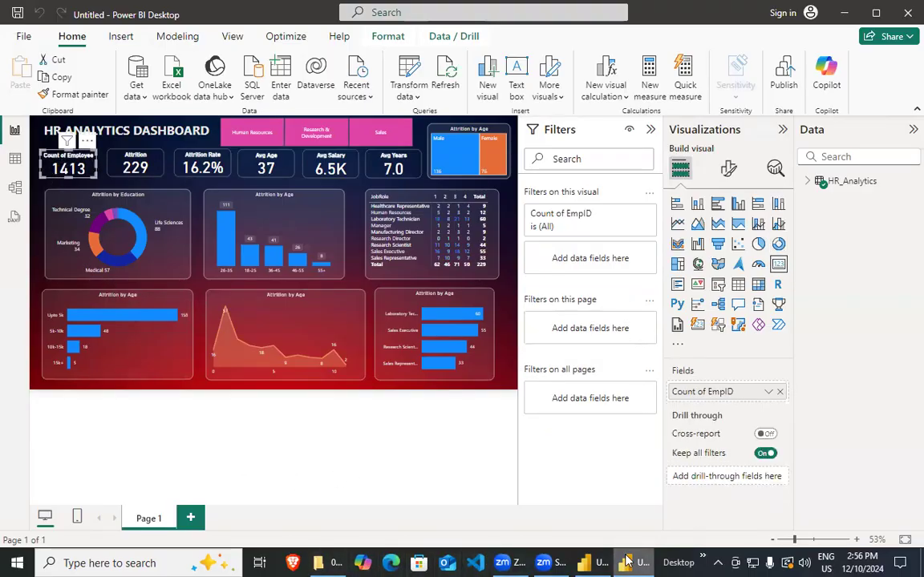
# In the new report, place an empty card visual near the page's upper-left corner and shrink it.
pyautogui.moveTo(597, 561)
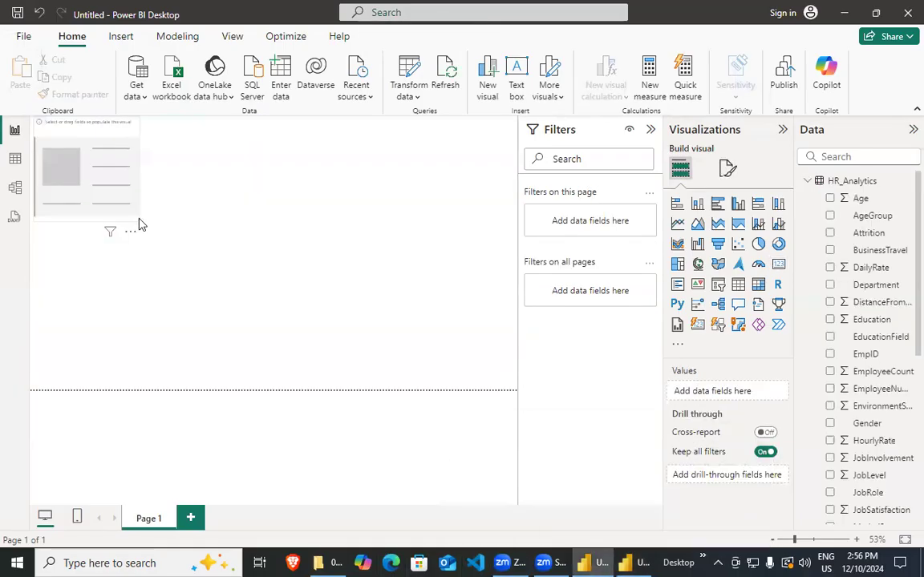
pyautogui.moveTo(91, 166); pyautogui.dragTo(123, 222)
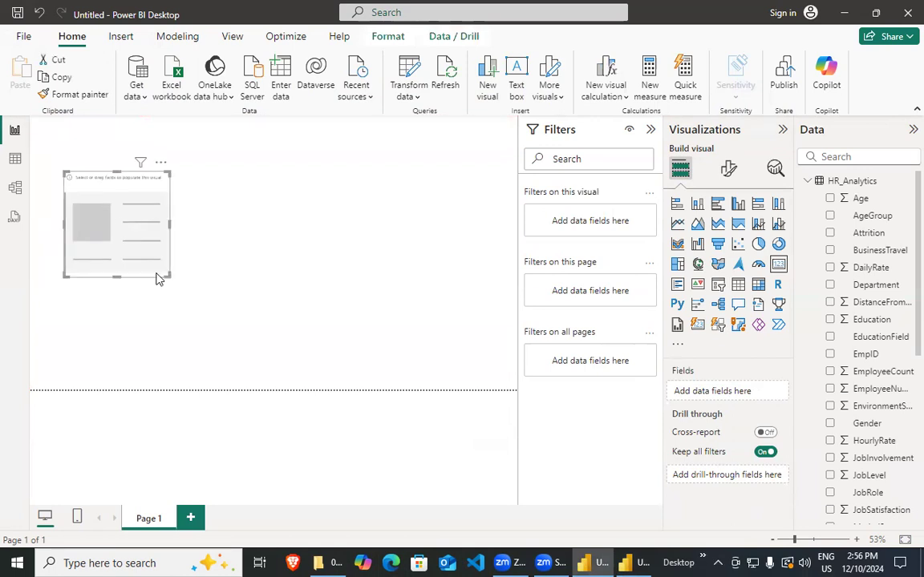
pyautogui.moveTo(168, 276); pyautogui.dragTo(147, 217)
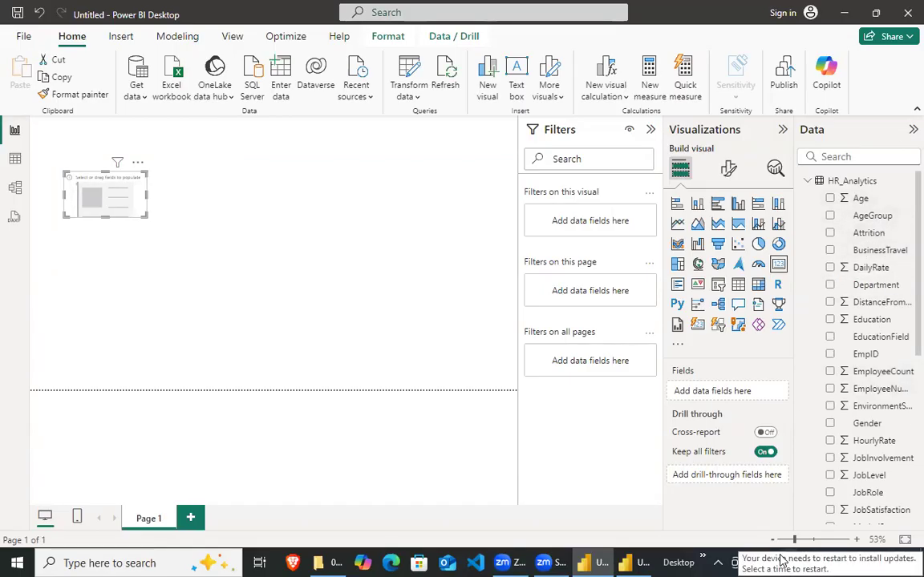
# Add the EmpID field to the card, using the finished dashboard as reference, and summarize it by Count.
pyautogui.click(633, 561)
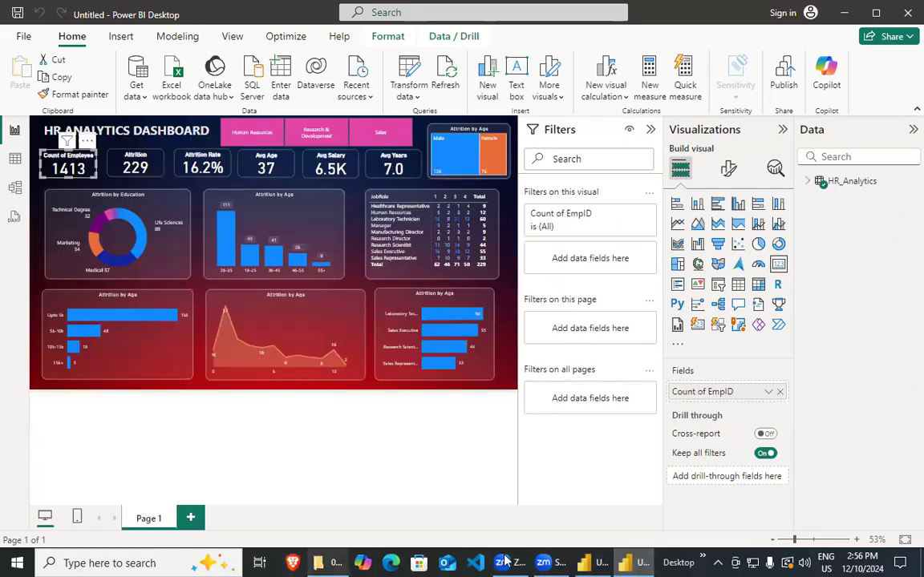
pyautogui.click(585, 562)
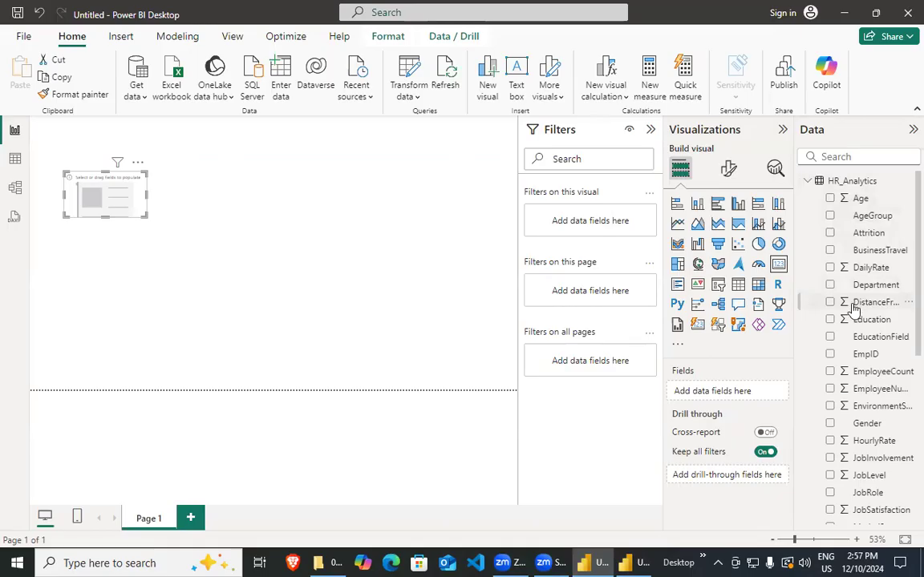
pyautogui.moveTo(834, 355); pyautogui.dragTo(743, 393)
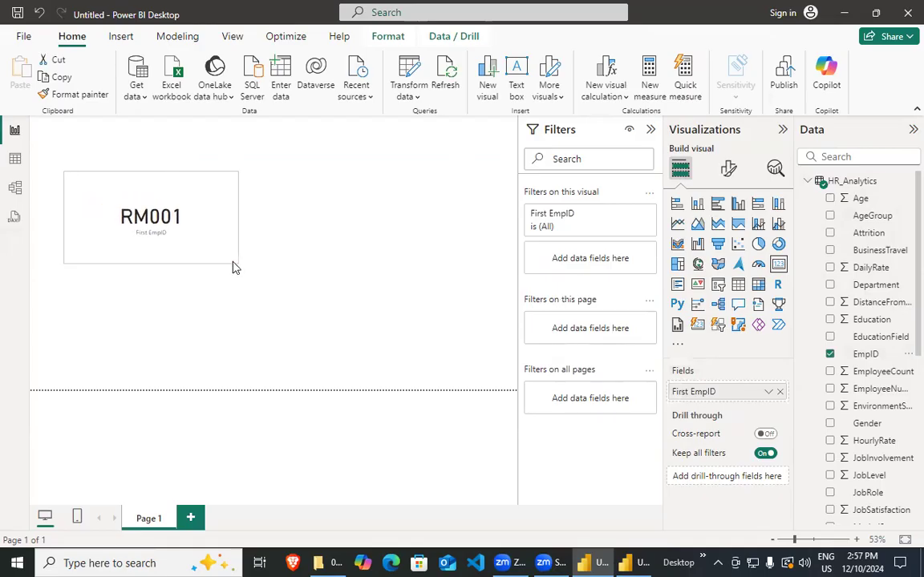
pyautogui.click(138, 203)
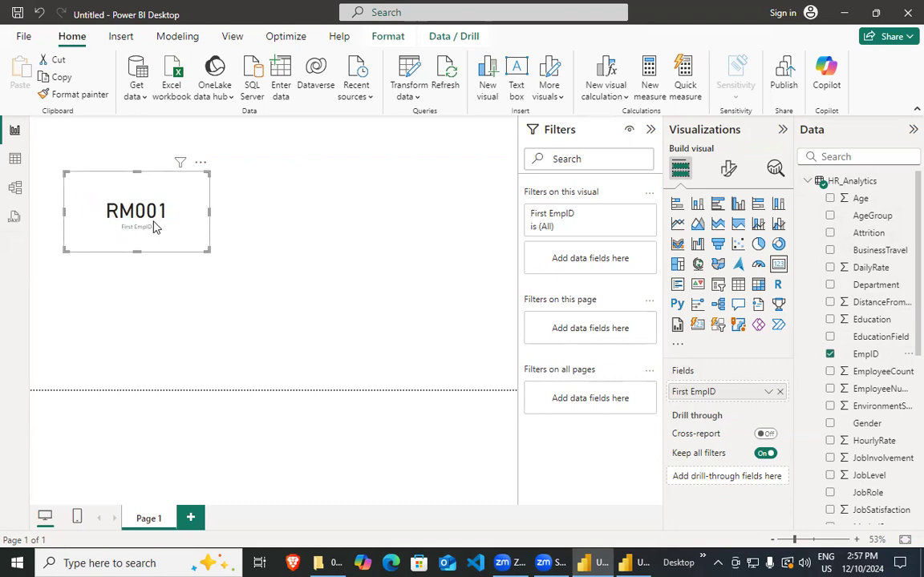
pyautogui.click(769, 391)
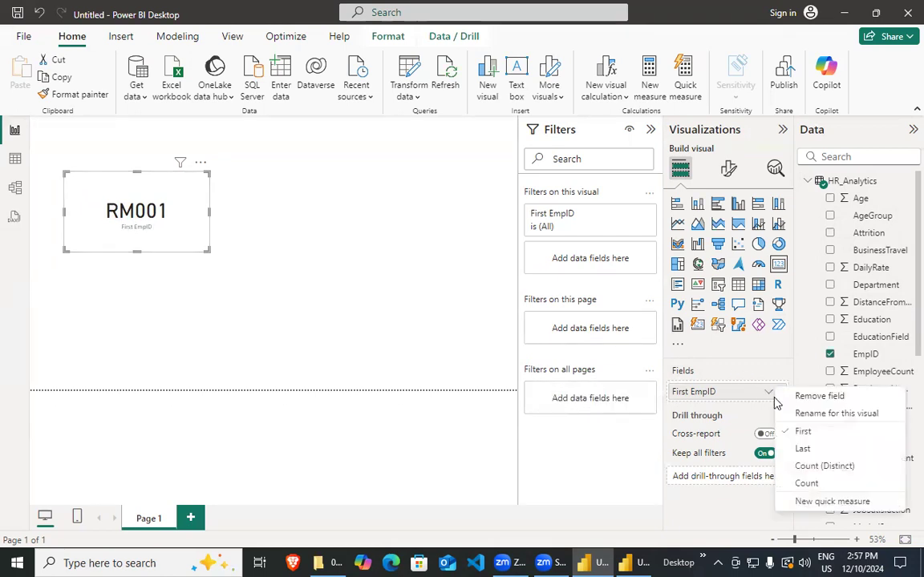
pyautogui.click(807, 484)
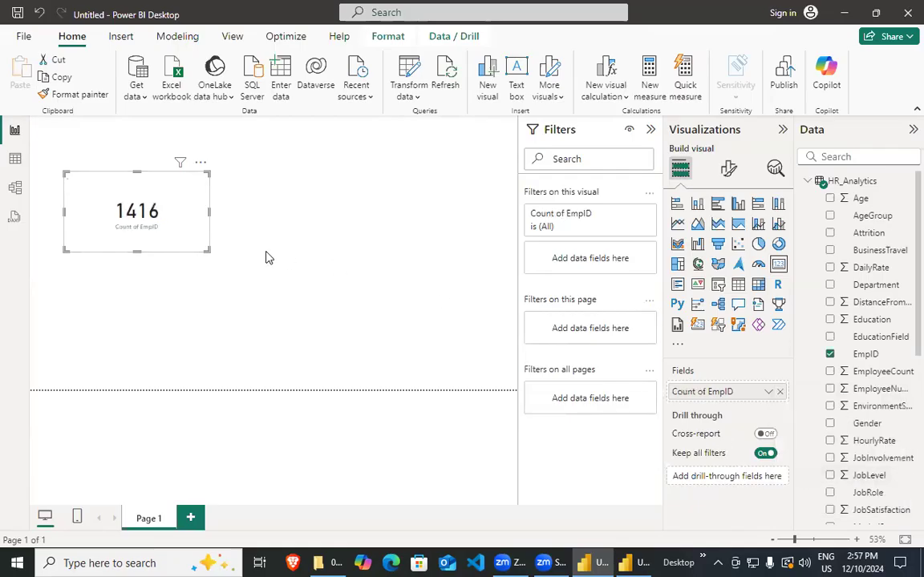
# Make the EmpID count card smaller and move it into the upper-left corner of the report page.
pyautogui.moveTo(205, 253); pyautogui.dragTo(268, 284)
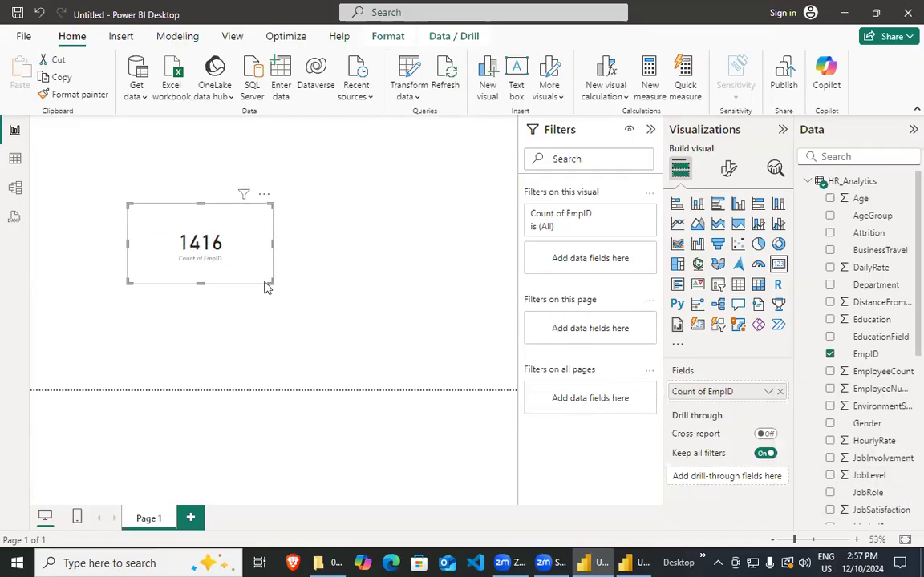
pyautogui.moveTo(273, 282); pyautogui.dragTo(253, 270)
pyautogui.moveTo(205, 258); pyautogui.dragTo(113, 208)
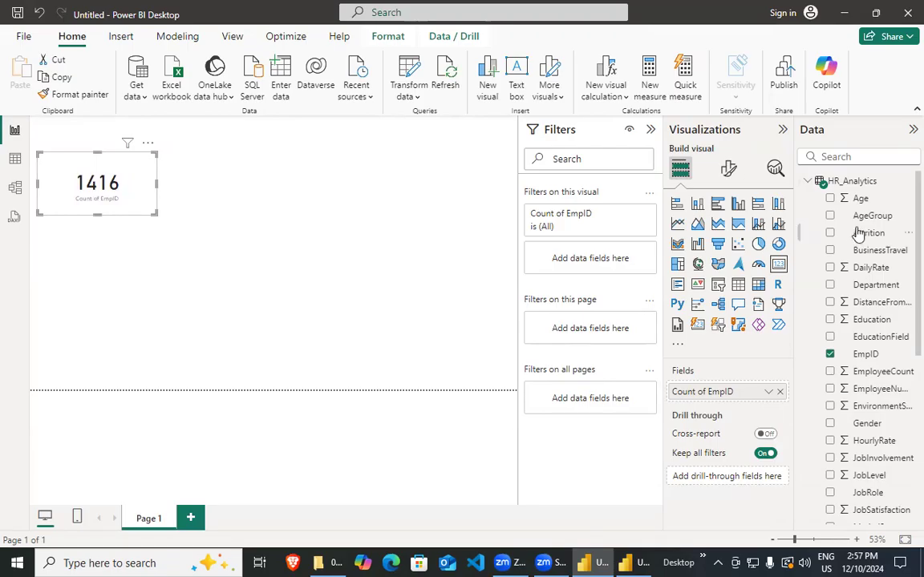
pyautogui.click(272, 275)
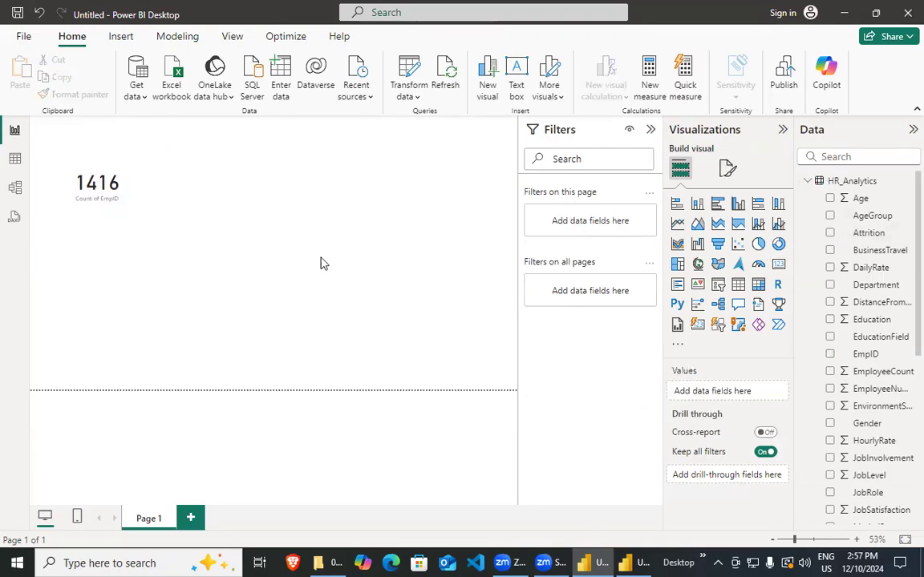
# Set the BG12 image as the page's canvas background with 0% transparency.
pyautogui.click(727, 167)
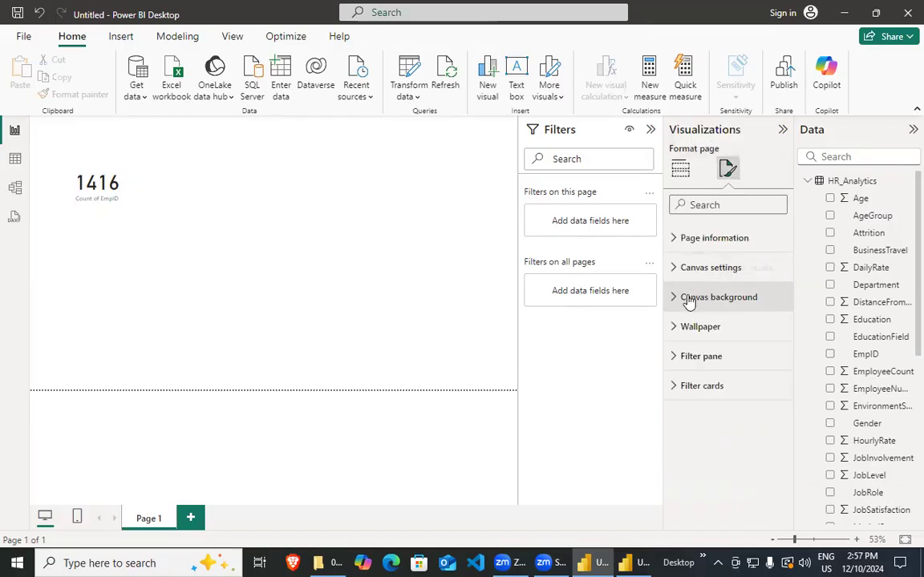
pyautogui.click(677, 298)
pyautogui.scroll(-1, 722, 321)
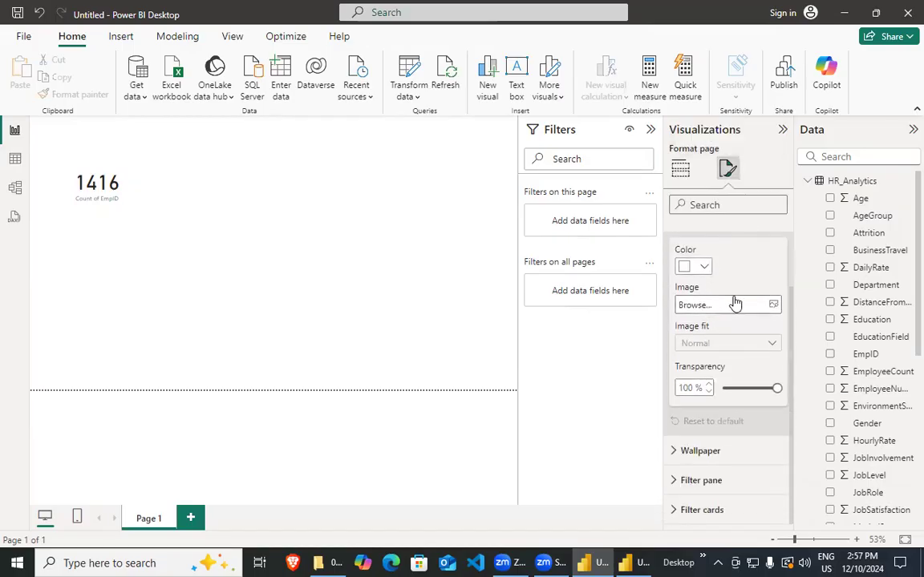
pyautogui.click(772, 305)
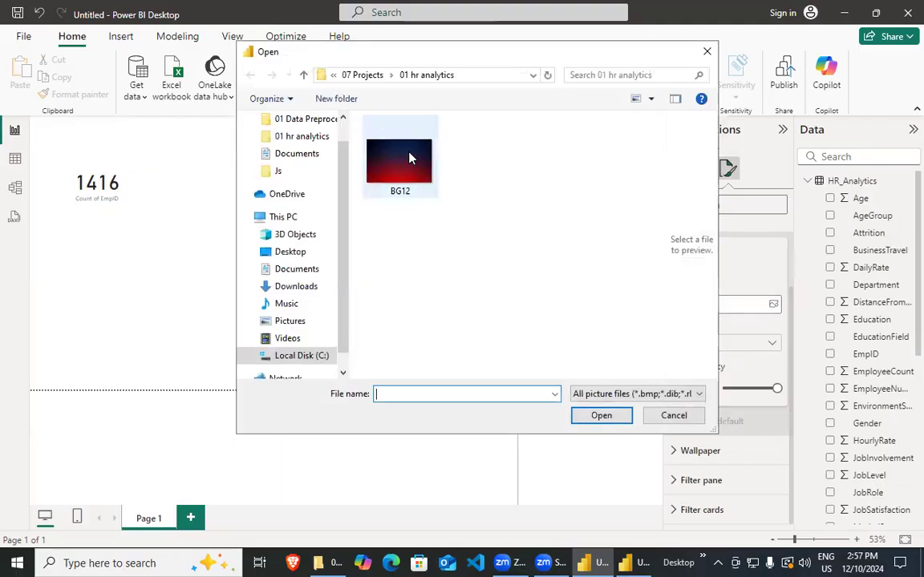
pyautogui.click(409, 158)
pyautogui.click(596, 415)
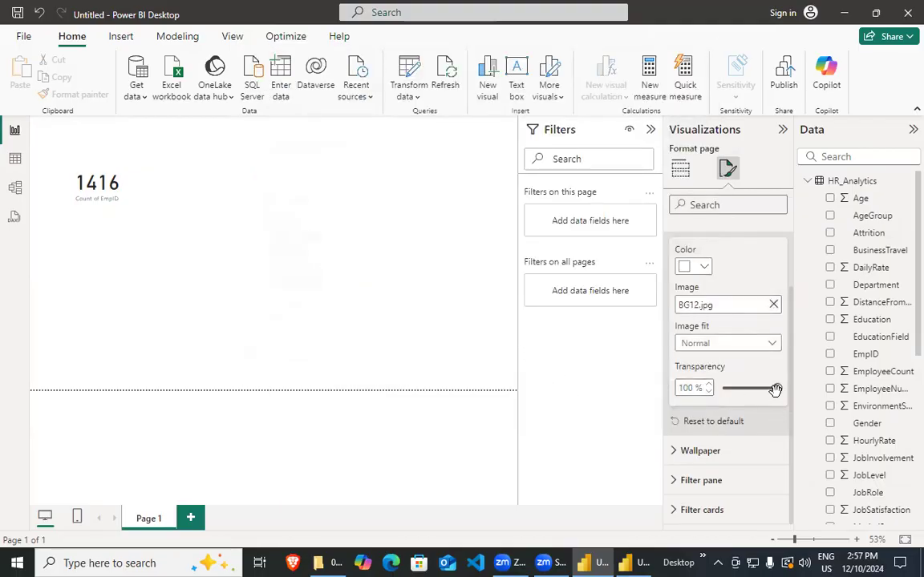
pyautogui.moveTo(775, 390); pyautogui.dragTo(721, 389)
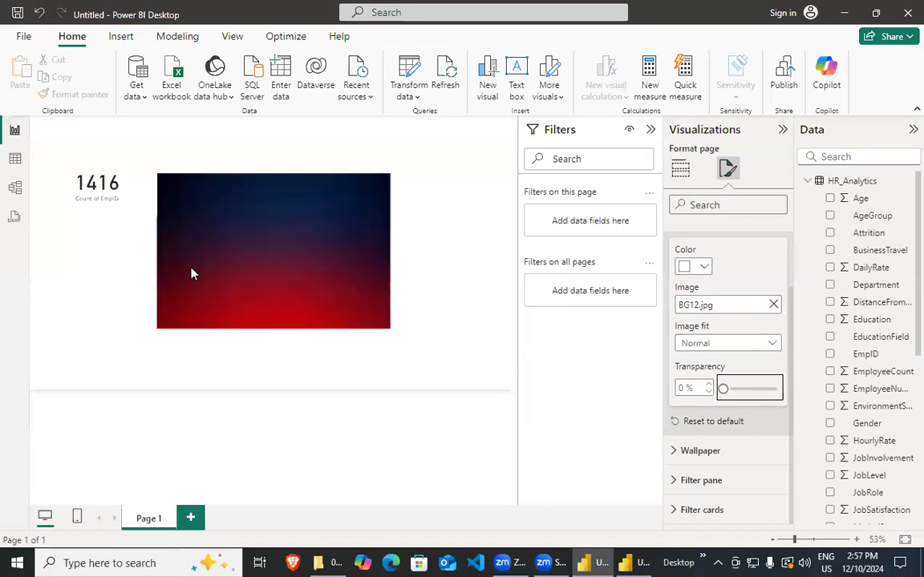
# Examine the page's wallpaper, filter pane, canvas background and canvas settings for options that affect the background image.
pyautogui.click(680, 450)
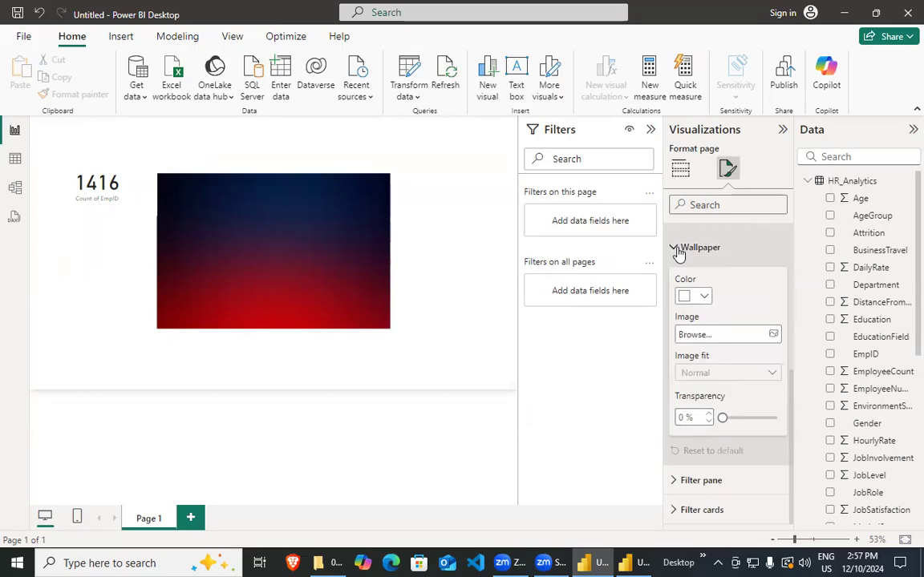
pyautogui.click(680, 248)
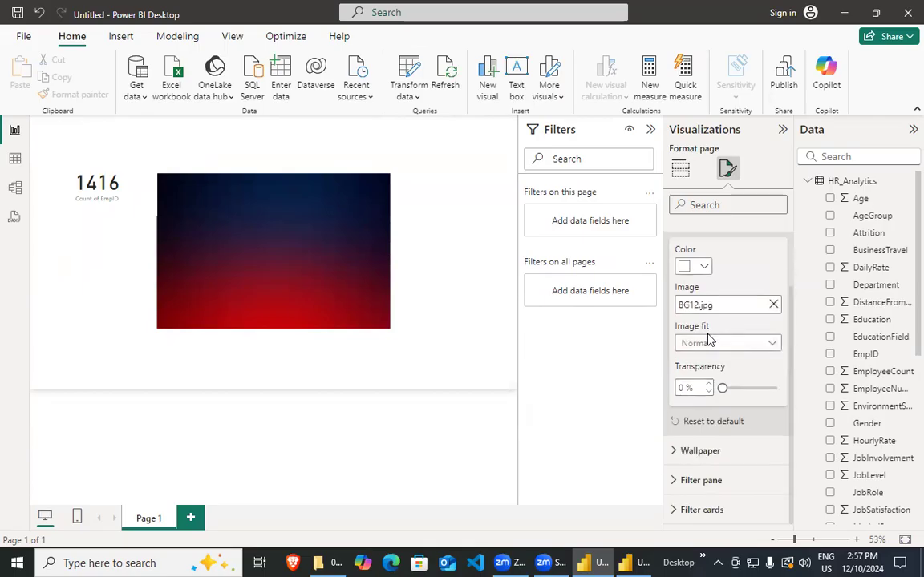
pyautogui.click(676, 482)
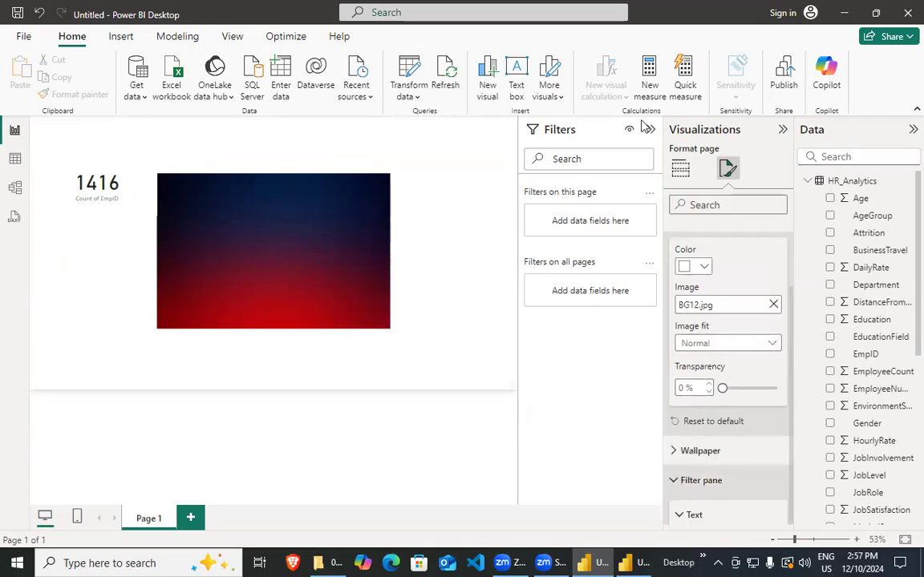
pyautogui.scroll(-5, 713, 440)
pyautogui.scroll(10, 680, 287)
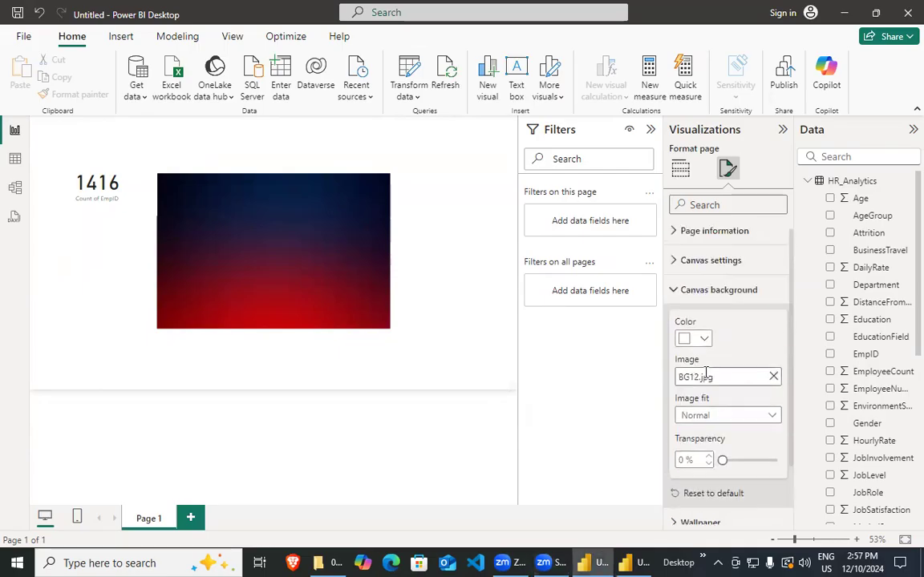
pyautogui.scroll(-3, 718, 397)
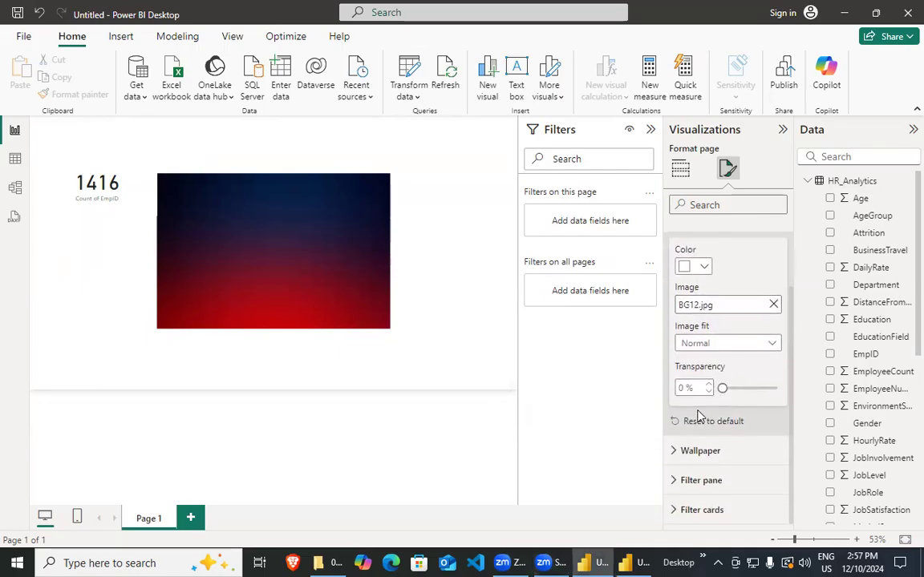
pyautogui.scroll(-5, 717, 440)
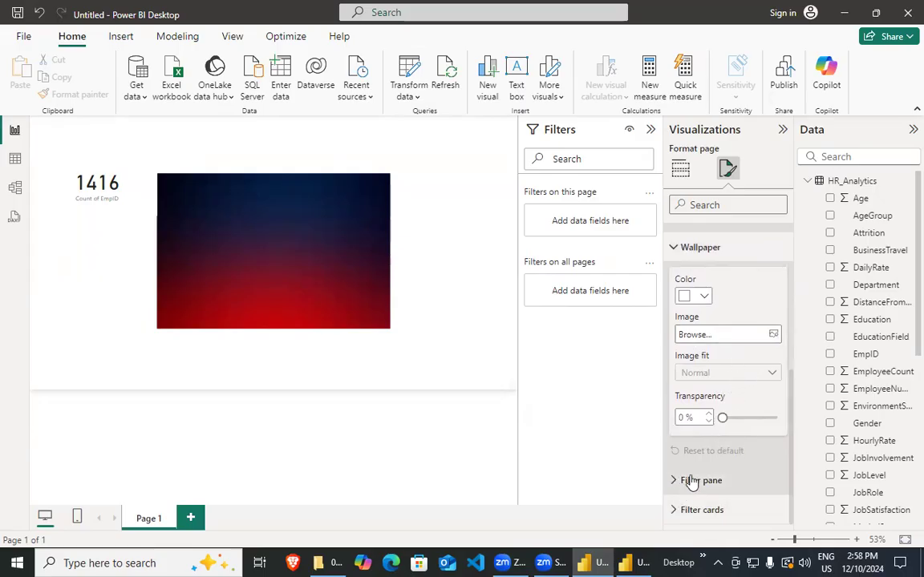
pyautogui.scroll(5, 690, 477)
pyautogui.click(674, 297)
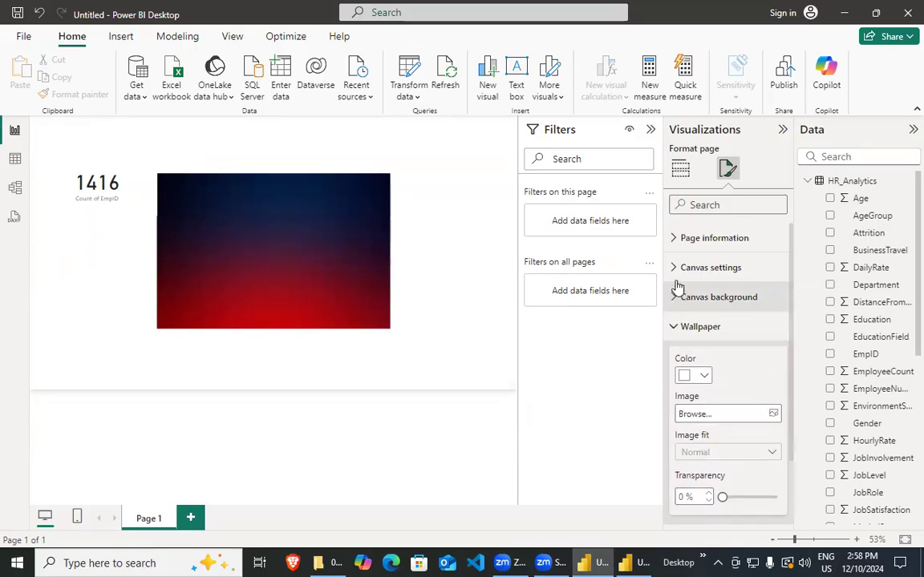
pyautogui.click(677, 272)
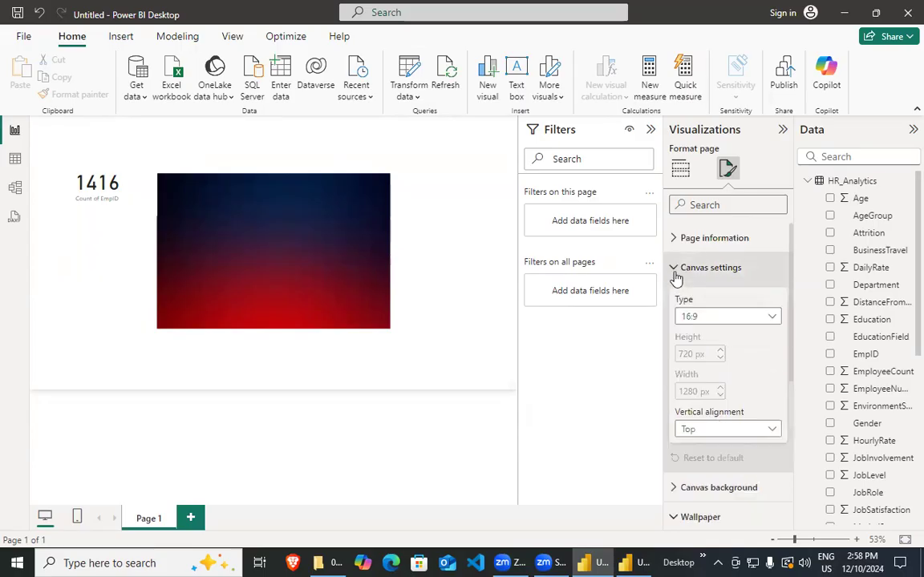
pyautogui.click(738, 431)
pyautogui.click(738, 430)
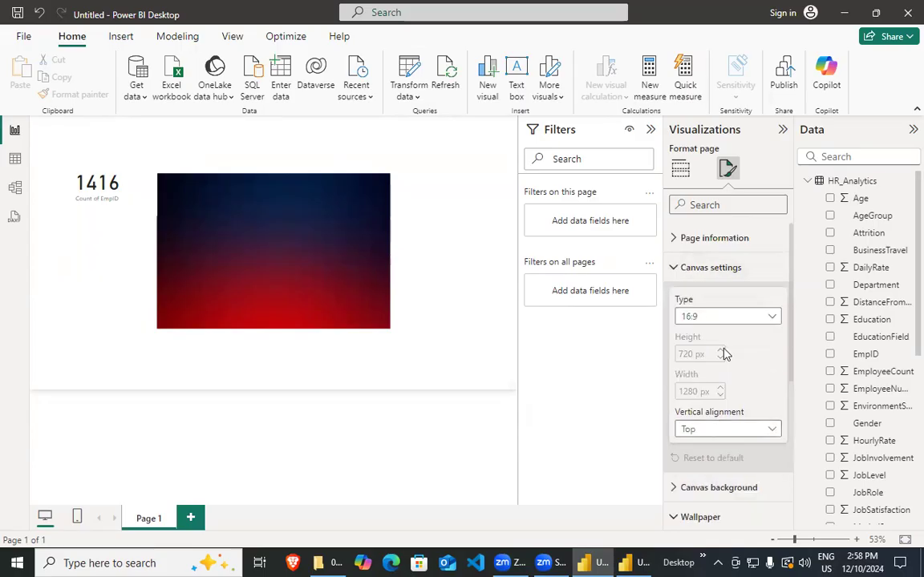
pyautogui.click(677, 245)
pyautogui.click(677, 240)
pyautogui.click(367, 279)
pyautogui.doubleClick(429, 265)
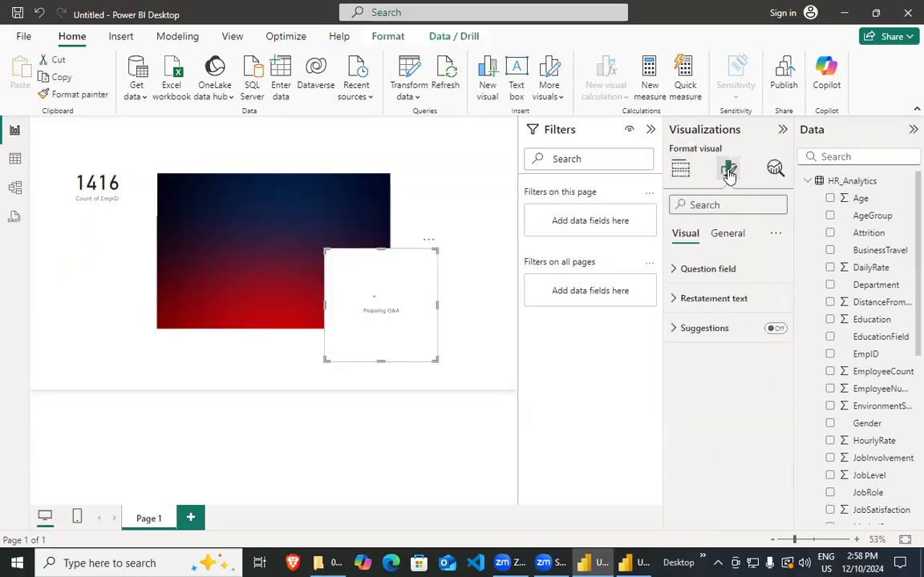
pyautogui.click(430, 243)
pyautogui.click(446, 259)
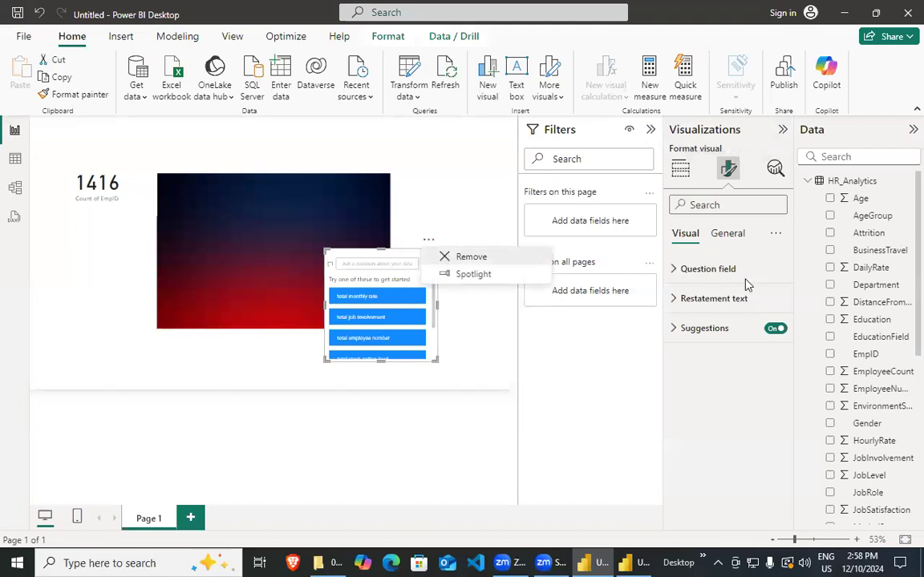
# Set the image fit of the page's canvas background to Fit.
pyautogui.click(727, 168)
pyautogui.click(673, 298)
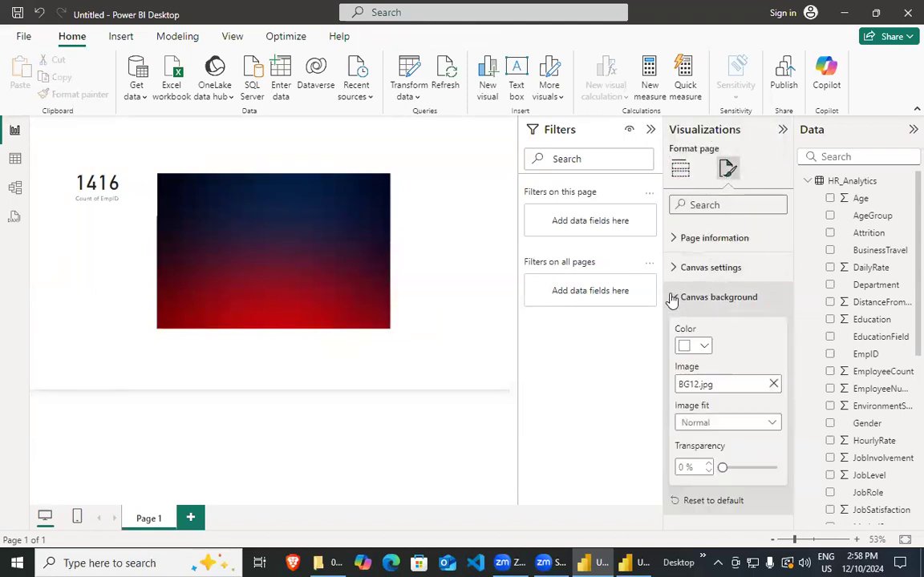
pyautogui.scroll(-2, 749, 367)
pyautogui.click(706, 268)
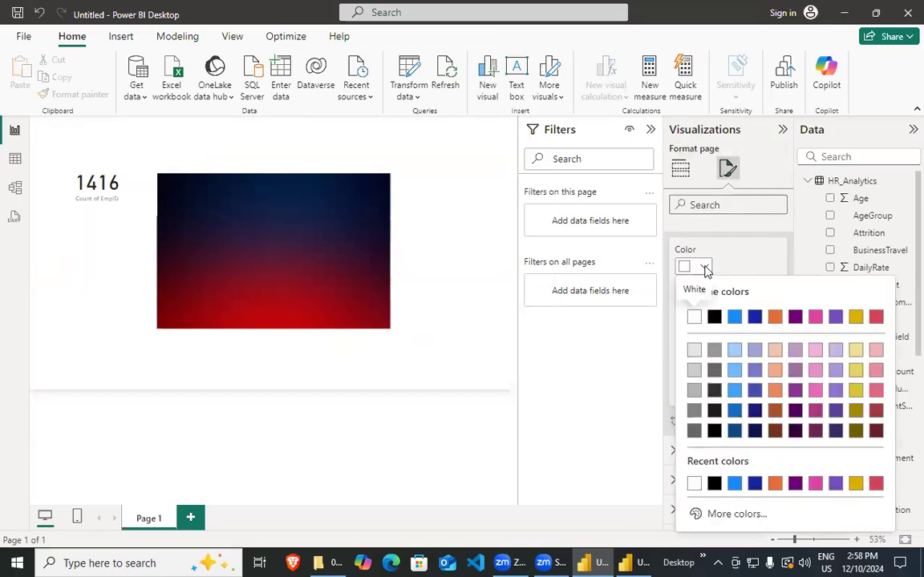
pyautogui.click(704, 268)
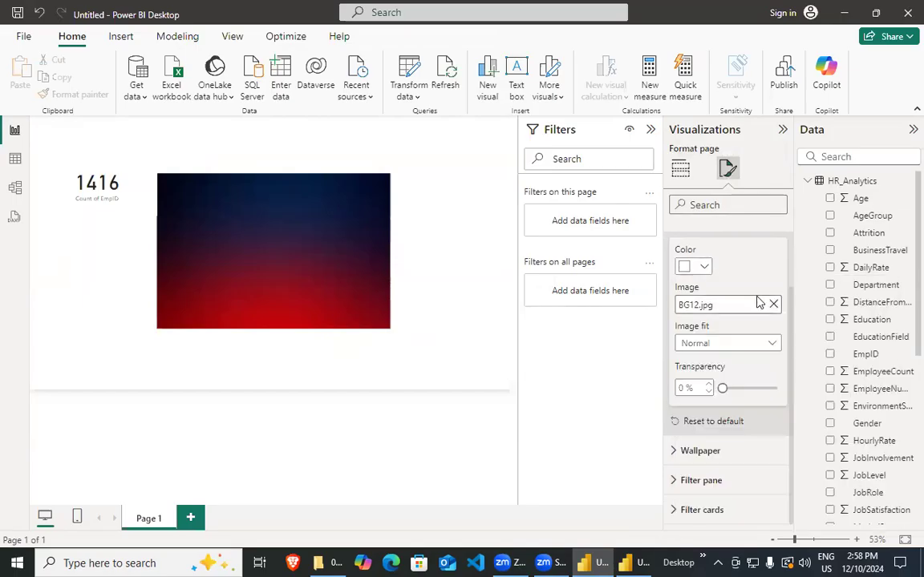
pyautogui.click(739, 343)
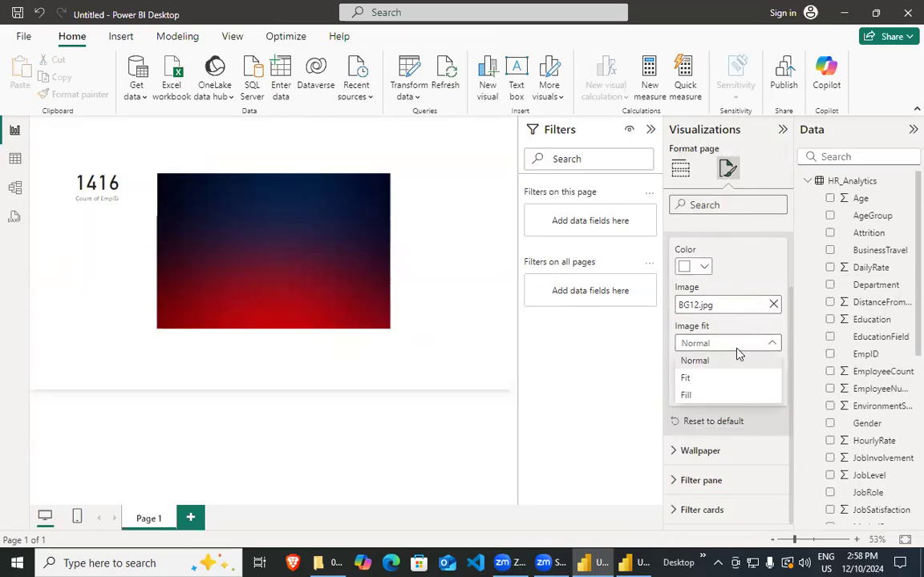
pyautogui.click(694, 380)
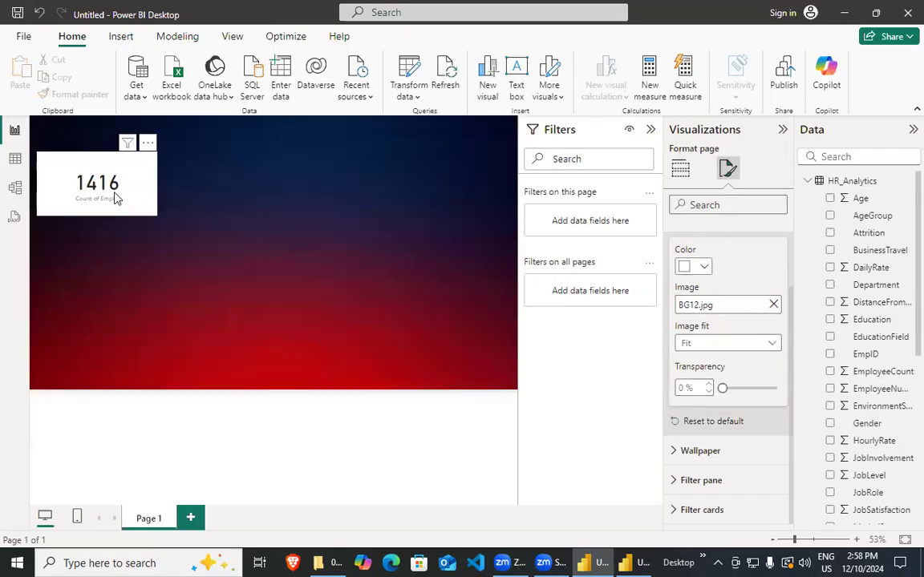
# Shrink the EmpID count card and move it closer to the page's upper-left corner.
pyautogui.moveTo(140, 182)
pyautogui.mouseDown()
pyautogui.moveTo(113, 181)
pyautogui.moveTo(133, 201)
pyautogui.moveTo(138, 196)
pyautogui.mouseUp()
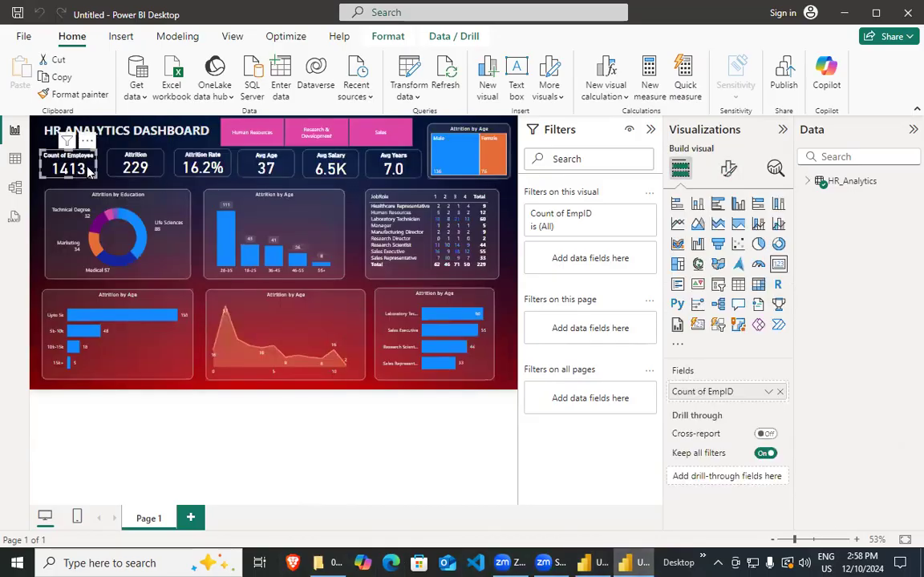
# Examine the callout value and category label formatting of the employee count card in the finished reference dashboard.
pyautogui.click(727, 170)
pyautogui.click(678, 270)
pyautogui.click(678, 271)
pyautogui.click(678, 270)
pyautogui.click(679, 270)
pyautogui.click(679, 271)
pyautogui.click(679, 270)
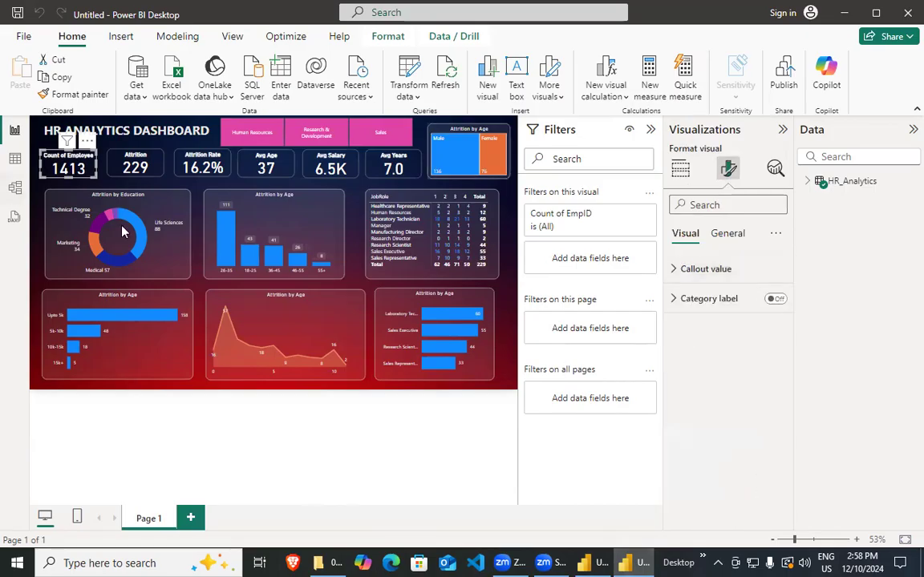
pyautogui.click(680, 299)
pyautogui.click(690, 300)
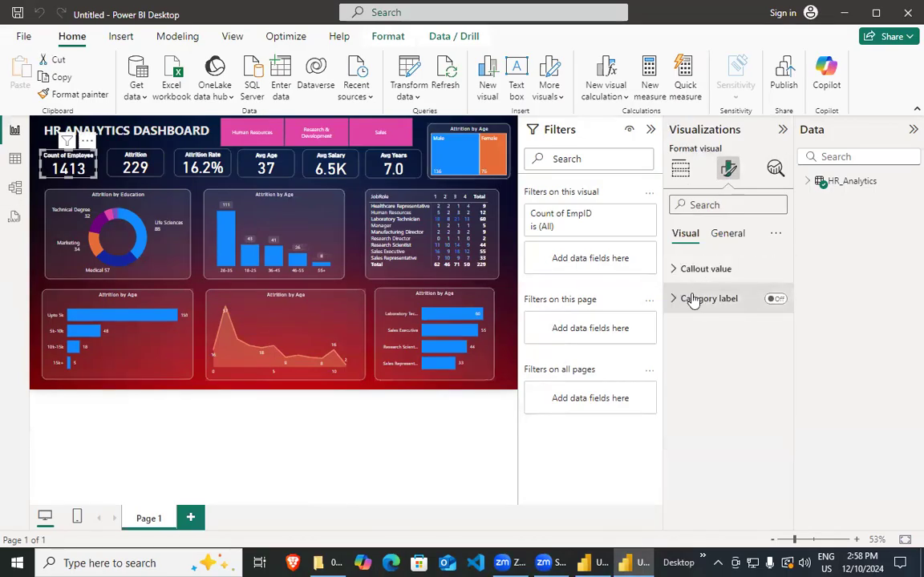
# In the new report, turn off the EmpID card's category label and make its callout value bold at font size 35.
pyautogui.click(624, 562)
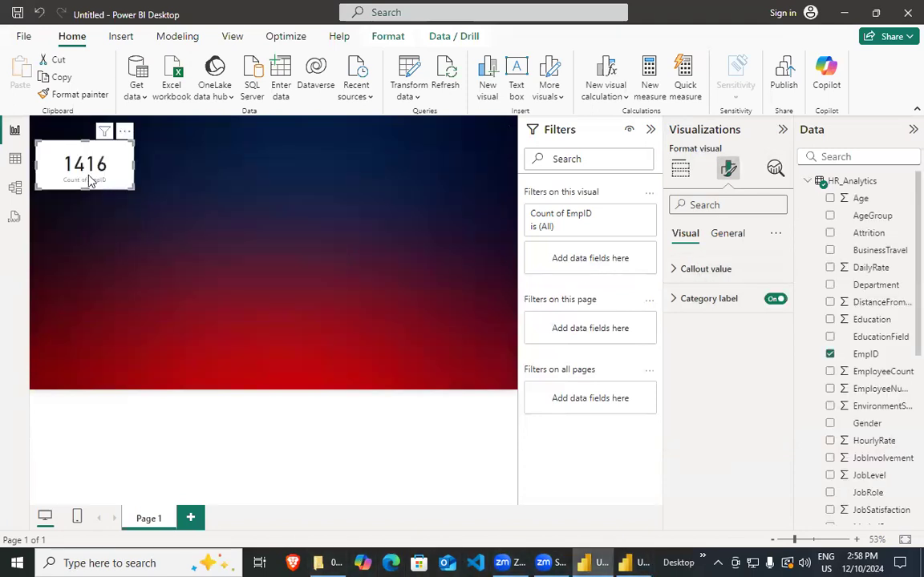
pyautogui.click(775, 300)
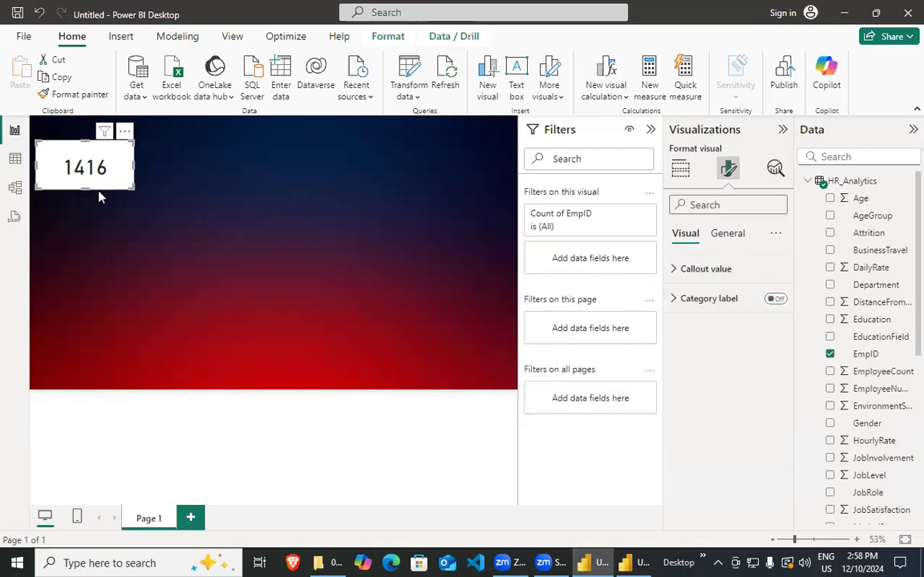
pyautogui.click(671, 270)
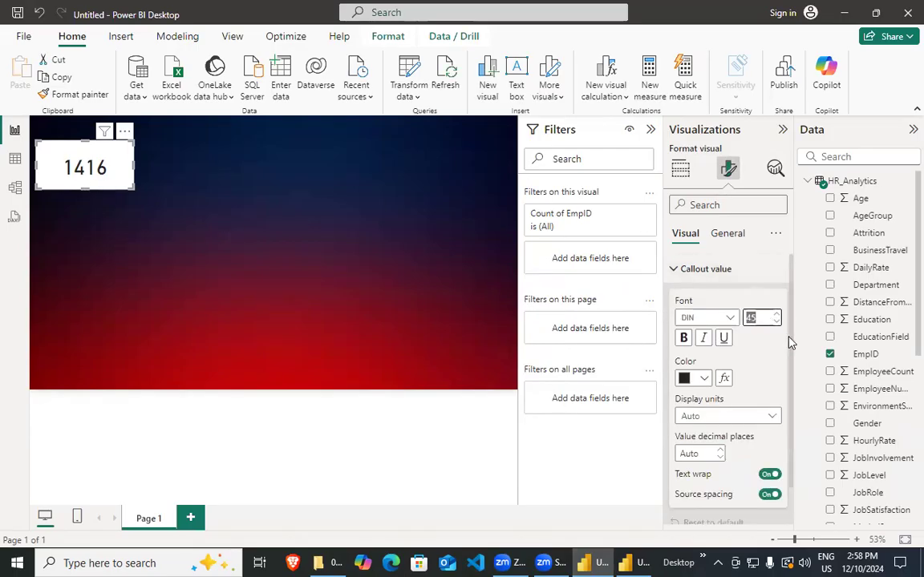
pyautogui.write('35')
pyautogui.press('Return')
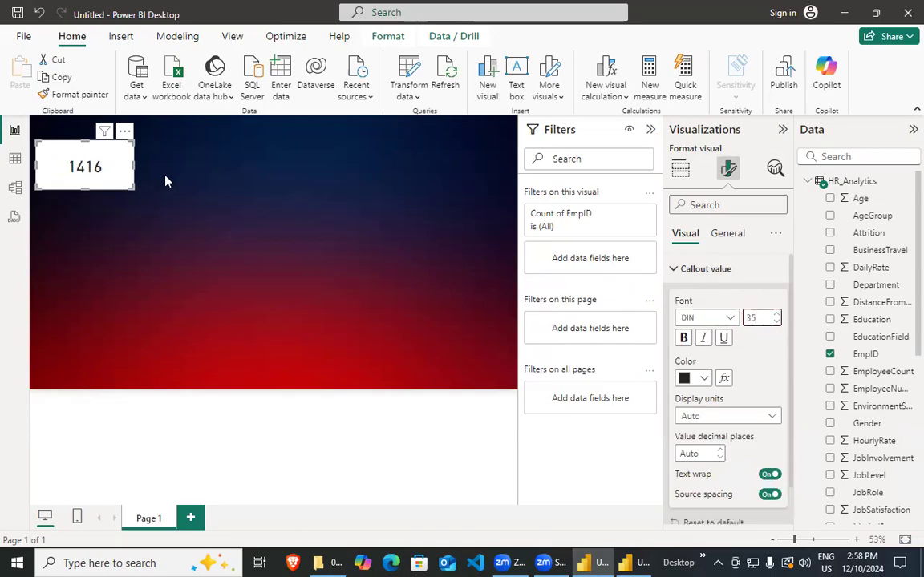
pyautogui.click(683, 338)
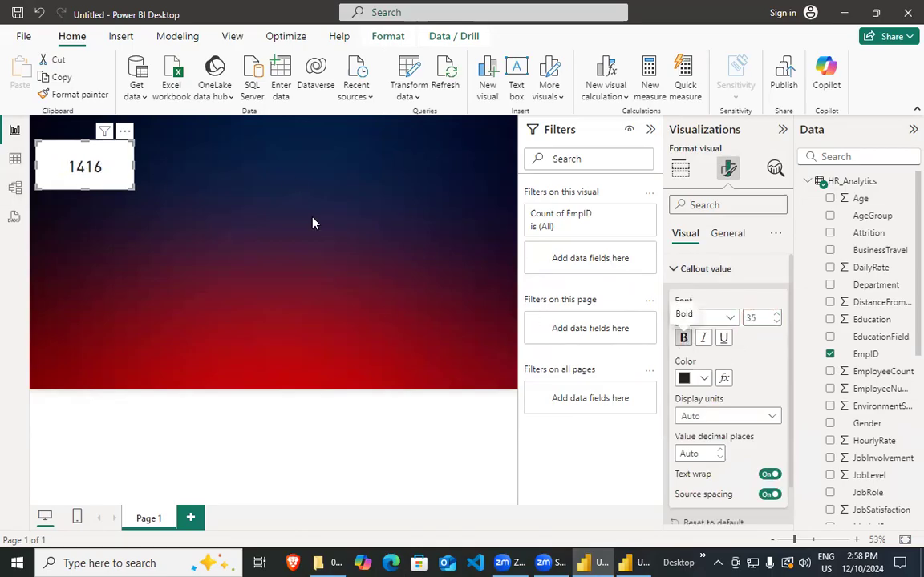
pyautogui.scroll(-1, 777, 393)
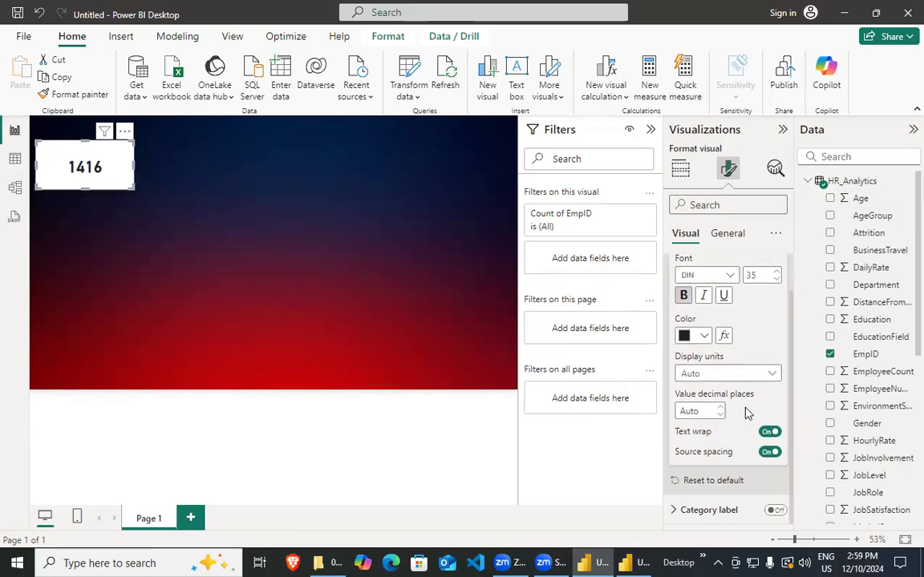
pyautogui.scroll(1, 751, 472)
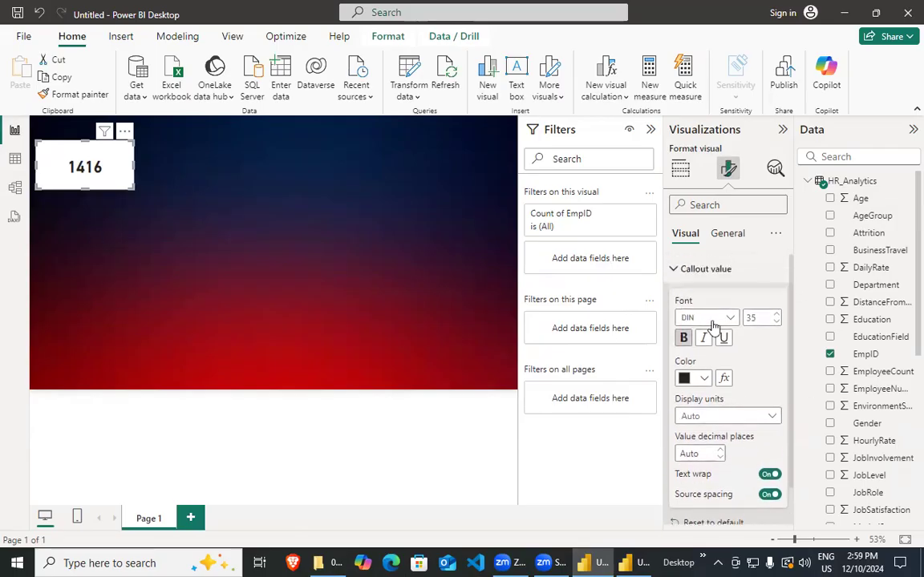
pyautogui.click(676, 269)
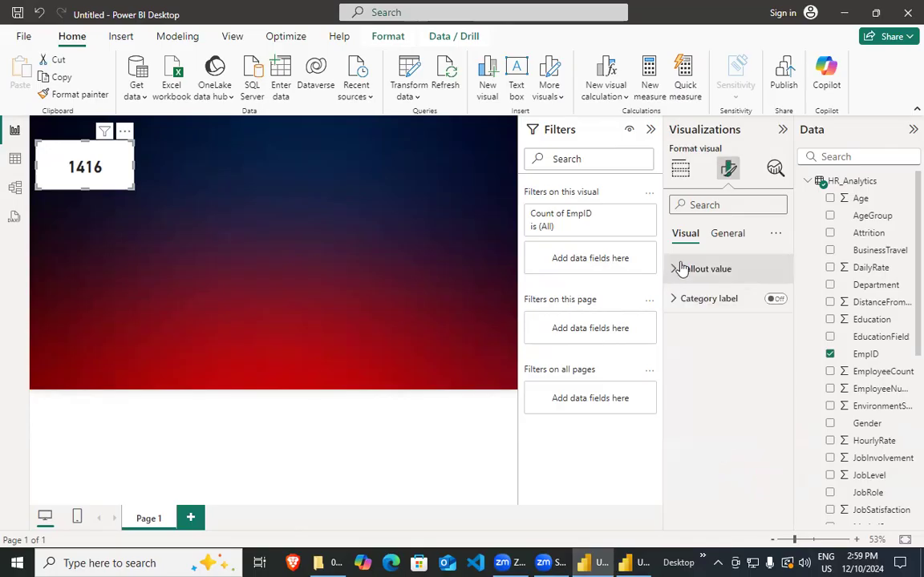
# Turn on the EmpID card's title and set its text to "Atrrition of Employee".
pyautogui.click(726, 236)
pyautogui.click(683, 233)
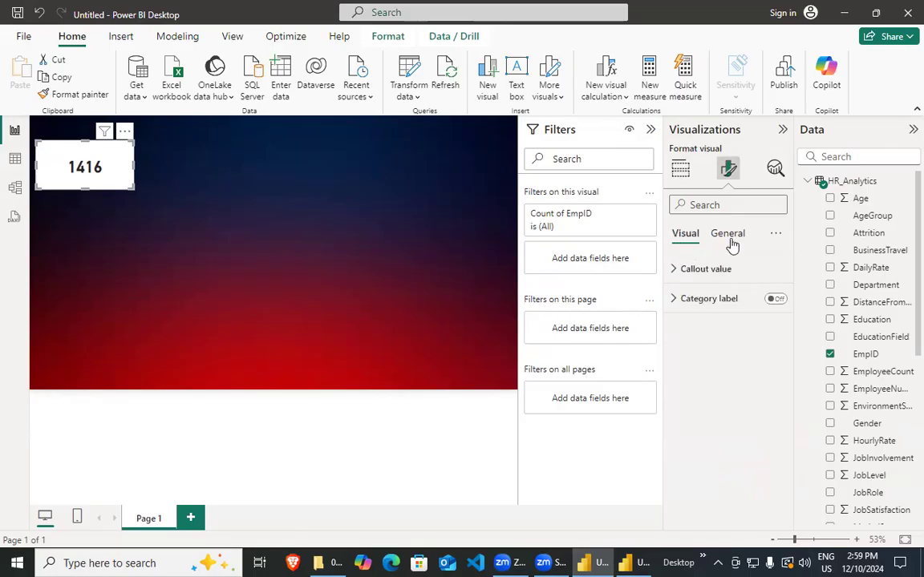
pyautogui.click(726, 234)
pyautogui.click(777, 300)
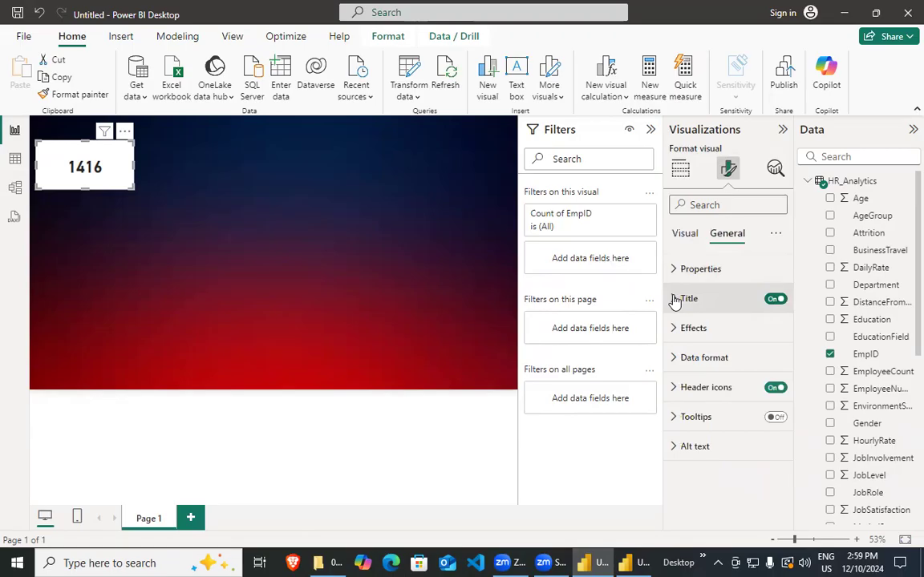
pyautogui.click(690, 298)
pyautogui.click(721, 371)
pyautogui.write('Attr')
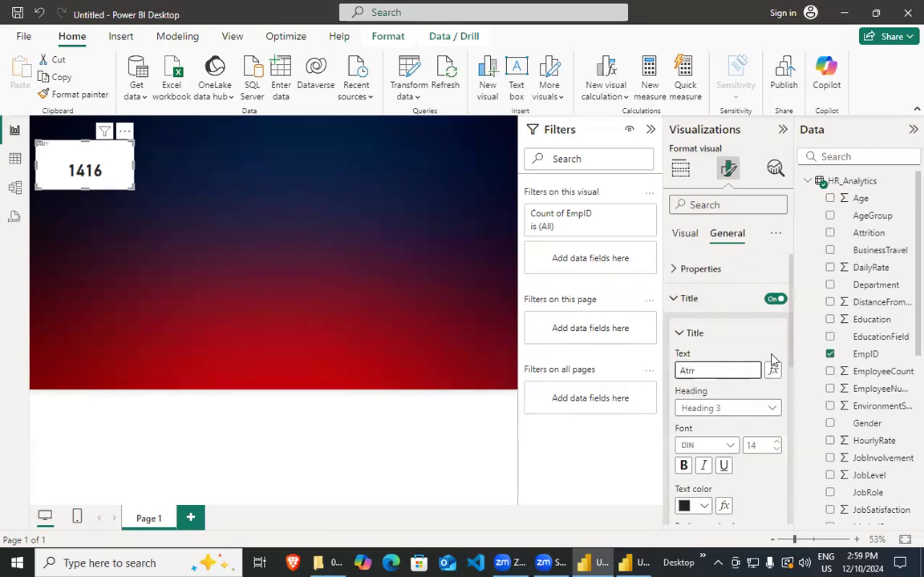
pyautogui.write('ition of Employee')
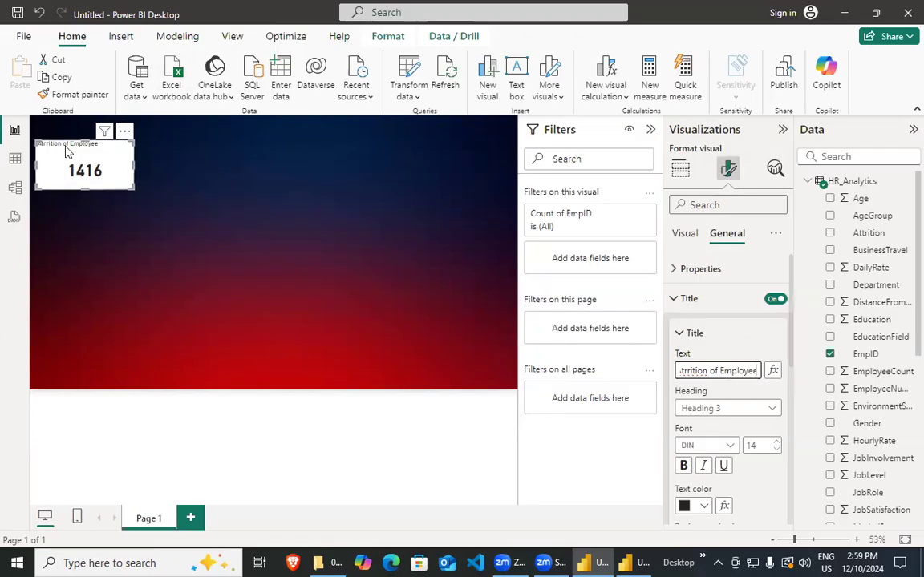
# Make the EmpID card's title bold and center it horizontally.
pyautogui.click(757, 446)
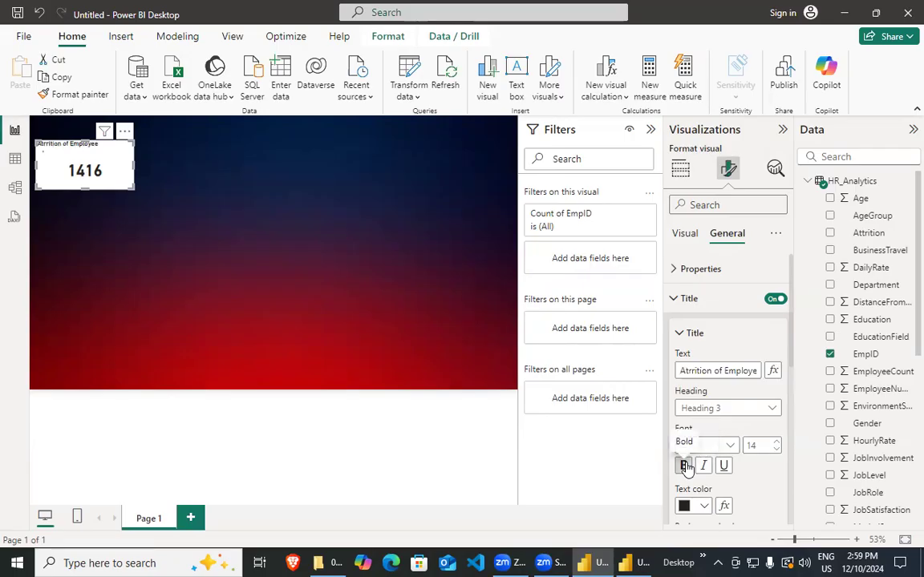
pyautogui.scroll(-3, 779, 466)
pyautogui.click(704, 367)
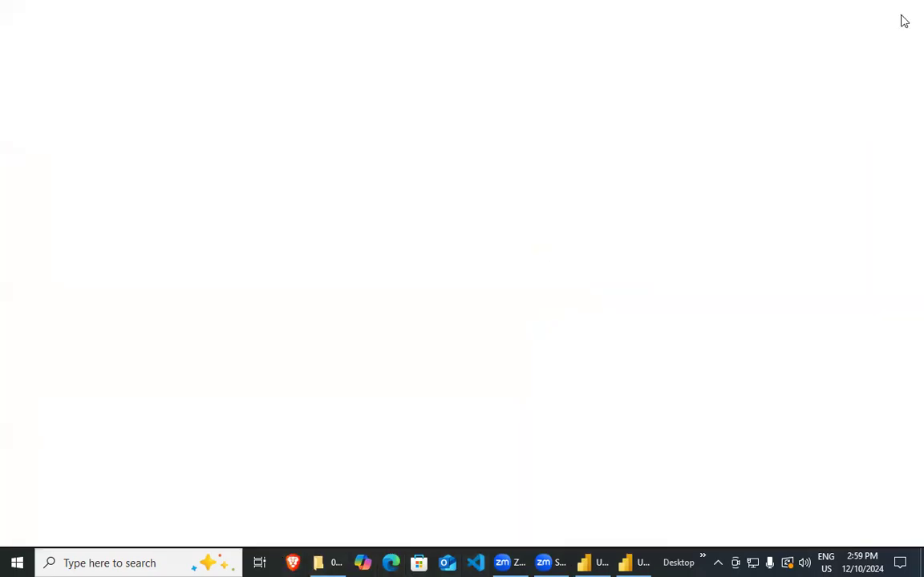
# In the finished reference dashboard, examine the title text, font and alignment settings of the employee count card.
pyautogui.click(900, 16)
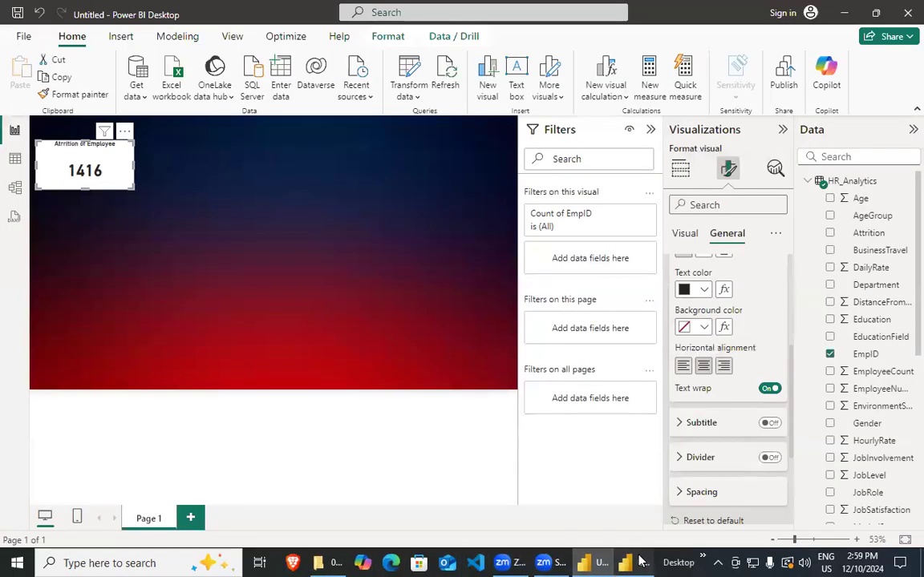
pyautogui.click(642, 561)
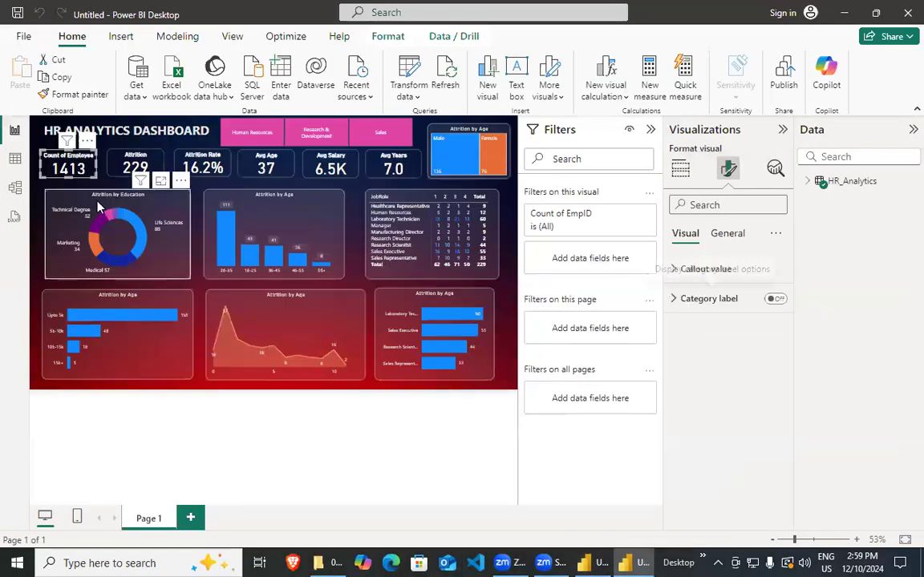
pyautogui.click(726, 233)
pyautogui.click(685, 299)
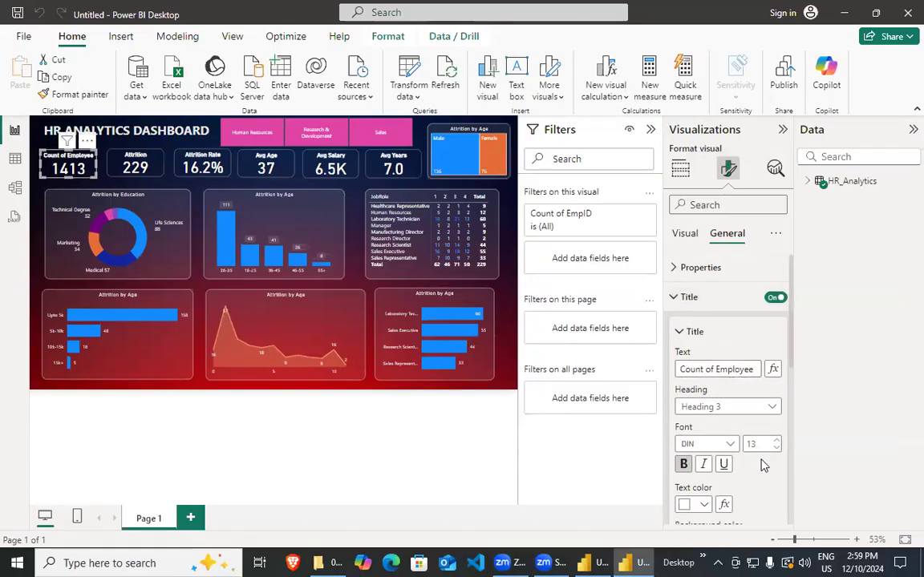
pyautogui.scroll(-3, 752, 298)
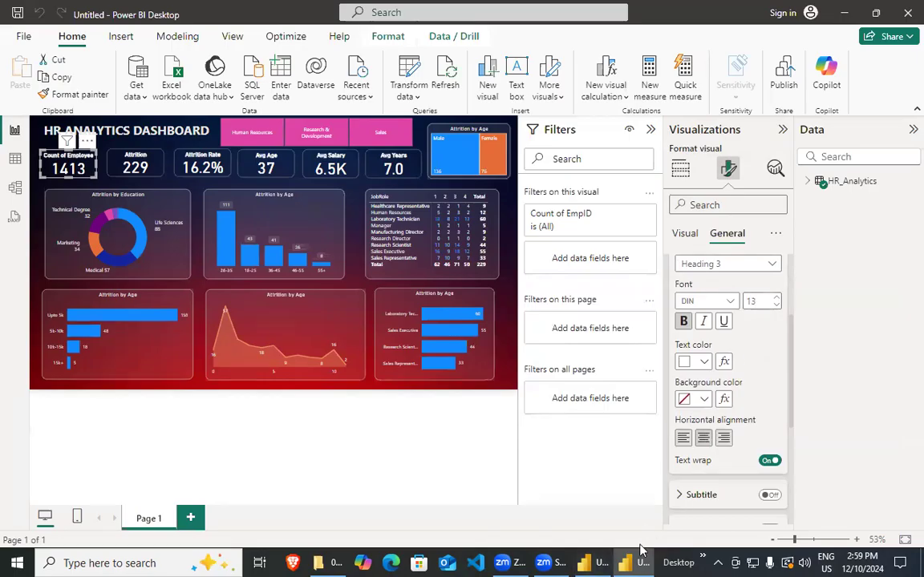
# Back in the new report, change the EmpID card's title text to "Count of Employee".
pyautogui.click(606, 562)
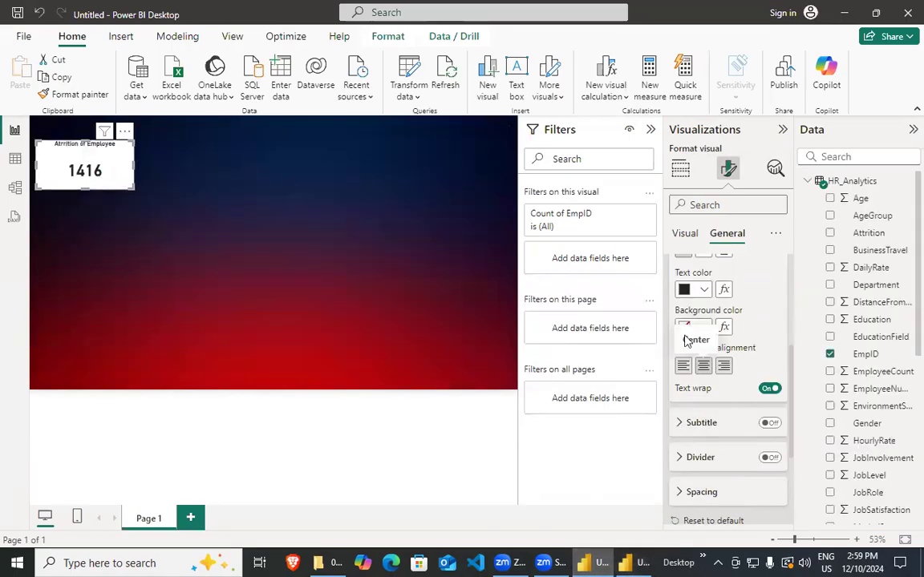
pyautogui.scroll(3, 728, 418)
pyautogui.click(725, 371)
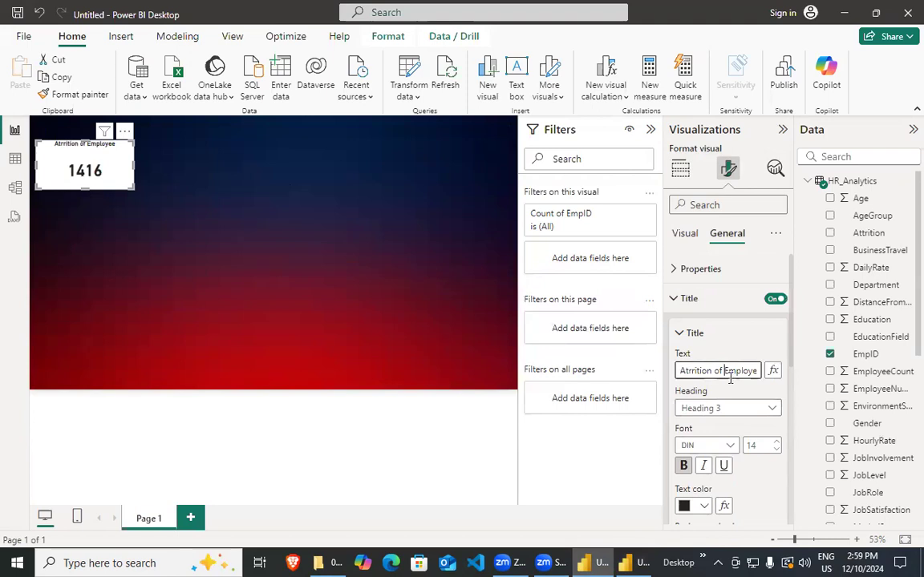
pyautogui.press('BackSpace')
pyautogui.press('BackSpace')
pyautogui.press('BackSpace')
pyautogui.press('BackSpace')
pyautogui.press('BackSpace')
pyautogui.press('BackSpace')
pyautogui.press('BackSpace')
pyautogui.press('BackSpace')
pyautogui.press('BackSpace')
pyautogui.press('BackSpace')
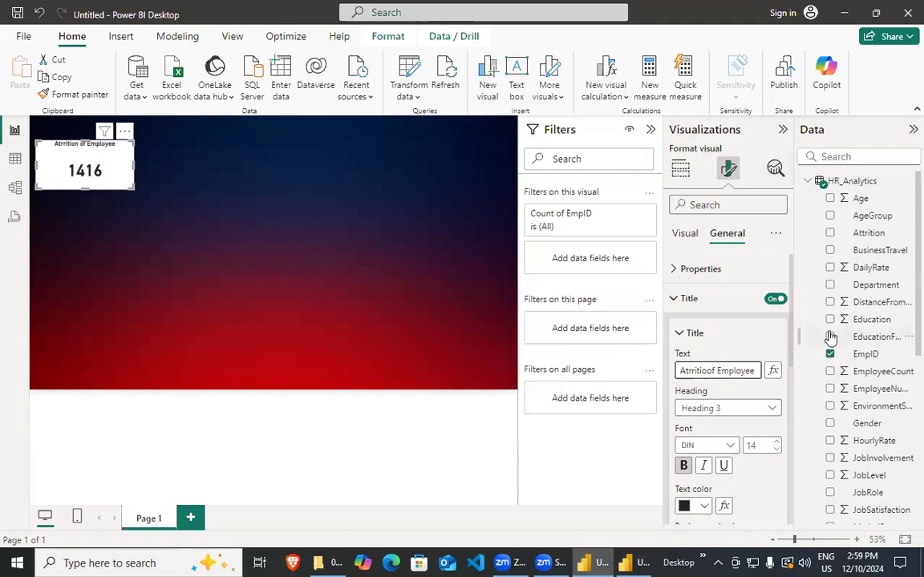
pyautogui.write('Count')
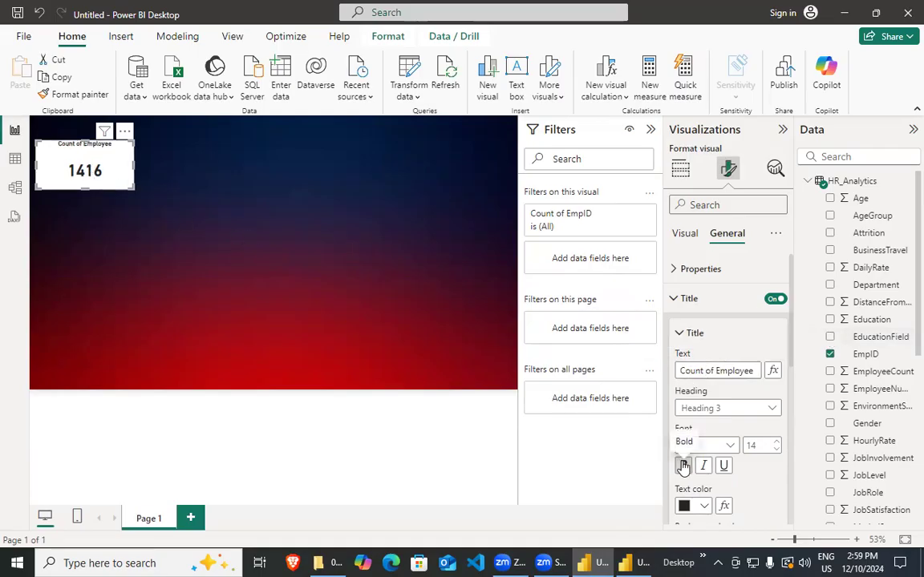
# Remove the bold from the EmpID card's title and set its font size to 13.
pyautogui.doubleClick(758, 445)
pyautogui.press('BackSpace')
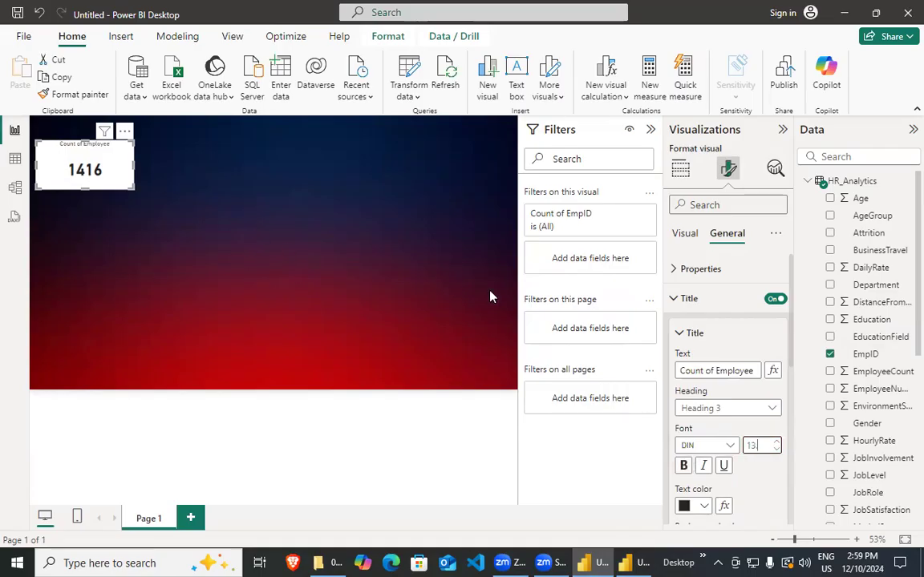
pyautogui.scroll(-3, 730, 478)
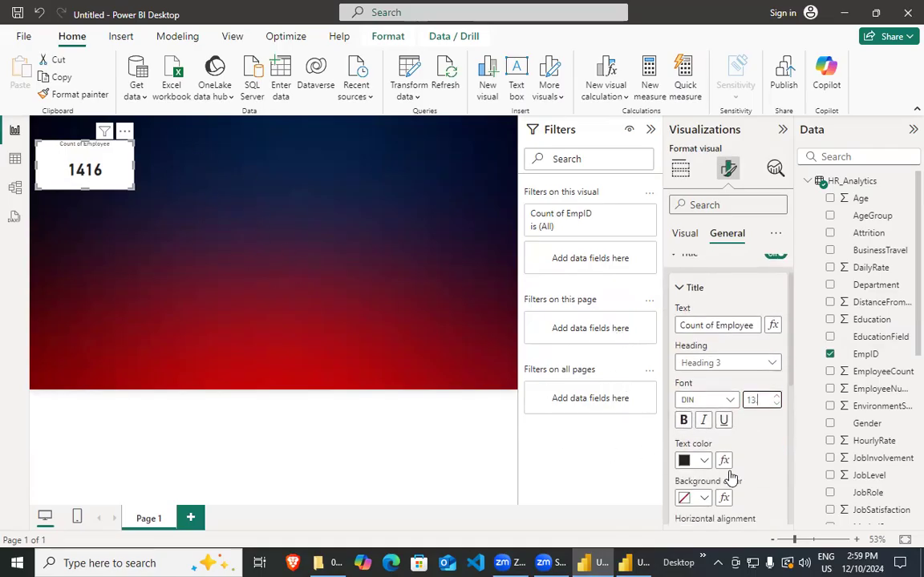
pyautogui.scroll(3, 722, 465)
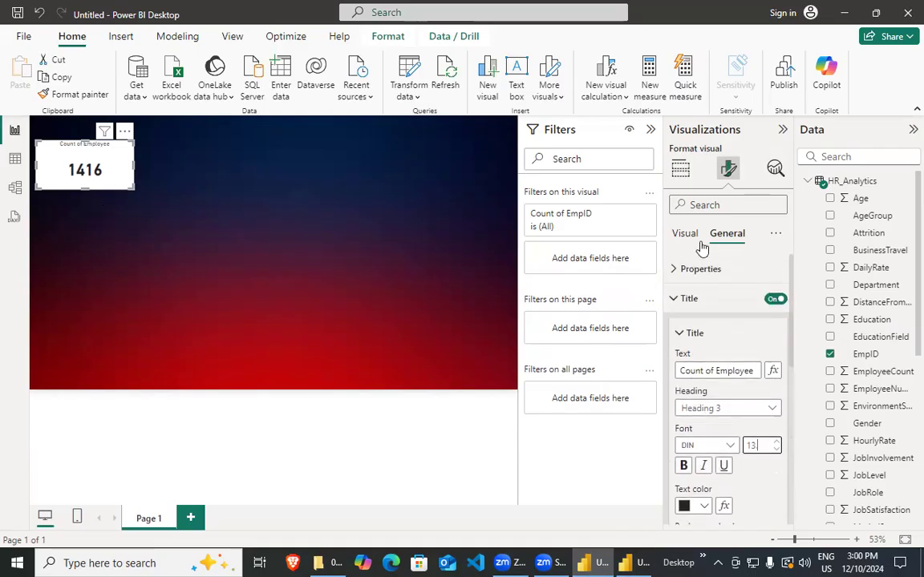
# Look through the EmpID card's title, visual and size properties for the remaining formatting options.
pyautogui.click(680, 300)
pyautogui.click(681, 301)
pyautogui.scroll(-2, 706, 371)
pyautogui.scroll(2, 700, 362)
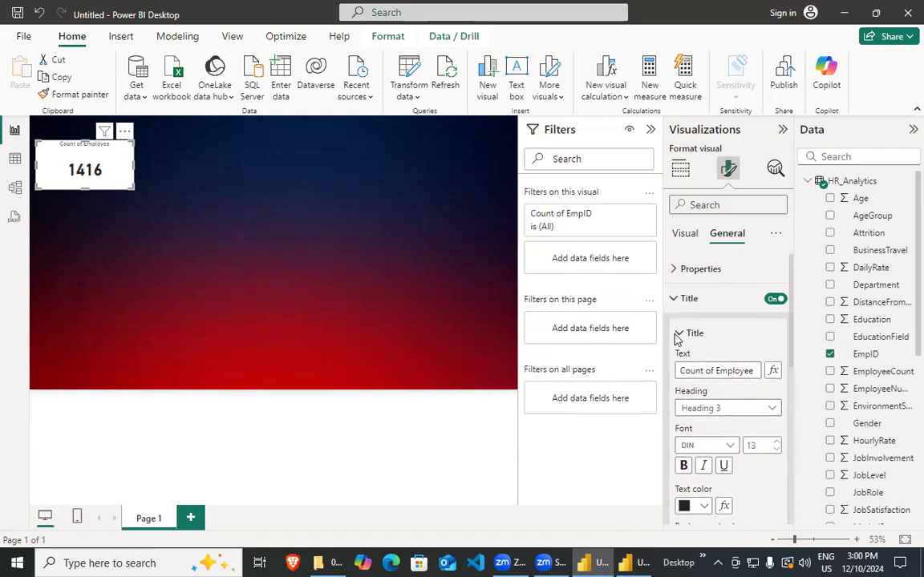
pyautogui.click(680, 334)
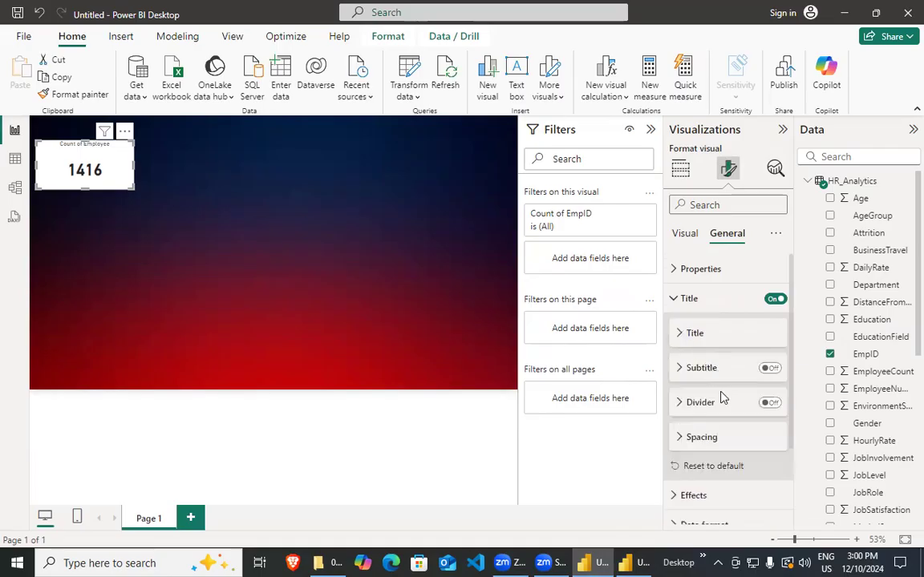
pyautogui.click(681, 305)
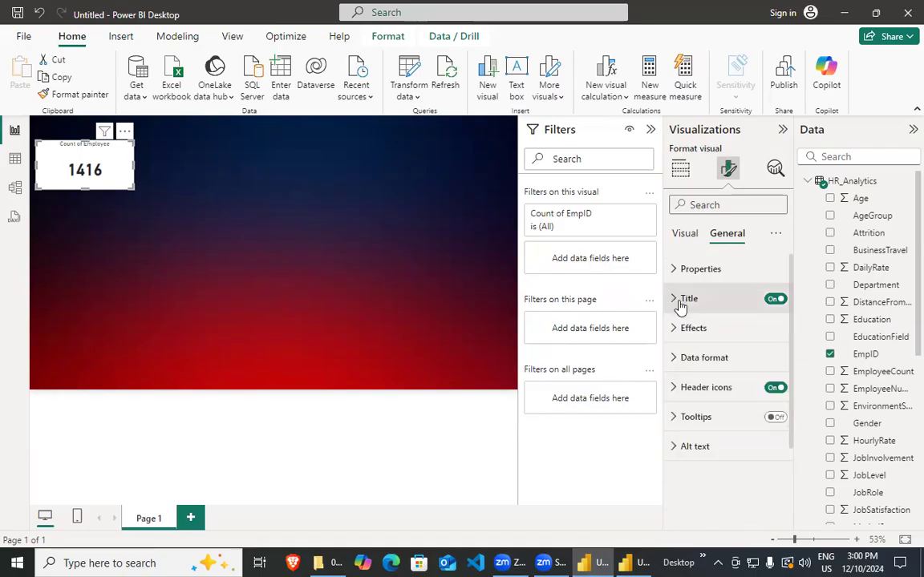
pyautogui.click(681, 303)
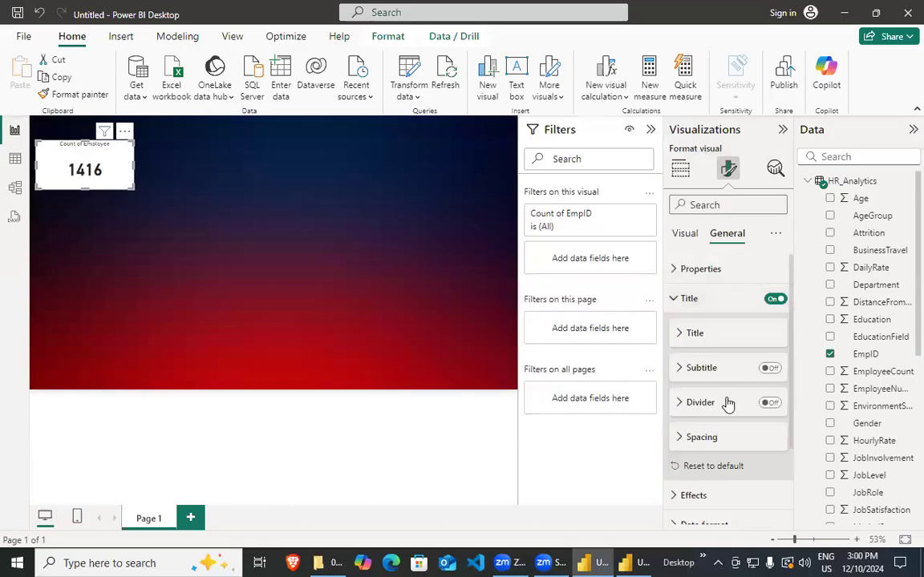
pyautogui.click(680, 334)
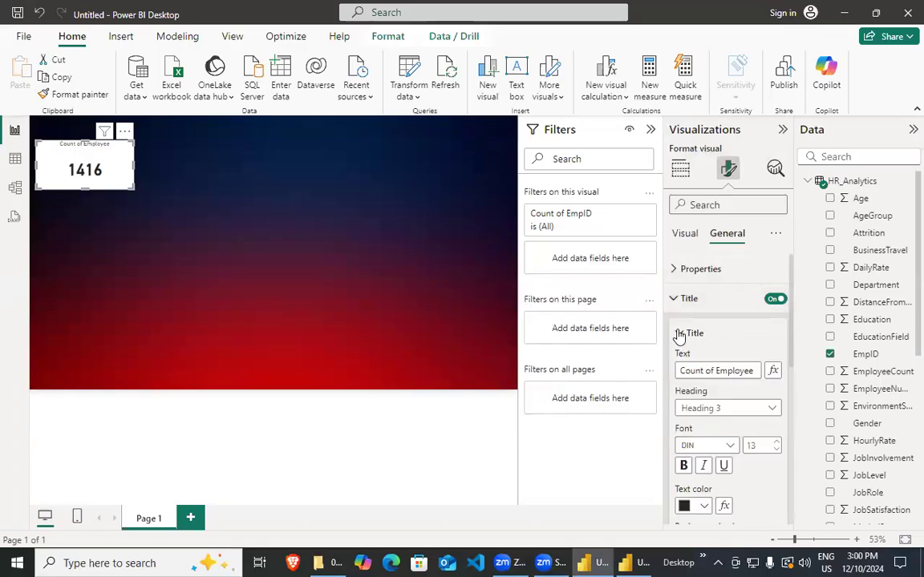
pyautogui.click(681, 334)
pyautogui.click(684, 238)
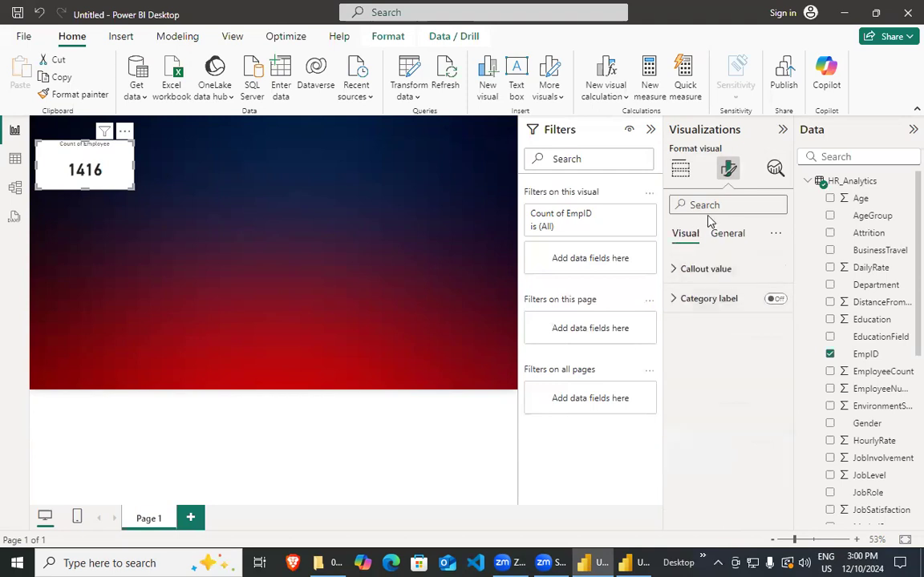
pyautogui.click(718, 233)
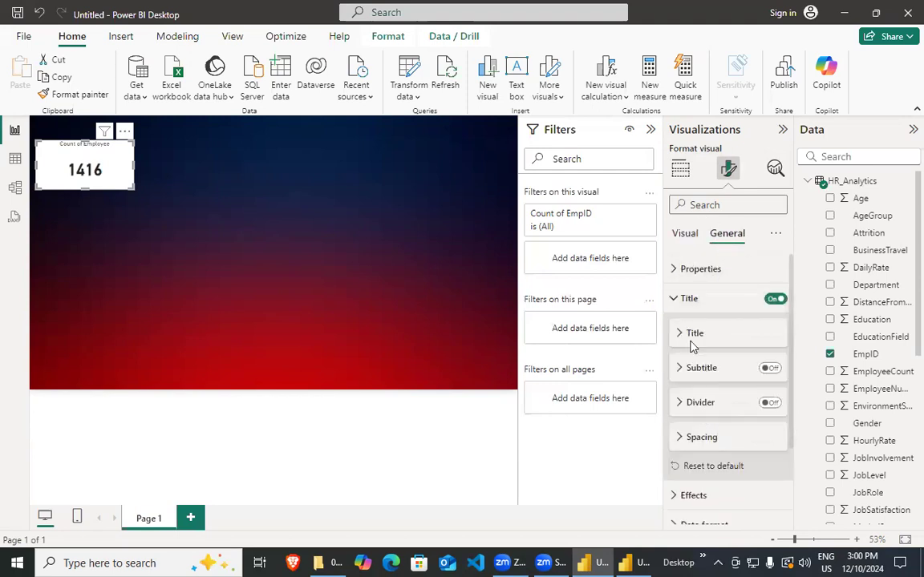
pyautogui.click(673, 298)
pyautogui.click(681, 271)
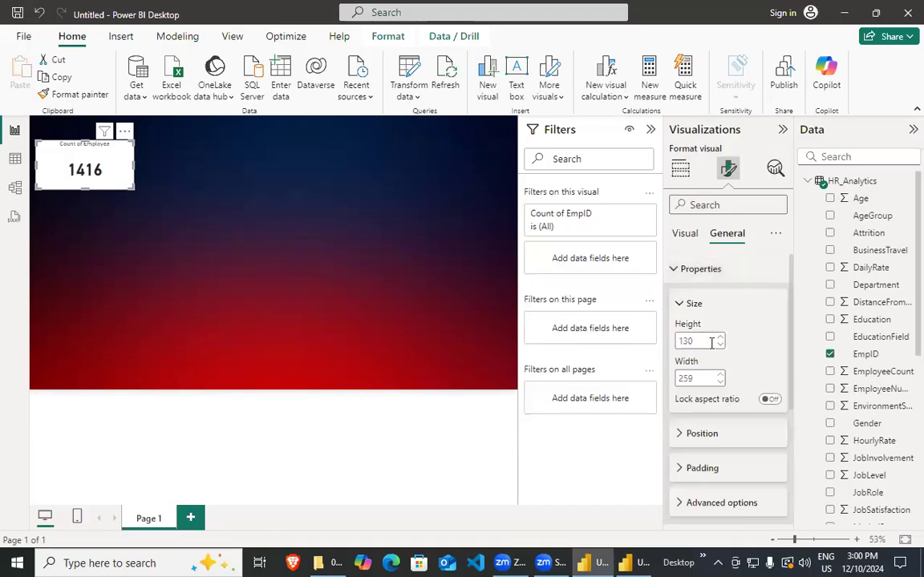
pyautogui.scroll(-3, 726, 405)
pyautogui.scroll(3, 724, 419)
pyautogui.click(680, 270)
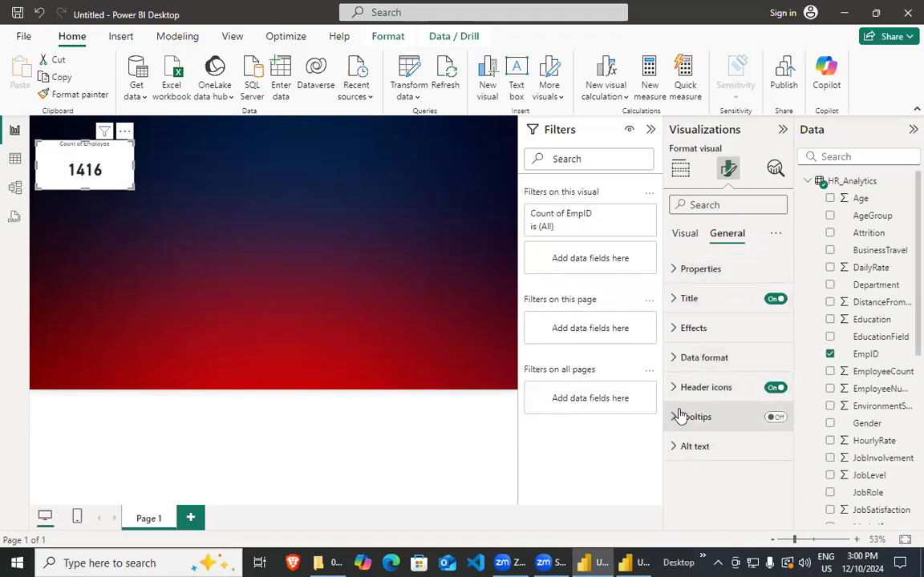
# Set the transparency of the EmpID card's background effect to 100%.
pyautogui.click(674, 327)
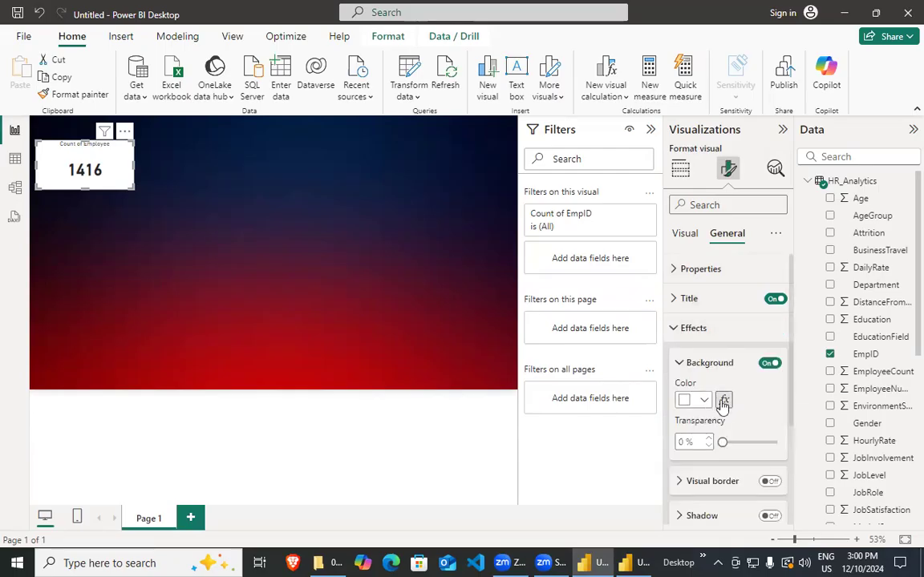
pyautogui.scroll(-3, 722, 401)
pyautogui.scroll(1, 722, 309)
pyautogui.moveTo(720, 368); pyautogui.dragTo(800, 379)
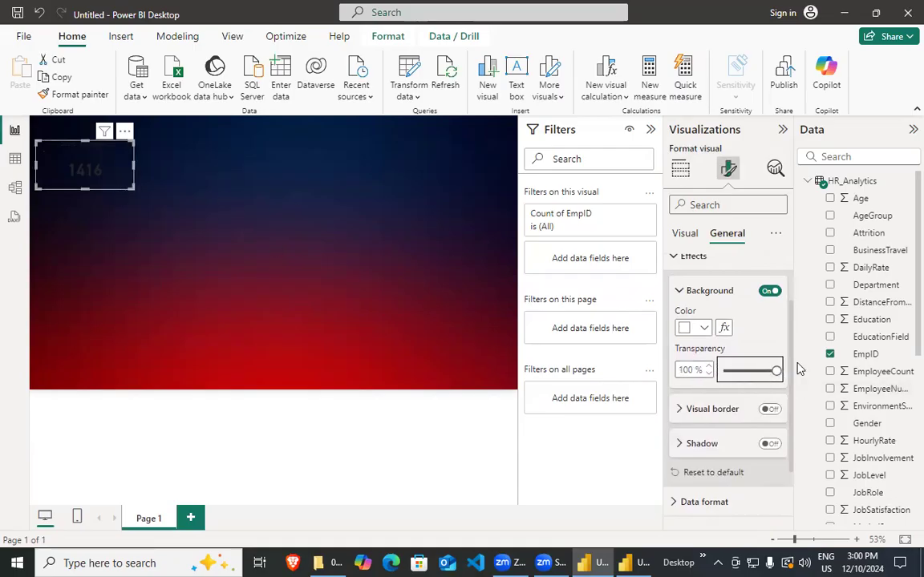
pyautogui.moveTo(777, 371); pyautogui.dragTo(754, 372)
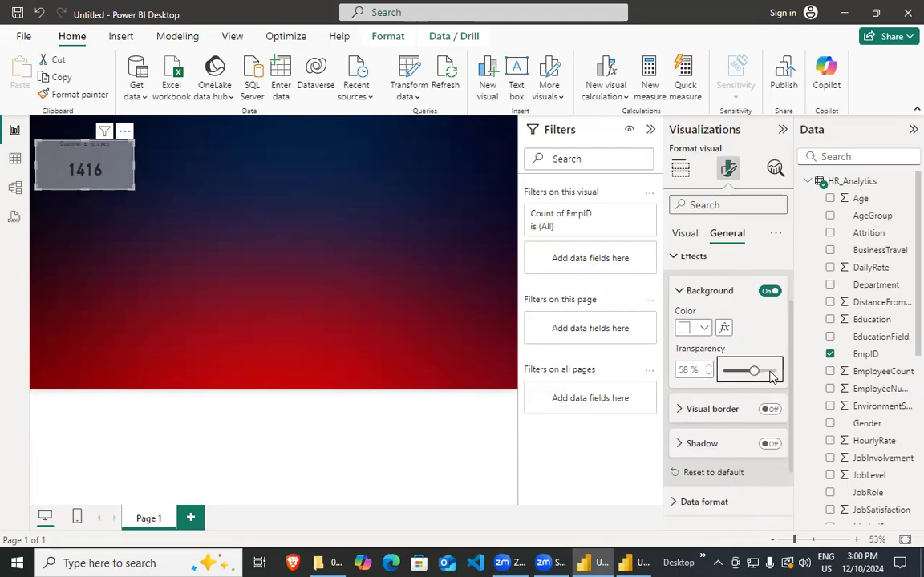
pyautogui.moveTo(751, 368); pyautogui.dragTo(776, 370)
# Switch to the finished reference dashboard and examine the appearance of its KPI cards.
pyautogui.click(323, 561)
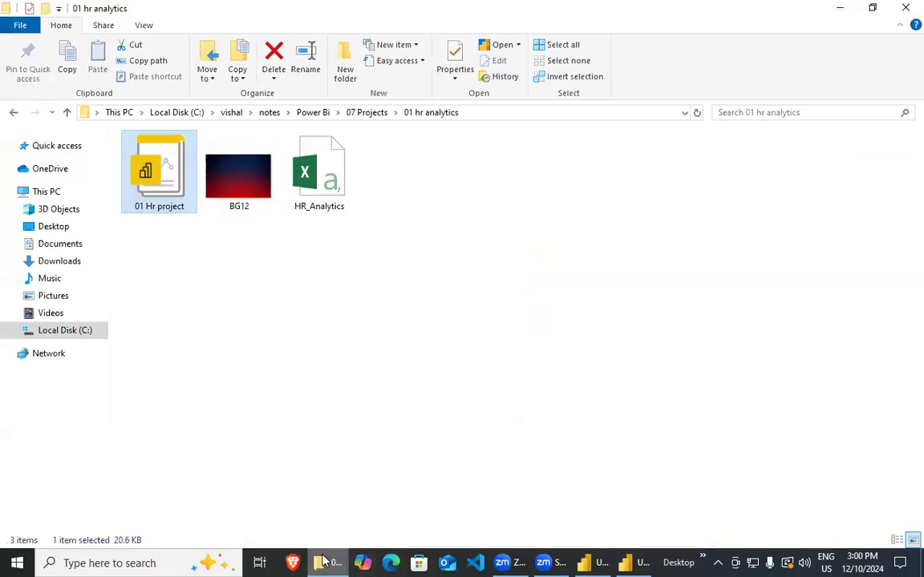
pyautogui.click(639, 562)
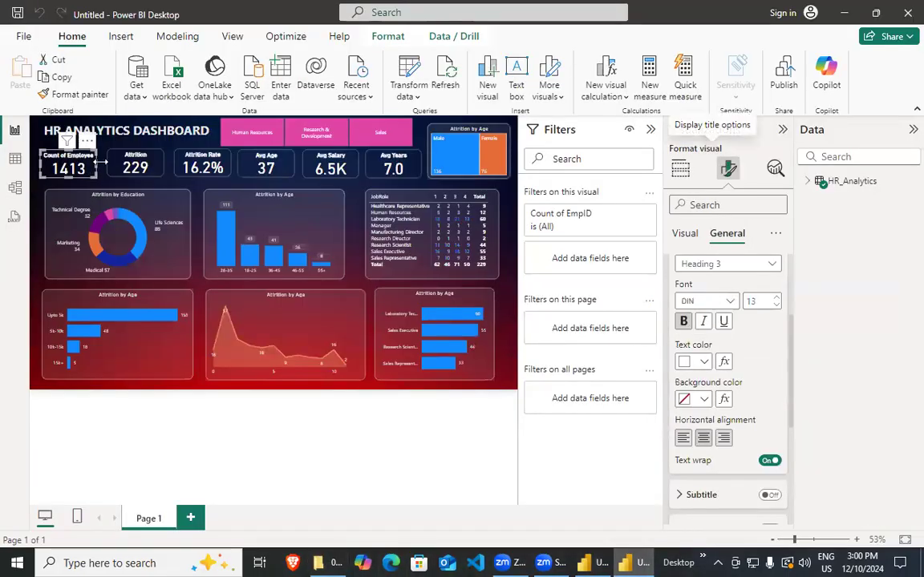
pyautogui.click(183, 451)
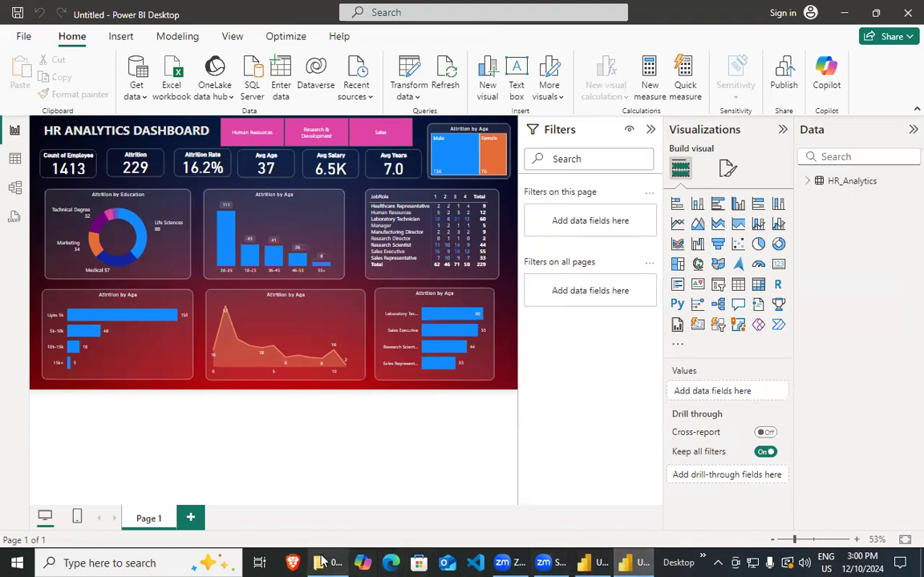
# Return to the new report and set the EmpID card's title text color to light gray.
pyautogui.click(594, 562)
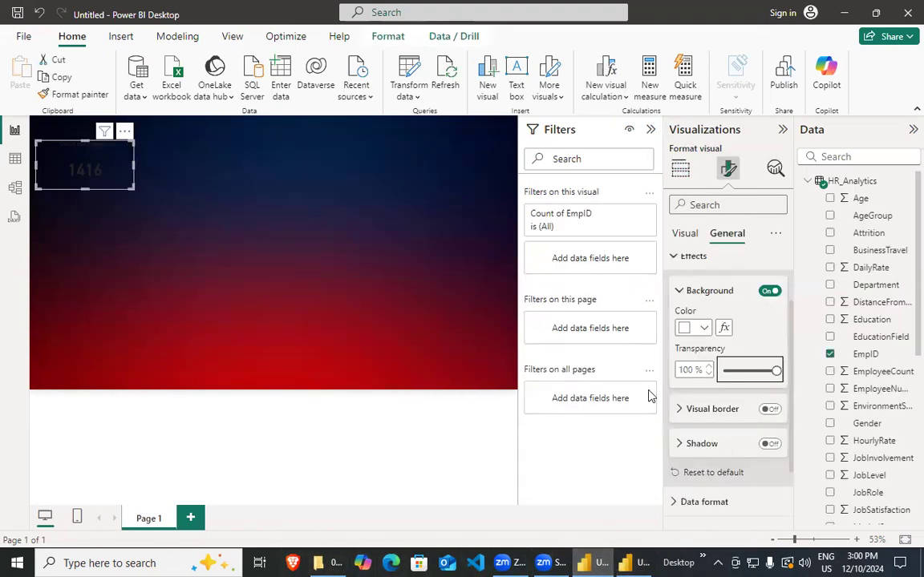
pyautogui.click(681, 292)
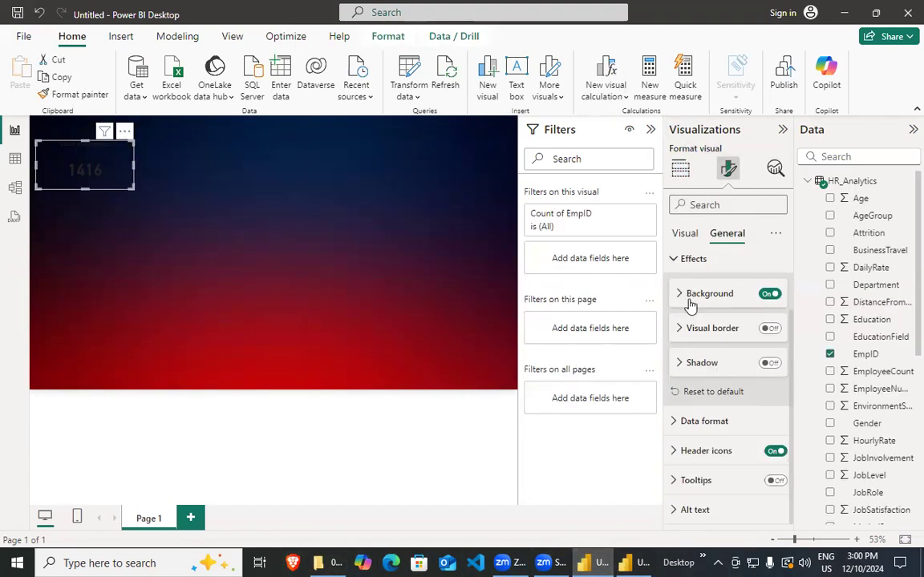
pyautogui.scroll(2, 717, 312)
pyautogui.click(687, 300)
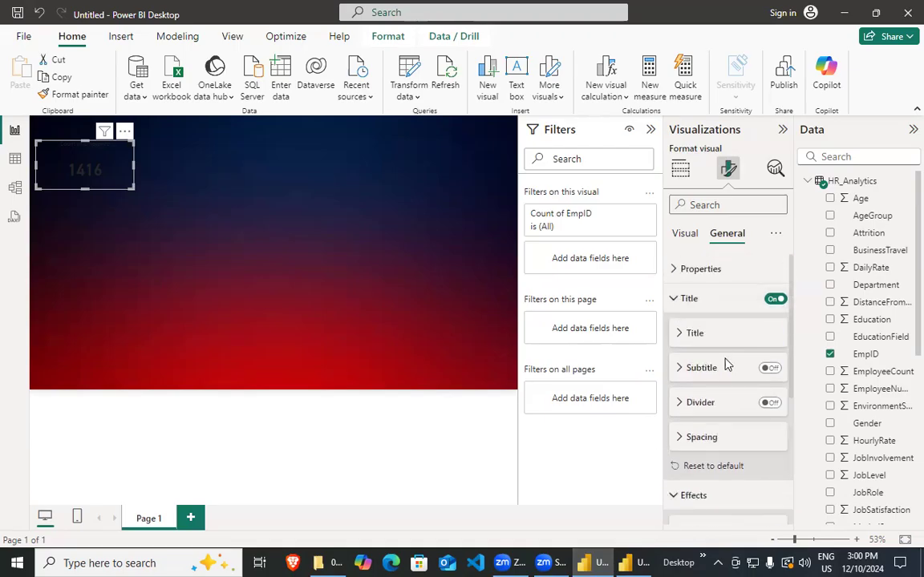
pyautogui.click(681, 342)
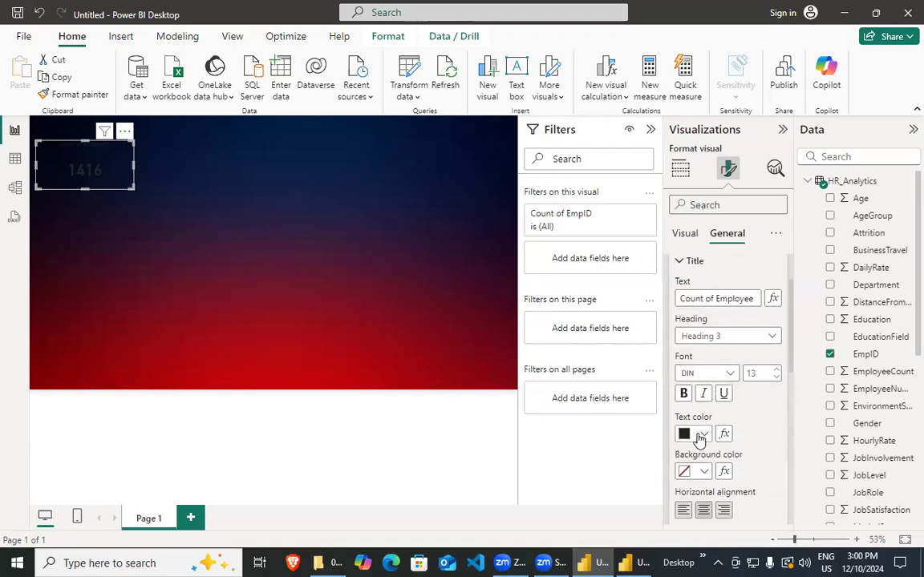
pyautogui.click(702, 434)
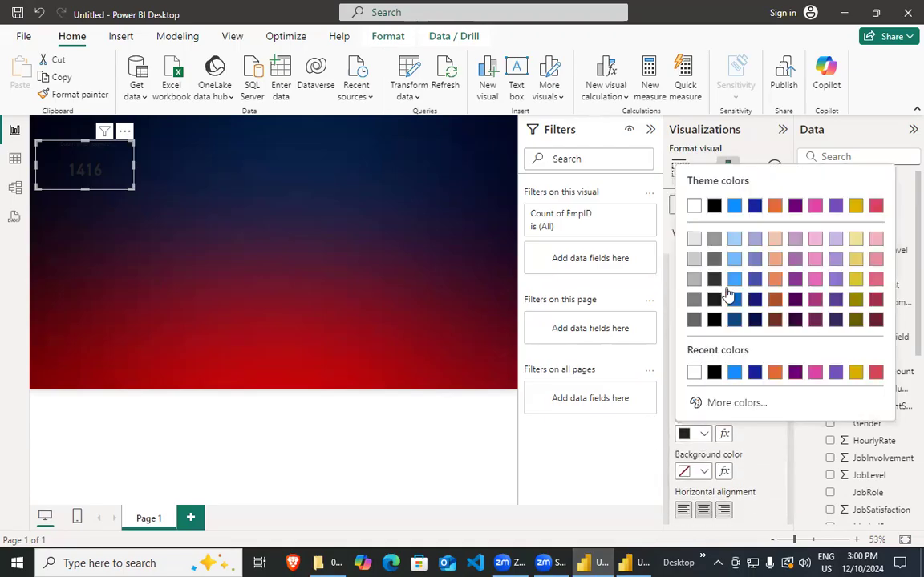
pyautogui.click(695, 246)
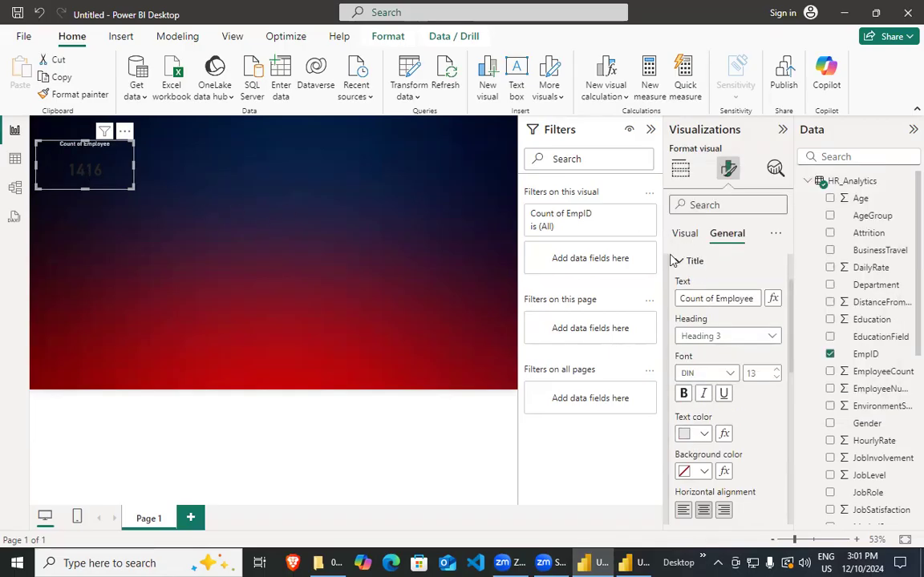
pyautogui.click(678, 261)
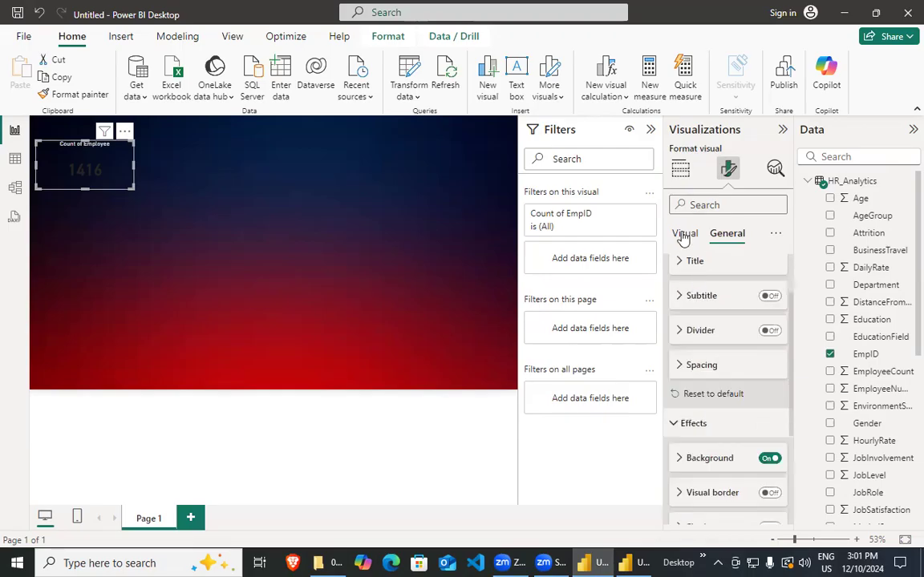
# Set the color of the EmpID card's callout value to light gray.
pyautogui.click(683, 233)
pyautogui.click(676, 270)
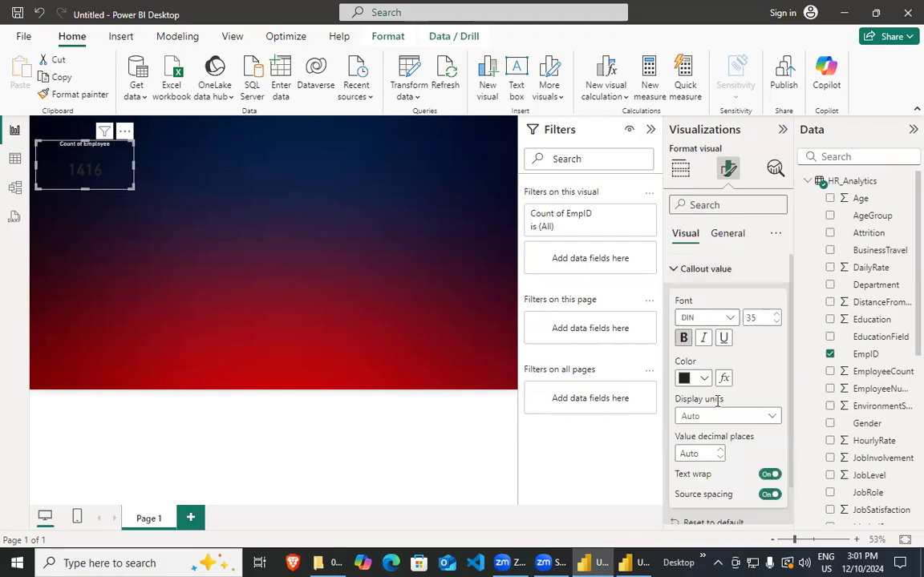
pyautogui.click(705, 378)
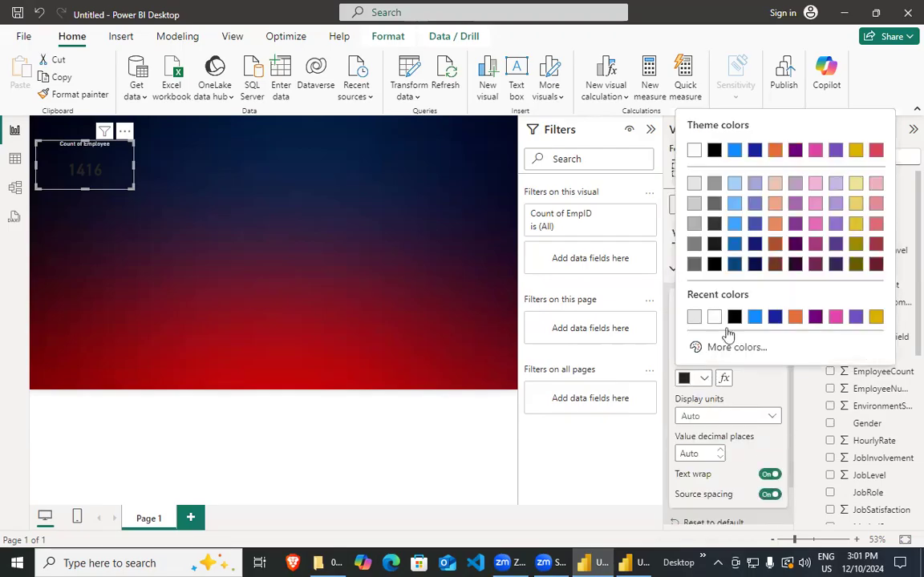
pyautogui.click(695, 186)
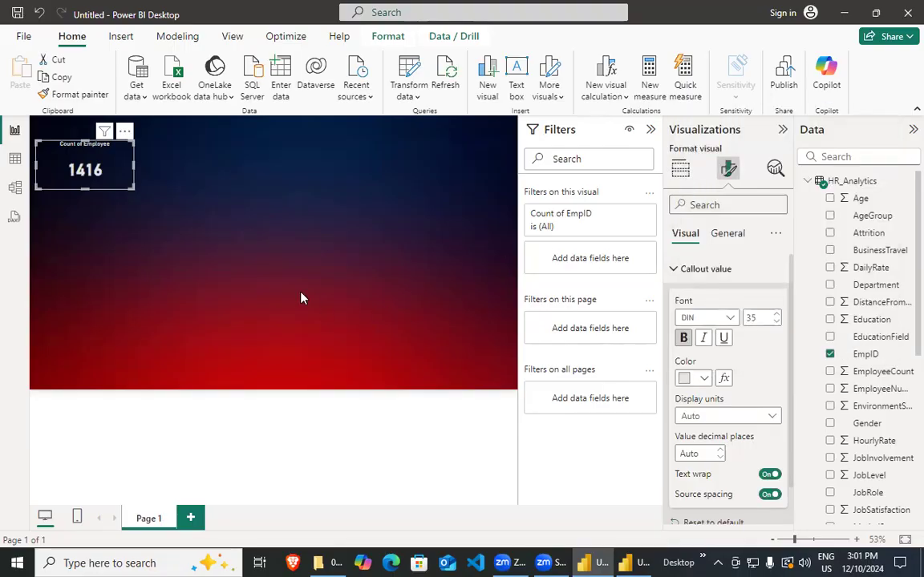
pyautogui.click(113, 252)
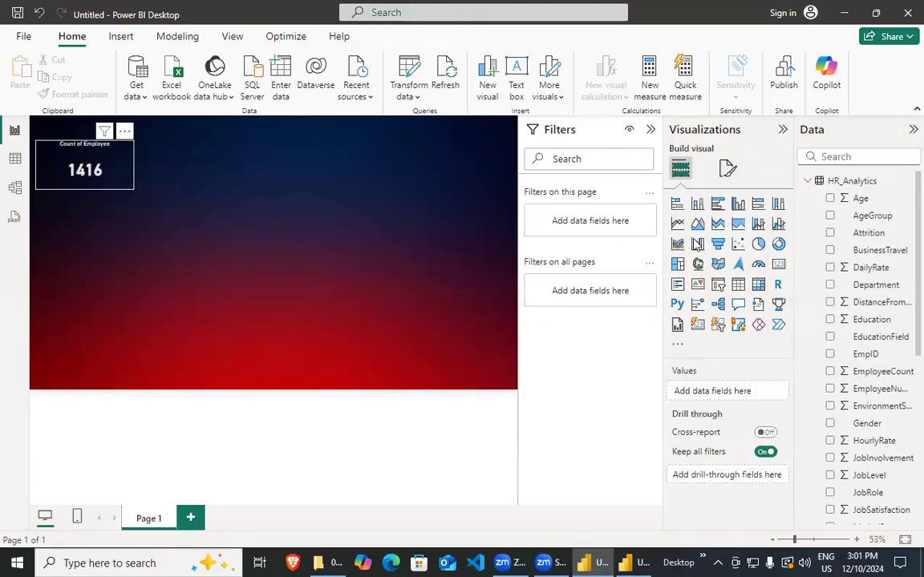
# Examine the EmpID card's callout value and category label settings for remaining formatting options.
pyautogui.click(88, 173)
pyautogui.click(728, 169)
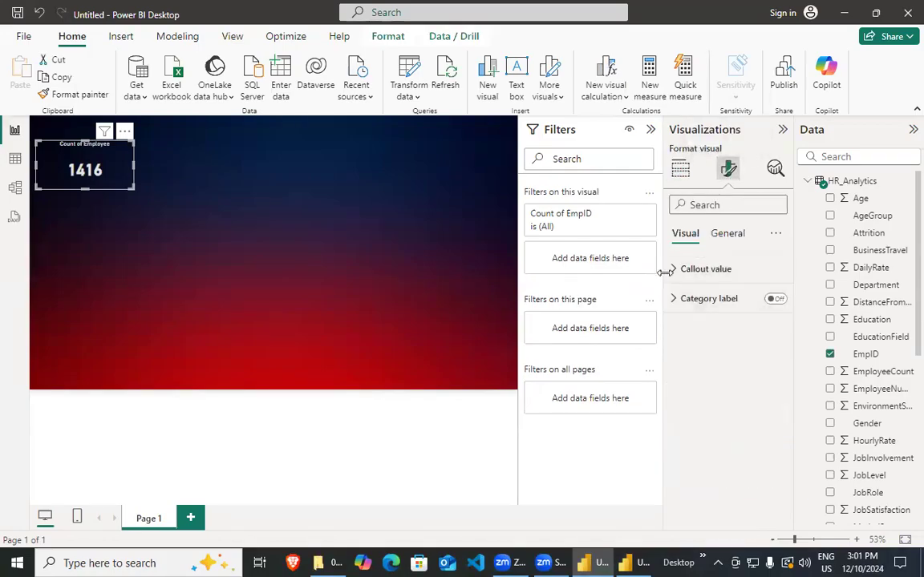
pyautogui.click(676, 270)
pyautogui.scroll(-1, 730, 433)
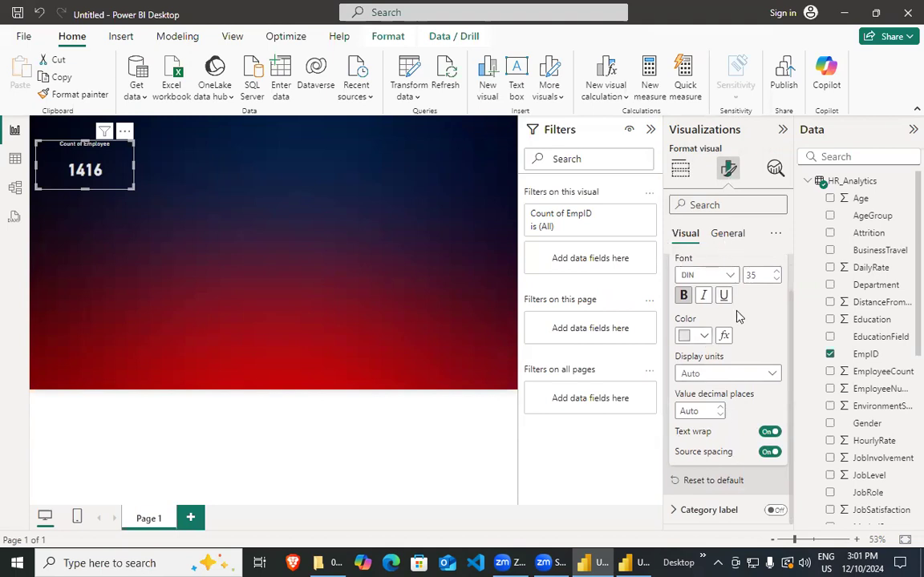
pyautogui.scroll(1, 701, 293)
pyautogui.click(663, 270)
pyautogui.click(682, 302)
pyautogui.click(681, 302)
# Look through the EmpID card's general title, effects and size properties for remaining formatting options.
pyautogui.click(727, 234)
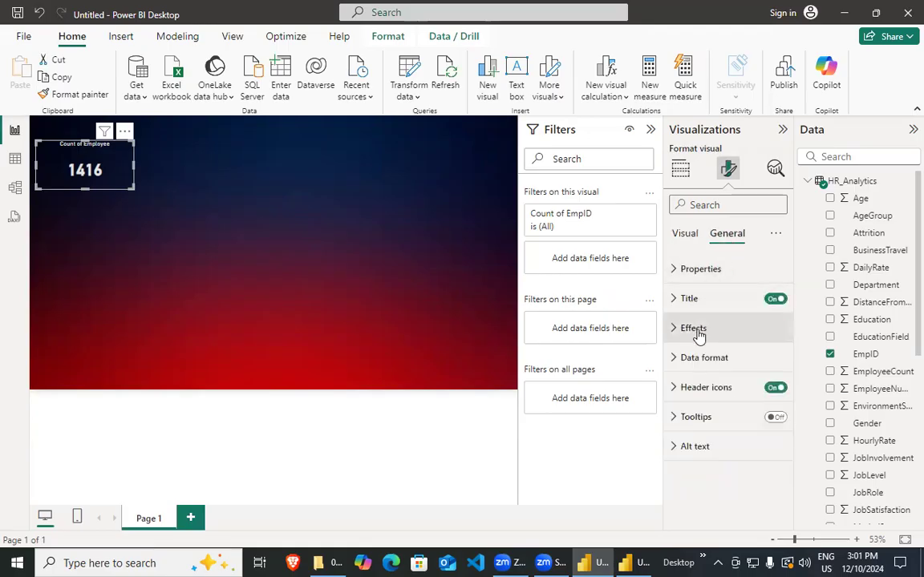
pyautogui.click(673, 300)
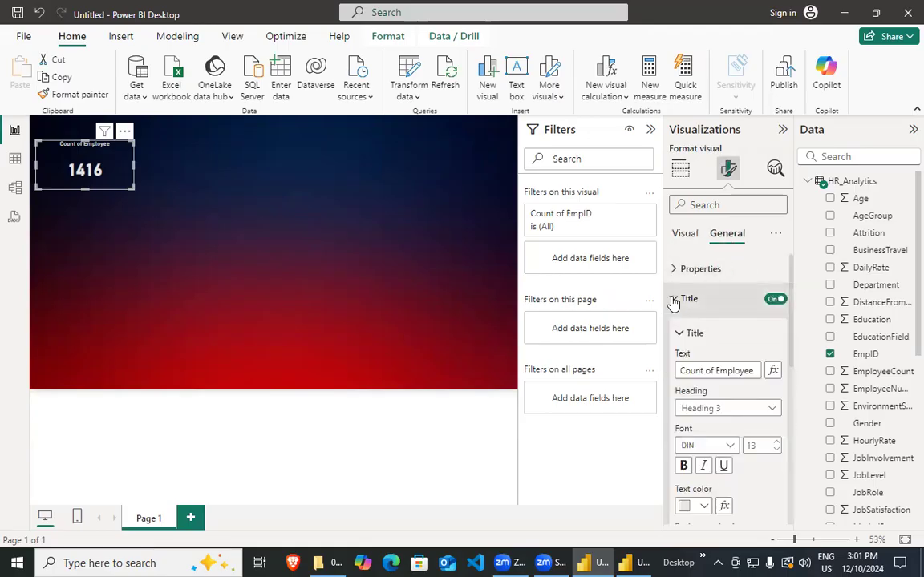
pyautogui.click(673, 299)
pyautogui.click(675, 328)
pyautogui.click(675, 329)
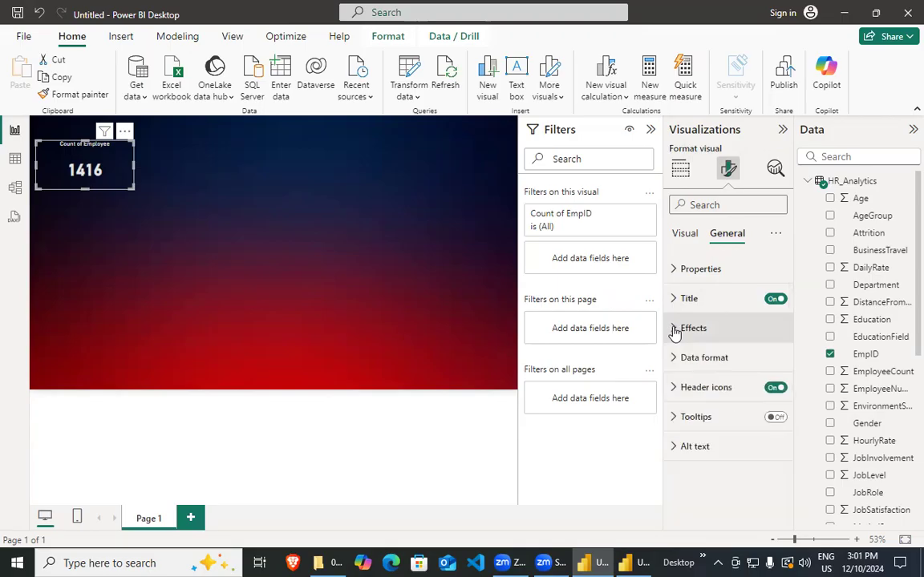
pyautogui.click(678, 268)
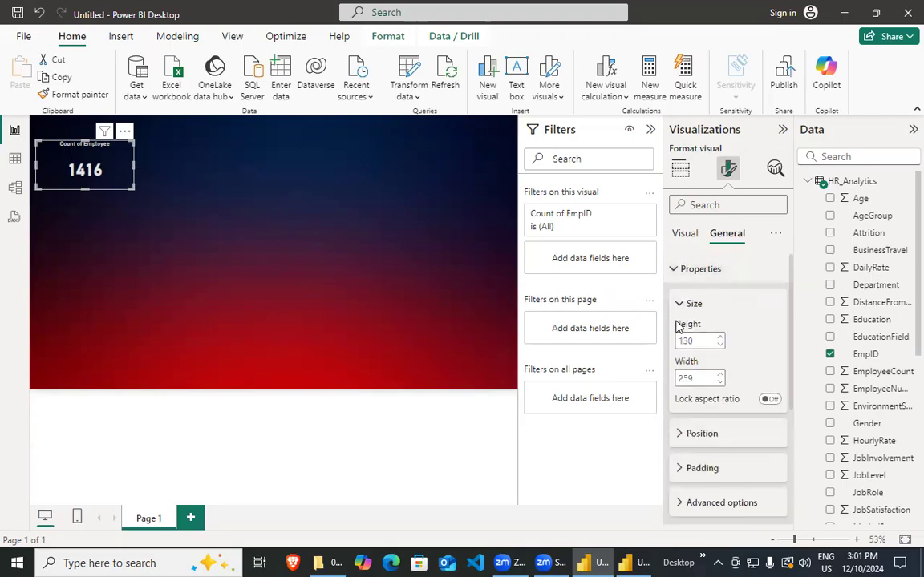
pyautogui.scroll(-5, 677, 325)
pyautogui.scroll(5, 697, 417)
pyautogui.click(678, 269)
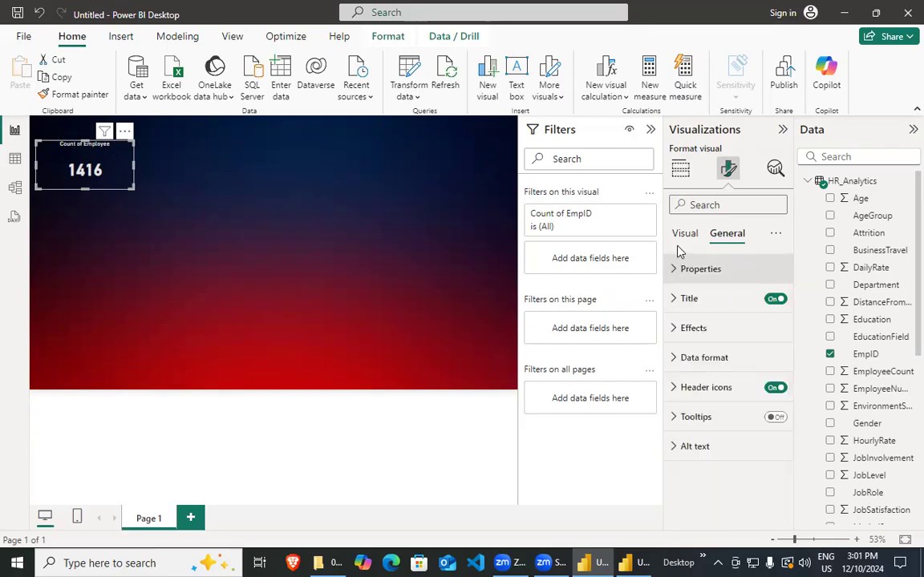
# Try displaying the category label beneath the EmpID card's callout value.
pyautogui.click(683, 236)
pyautogui.click(676, 270)
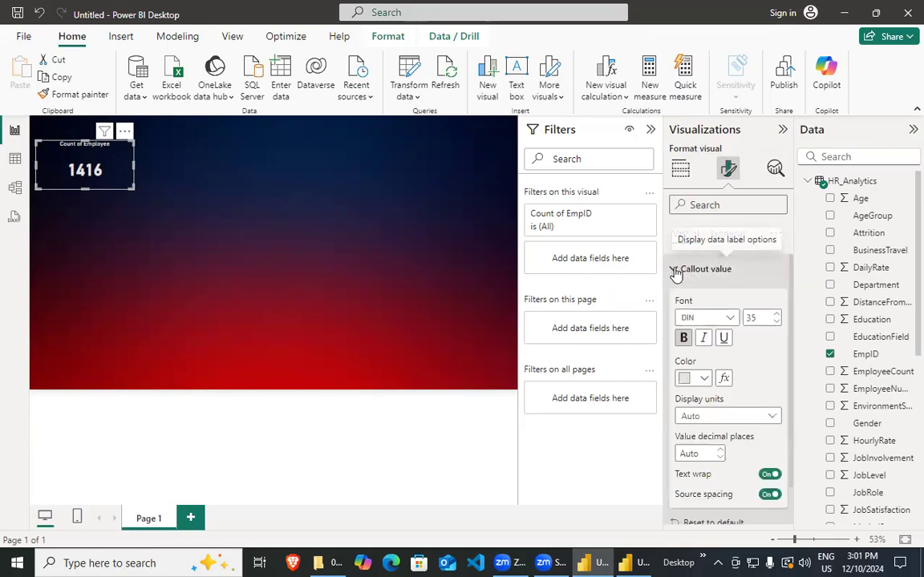
pyautogui.scroll(-1, 725, 433)
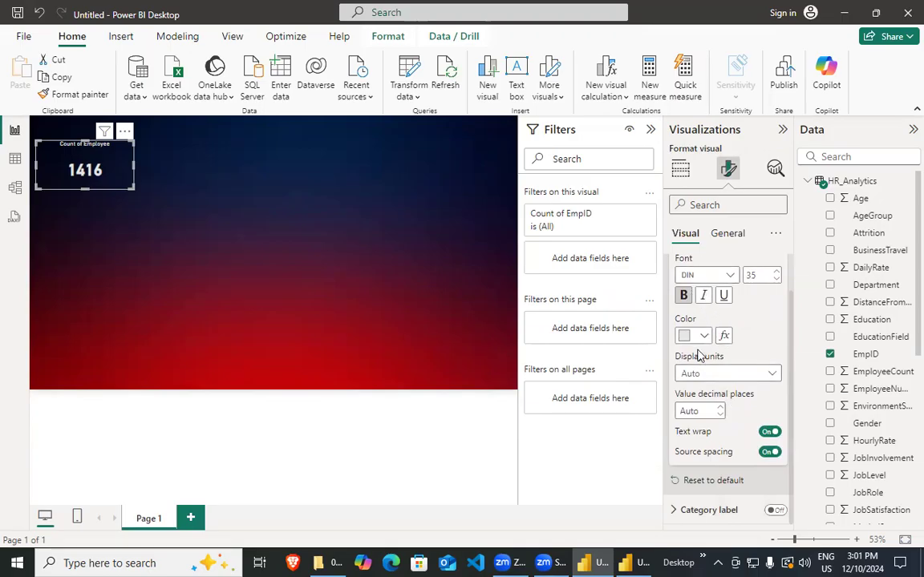
pyautogui.click(676, 510)
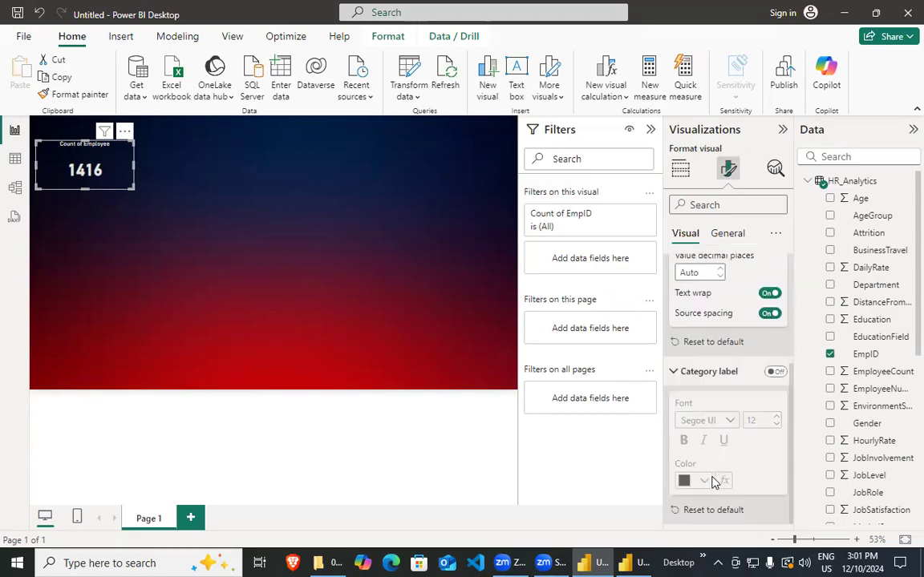
pyautogui.click(774, 373)
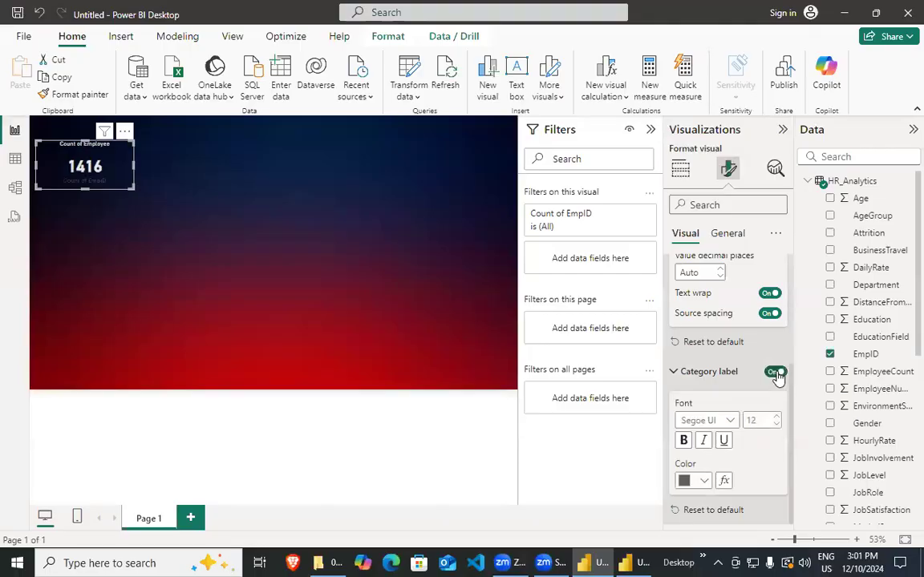
pyautogui.click(776, 373)
pyautogui.scroll(3, 723, 383)
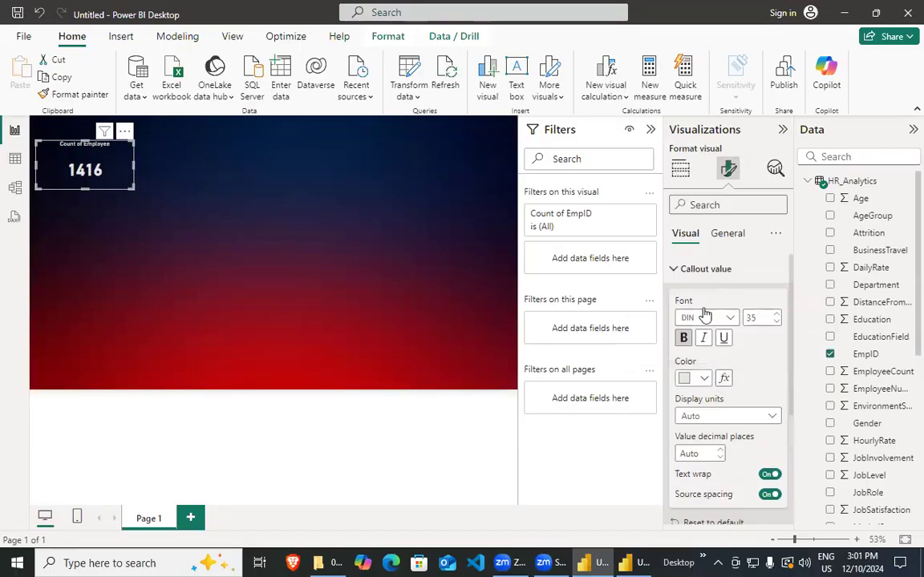
pyautogui.click(678, 268)
# Enable the visual border in the EmpID card's effects settings.
pyautogui.click(727, 234)
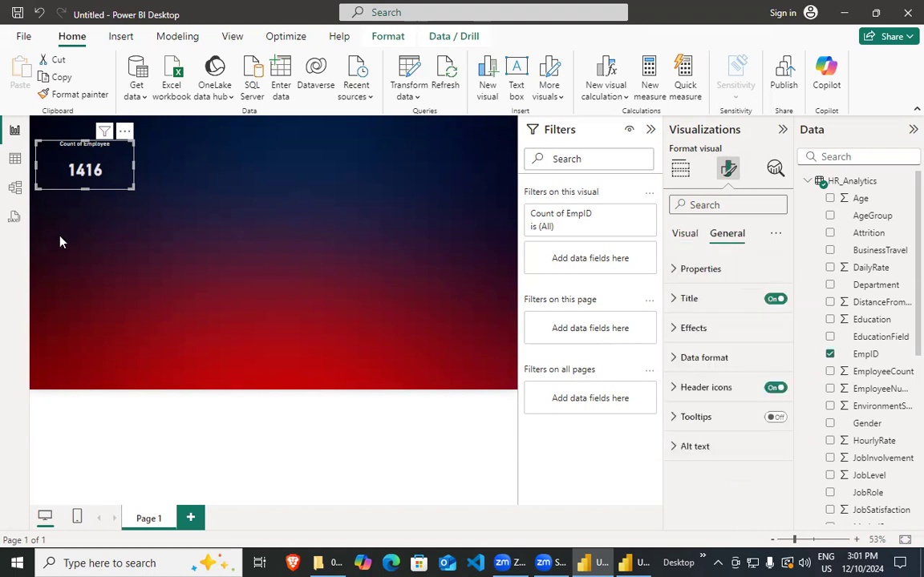
pyautogui.click(677, 303)
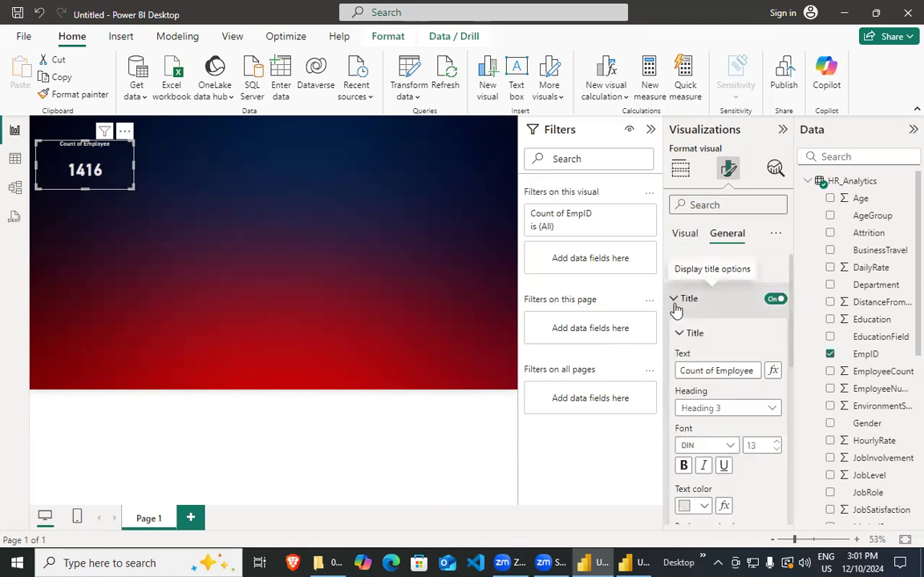
pyautogui.scroll(-4, 707, 385)
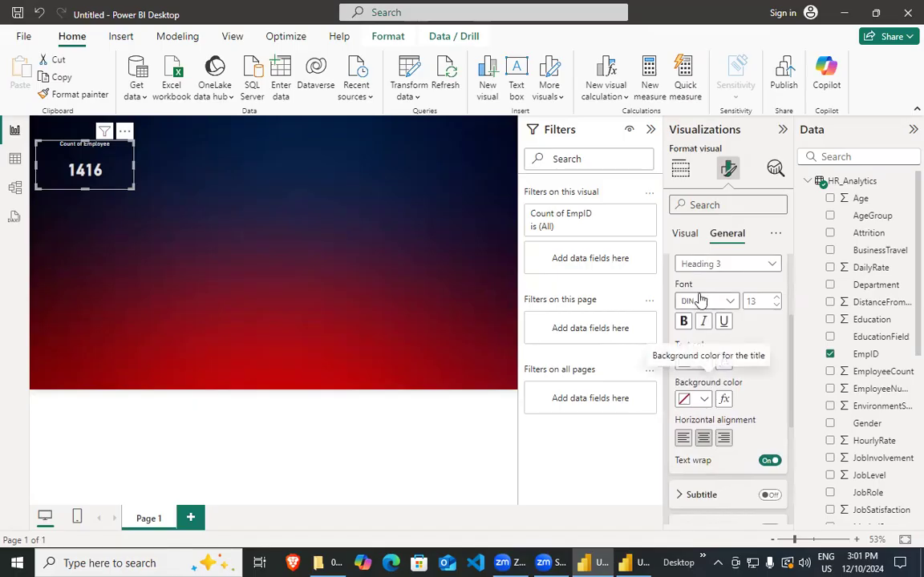
pyautogui.scroll(-5, 722, 420)
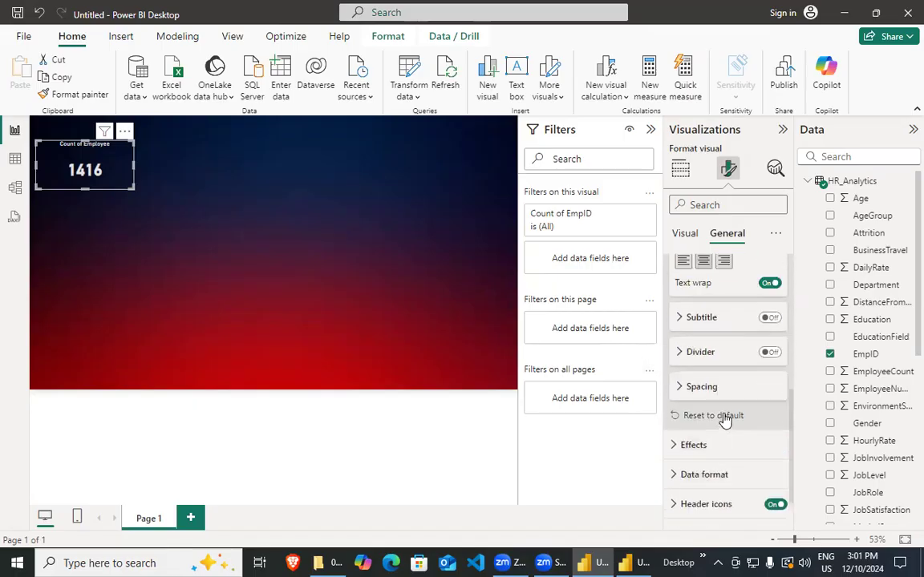
pyautogui.scroll(5, 718, 401)
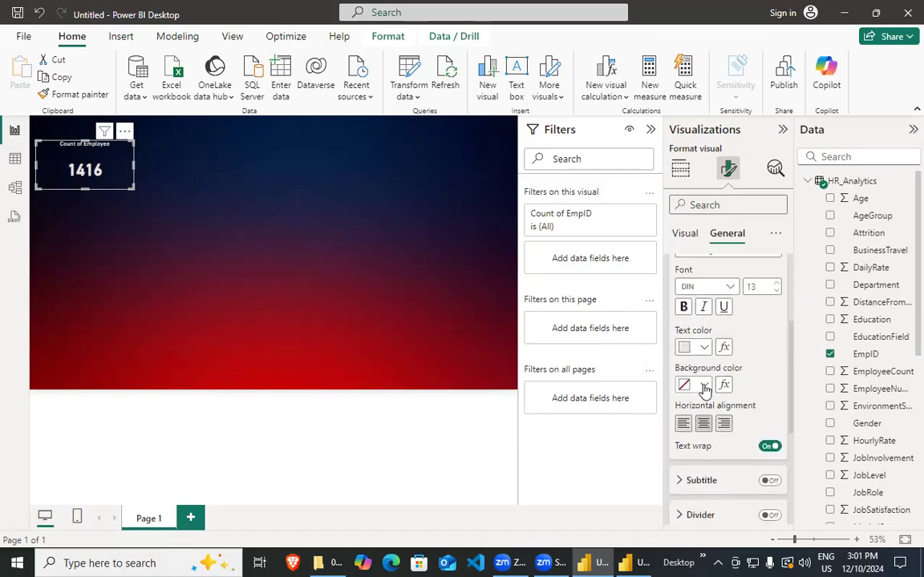
pyautogui.scroll(-5, 710, 397)
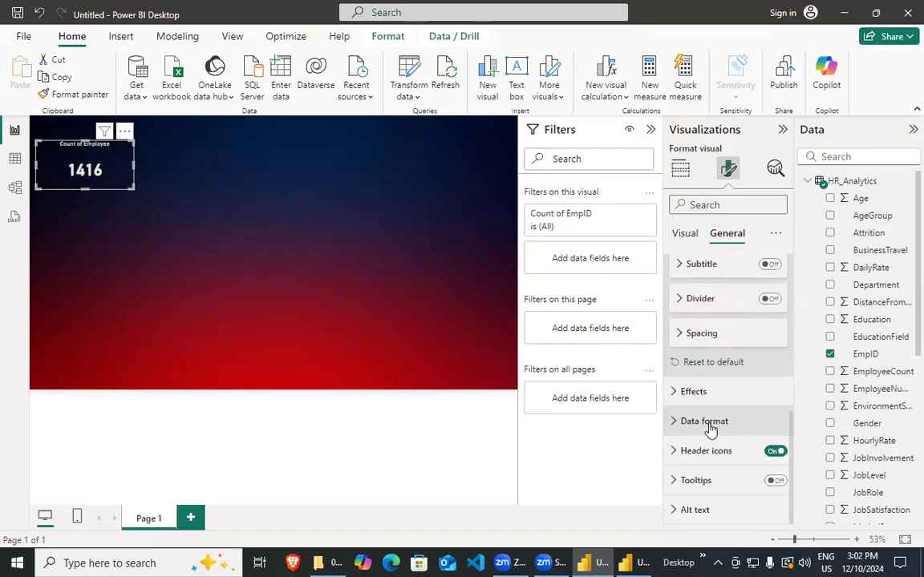
pyautogui.click(695, 396)
pyautogui.scroll(-2, 706, 405)
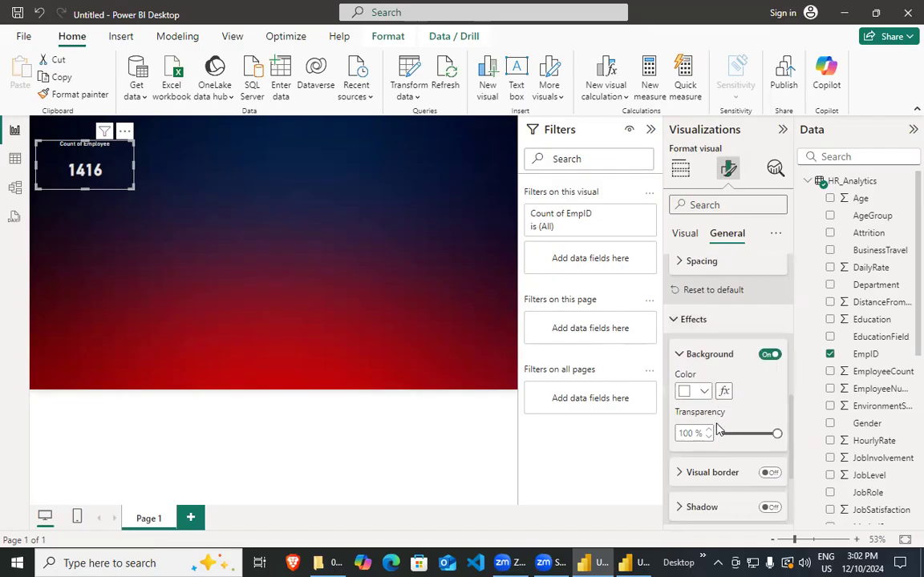
pyautogui.scroll(-4, 686, 473)
pyautogui.click(770, 328)
pyautogui.click(225, 255)
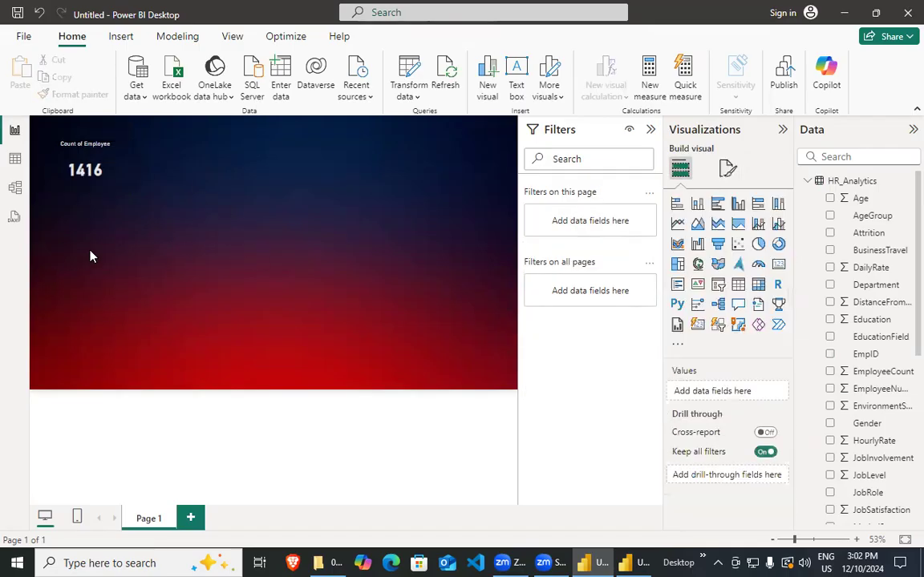
# Set the color of the EmpID card's visual border to medium gray.
pyautogui.click(727, 167)
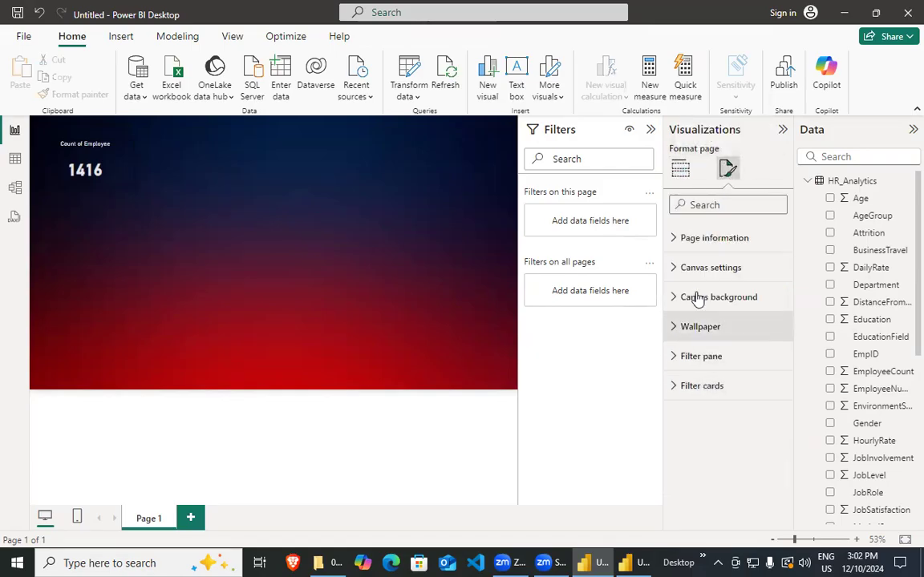
pyautogui.click(56, 175)
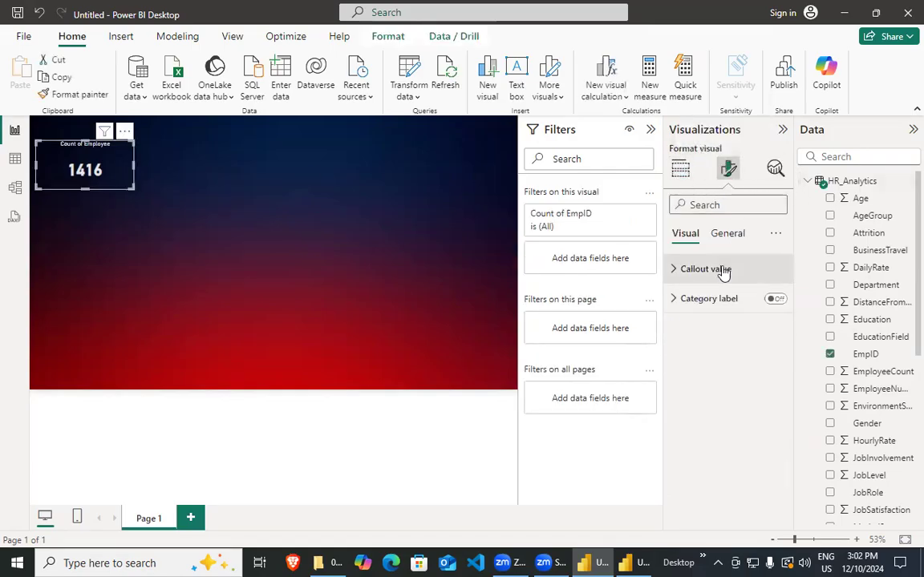
pyautogui.click(719, 232)
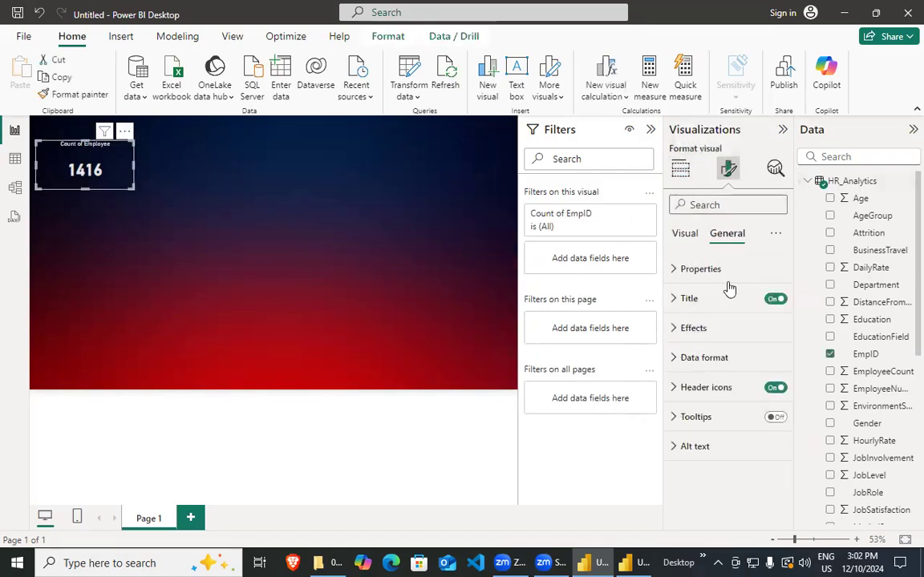
pyautogui.click(674, 299)
pyautogui.scroll(-5, 734, 437)
pyautogui.click(678, 392)
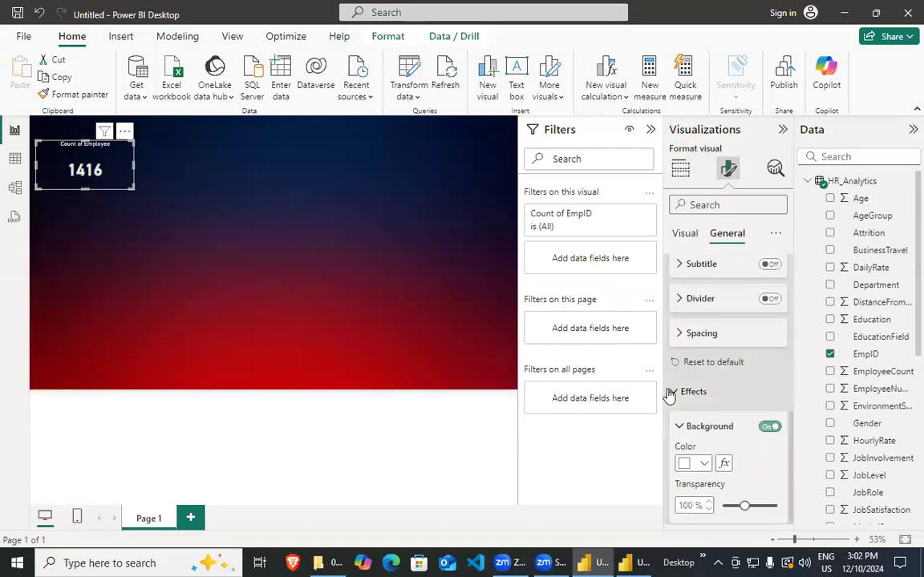
pyautogui.scroll(-4, 701, 441)
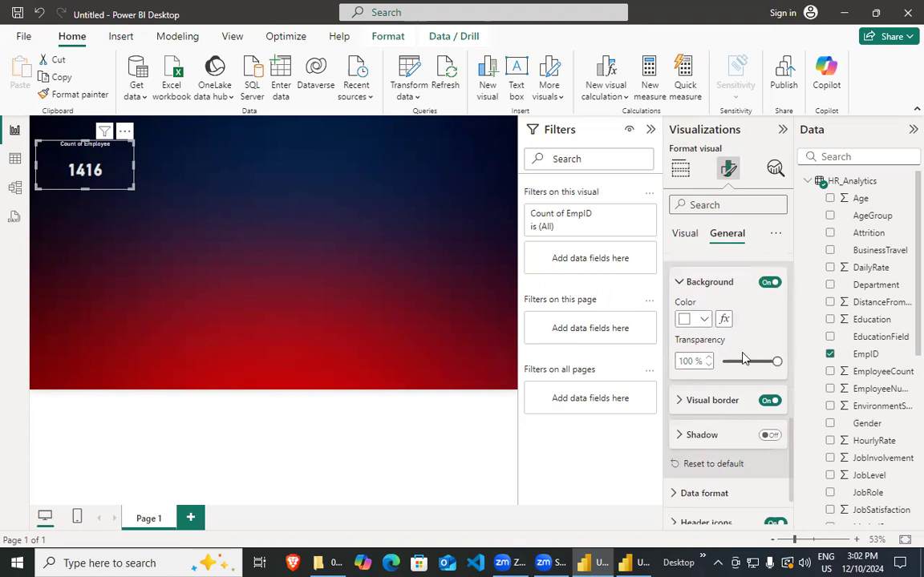
pyautogui.moveTo(768, 365)
pyautogui.mouseDown()
pyautogui.moveTo(740, 364)
pyautogui.moveTo(778, 366)
pyautogui.mouseUp()
pyautogui.click(680, 401)
pyautogui.scroll(-3, 704, 343)
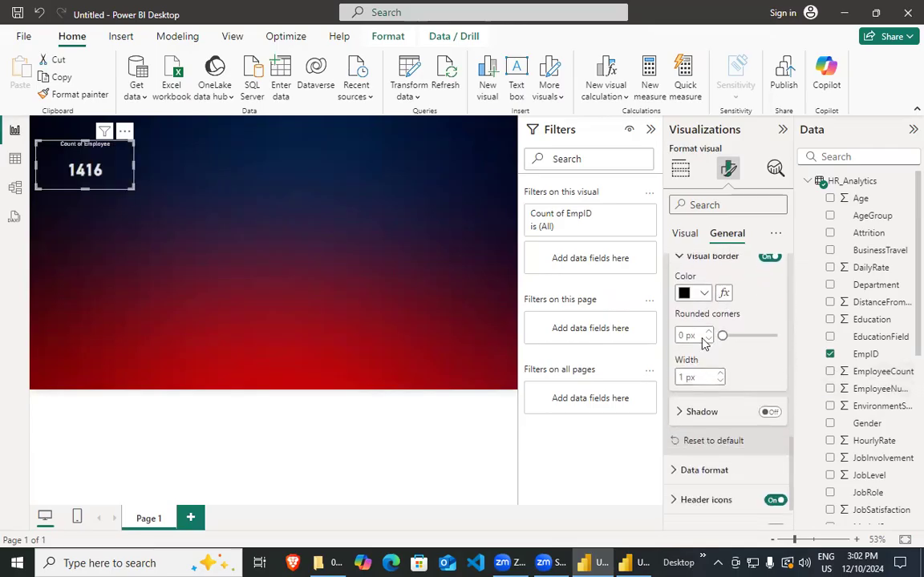
pyautogui.click(704, 294)
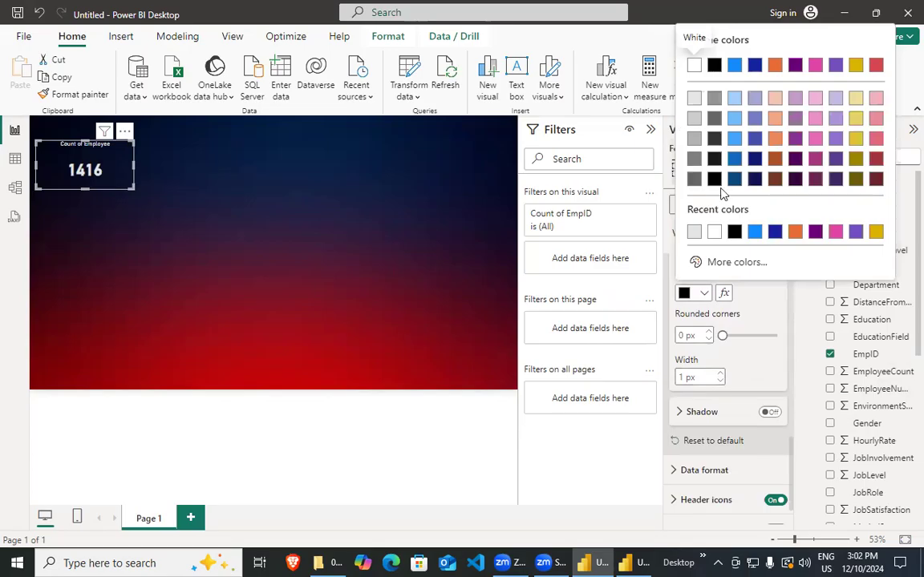
pyautogui.click(693, 159)
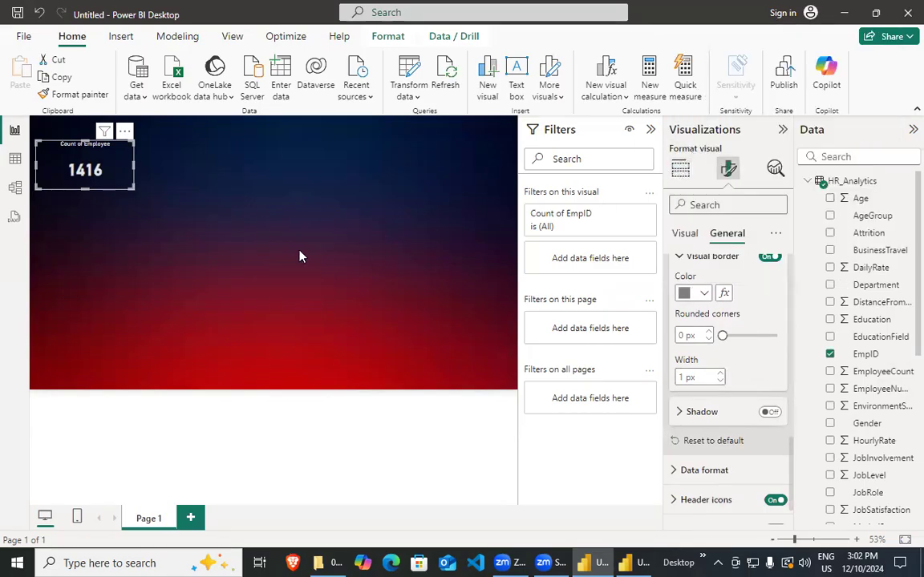
pyautogui.click(303, 376)
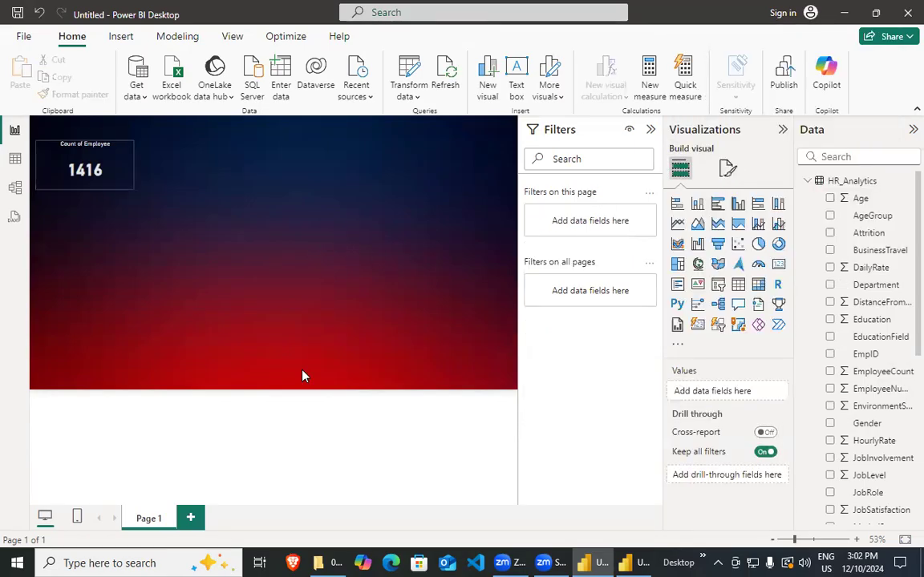
# Set the visual border colour of the Count of Employee card to white.
pyautogui.click(727, 168)
pyautogui.click(82, 160)
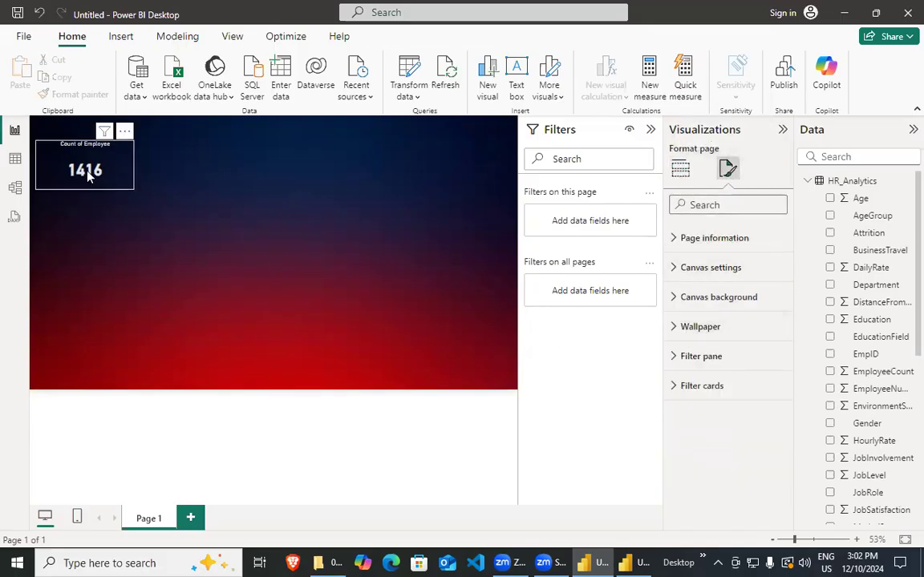
pyautogui.click(727, 233)
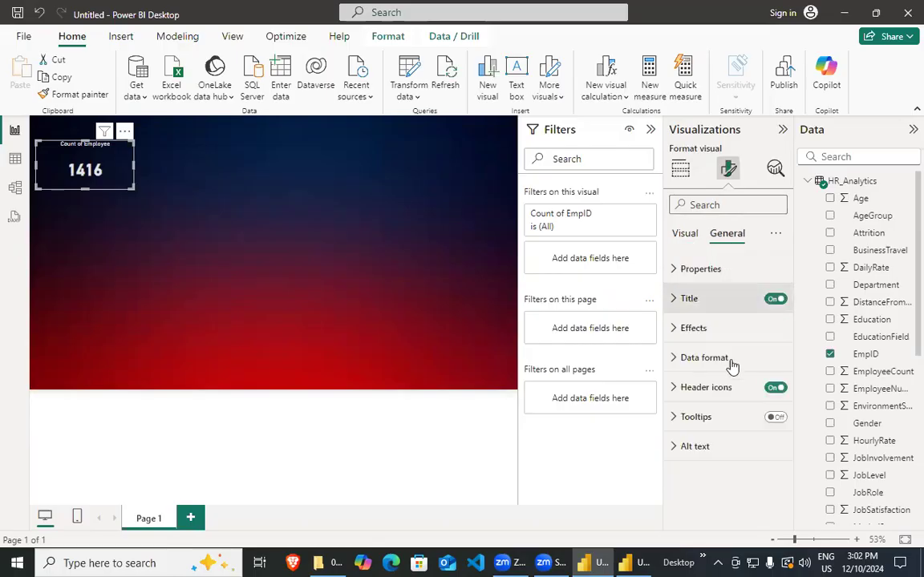
pyautogui.click(680, 330)
pyautogui.scroll(-3, 681, 419)
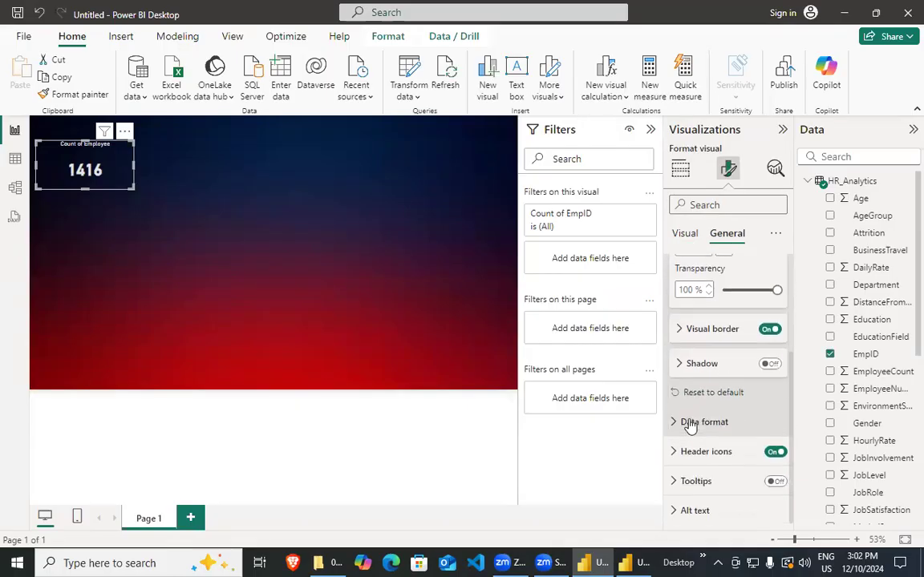
pyautogui.click(686, 332)
pyautogui.click(697, 365)
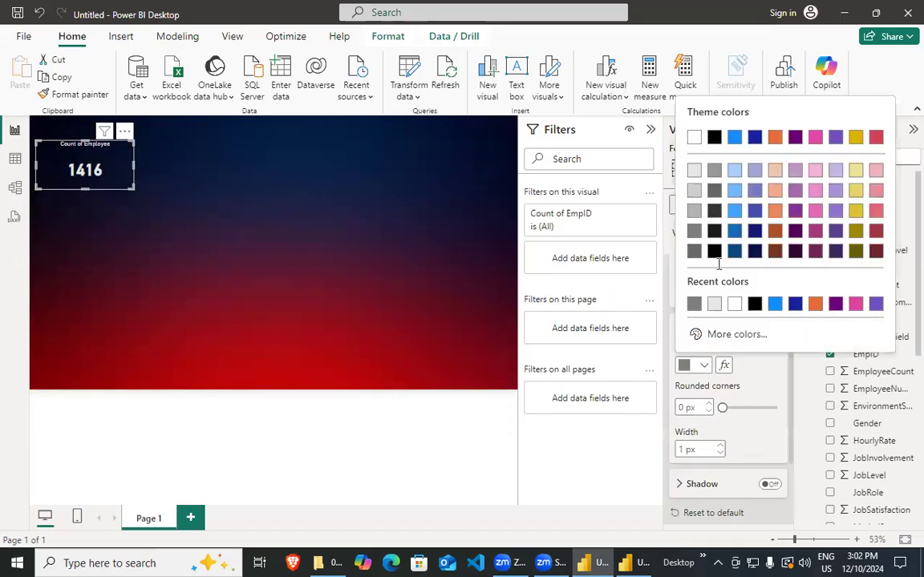
pyautogui.click(694, 140)
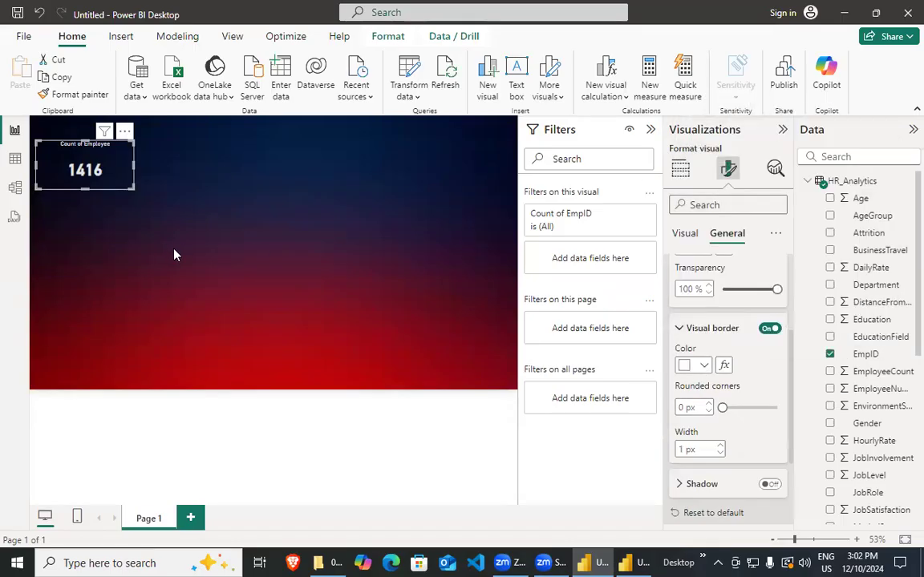
pyautogui.click(155, 315)
# Move the Count of Employee card slightly lower and add three copies of it in a row beside it.
pyautogui.moveTo(98, 186); pyautogui.dragTo(98, 197)
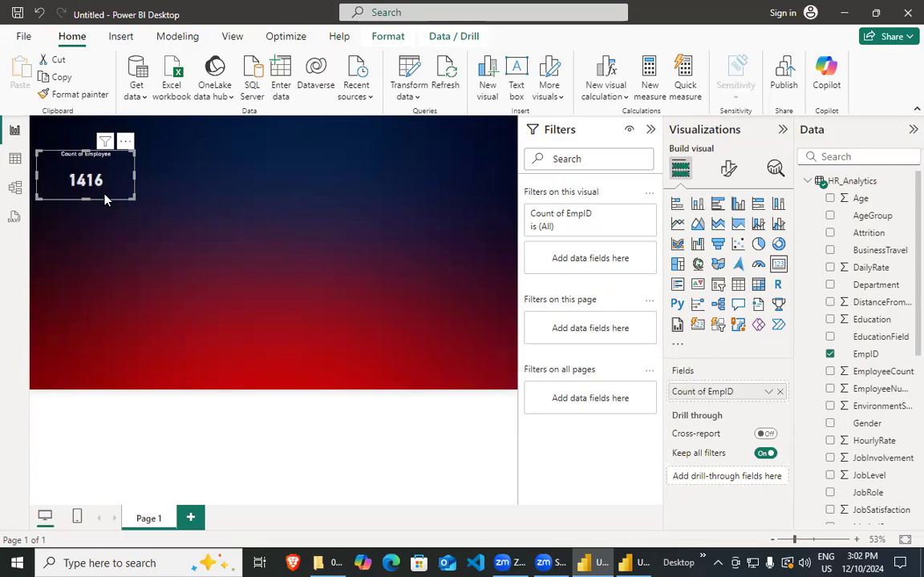
pyautogui.hotkey('ctrl', 'c')
pyautogui.hotkey('ctrl', 'v')
pyautogui.moveTo(104, 200); pyautogui.dragTo(211, 193)
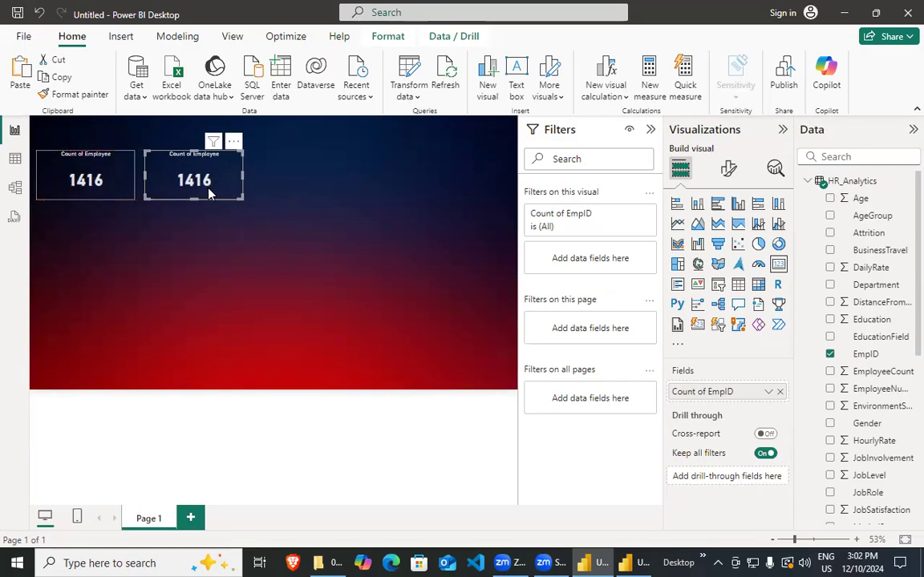
pyautogui.hotkey('ctrl', 'v')
pyautogui.moveTo(214, 190); pyautogui.dragTo(410, 180)
pyautogui.hotkey('ctrl', 'v')
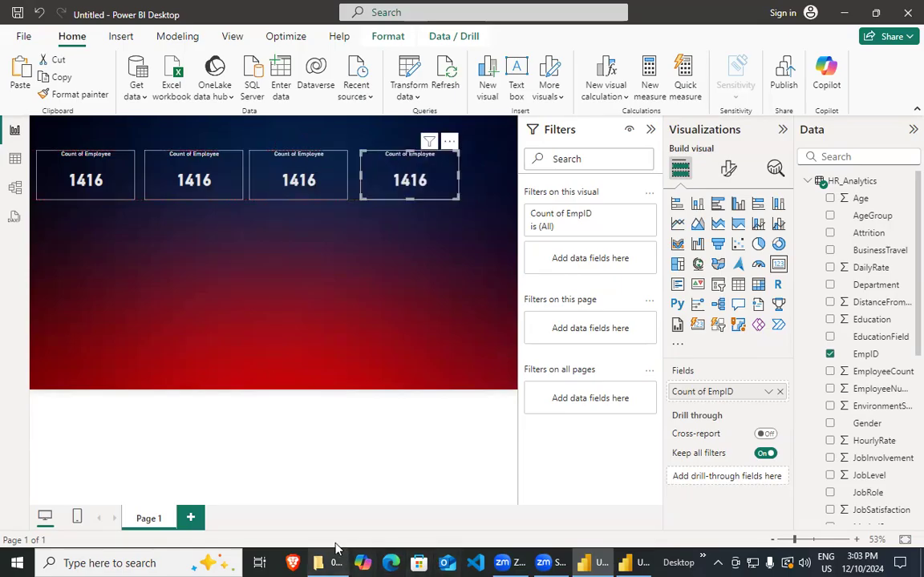
# Switch to the finished HR Analytics Dashboard report, check the Count of Employee card's size properties, and return to the working report.
pyautogui.click(627, 560)
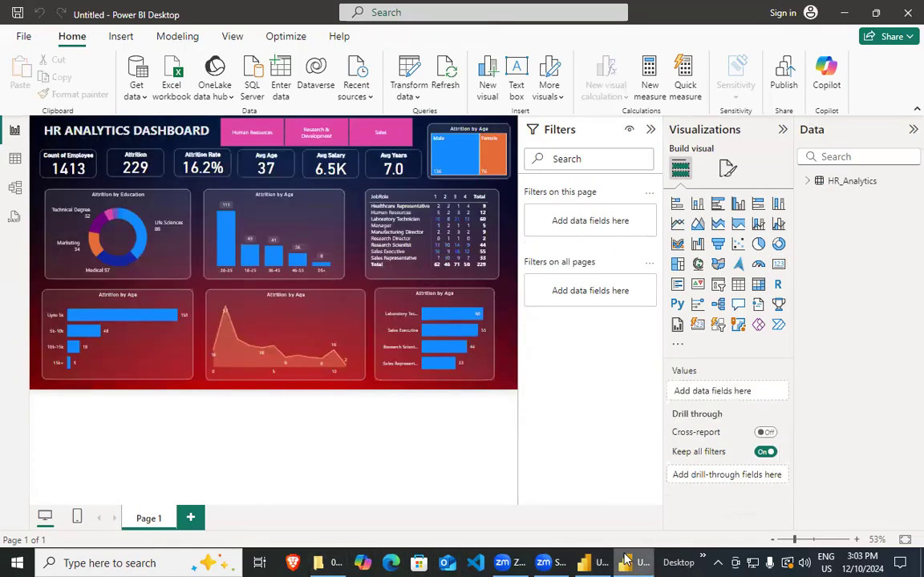
pyautogui.click(68, 164)
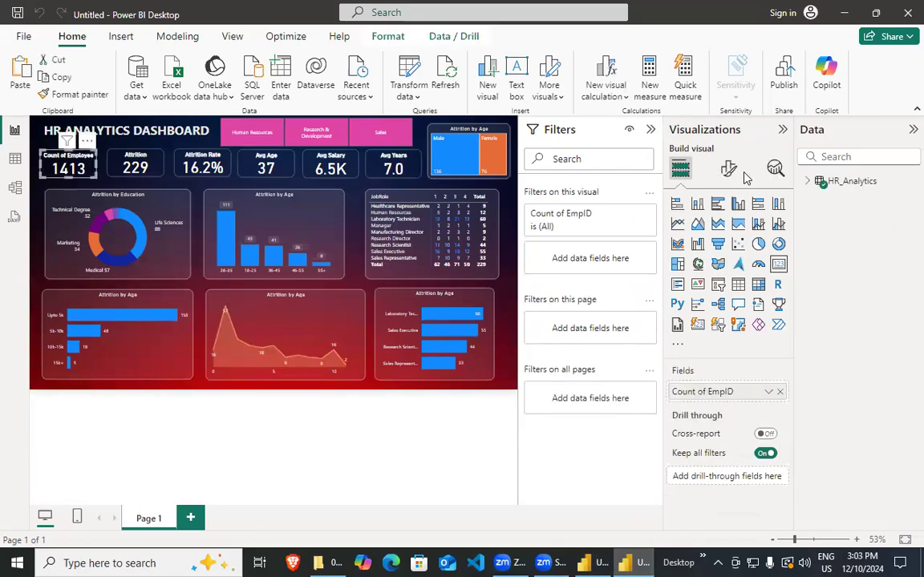
pyautogui.click(728, 168)
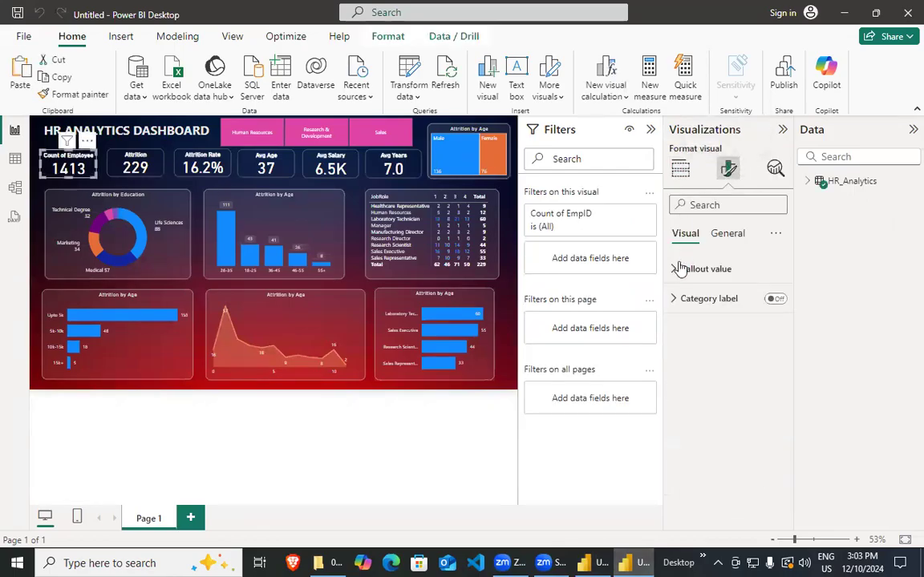
pyautogui.click(727, 233)
pyautogui.click(675, 271)
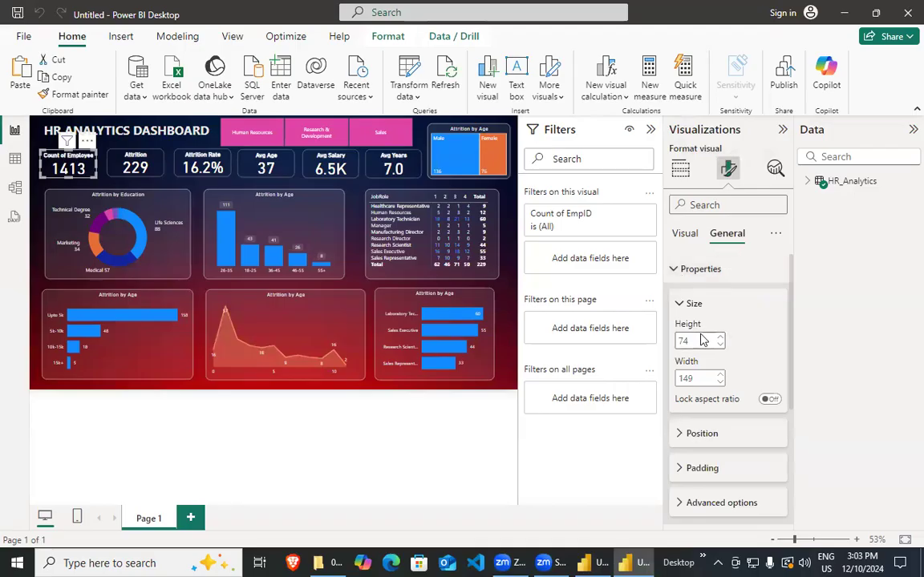
pyautogui.click(680, 169)
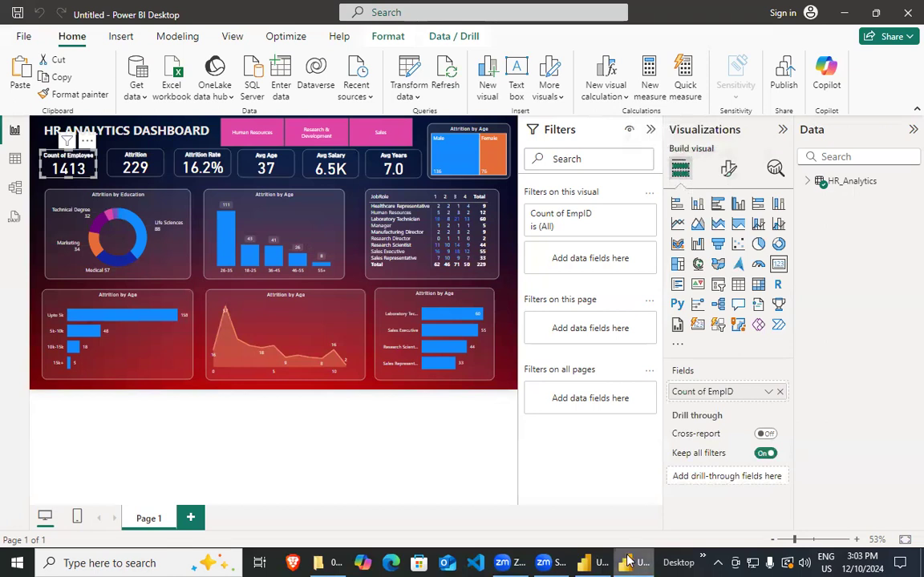
pyautogui.click(629, 561)
pyautogui.click(450, 143)
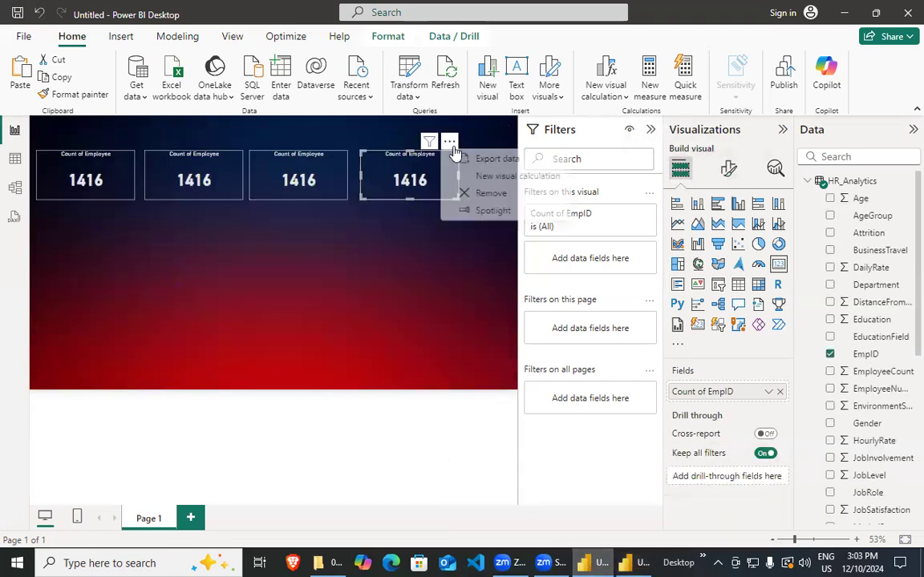
pyautogui.click(490, 194)
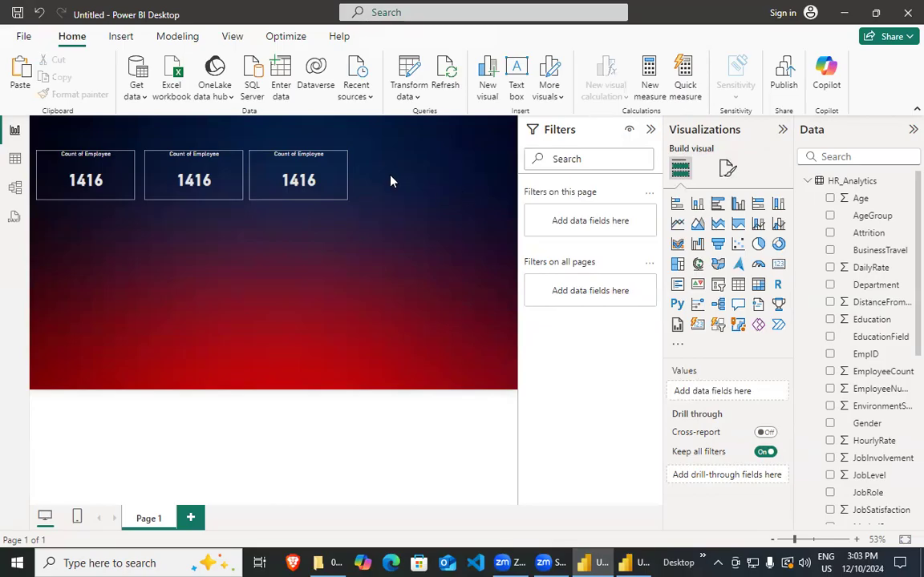
pyautogui.hotkey('ctrl', 'z')
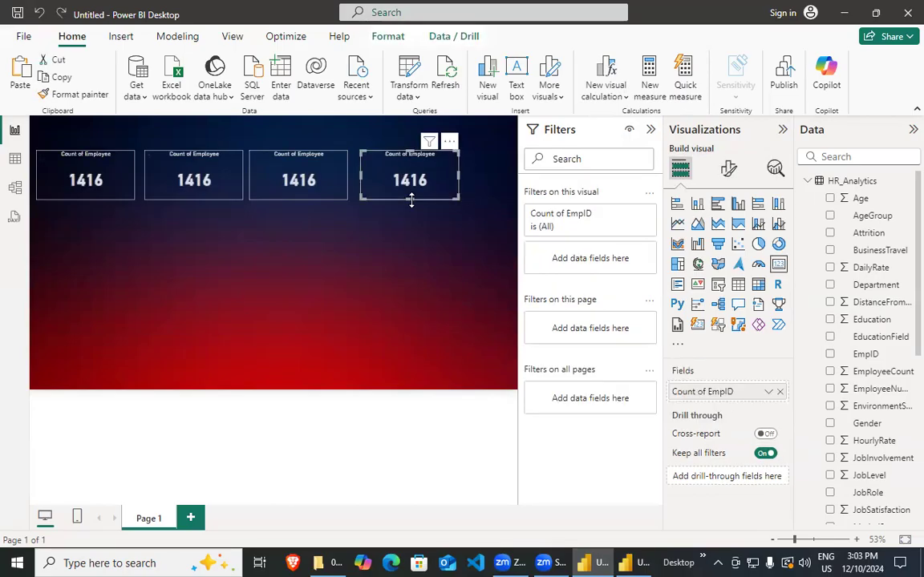
pyautogui.click(392, 223)
# Set the first Count of Employee card's height to 79 and its width to 149.
pyautogui.click(111, 174)
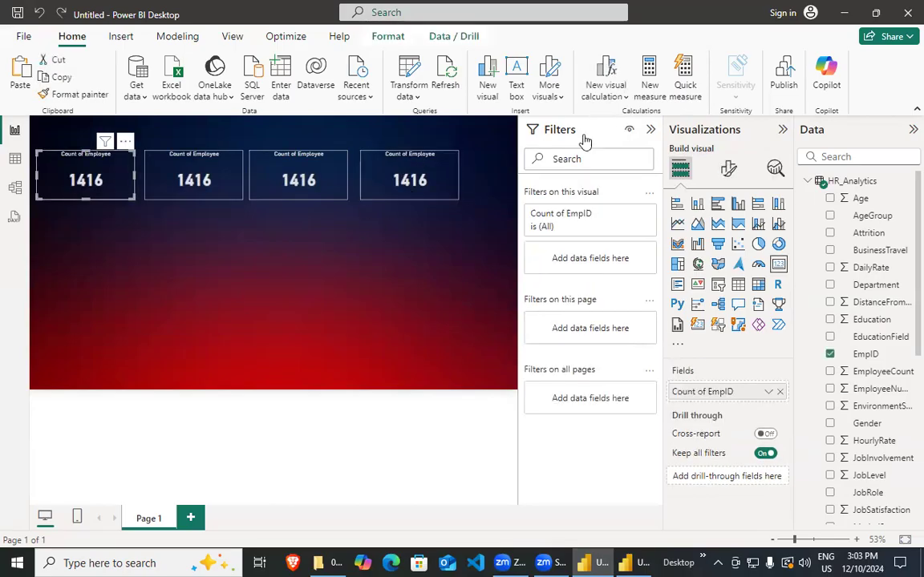
pyautogui.click(725, 167)
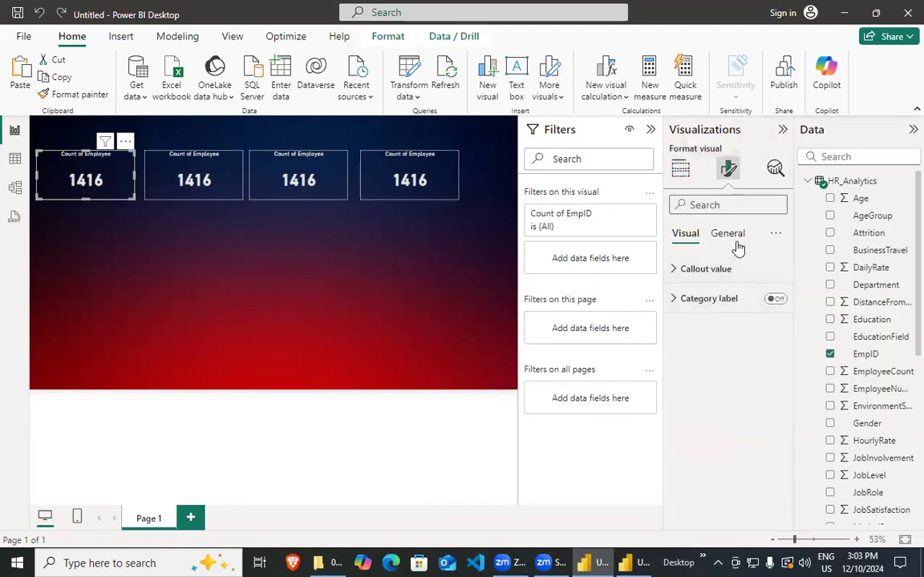
pyautogui.click(726, 233)
pyautogui.click(677, 273)
pyautogui.doubleClick(703, 339)
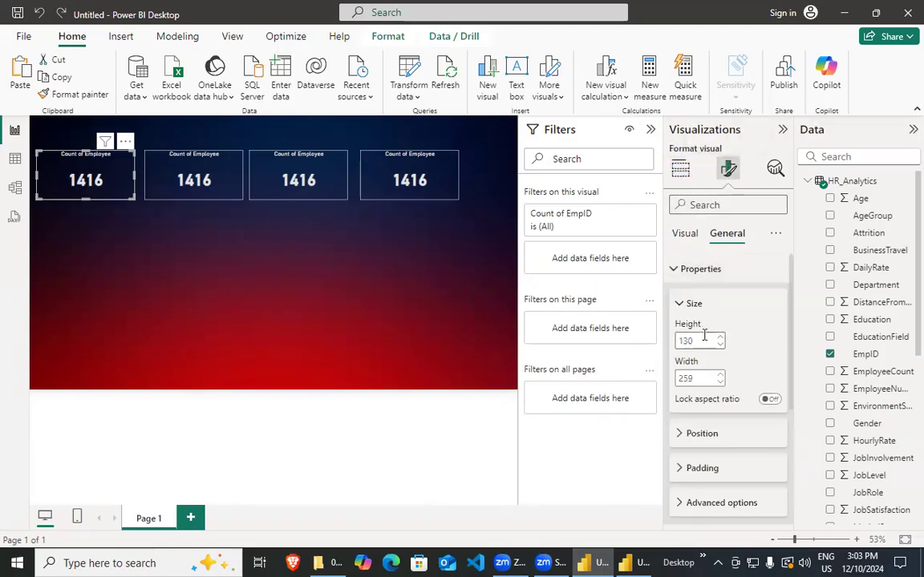
pyautogui.press('BackSpace')
pyautogui.write('79')
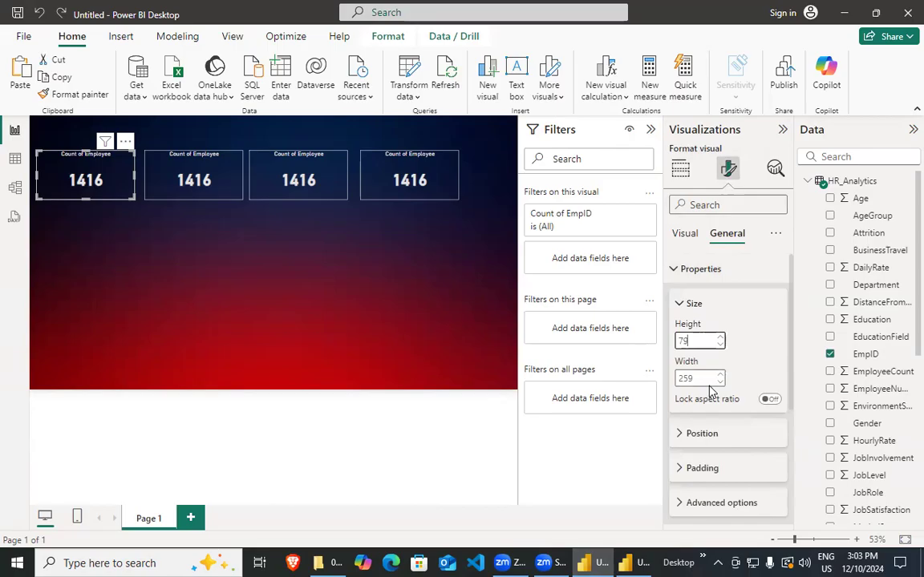
pyautogui.doubleClick(709, 378)
pyautogui.press('BackSpace')
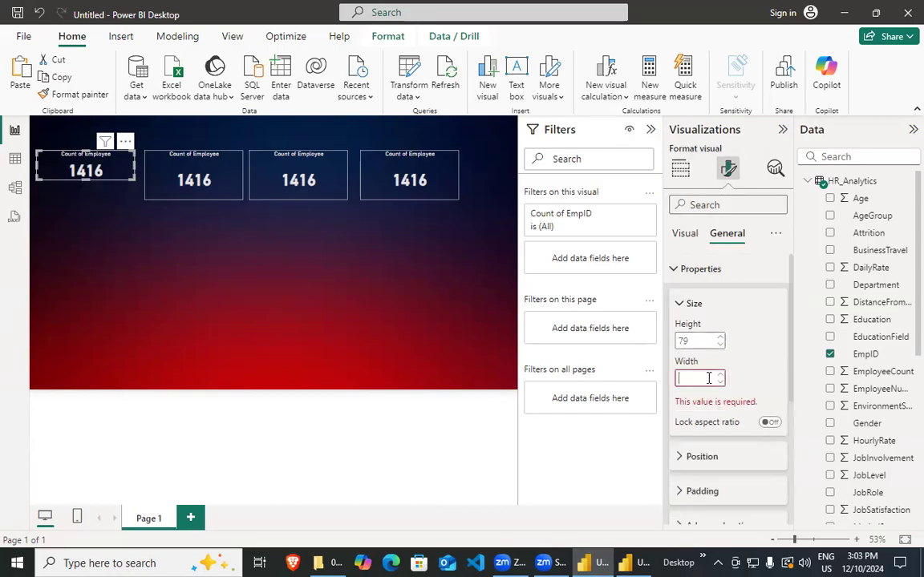
pyautogui.write('149')
pyautogui.press('Return')
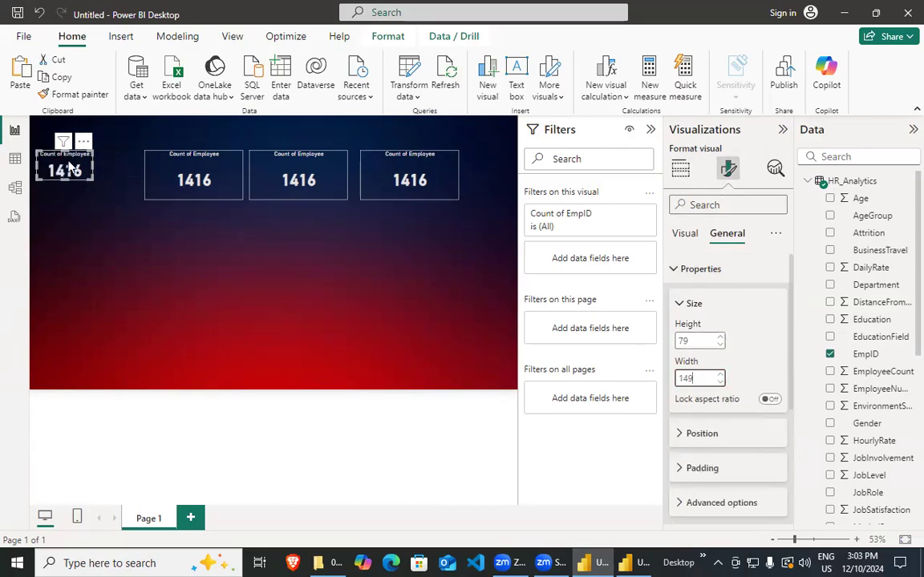
# Set the second card's height to 79 and its width to 146.
pyautogui.click(165, 184)
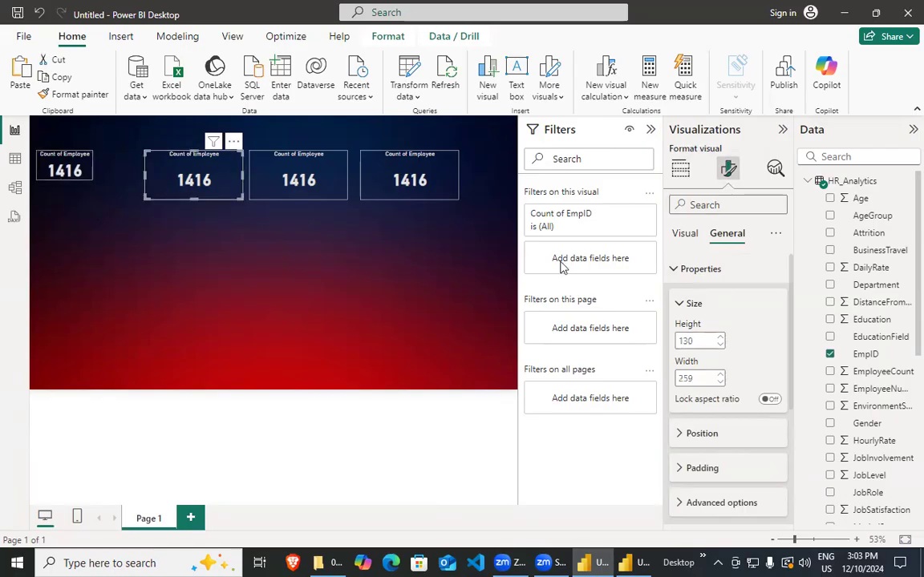
pyautogui.doubleClick(713, 341)
pyautogui.press('BackSpace')
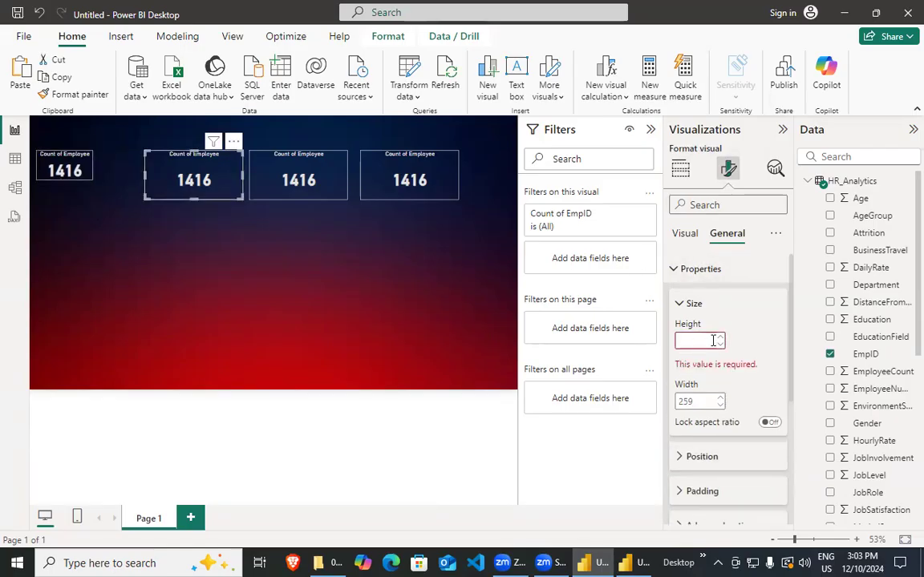
pyautogui.write('79')
pyautogui.press('Return')
pyautogui.doubleClick(696, 382)
pyautogui.press('BackSpace')
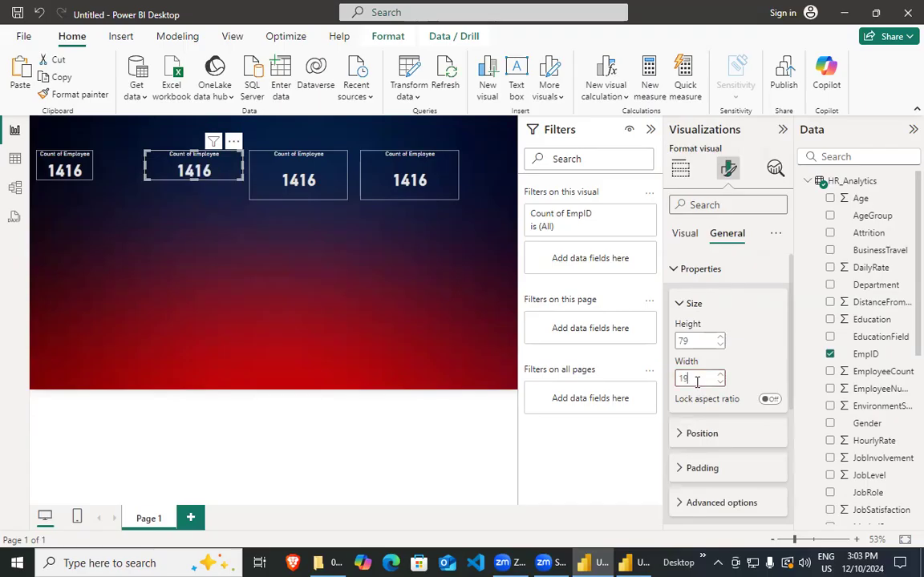
pyautogui.write('19')
pyautogui.press('Return')
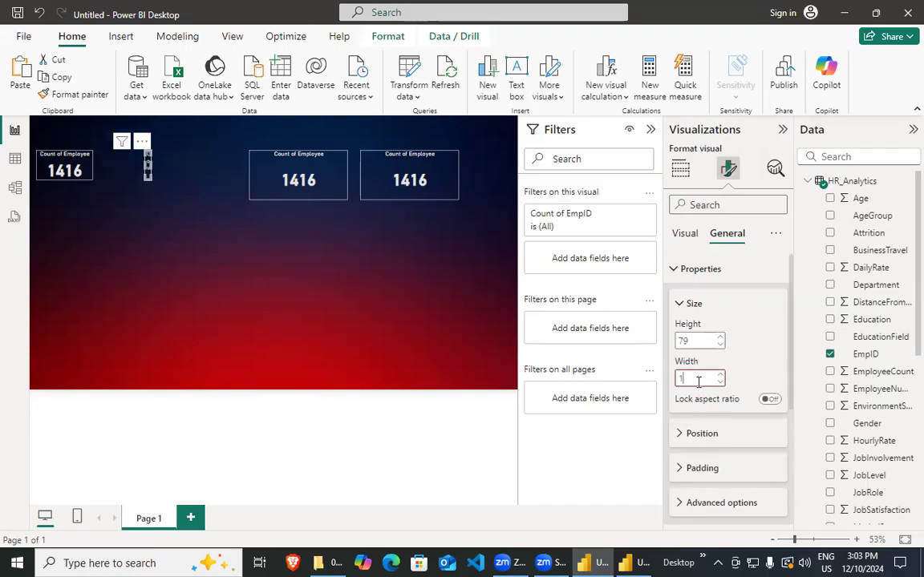
pyautogui.press('Return')
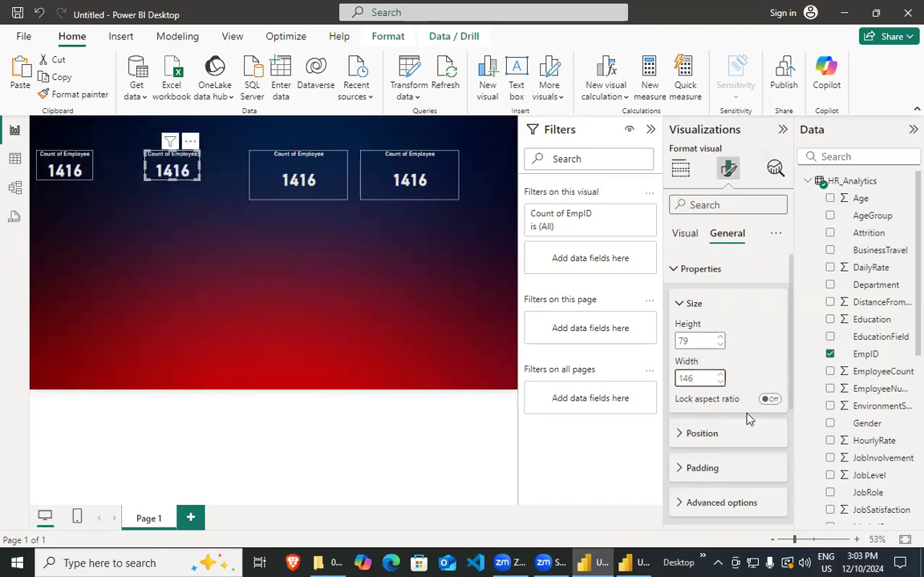
# Set the third card's height to 79 and its width to 149.
pyautogui.click(318, 178)
pyautogui.doubleClick(700, 341)
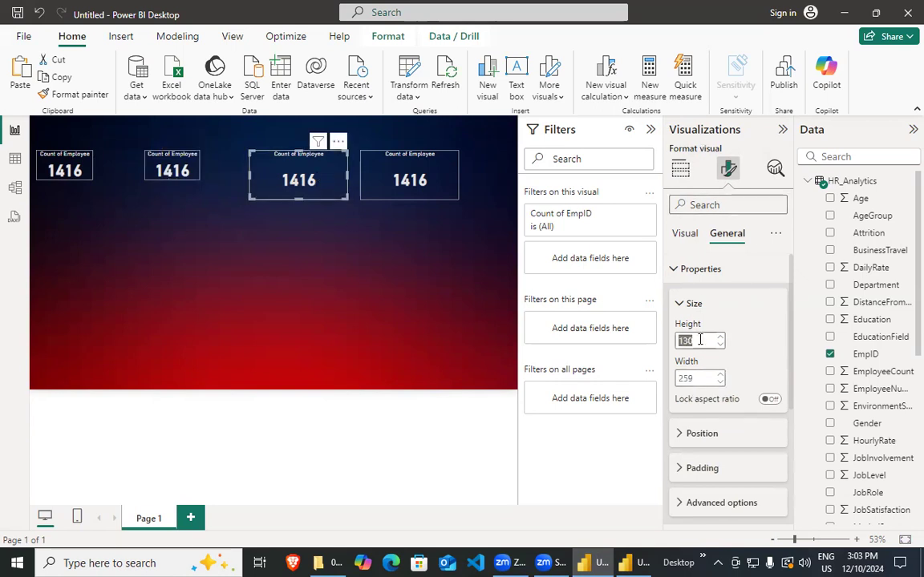
pyautogui.press('BackSpace')
pyautogui.write('79')
pyautogui.doubleClick(701, 378)
pyautogui.press('BackSpace')
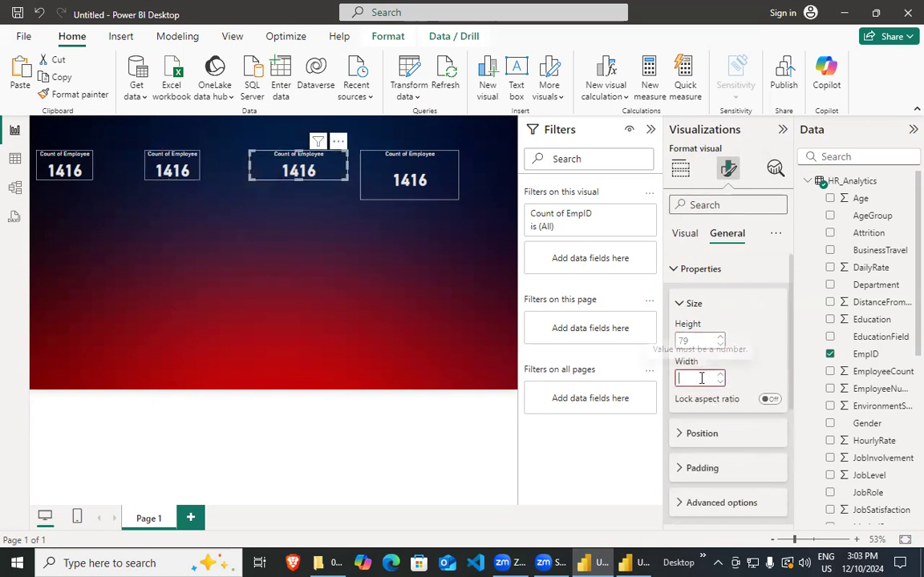
pyautogui.write('145')
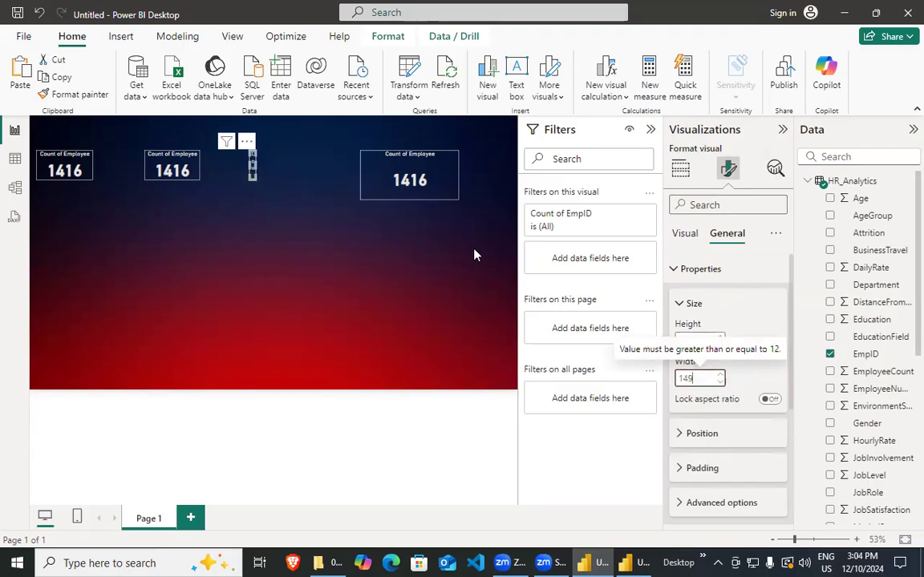
# Resize the fourth card to a height of 79 and a width of 149.
pyautogui.click(405, 175)
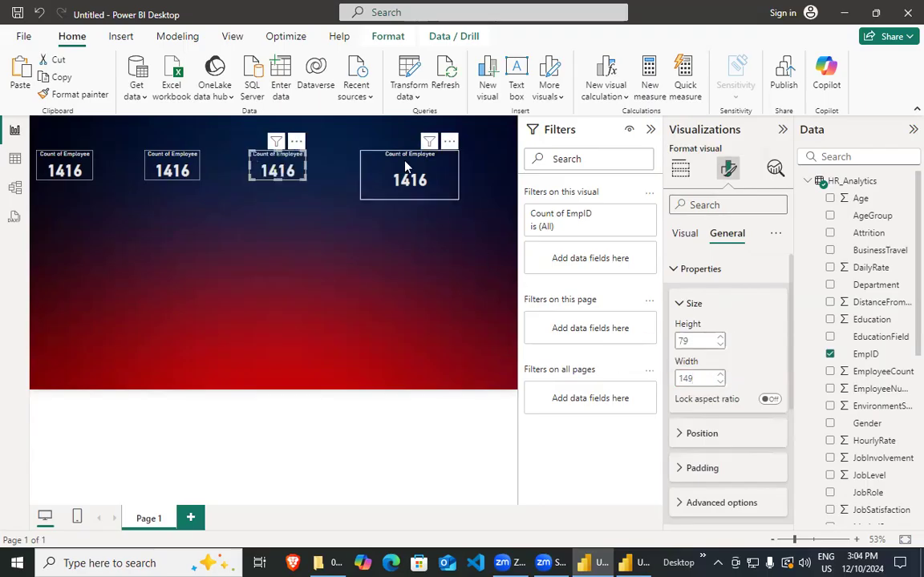
pyautogui.press('BackSpace')
pyautogui.write('79')
pyautogui.doubleClick(695, 377)
pyautogui.press('BackSpace')
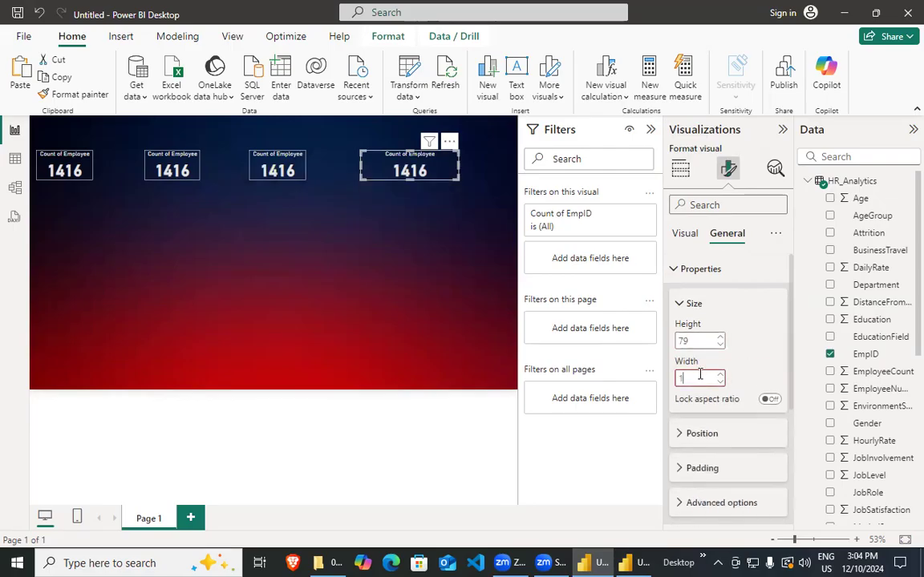
pyautogui.write('149')
pyautogui.press('Return')
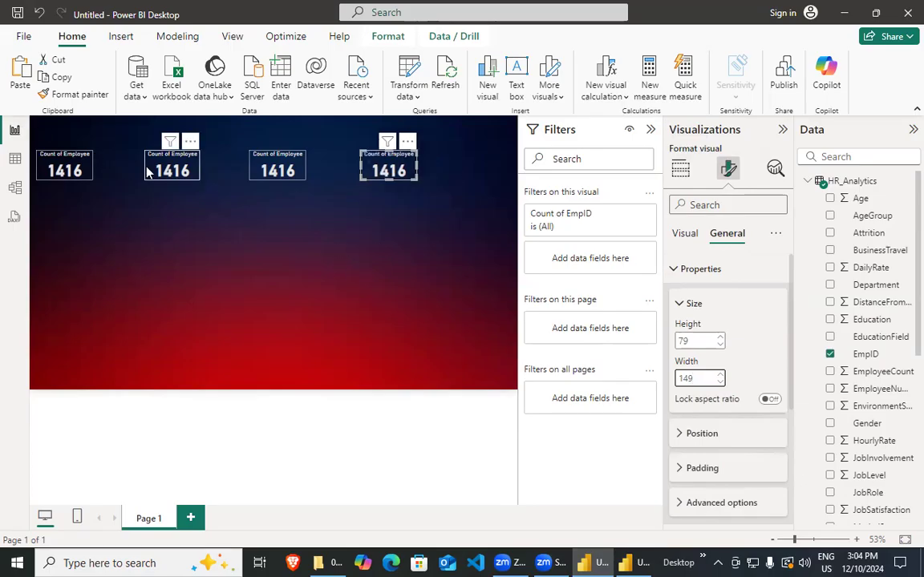
# Move the second, third and fourth Count of Employee cards closer together in one row beside the first card.
pyautogui.moveTo(161, 170); pyautogui.dragTo(125, 170)
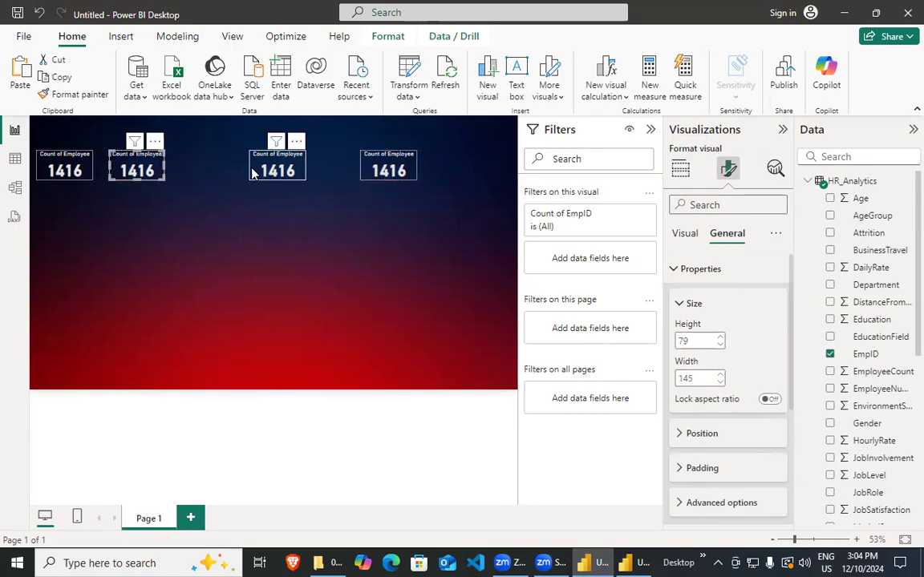
pyautogui.moveTo(265, 171); pyautogui.dragTo(217, 172)
pyautogui.moveTo(373, 184); pyautogui.dragTo(287, 183)
pyautogui.moveTo(211, 171); pyautogui.dragTo(188, 176)
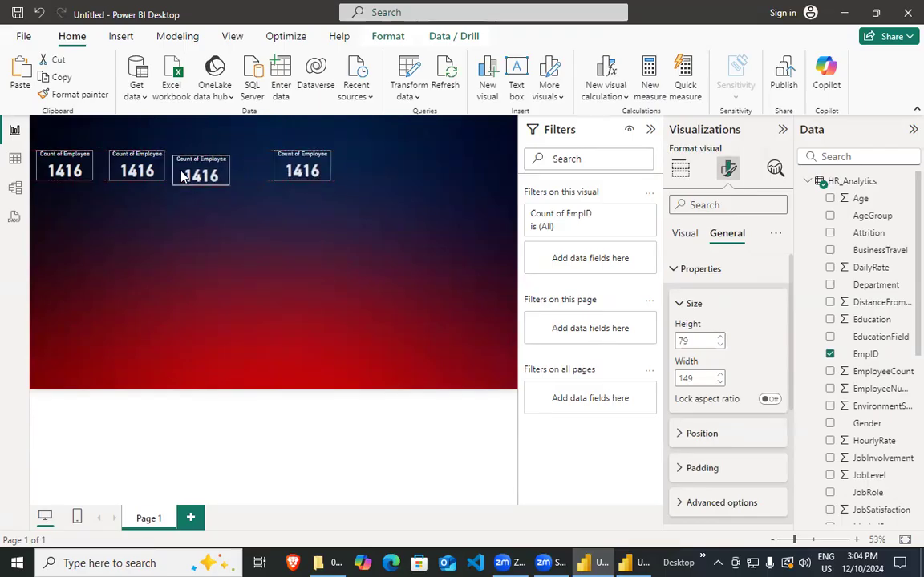
pyautogui.moveTo(298, 176); pyautogui.dragTo(268, 175)
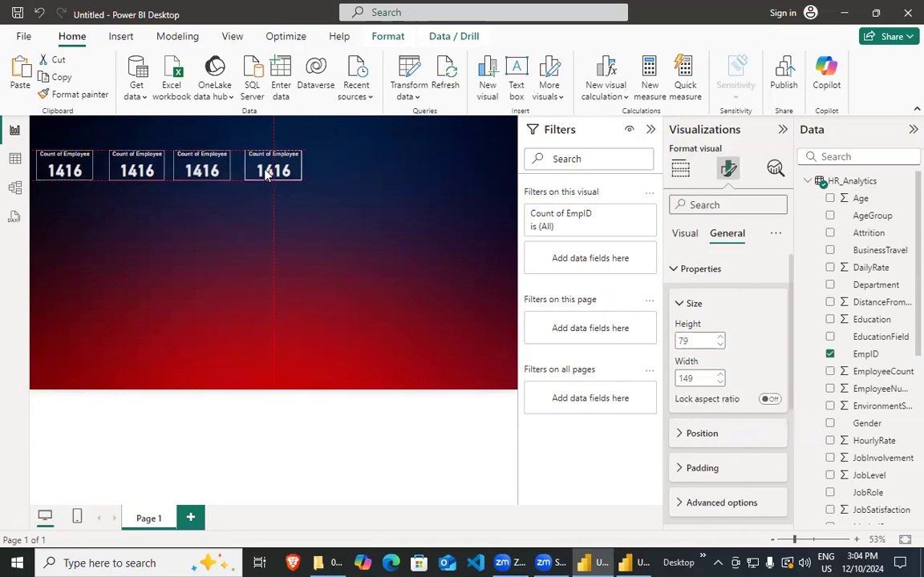
pyautogui.moveTo(137, 171); pyautogui.dragTo(128, 170)
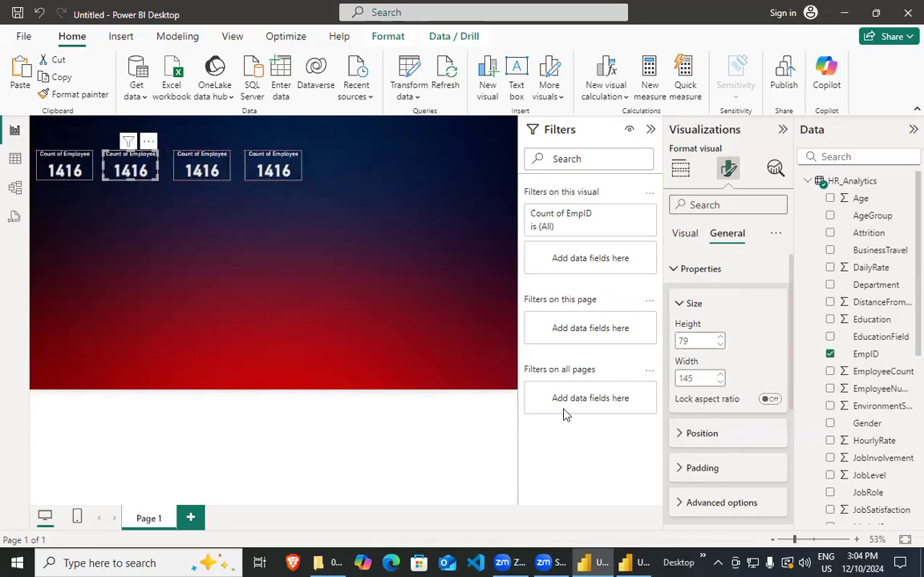
# Switch to the finished reference dashboard and examine the field behind its Attrition card and that field's column properties.
pyautogui.click(639, 562)
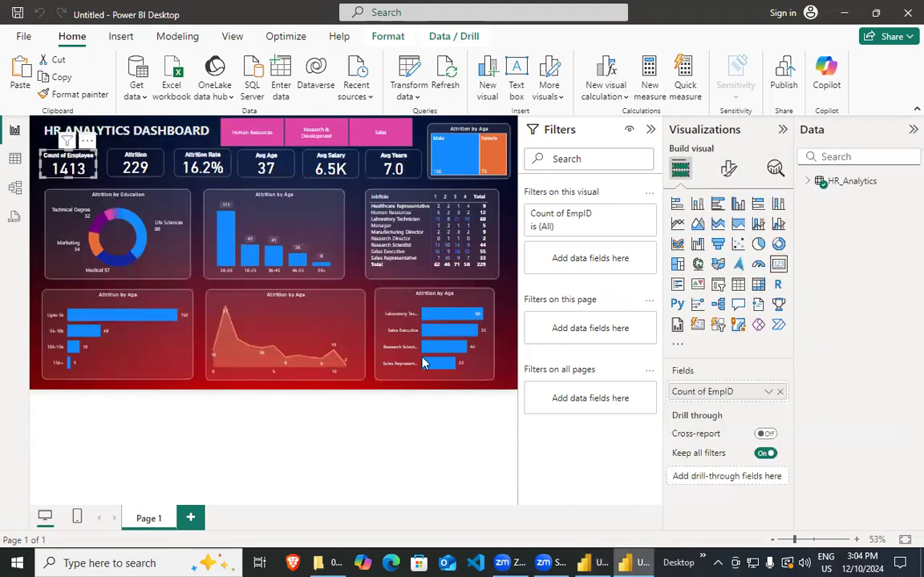
pyautogui.click(137, 161)
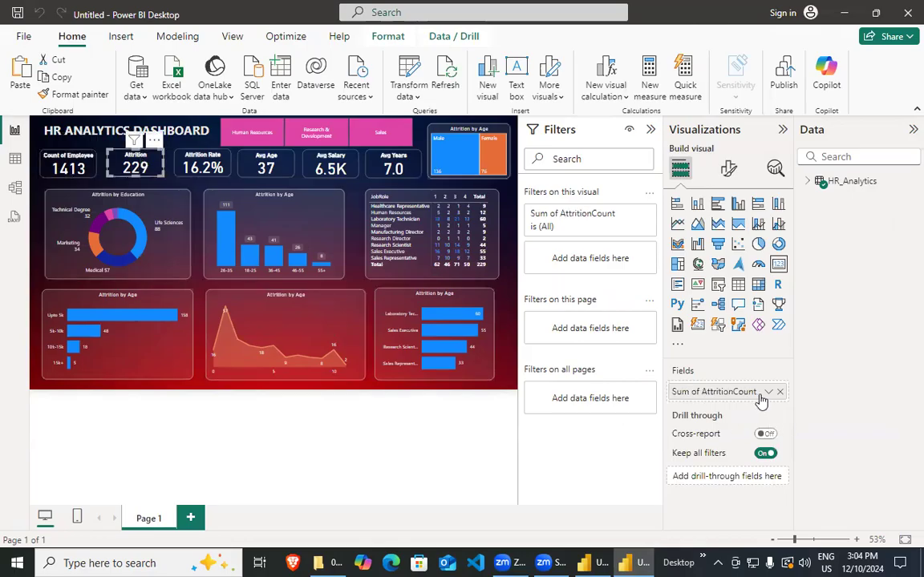
pyautogui.click(807, 181)
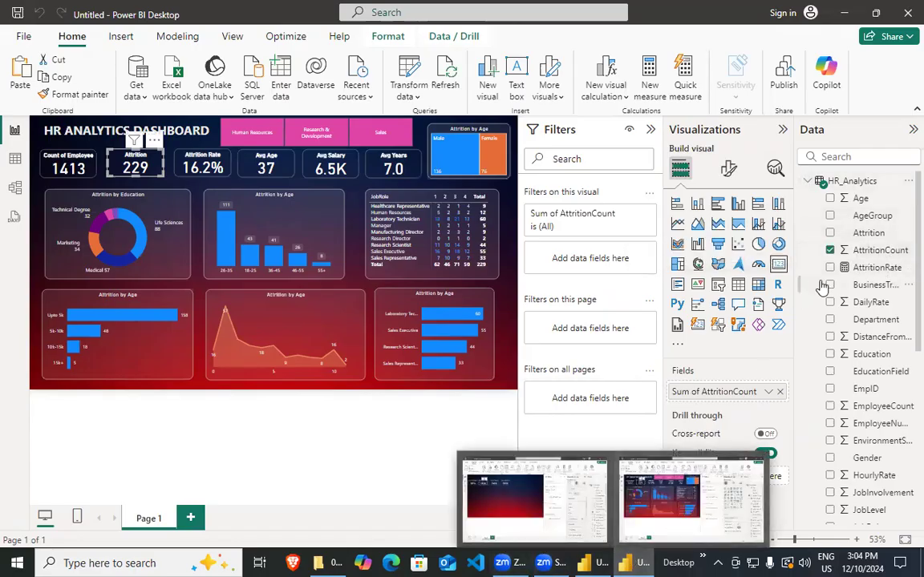
pyautogui.click(878, 251)
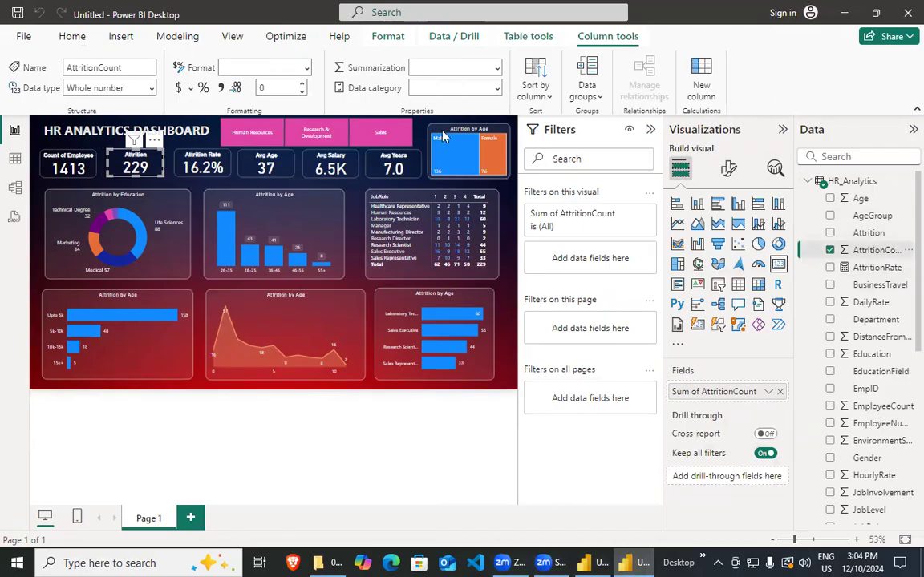
pyautogui.click(72, 36)
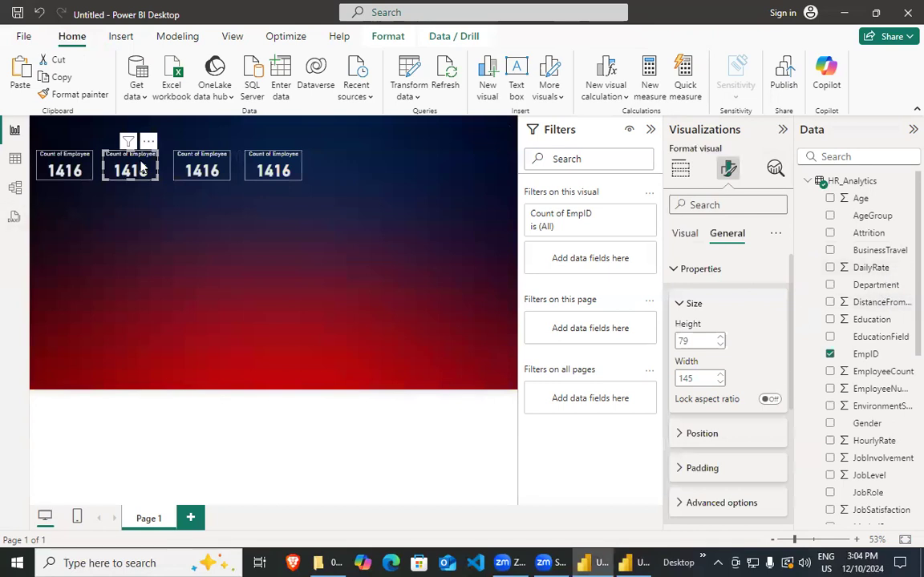
# Replace the EmpID field in the second card with the Attrition field.
pyautogui.scroll(-5, 775, 343)
pyautogui.scroll(5, 747, 334)
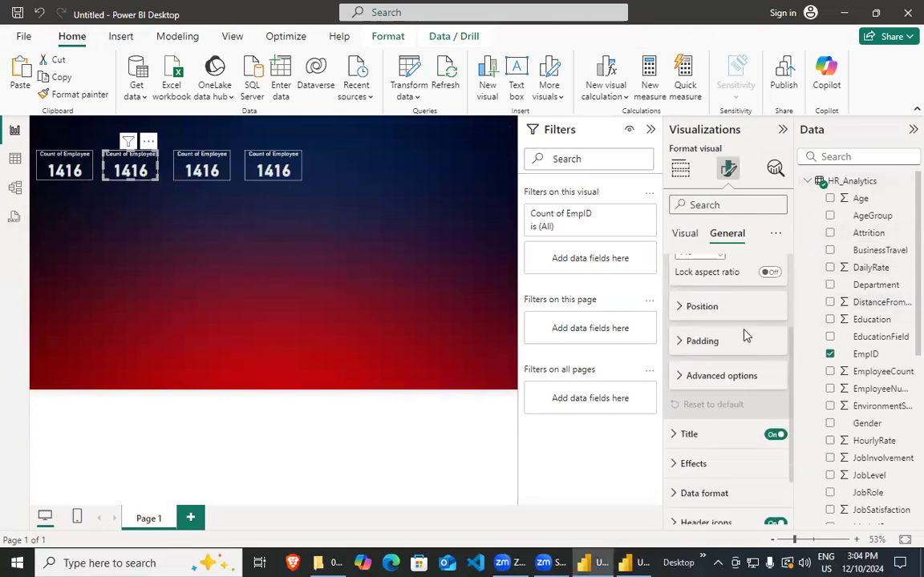
pyautogui.click(673, 269)
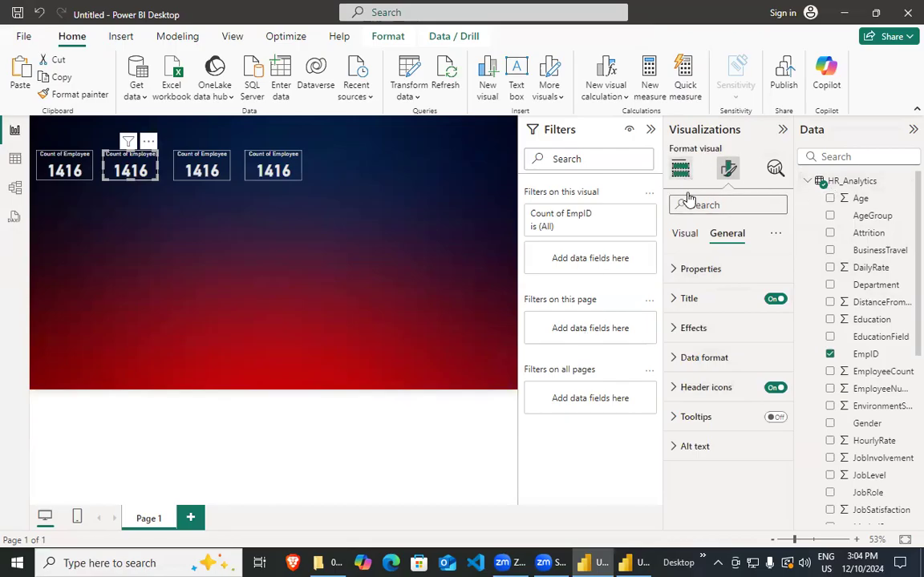
pyautogui.click(680, 169)
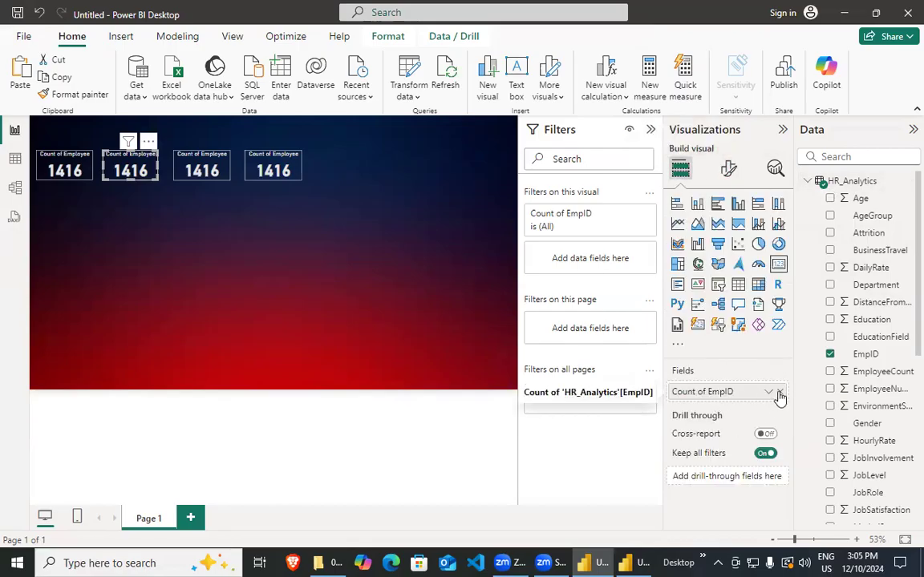
pyautogui.click(777, 393)
pyautogui.moveTo(870, 233); pyautogui.dragTo(740, 393)
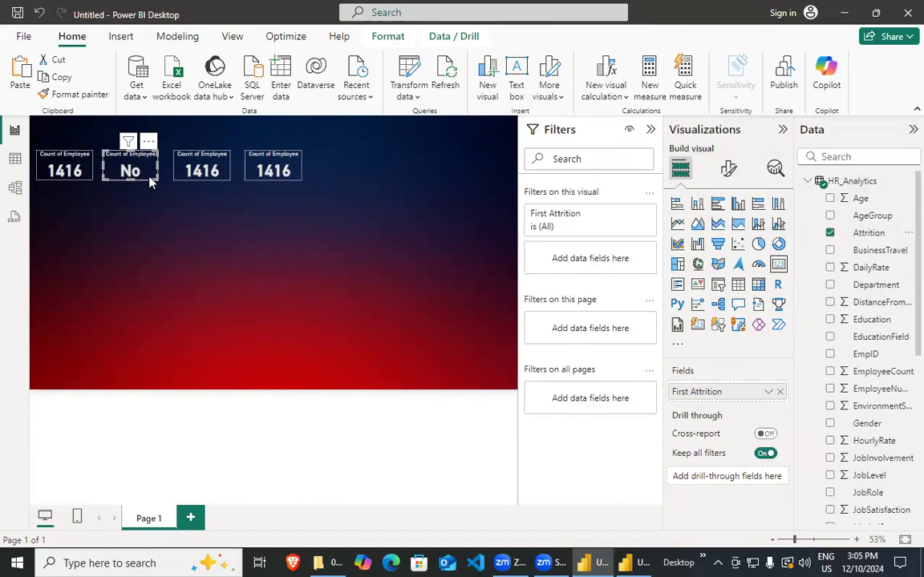
# Create a new measure in the HR_Analytics table and name it AttritionCount.
pyautogui.rightClick(904, 235)
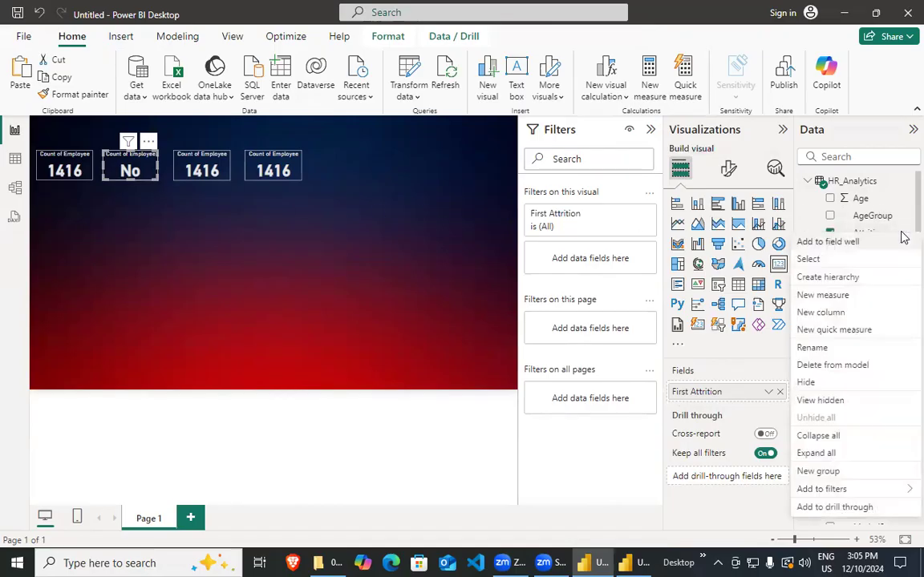
pyautogui.click(843, 297)
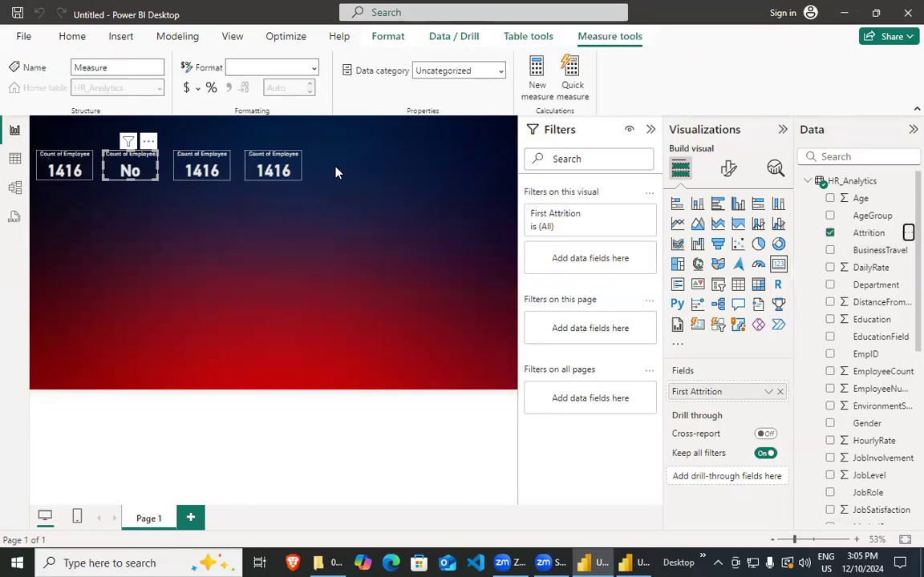
pyautogui.click(904, 9)
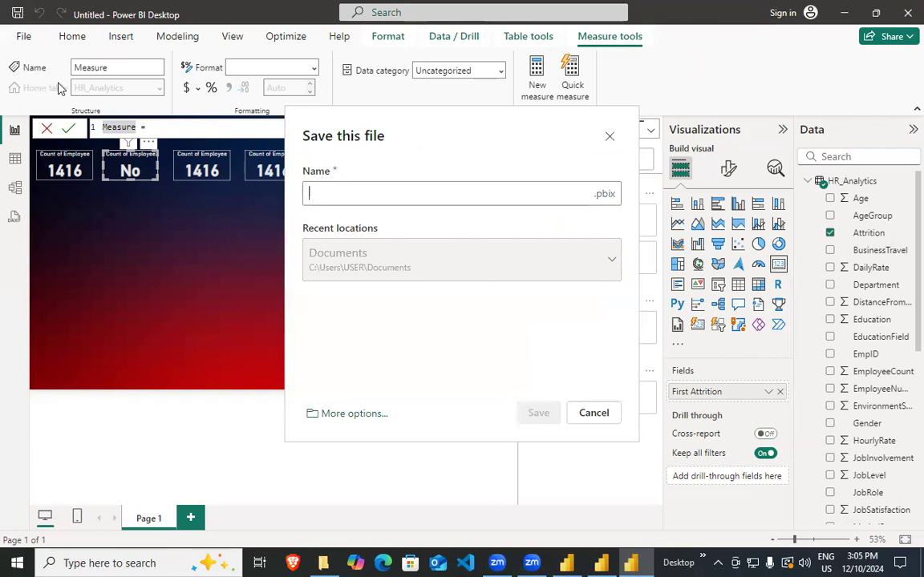
pyautogui.click(612, 137)
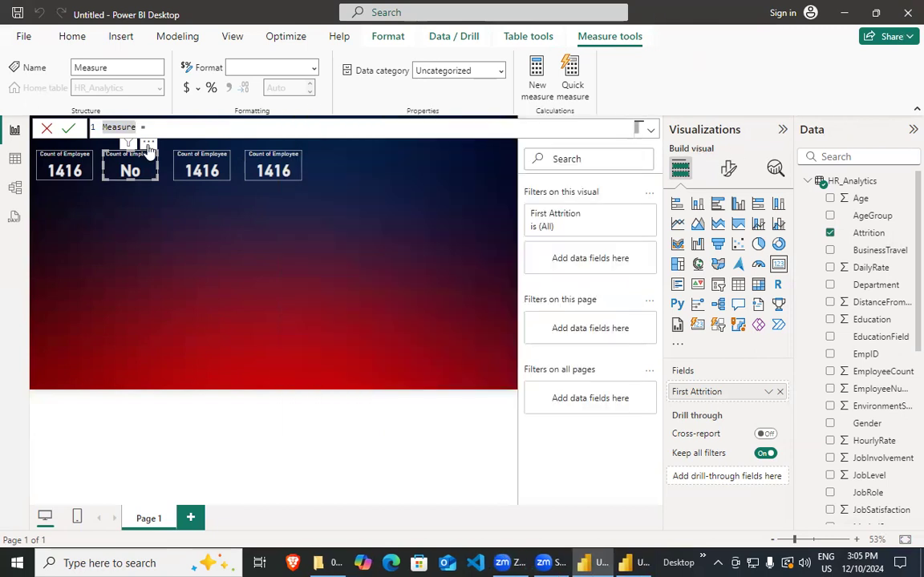
pyautogui.press('BackSpace')
pyautogui.press('BackSpace')
pyautogui.press('BackSpace')
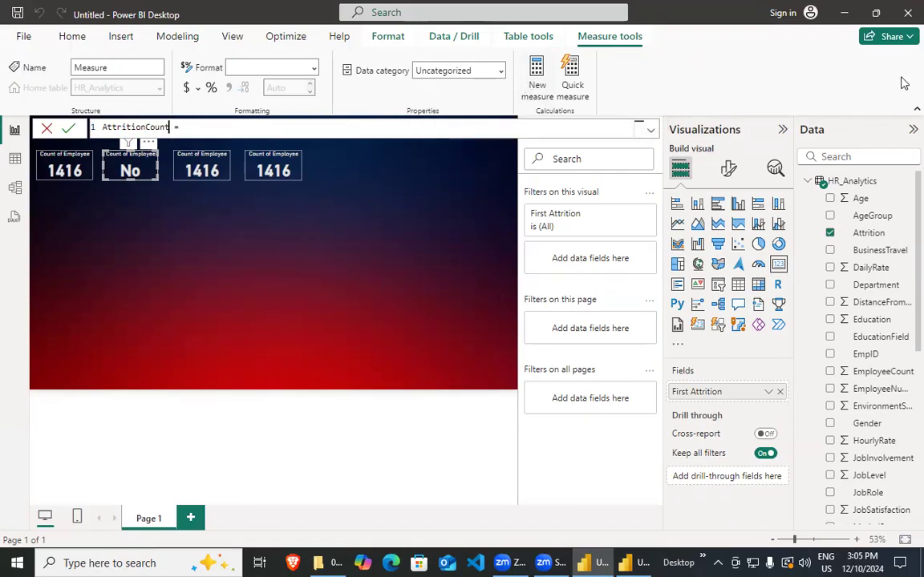
# Define the AttritionCount measure as sum(HR_Analytics[Attrition]) and commit the formula.
pyautogui.write('sum')
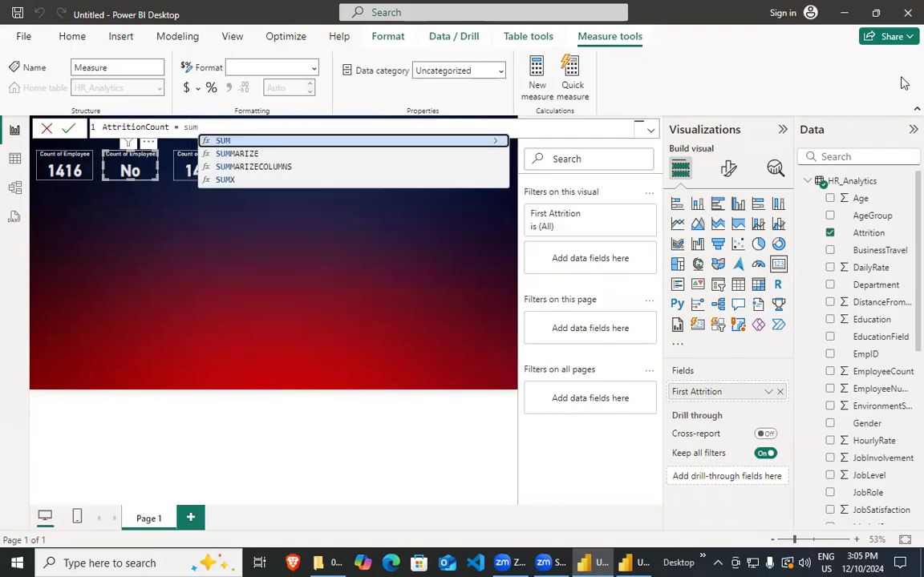
pyautogui.write('(hr')
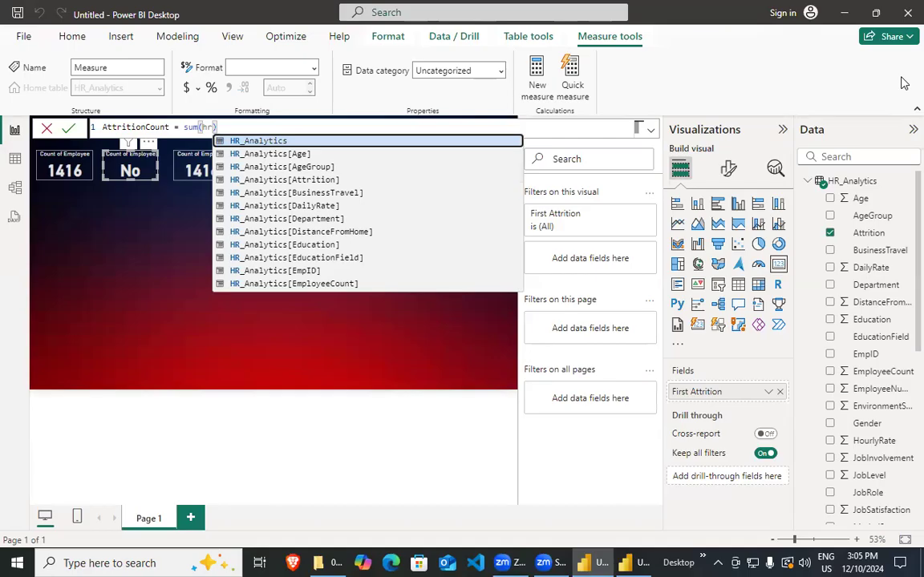
pyautogui.press('Tab')
pyautogui.write('[]')
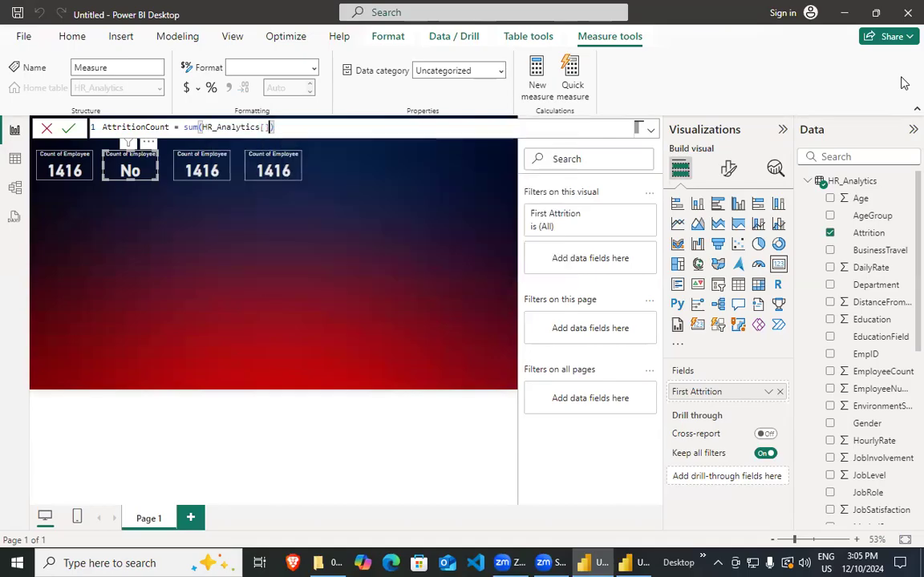
pyautogui.write('a')
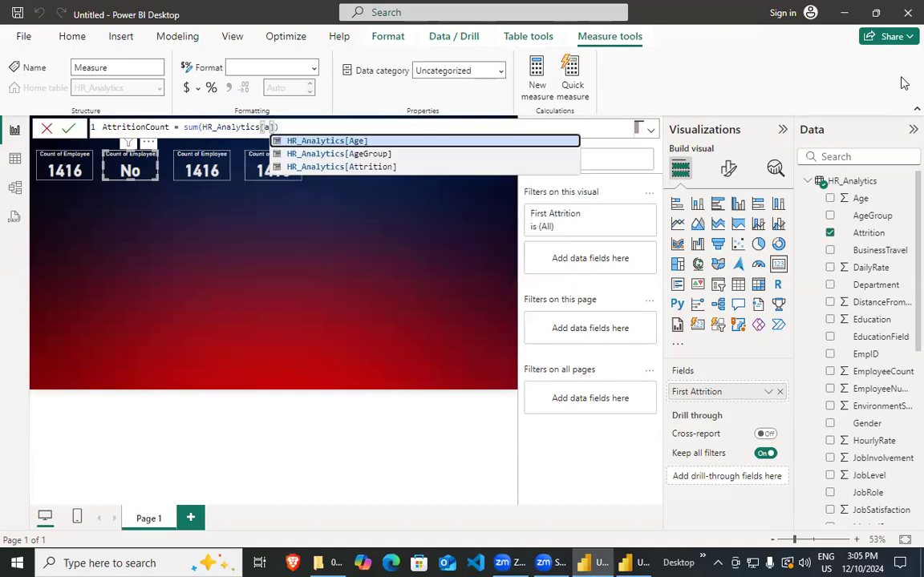
pyautogui.press('Down')
pyautogui.press('Down')
pyautogui.press('Tab')
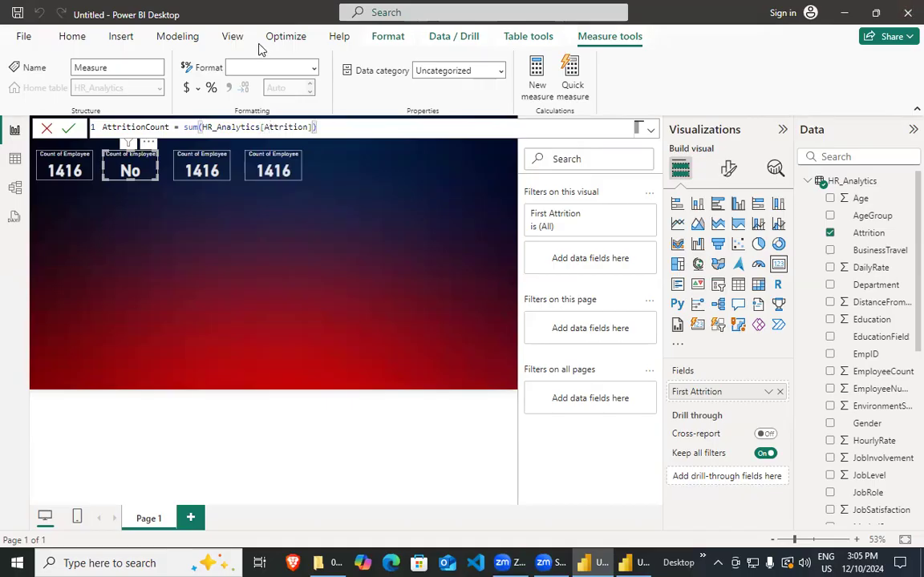
pyautogui.click(69, 129)
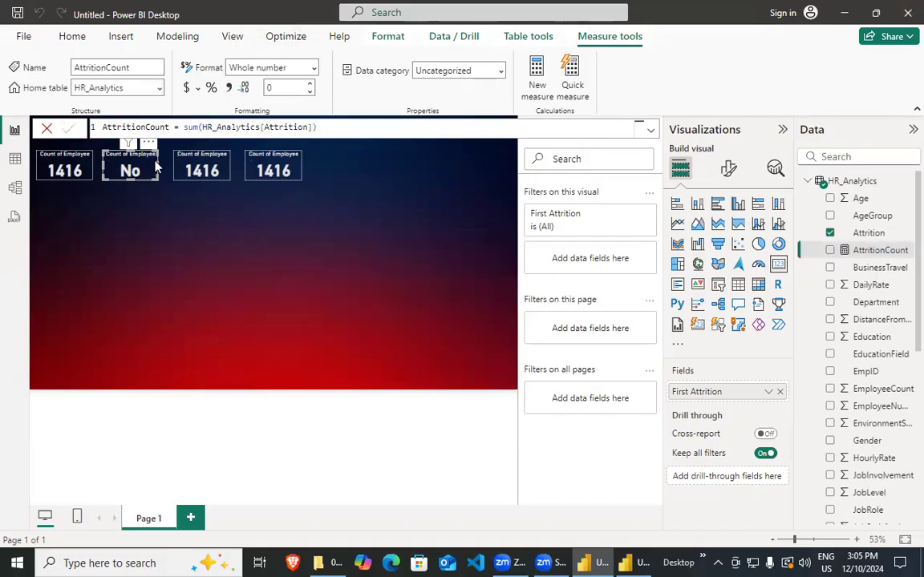
# Replace the Attrition field in the second card with the AttritionCount measure and check the measure's available options.
pyautogui.moveTo(878, 250); pyautogui.dragTo(762, 392)
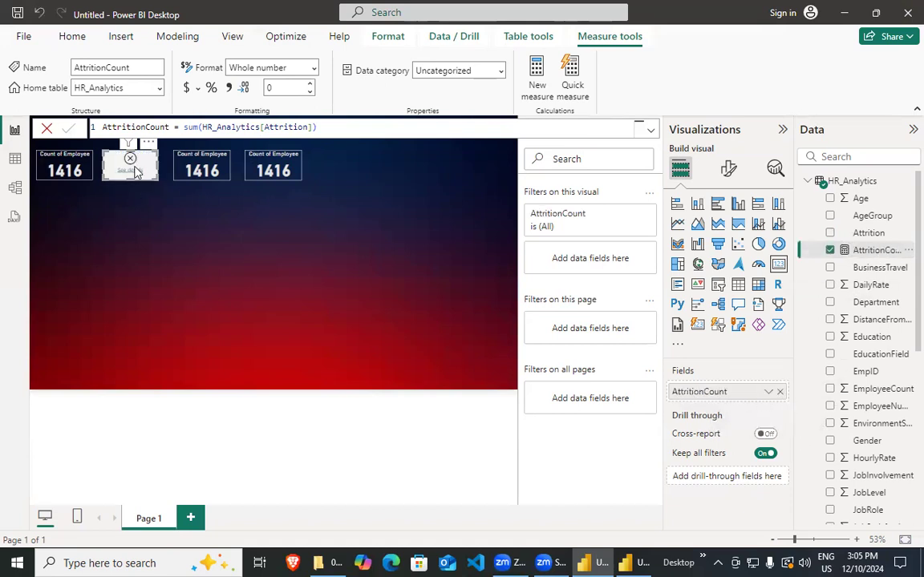
pyautogui.click(769, 392)
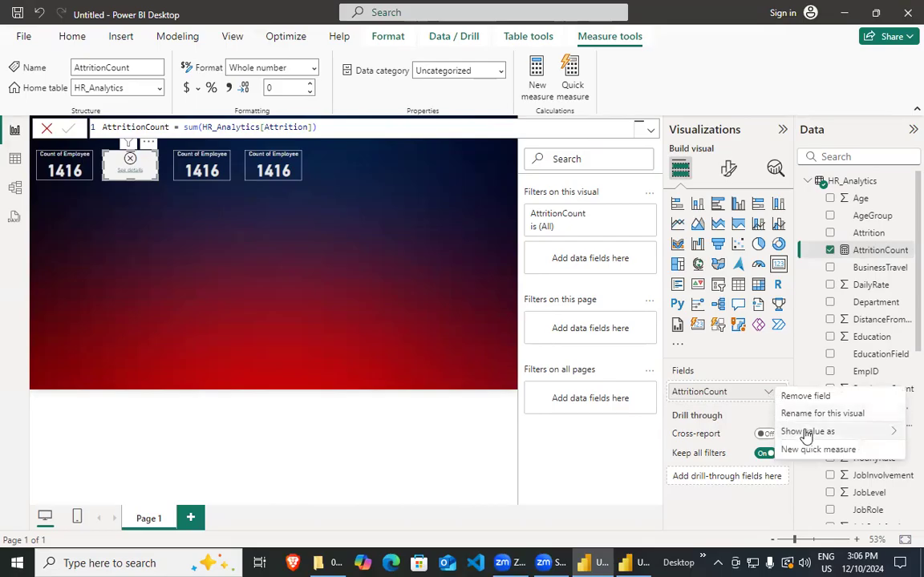
pyautogui.click(761, 401)
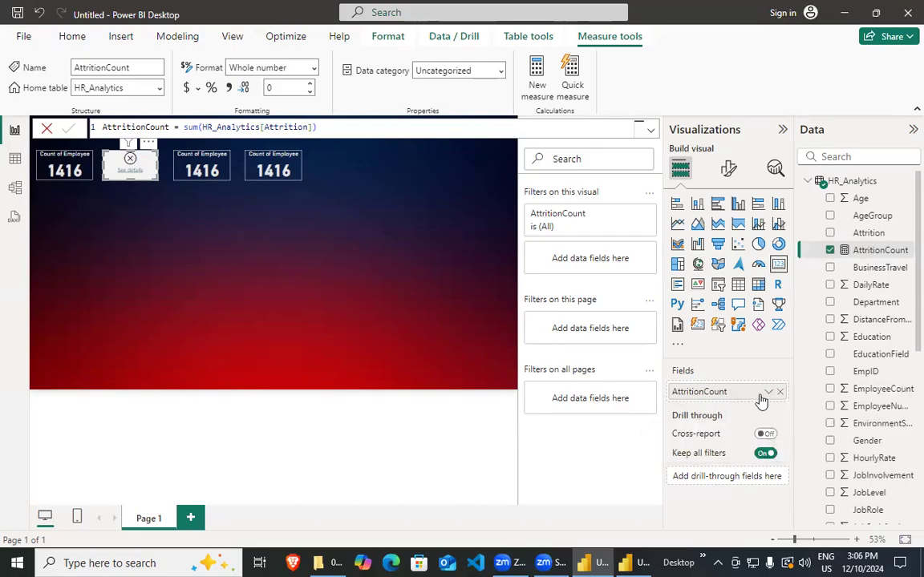
pyautogui.click(897, 251)
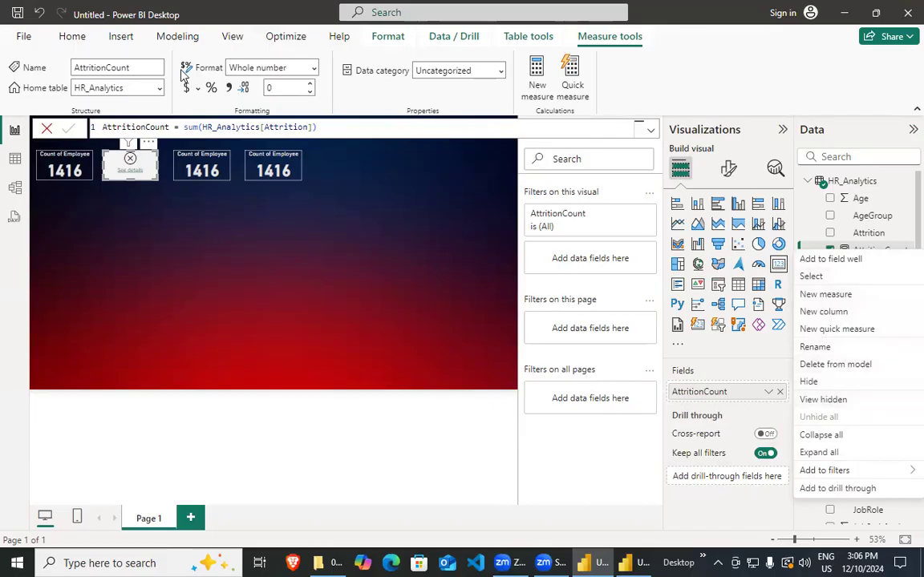
# Open the HR_Analytics query in the Power Query Editor to inspect its columns.
pyautogui.click(78, 38)
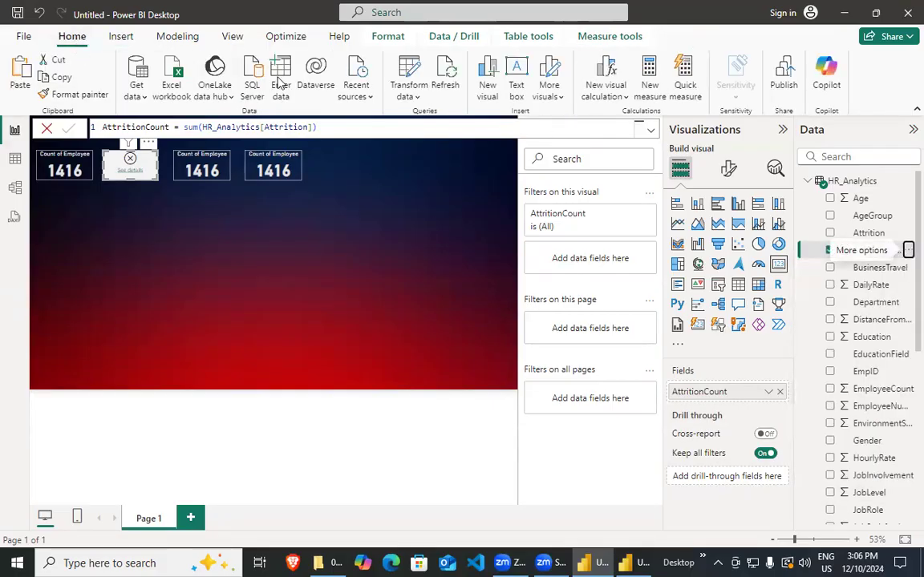
pyautogui.click(397, 81)
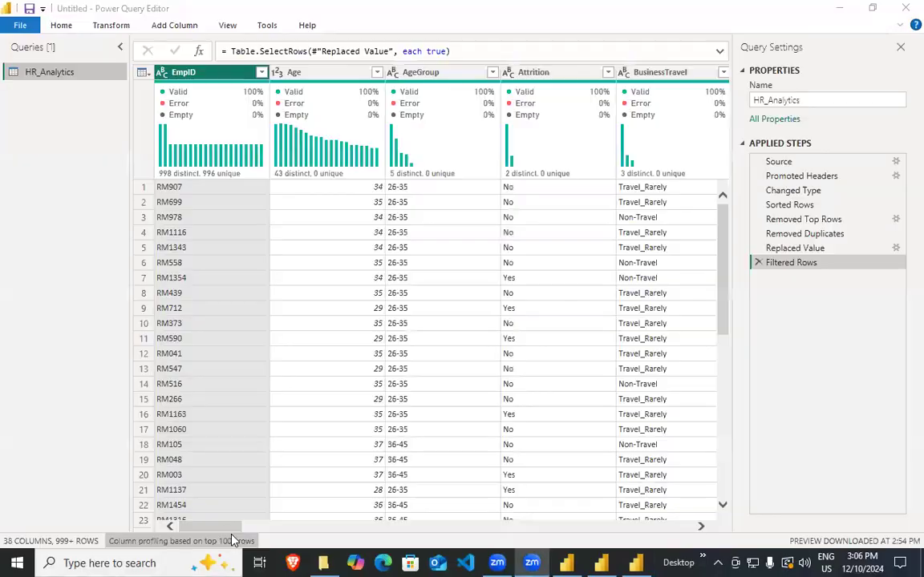
pyautogui.moveTo(232, 529); pyautogui.dragTo(214, 542)
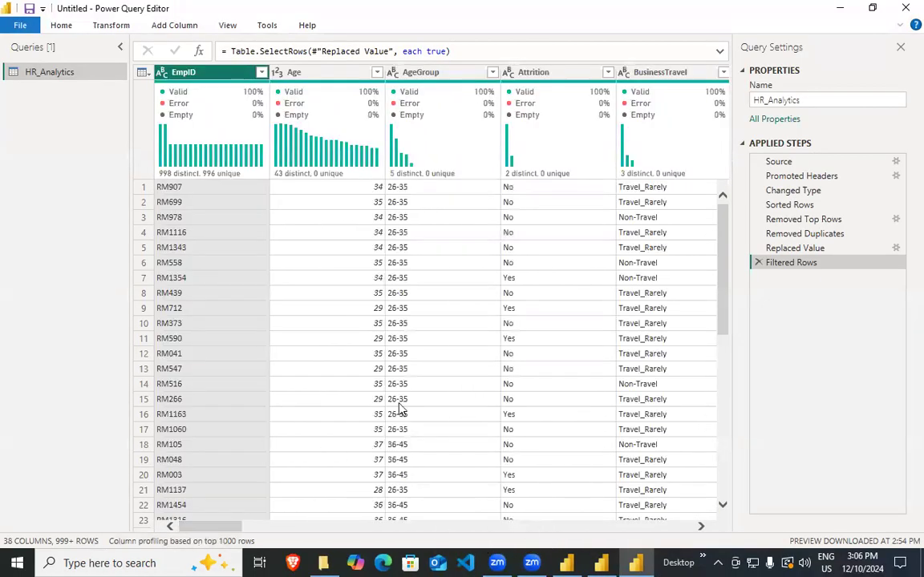
# Check the Attrition column's distinct filter values, keeping both No and Yes selected.
pyautogui.click(648, 71)
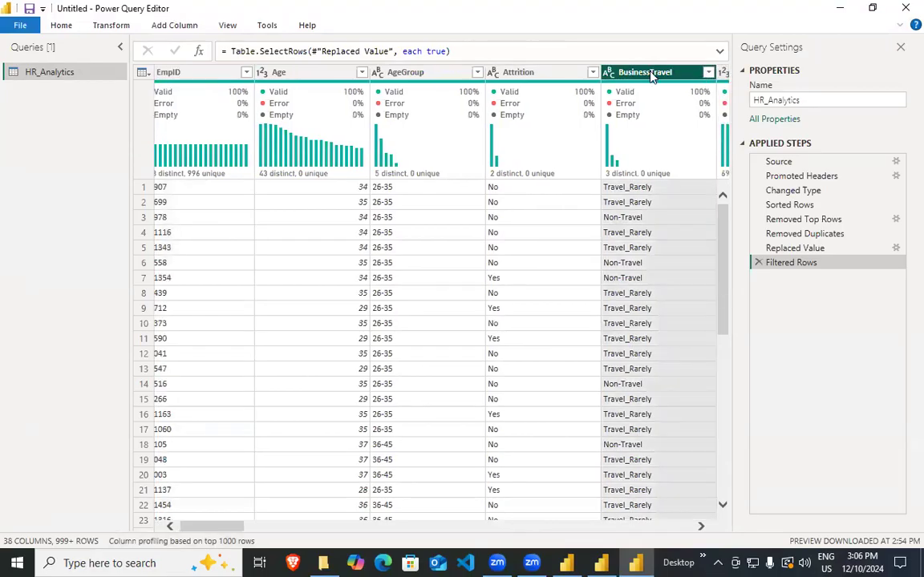
pyautogui.click(529, 72)
pyautogui.click(592, 72)
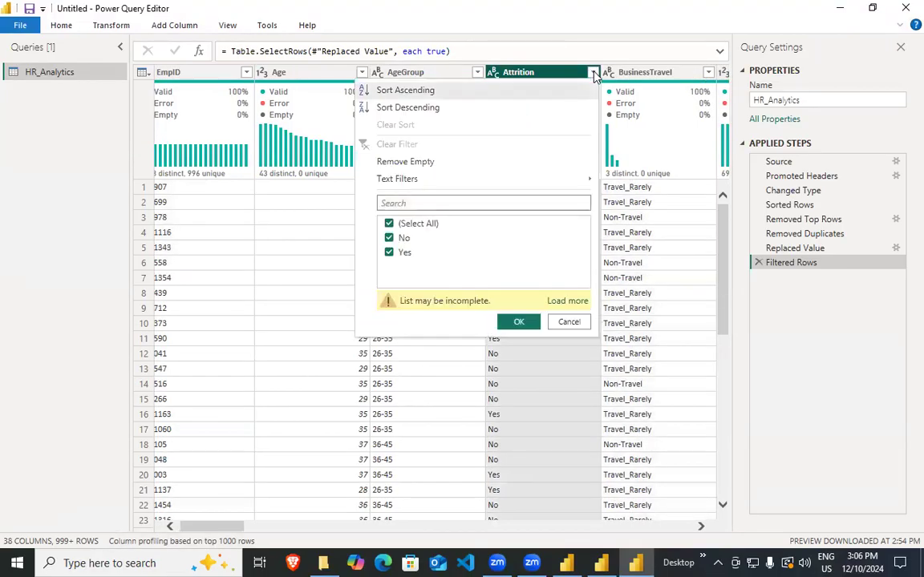
pyautogui.click(389, 239)
pyautogui.click(389, 239)
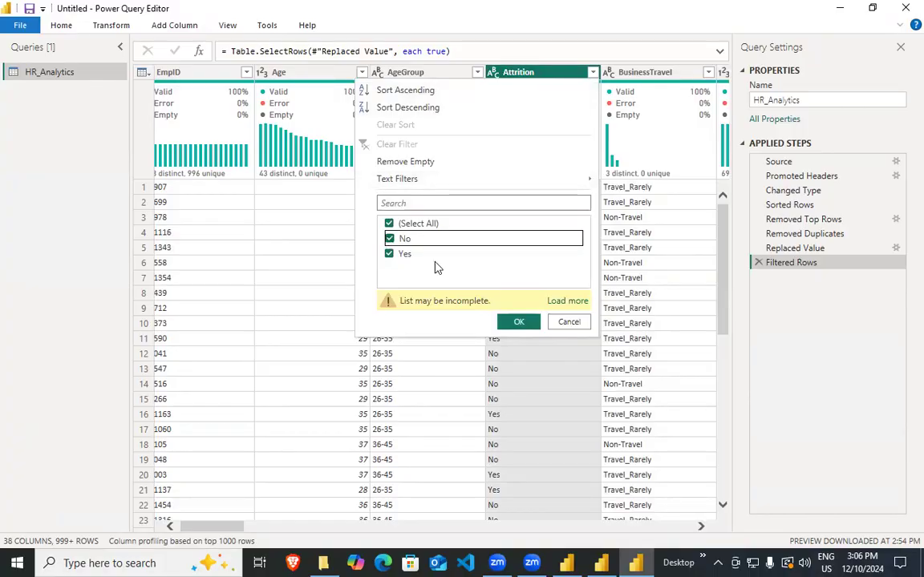
pyautogui.click(519, 321)
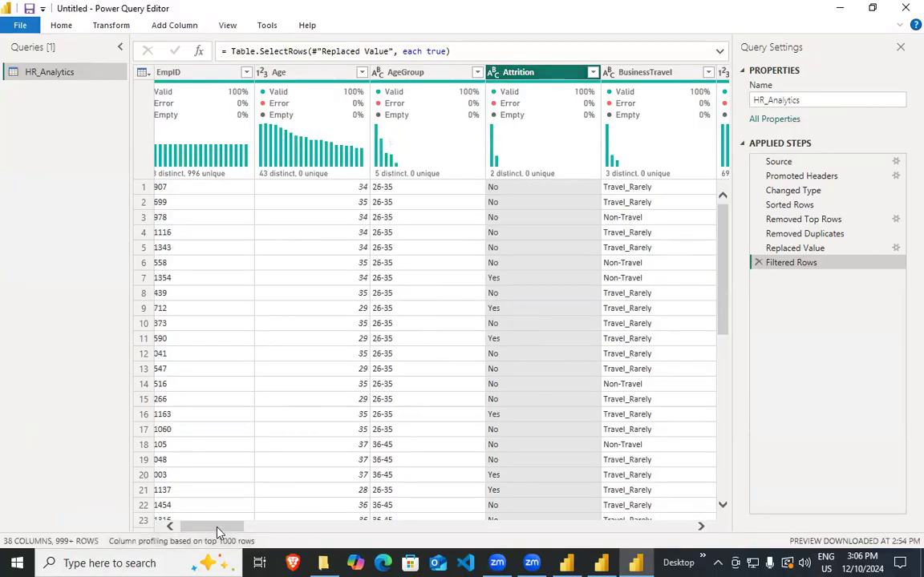
pyautogui.moveTo(237, 527); pyautogui.dragTo(196, 532)
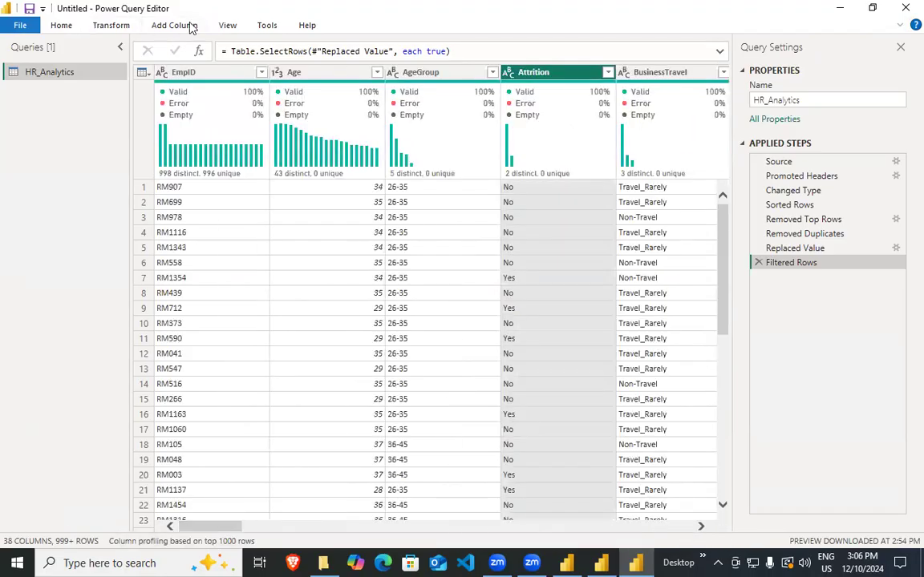
pyautogui.click(192, 26)
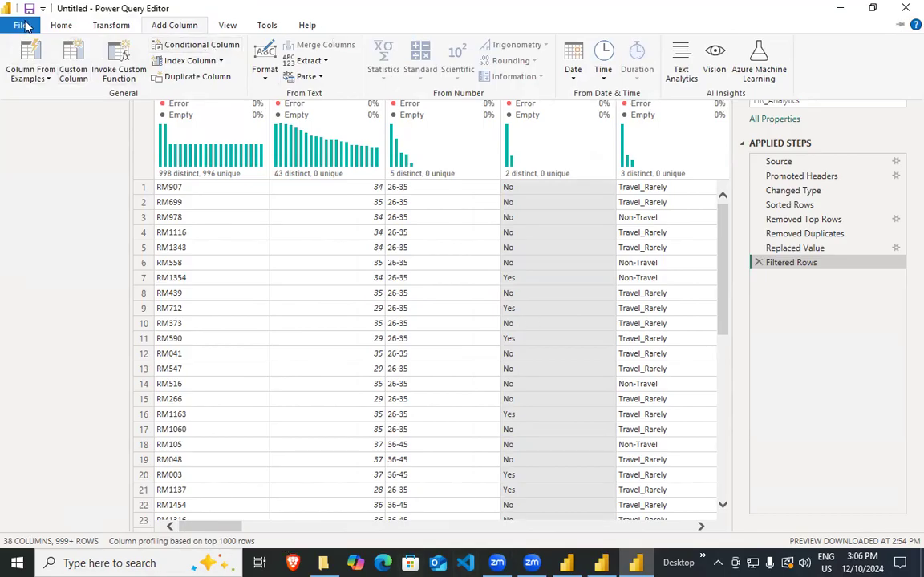
pyautogui.click(62, 26)
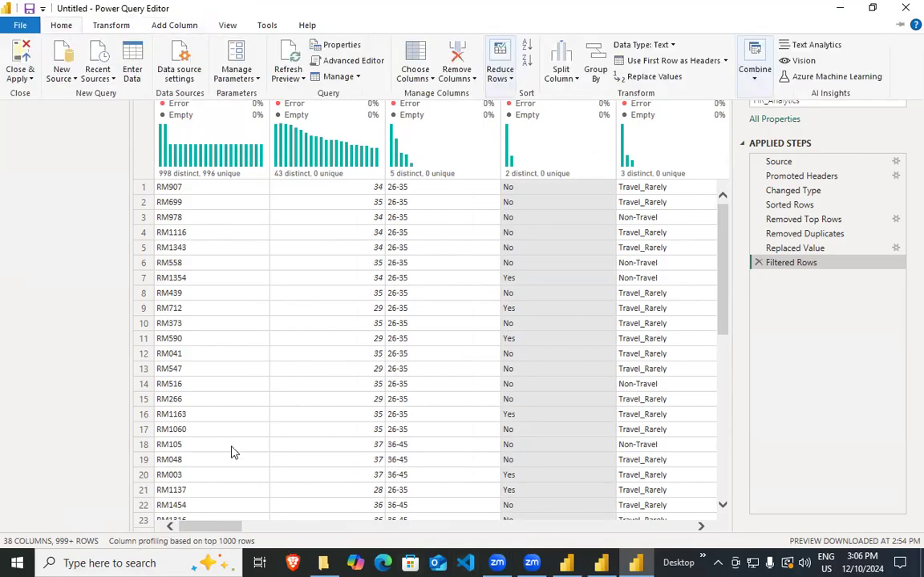
pyautogui.click(600, 563)
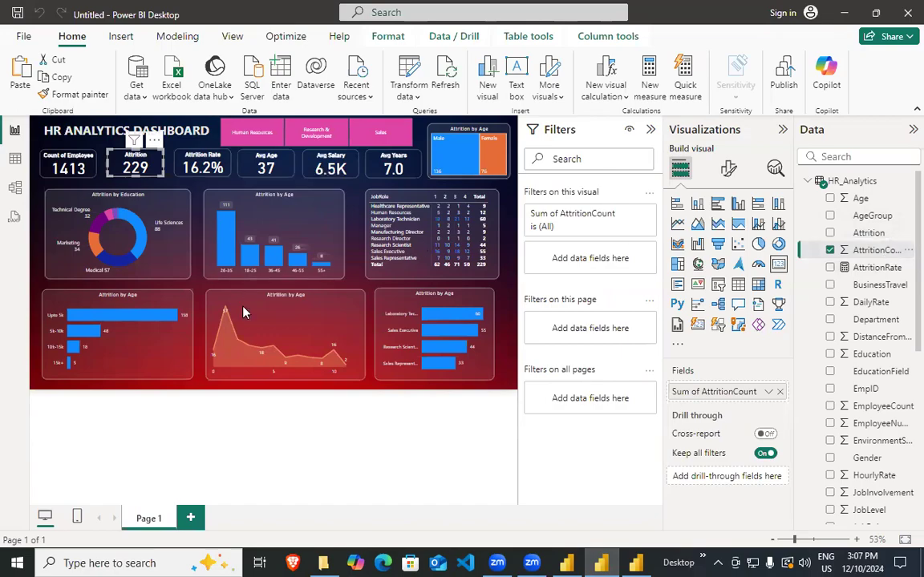
pyautogui.click(283, 436)
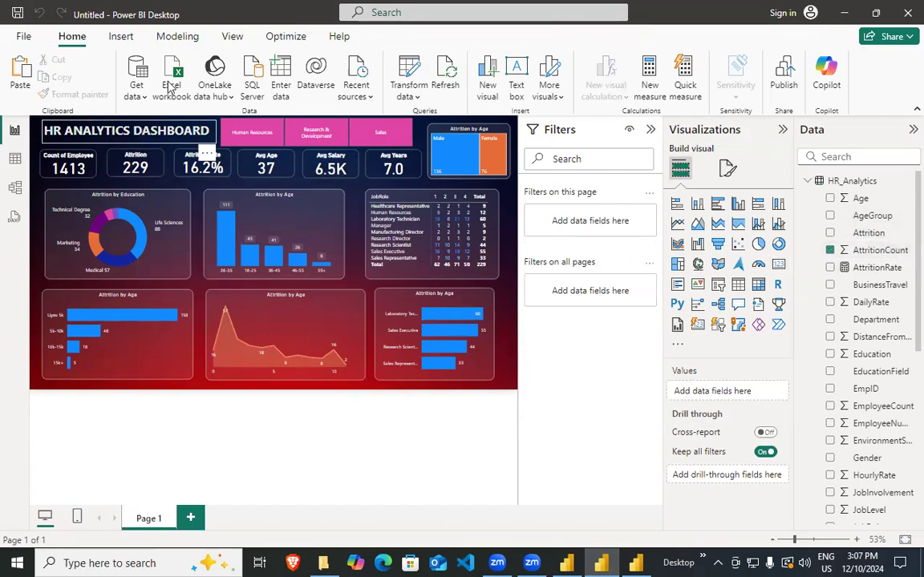
pyautogui.click(121, 36)
pyautogui.click(72, 36)
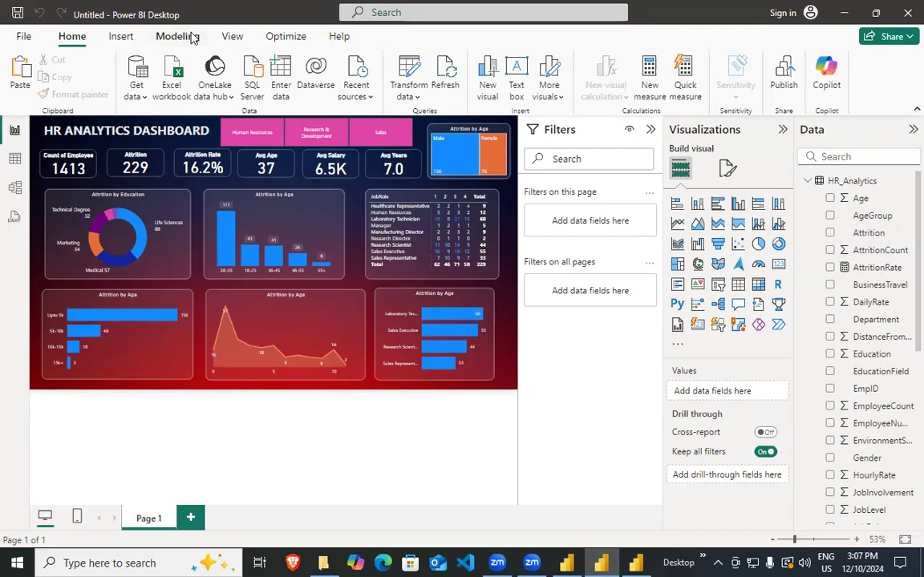
pyautogui.click(177, 37)
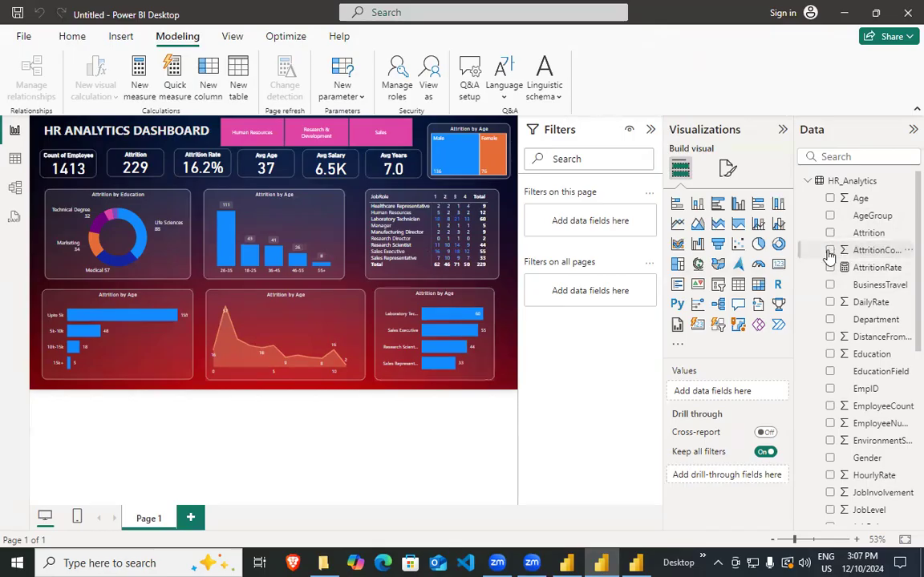
# Return to the Power Query Editor, apply the pending query changes and close the editor.
pyautogui.click(635, 563)
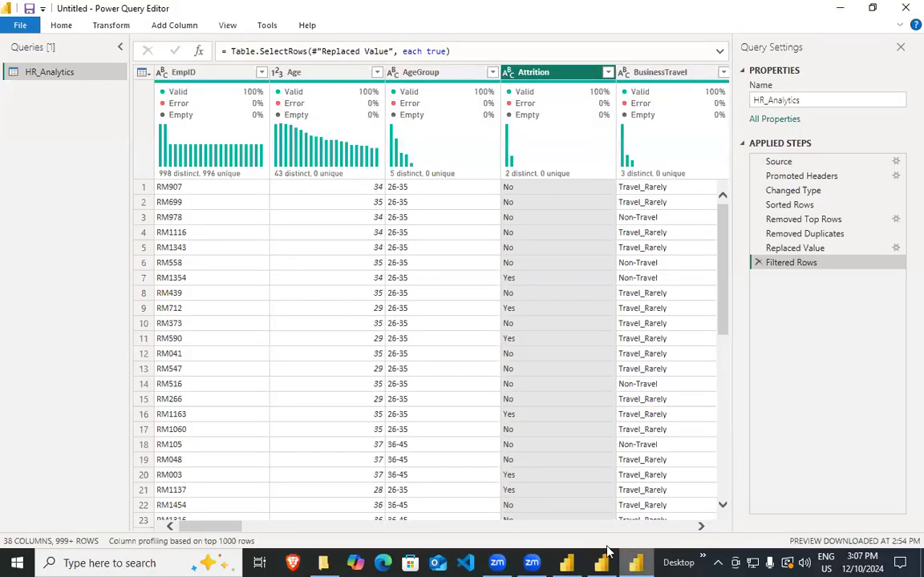
pyautogui.click(62, 26)
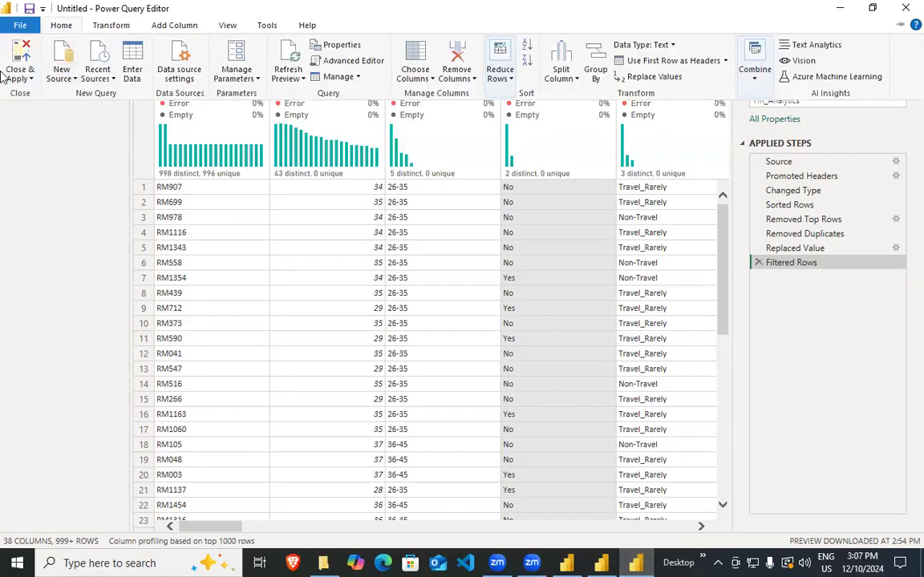
pyautogui.click(29, 67)
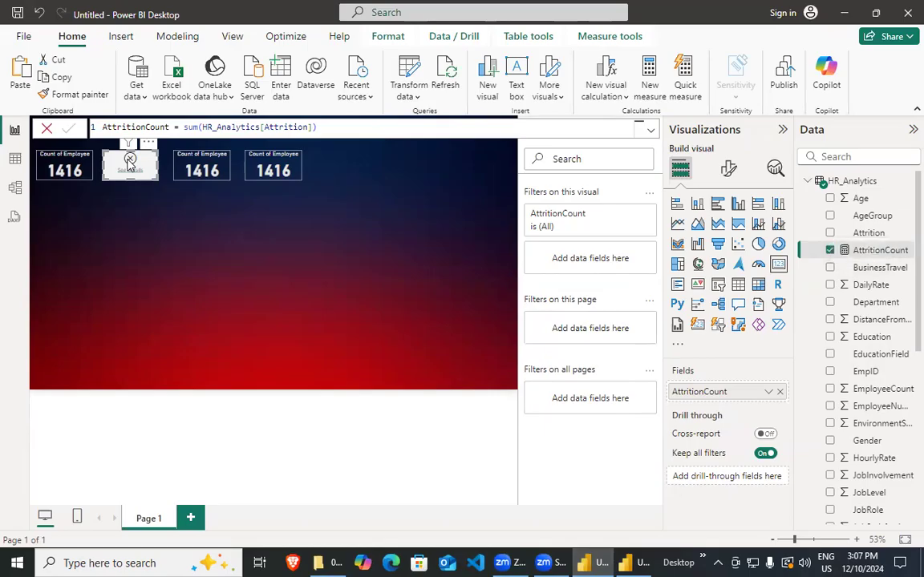
# Remove the AttritionCount measure from the second KPI card.
pyautogui.moveTo(188, 134); pyautogui.dragTo(156, 128)
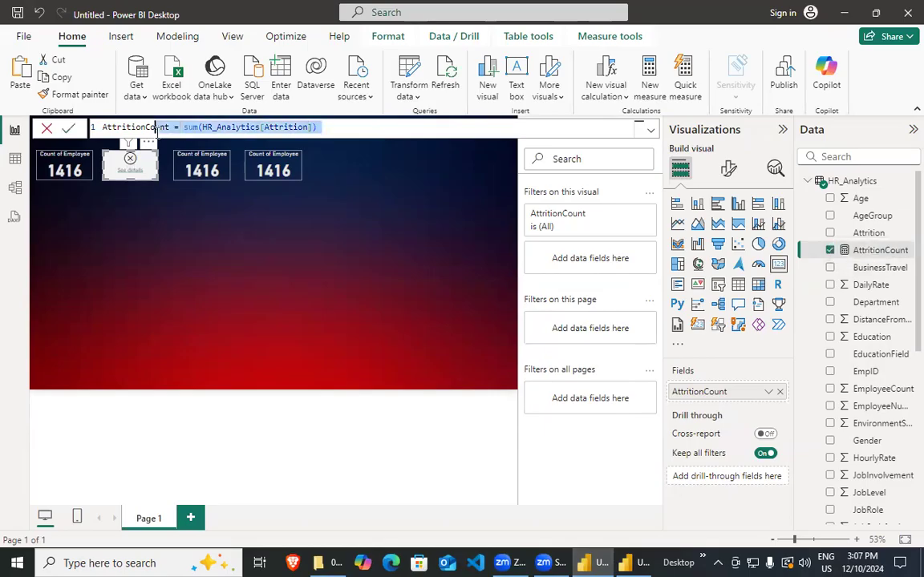
pyautogui.click(882, 252)
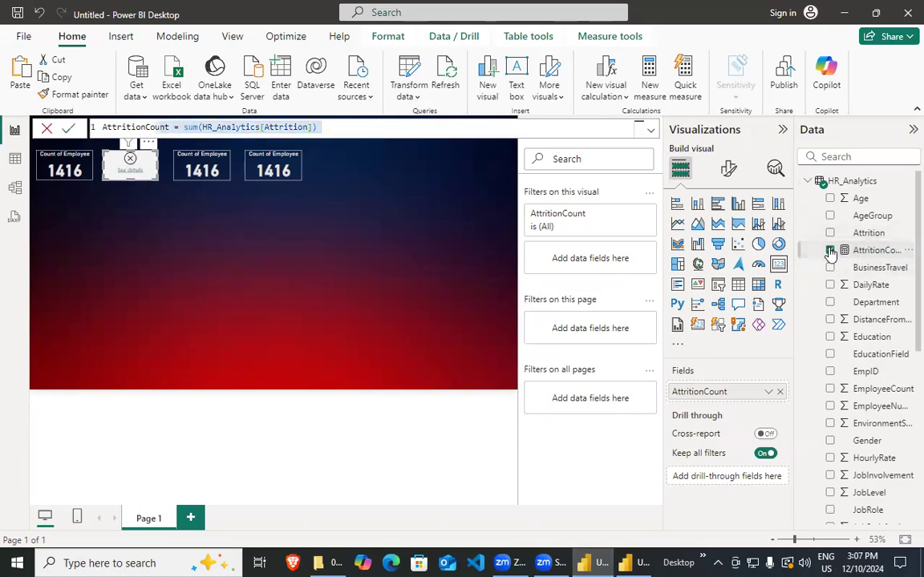
pyautogui.click(904, 251)
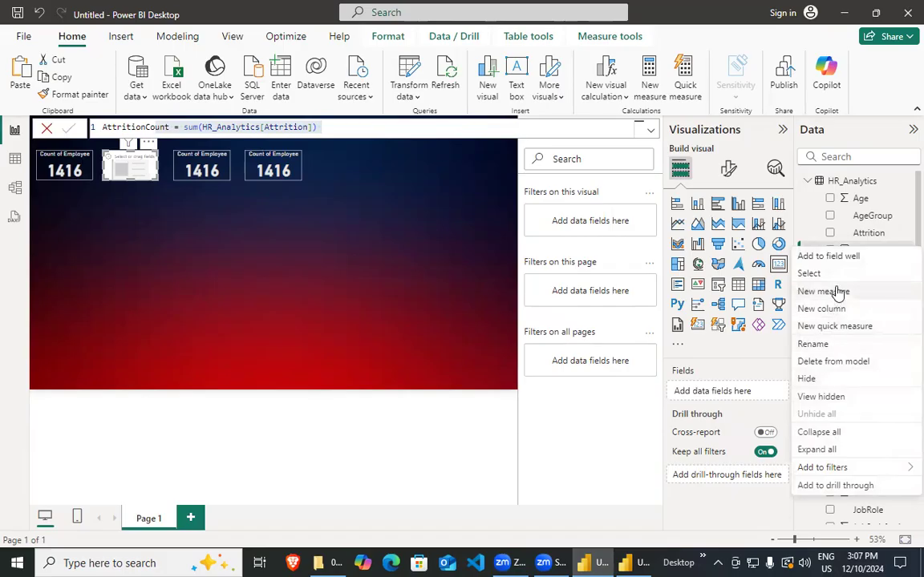
# Check the Attrition column's data type and summarization, and review the AttritionCount measure's formula.
pyautogui.click(874, 233)
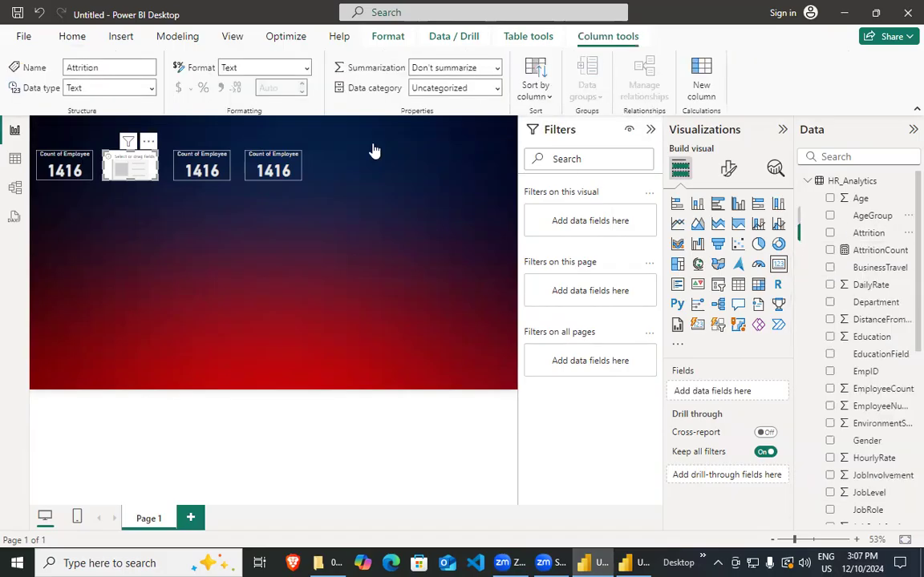
pyautogui.click(868, 251)
pyautogui.moveTo(181, 126); pyautogui.dragTo(320, 126)
pyautogui.click(340, 131)
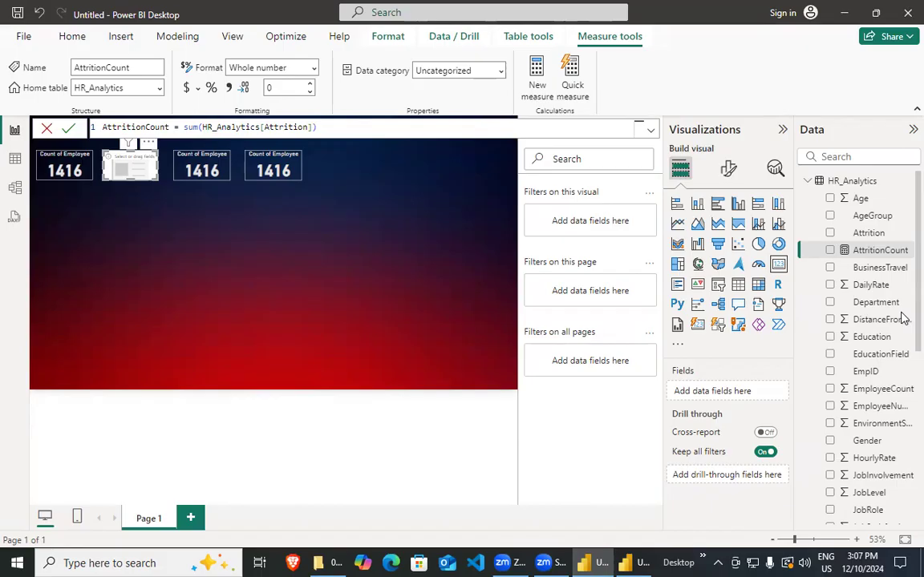
# In the reference dashboard, inspect the Attrition and AttritionCount column properties and the Attrition card's aggregation options.
pyautogui.click(616, 562)
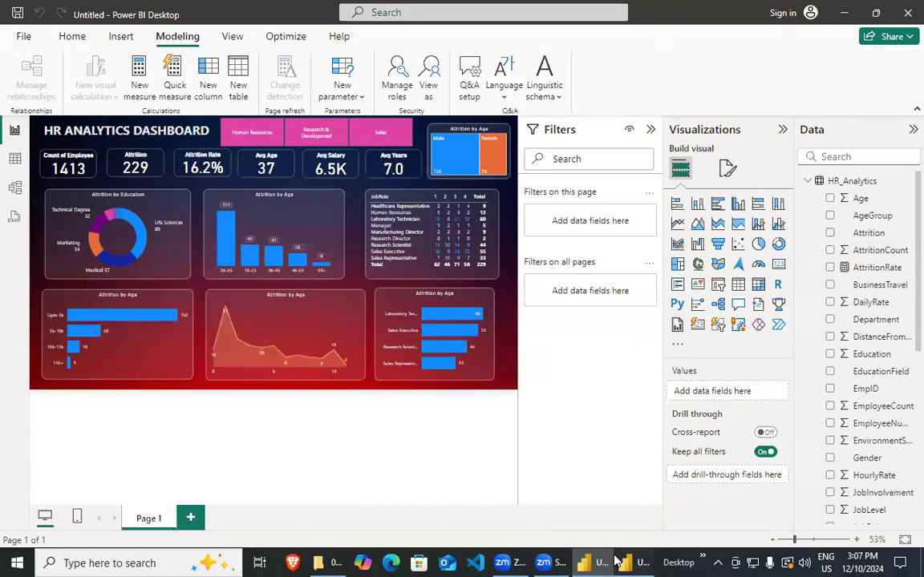
pyautogui.click(871, 254)
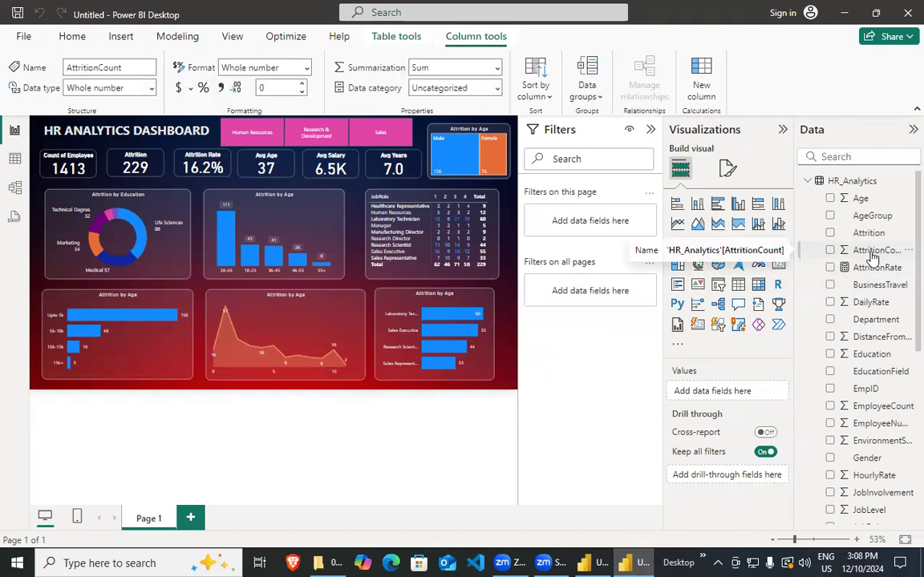
pyautogui.click(877, 233)
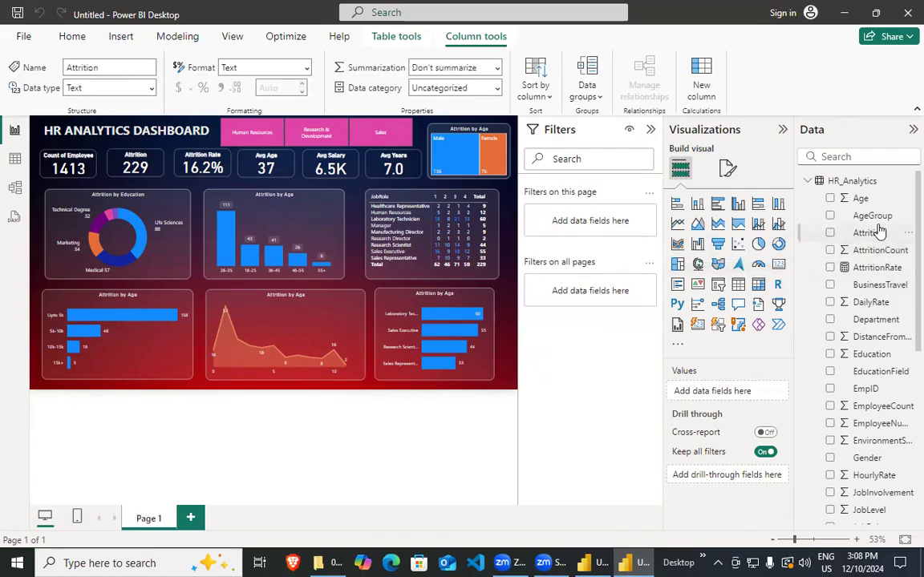
pyautogui.click(882, 253)
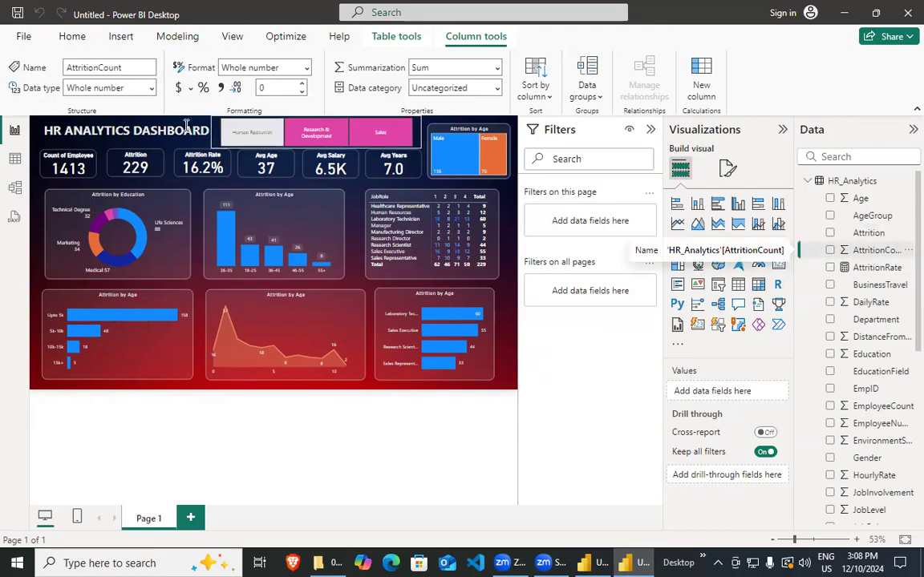
pyautogui.click(136, 170)
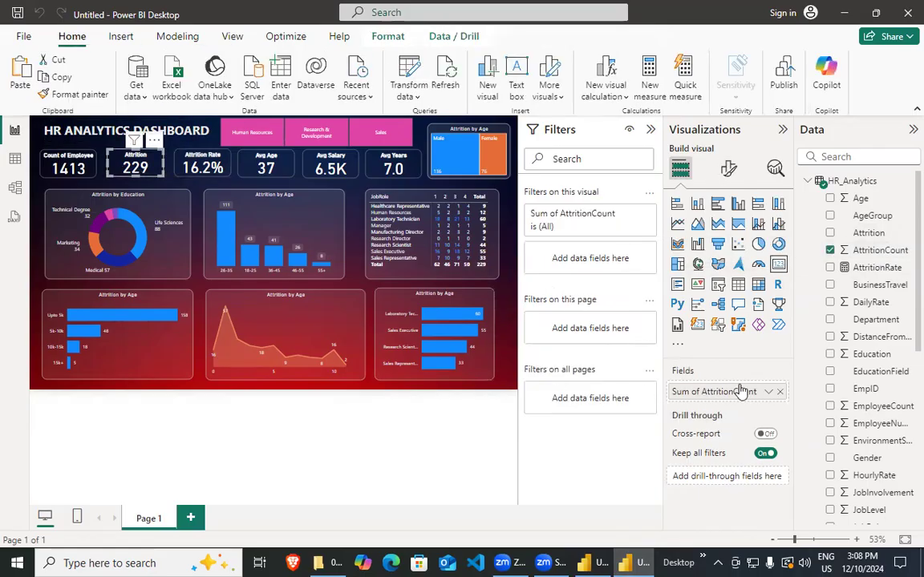
pyautogui.click(768, 393)
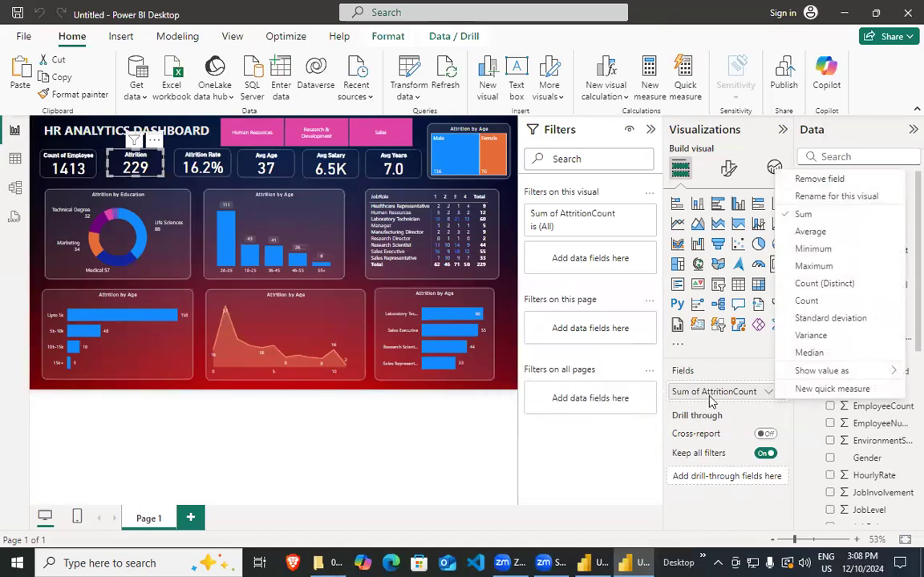
pyautogui.click(412, 485)
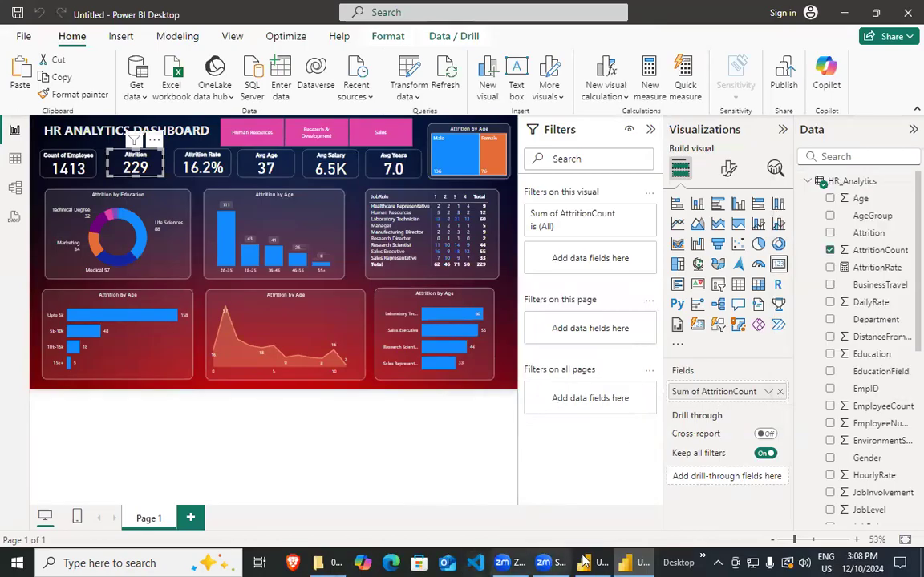
# Compare the AttritionCount measure's formula and available options with the field options of the reference dashboard's Attrition card.
pyautogui.click(640, 562)
pyautogui.moveTo(319, 126); pyautogui.dragTo(187, 126)
pyautogui.doubleClick(294, 128)
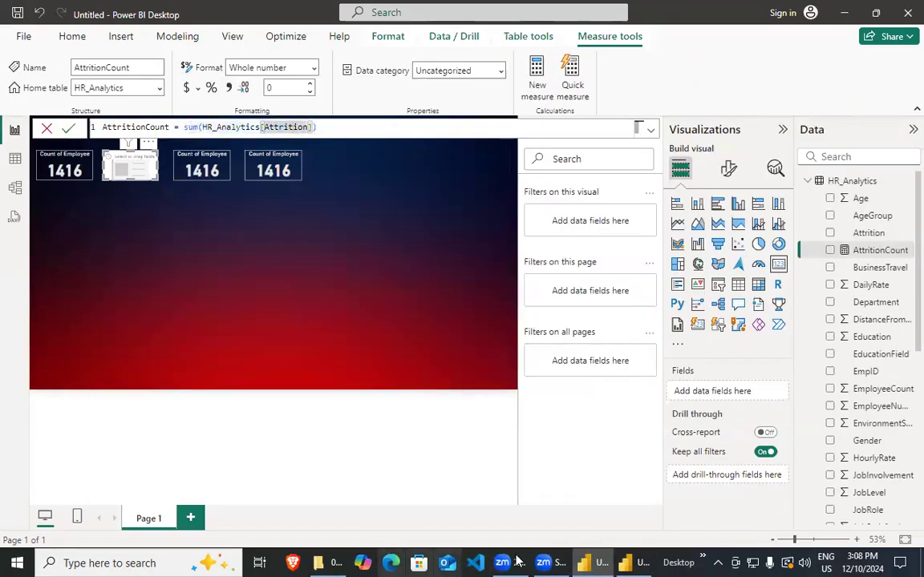
pyautogui.click(622, 562)
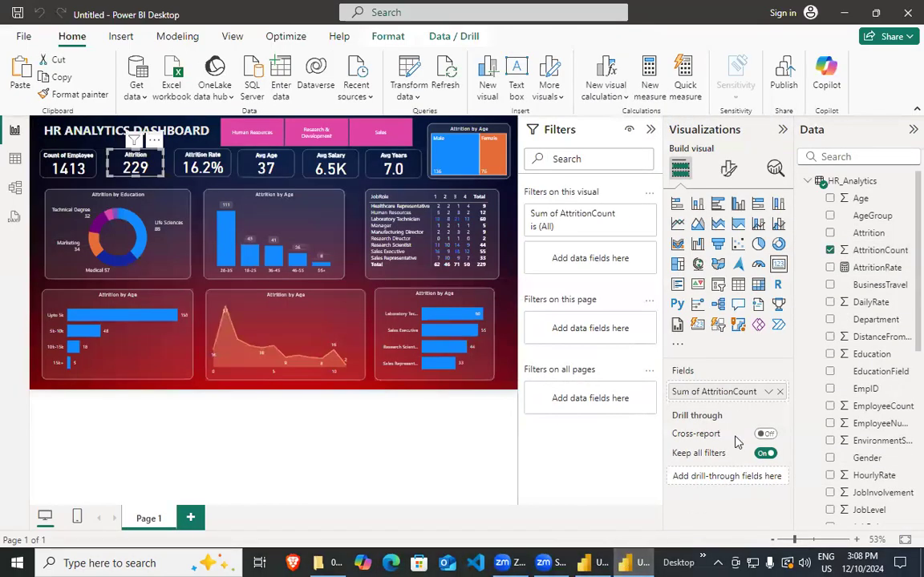
pyautogui.click(769, 392)
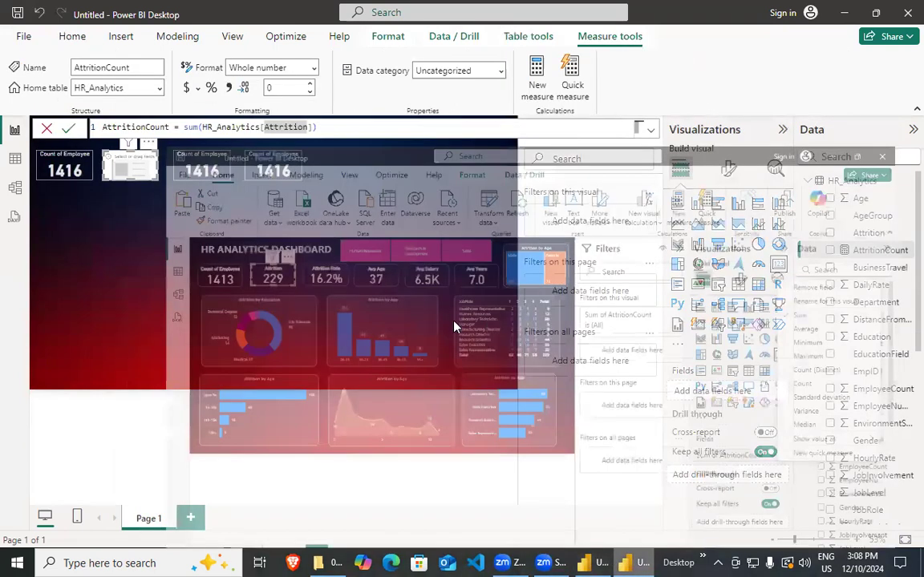
pyautogui.click(593, 562)
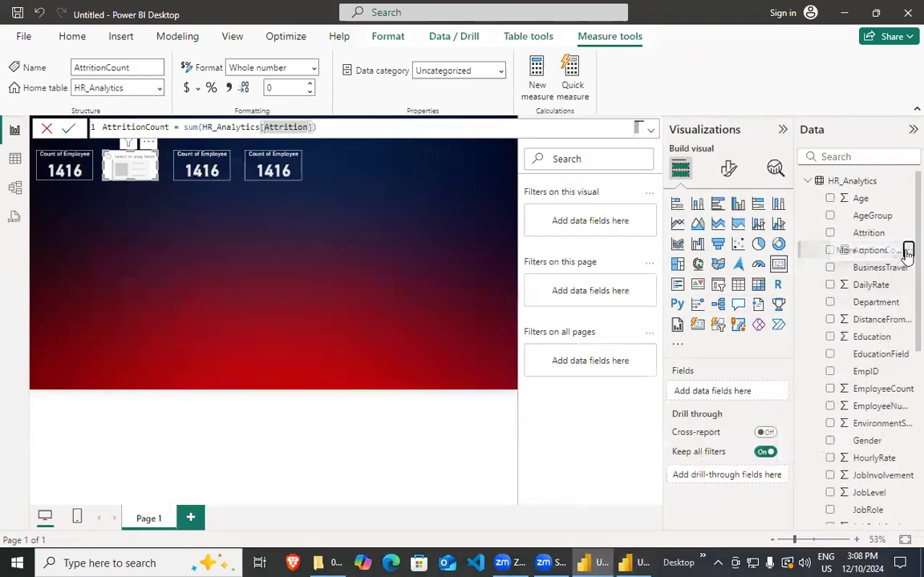
pyautogui.click(907, 251)
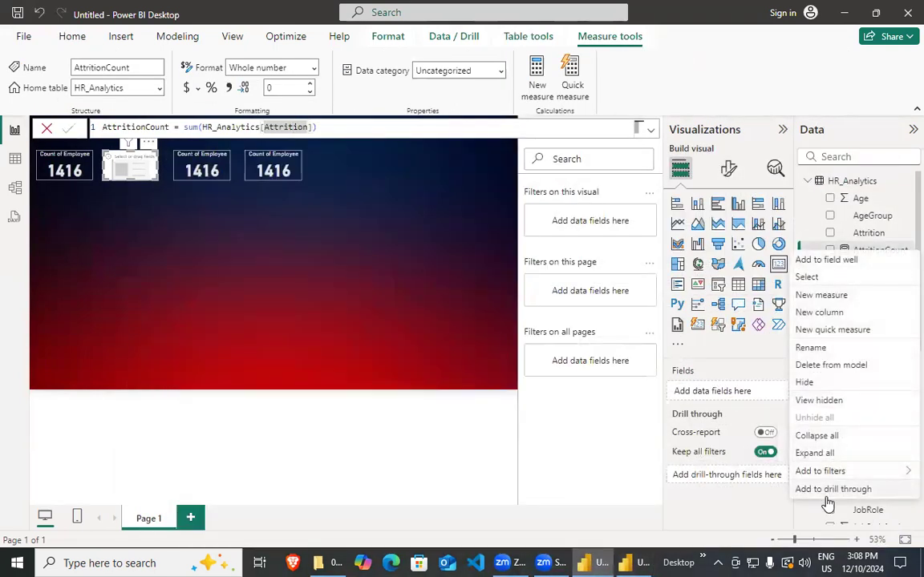
pyautogui.click(342, 335)
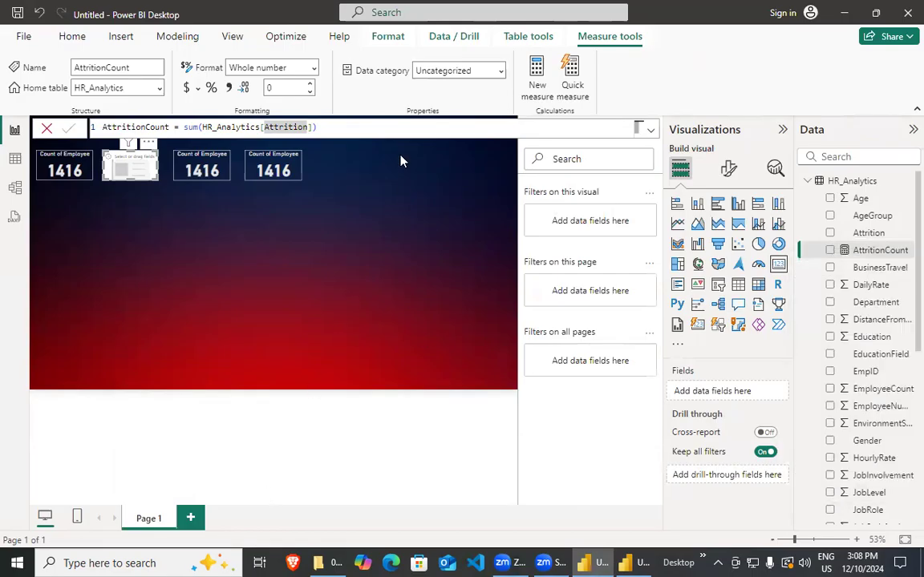
# Start a new measure in HR_Analytics with the formula SUM(HR_Analytics[Attrition]).
pyautogui.click(535, 79)
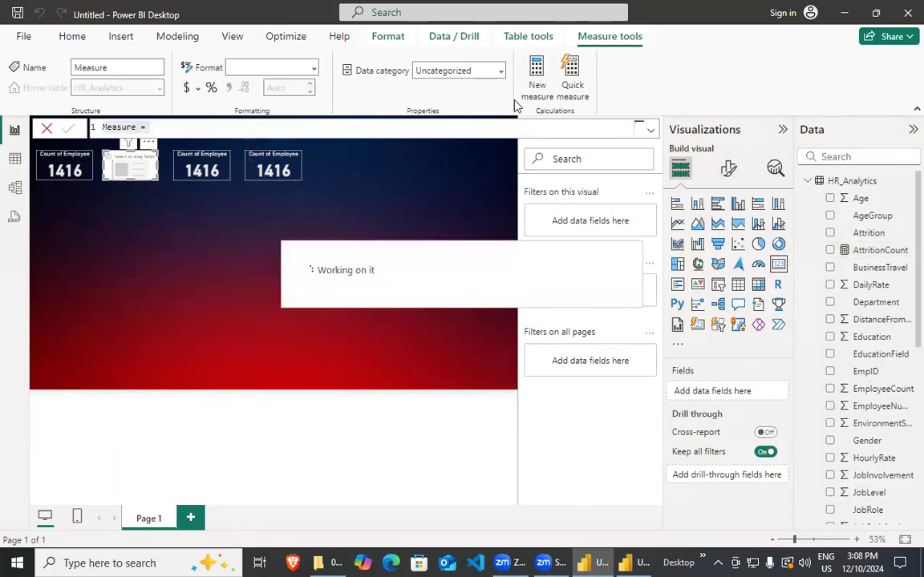
pyautogui.click(193, 132)
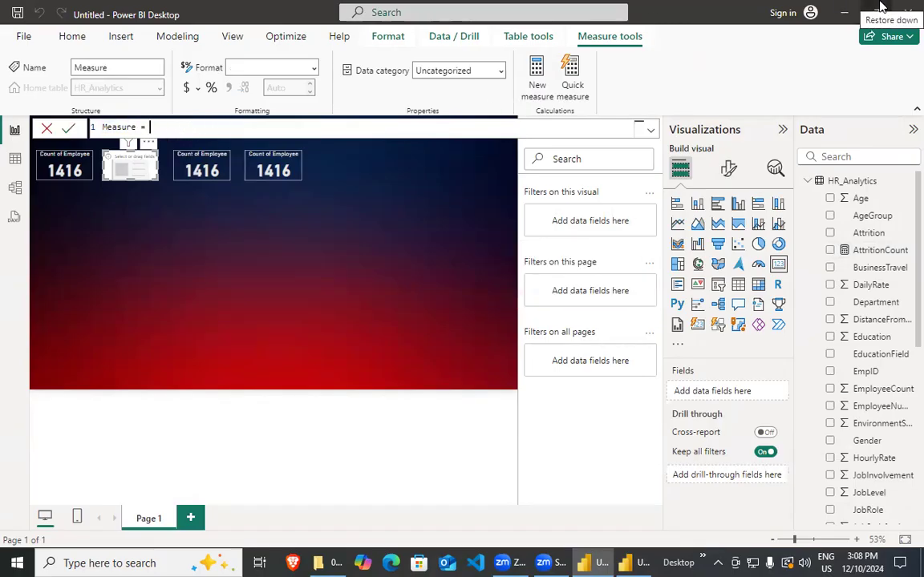
pyautogui.write('s')
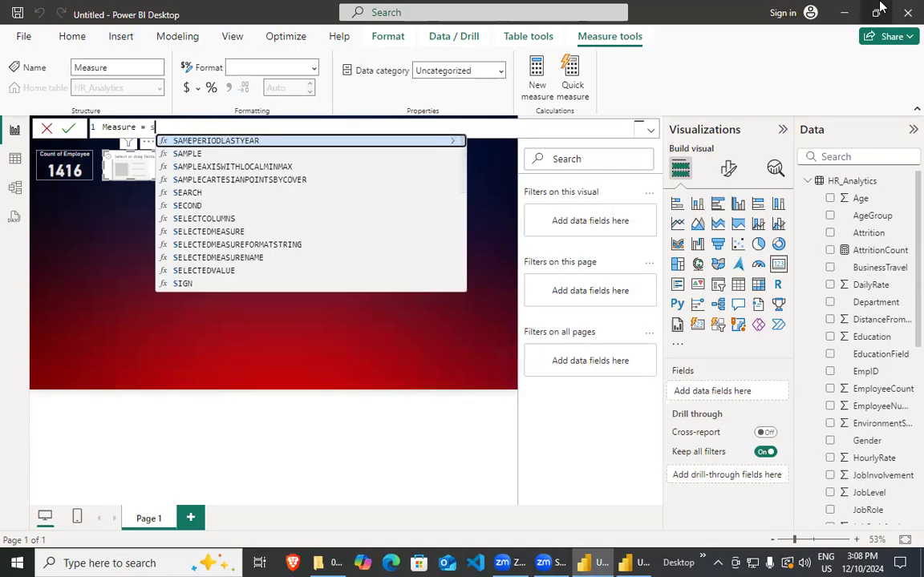
pyautogui.write('um')
pyautogui.press('Tab')
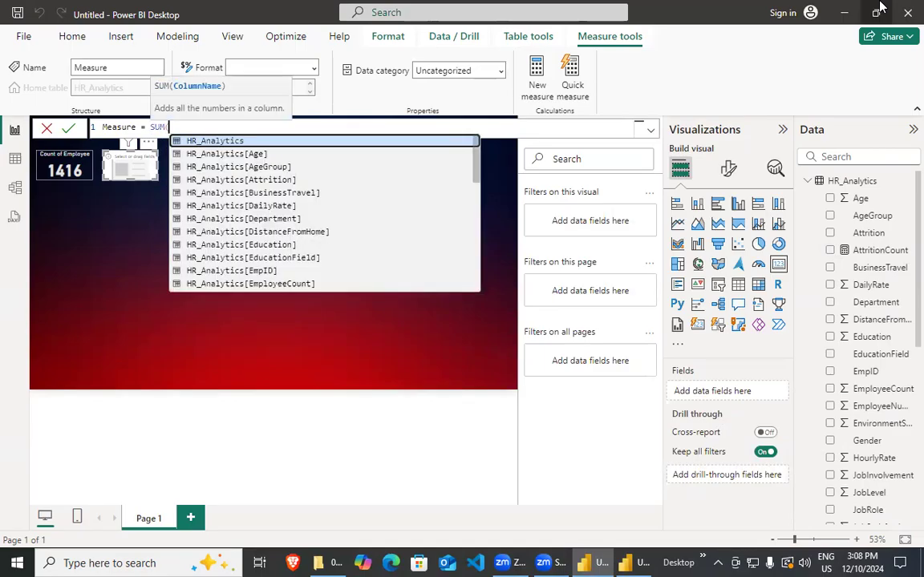
pyautogui.press('Down')
pyautogui.press('Down')
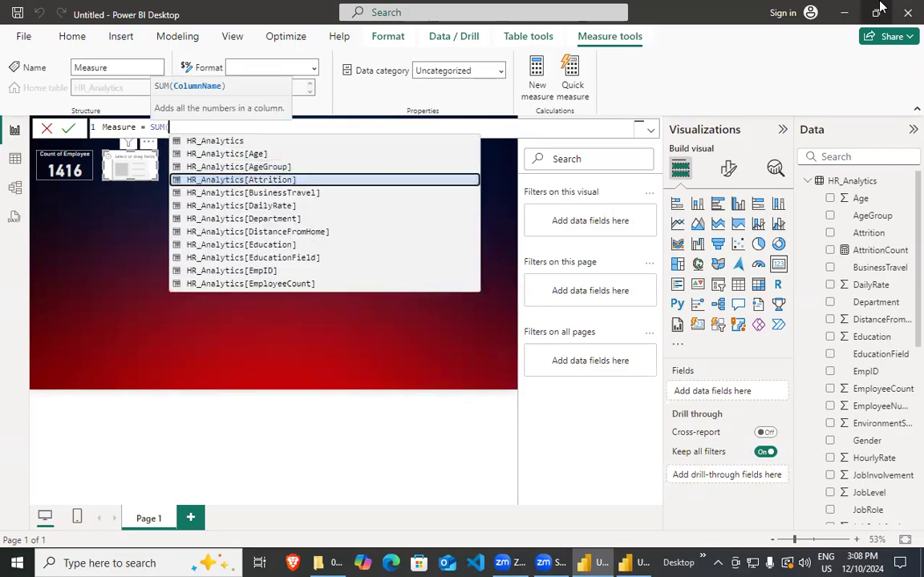
pyautogui.press('Tab')
pyautogui.write(')')
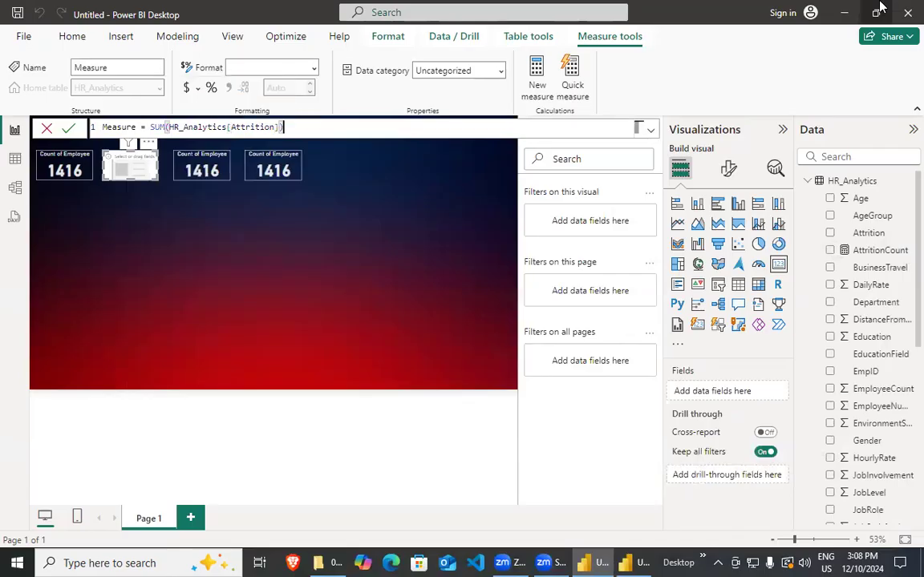
# Remove the HR_Analytics[Attrition] column reference from the new measure's SUM formula.
pyautogui.press('BackSpace')
pyautogui.press('BackSpace')
pyautogui.press('BackSpace')
pyautogui.press('BackSpace')
pyautogui.press('BackSpace')
pyautogui.press('BackSpace')
pyautogui.press('BackSpace')
pyautogui.press('BackSpace')
pyautogui.press('BackSpace')
pyautogui.press('BackSpace')
pyautogui.press('BackSpace')
pyautogui.press('BackSpace')
pyautogui.press('BackSpace')
pyautogui.press('BackSpace')
pyautogui.press('BackSpace')
pyautogui.press('BackSpace')
pyautogui.press('BackSpace')
pyautogui.press('BackSpace')
pyautogui.press('BackSpace')
pyautogui.press('BackSpace')
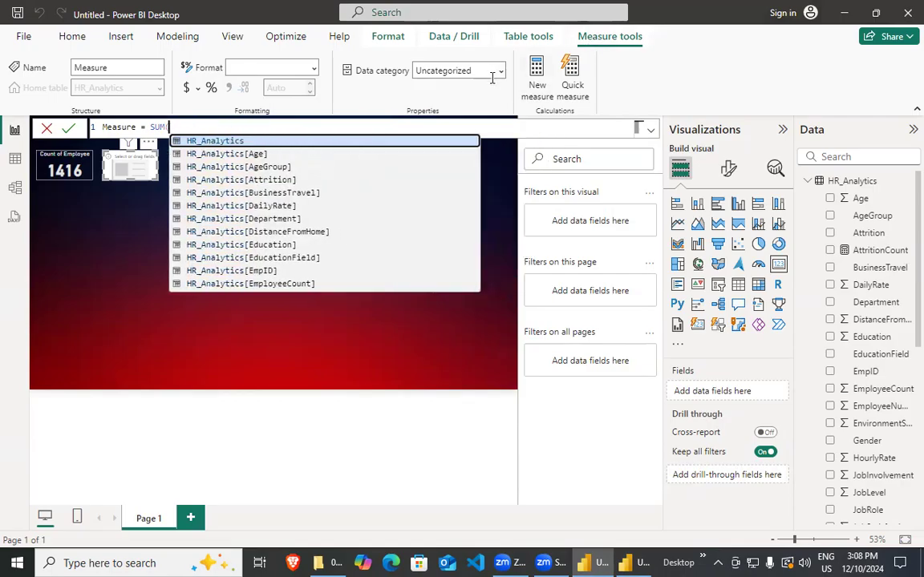
# Switch to the browser and ask ChatGPT in a new tab "how to sum of a column yes no in power bi".
pyautogui.click(332, 561)
pyautogui.click(294, 562)
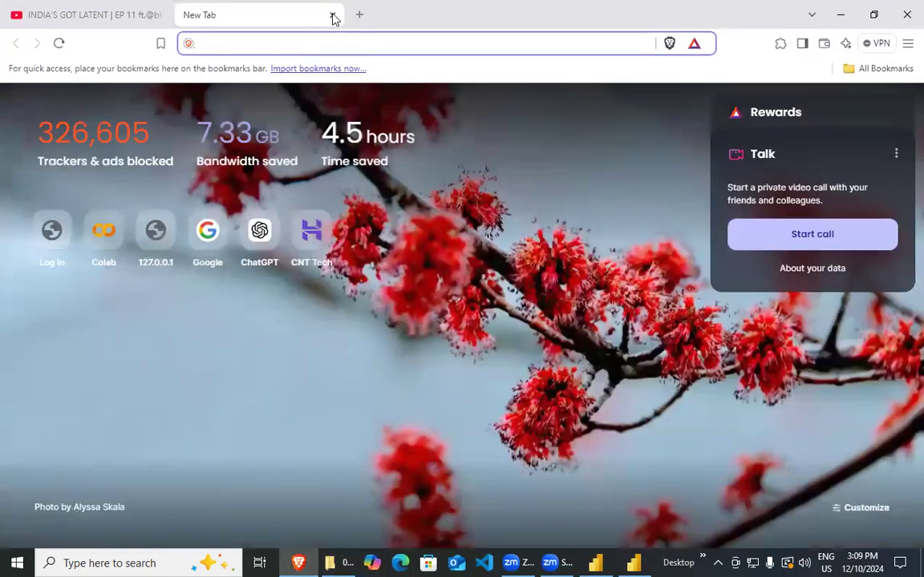
pyautogui.click(332, 15)
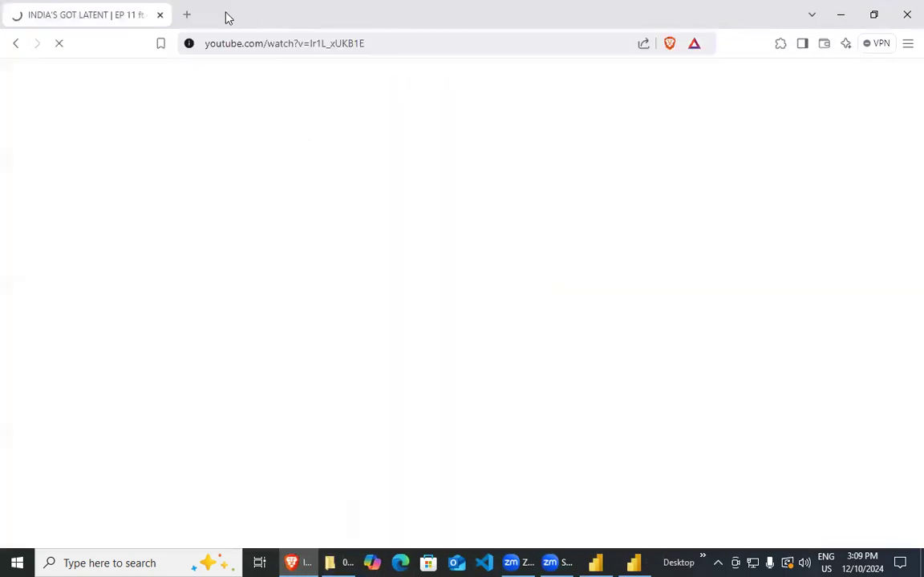
pyautogui.click(189, 15)
pyautogui.click(128, 14)
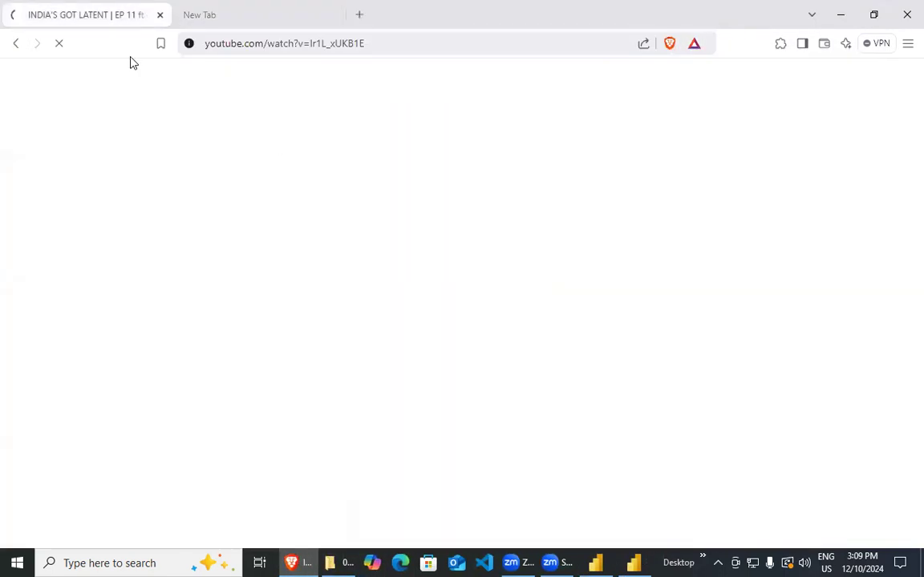
pyautogui.click(264, 8)
pyautogui.click(260, 233)
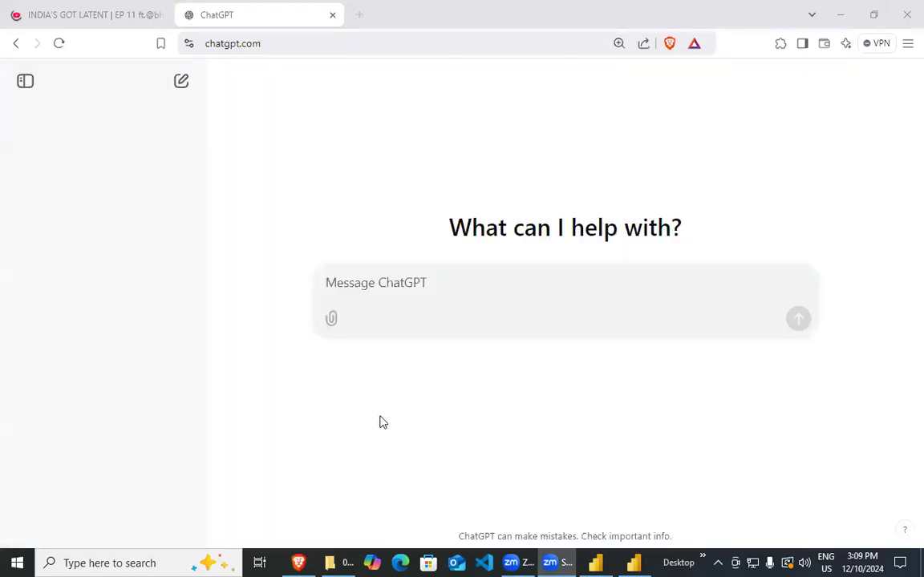
pyautogui.write('how to')
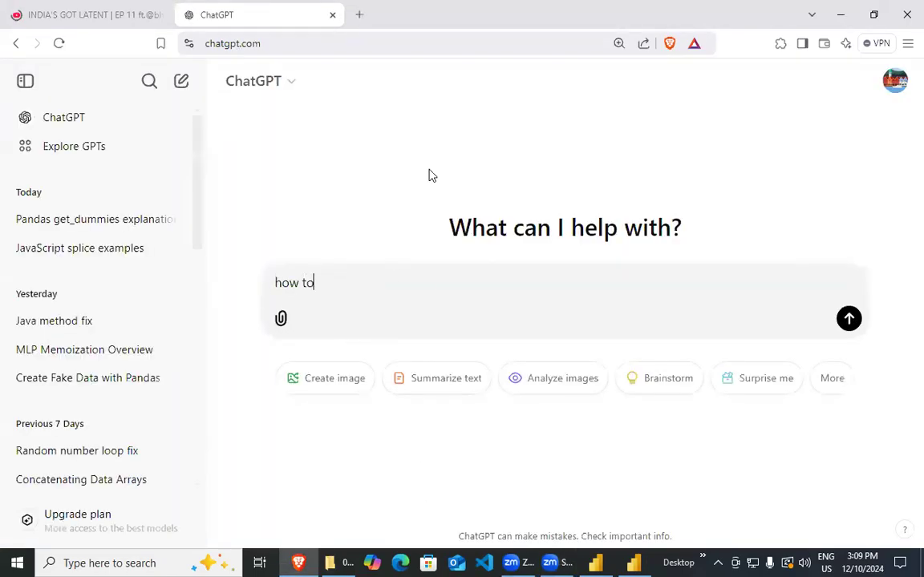
pyautogui.write(' sum of a column  yes no in power bi')
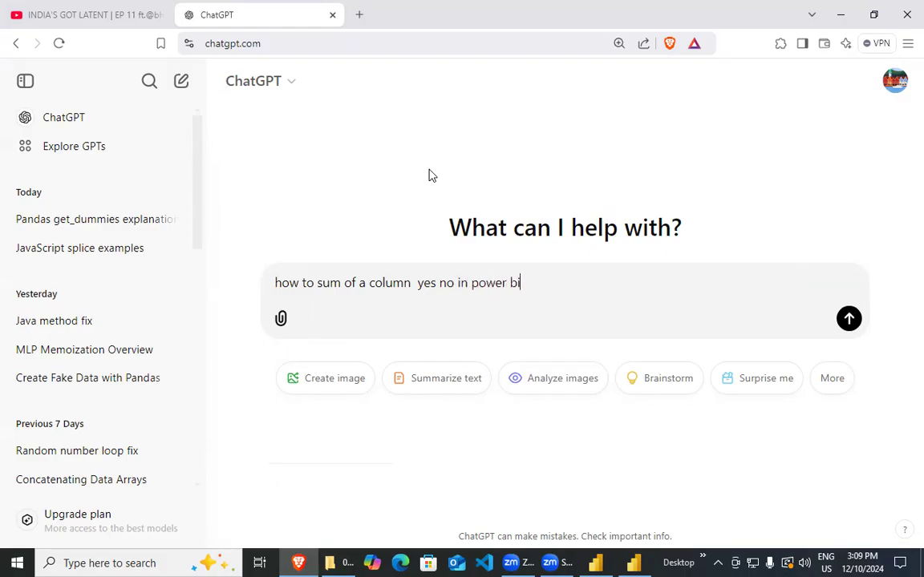
pyautogui.press('Return')
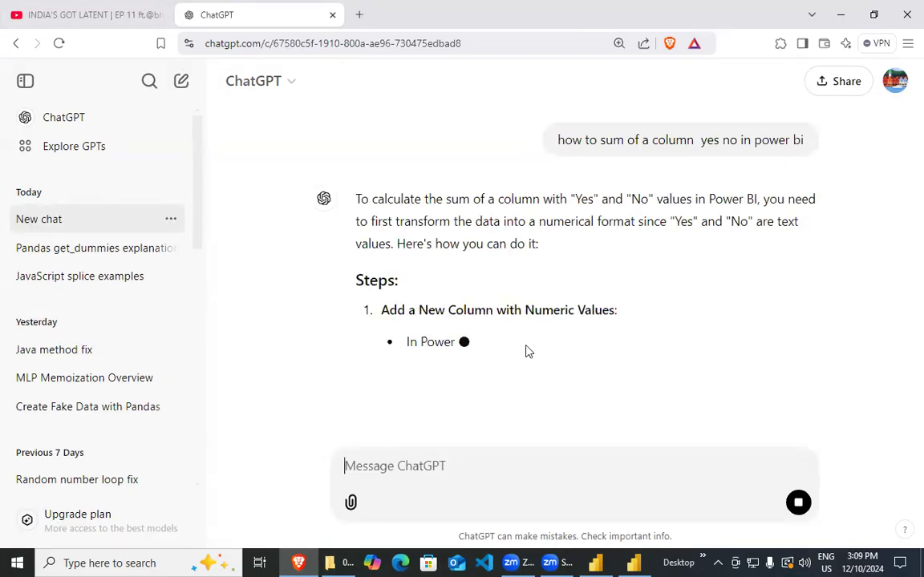
# Read ChatGPT's steps for converting Yes/No values into a numeric column and summing it with a measure.
pyautogui.moveTo(507, 318); pyautogui.dragTo(381, 313)
pyautogui.click(503, 365)
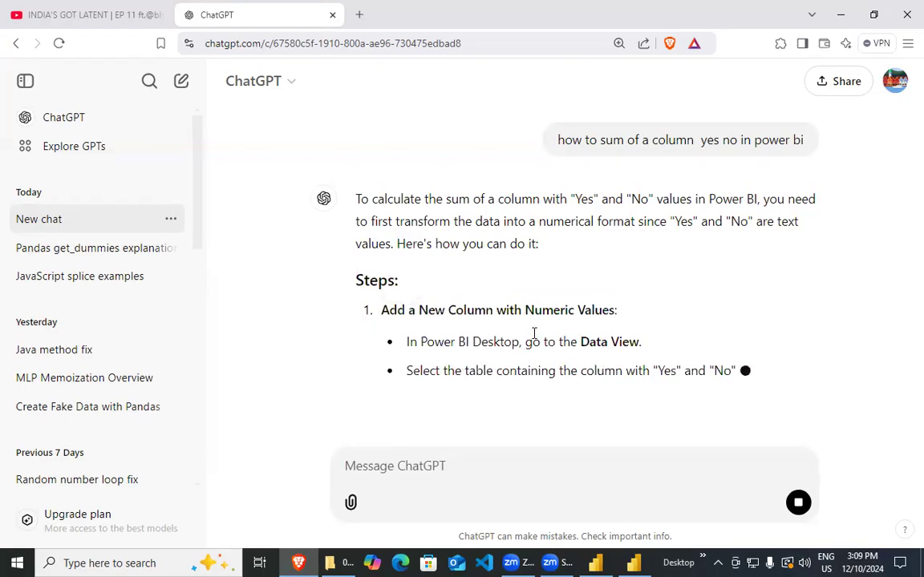
pyautogui.moveTo(533, 333); pyautogui.dragTo(646, 348)
pyautogui.click(702, 358)
pyautogui.moveTo(763, 361); pyautogui.dragTo(598, 365)
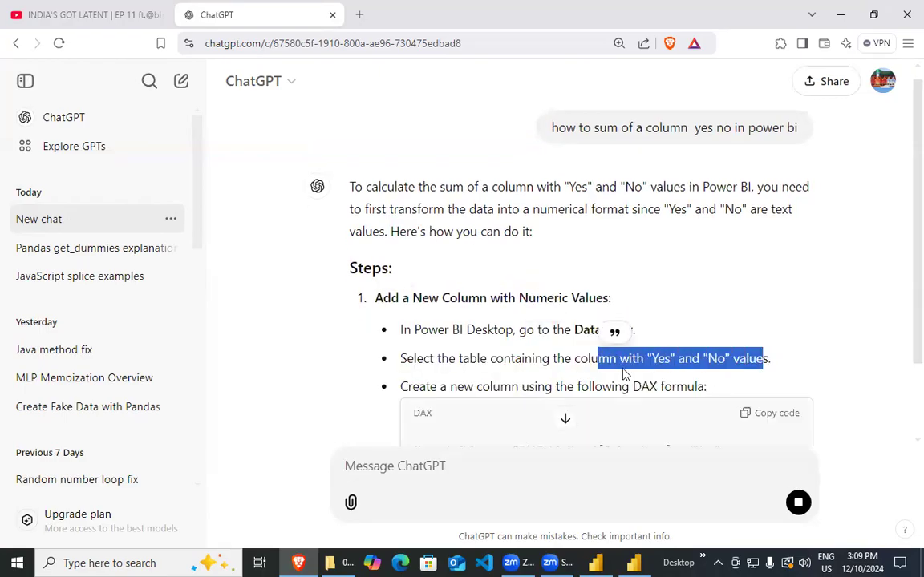
pyautogui.scroll(-2, 626, 376)
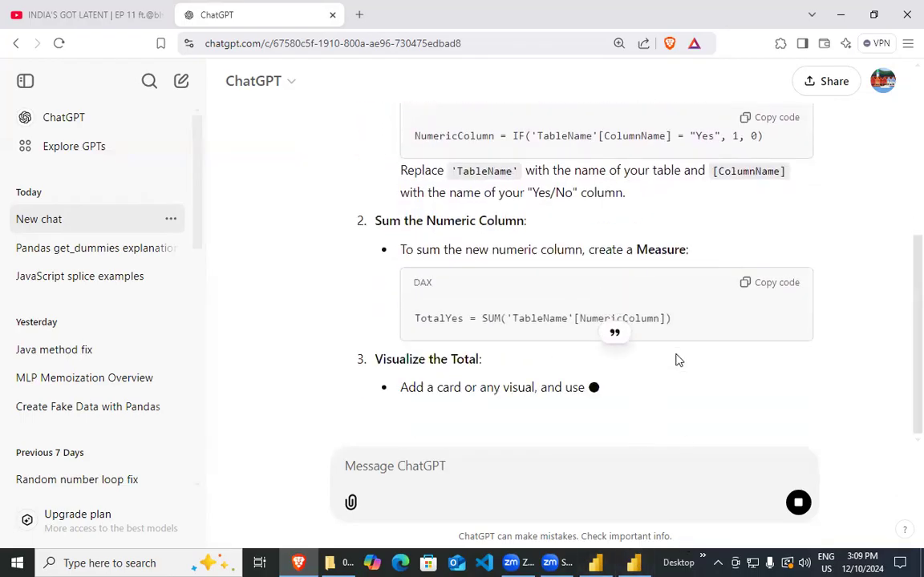
pyautogui.scroll(1, 677, 362)
# Switch to the reference dashboard in Power BI and try to delete its AttritionCount column from the model.
pyautogui.click(641, 561)
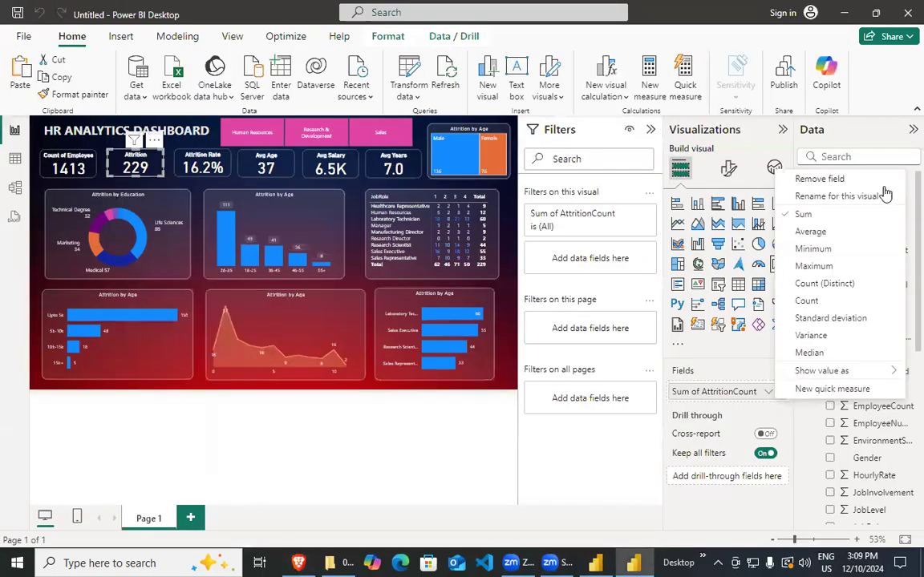
pyautogui.press('Escape')
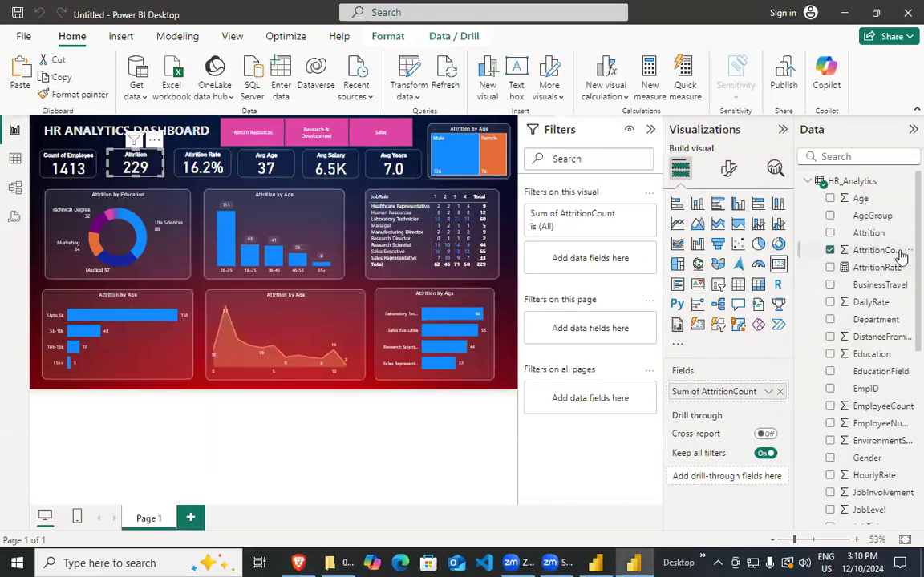
pyautogui.rightClick(898, 250)
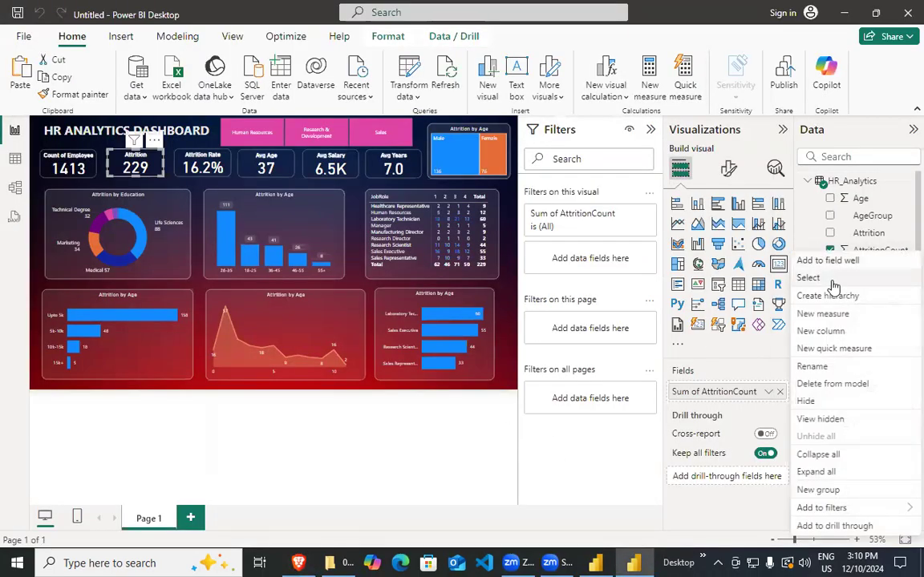
pyautogui.click(832, 384)
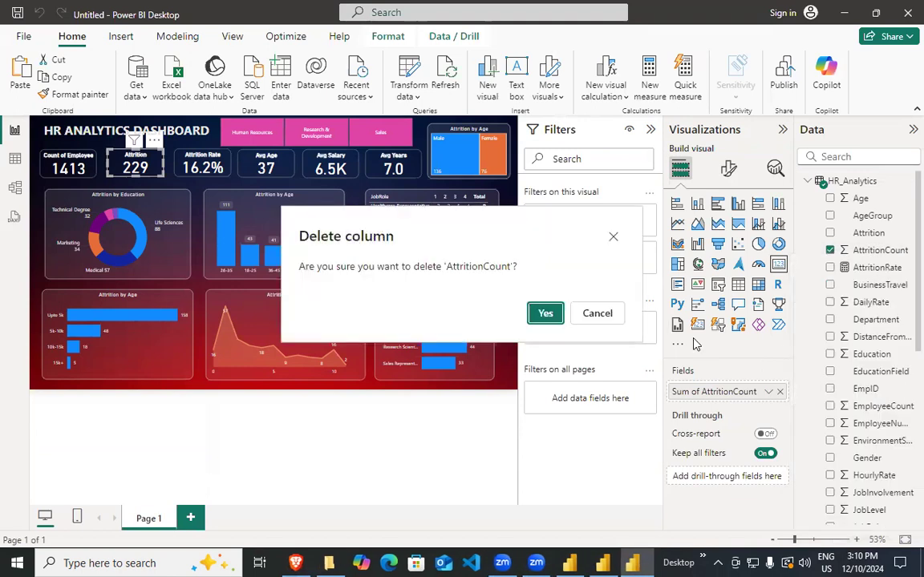
pyautogui.click(543, 314)
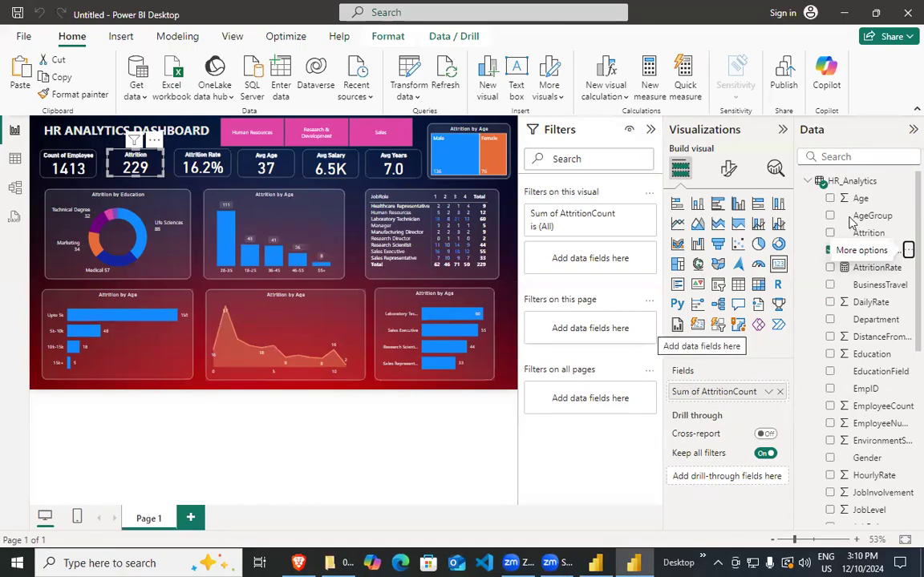
pyautogui.click(608, 319)
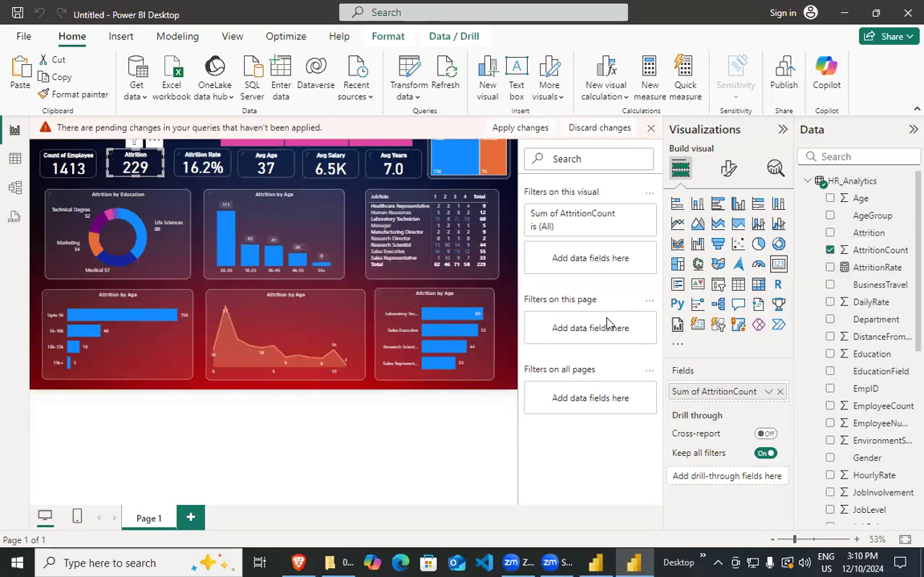
# In the working report, delete the AttritionCount measure from the model and discard the unfinished new measure.
pyautogui.click(602, 563)
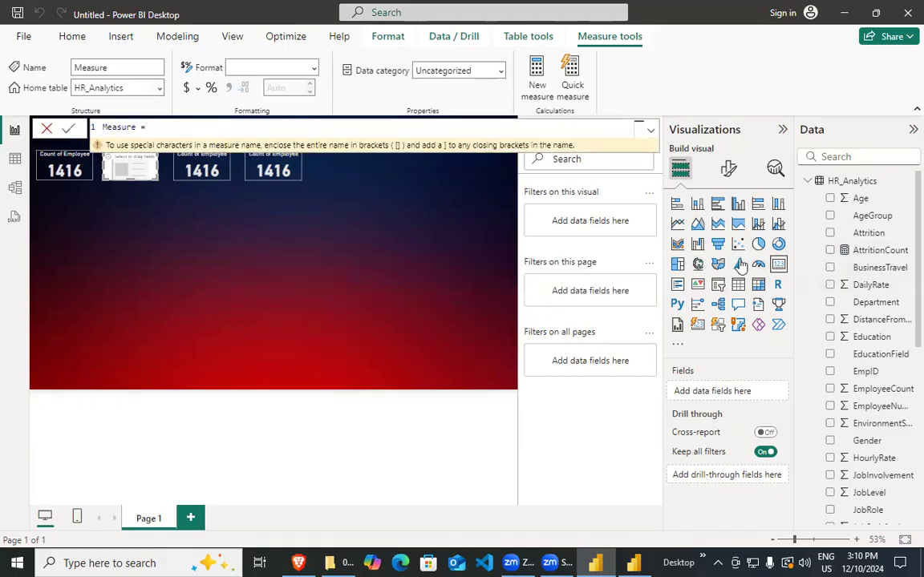
pyautogui.click(831, 251)
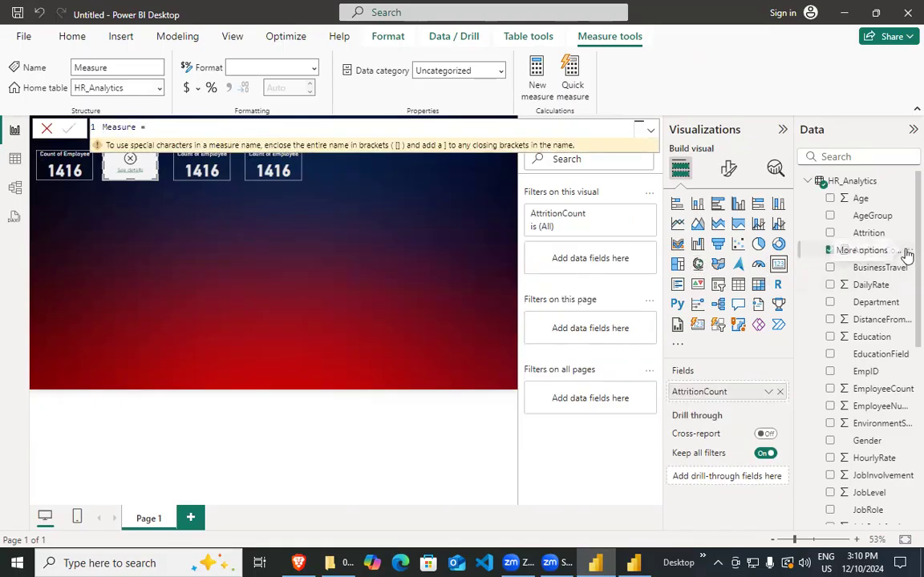
pyautogui.rightClick(904, 253)
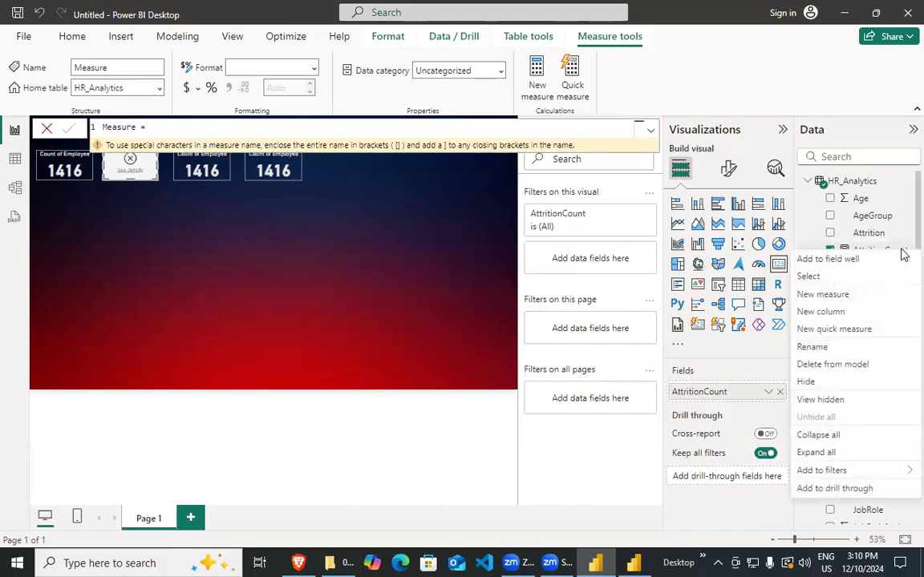
pyautogui.click(823, 365)
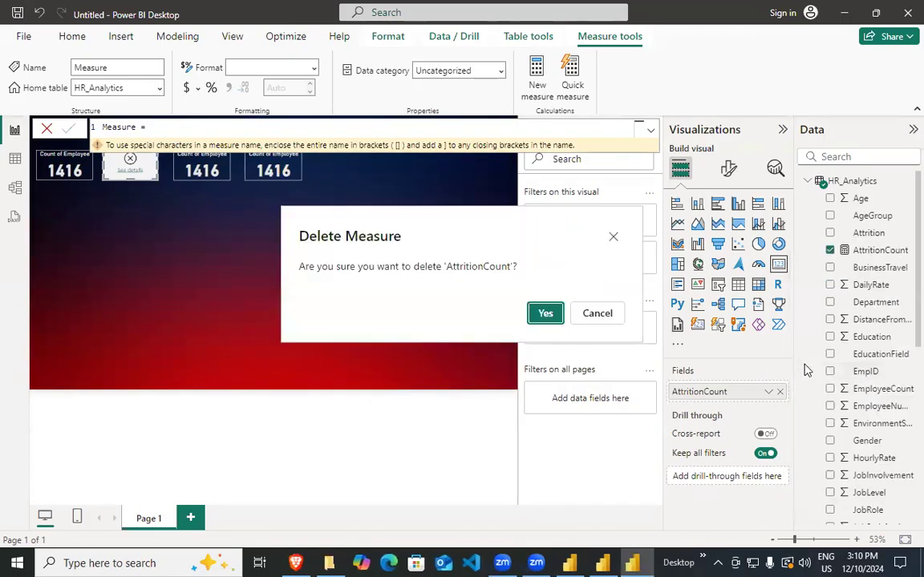
pyautogui.click(545, 314)
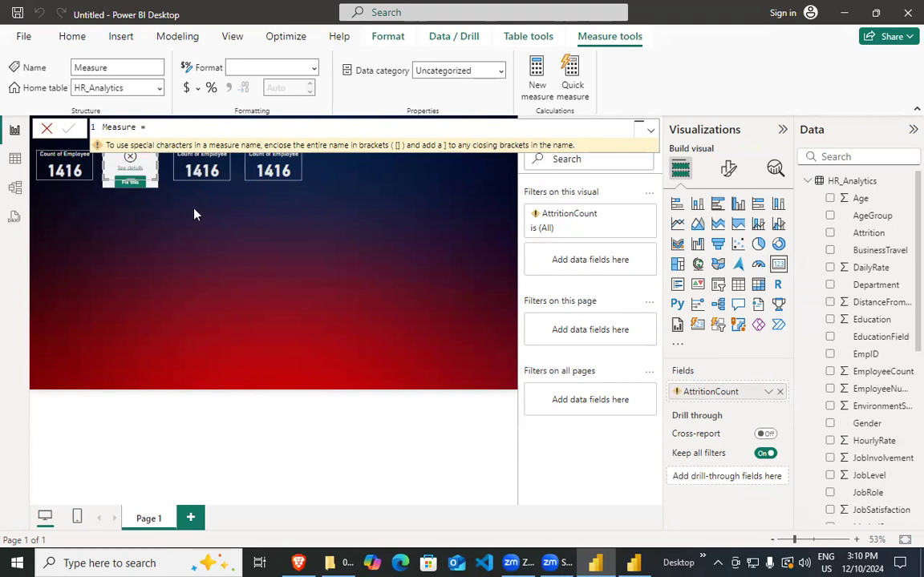
pyautogui.click(47, 129)
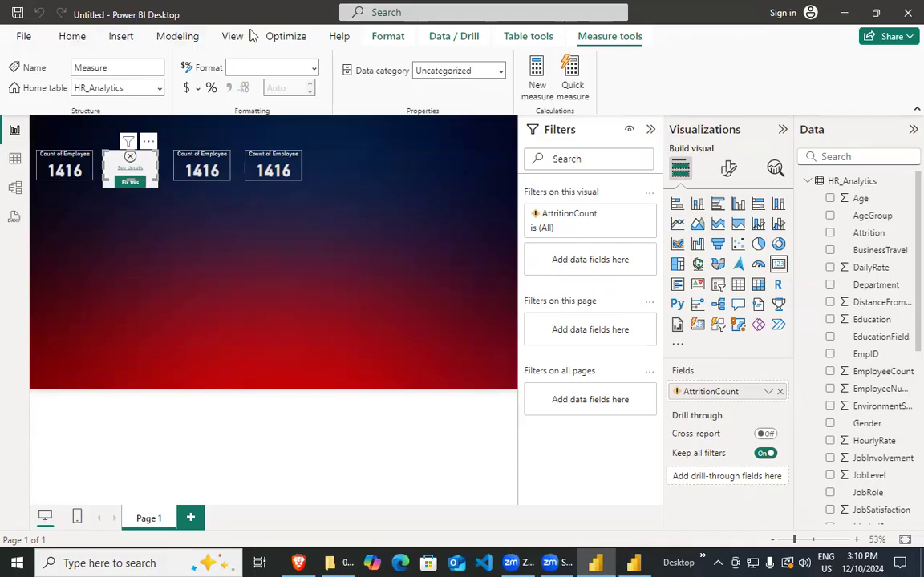
# Open the HR_Analytics query in Power Query Editor and start a conditional column named AttritionCount.
pyautogui.click(72, 36)
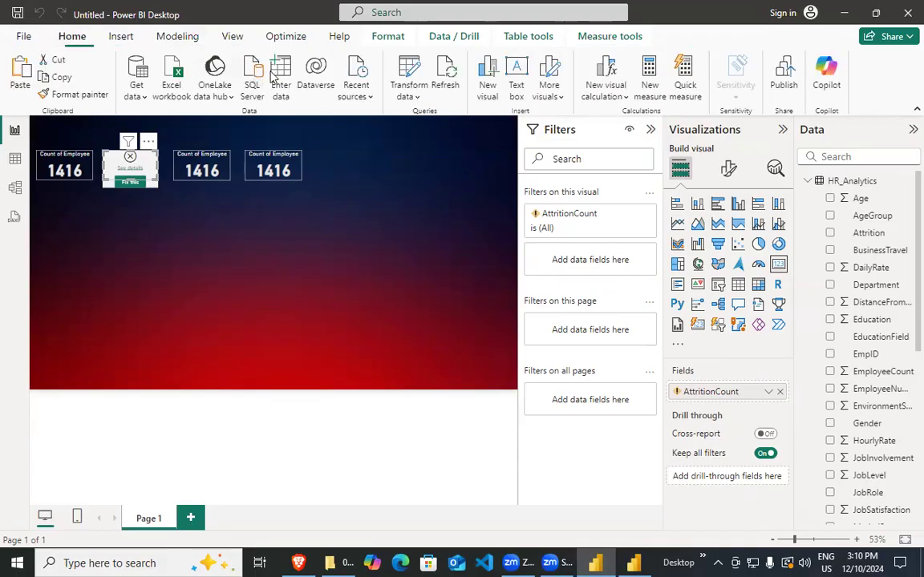
pyautogui.click(413, 84)
pyautogui.click(443, 119)
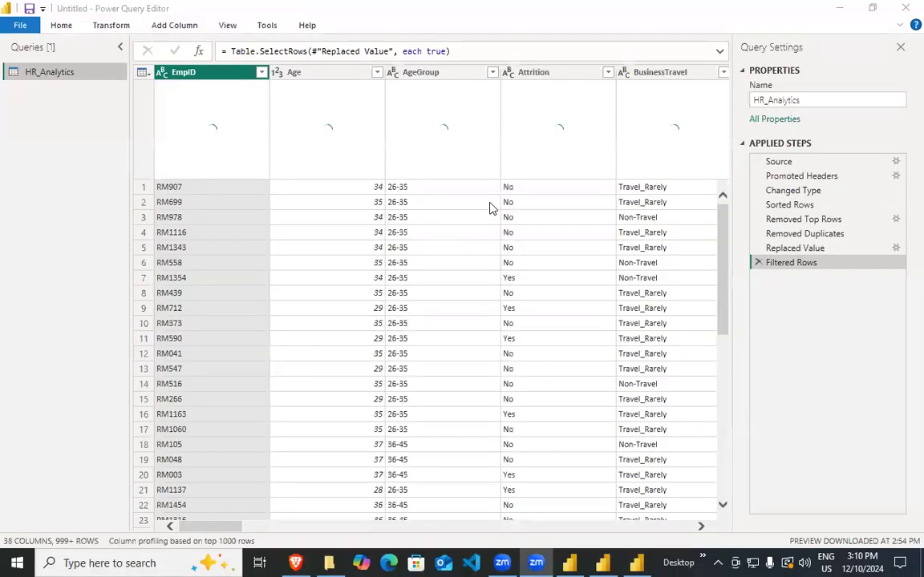
pyautogui.click(193, 24)
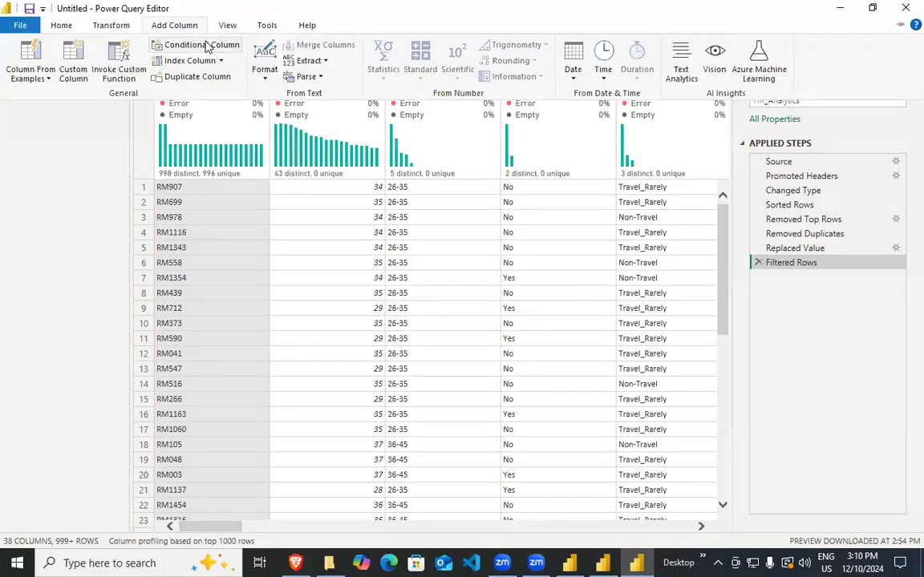
pyautogui.click(207, 43)
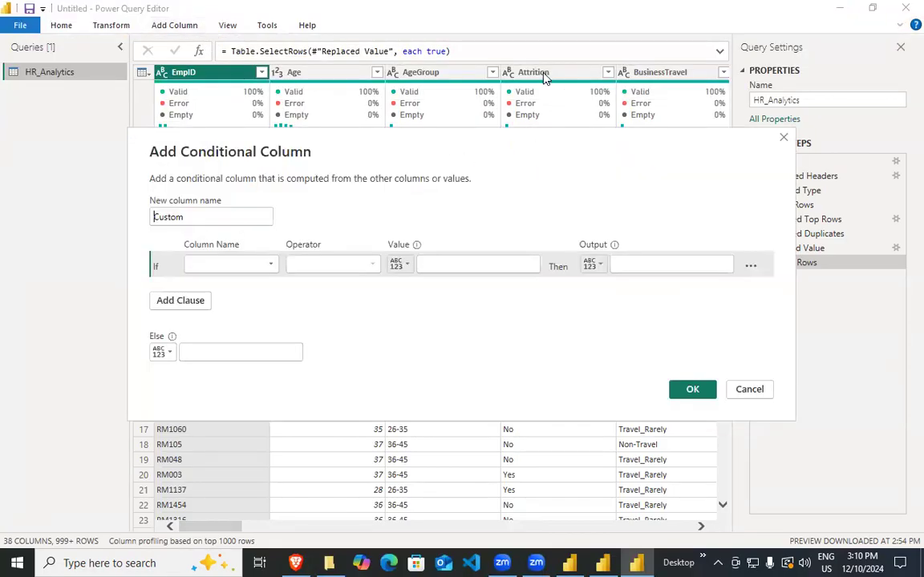
pyautogui.moveTo(186, 216); pyautogui.dragTo(137, 217)
pyautogui.write('A')
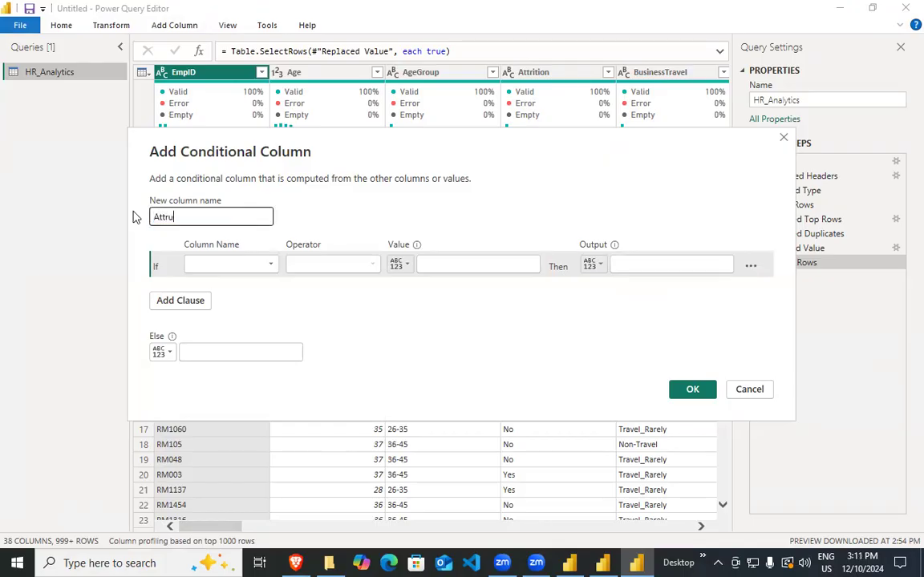
pyautogui.write('ttru')
pyautogui.press('BackSpace')
# Define the AttritionCount column to output 1 when Attrition equals Yes and 0 otherwise, and create it.
pyautogui.click(212, 271)
pyautogui.click(172, 324)
pyautogui.click(469, 265)
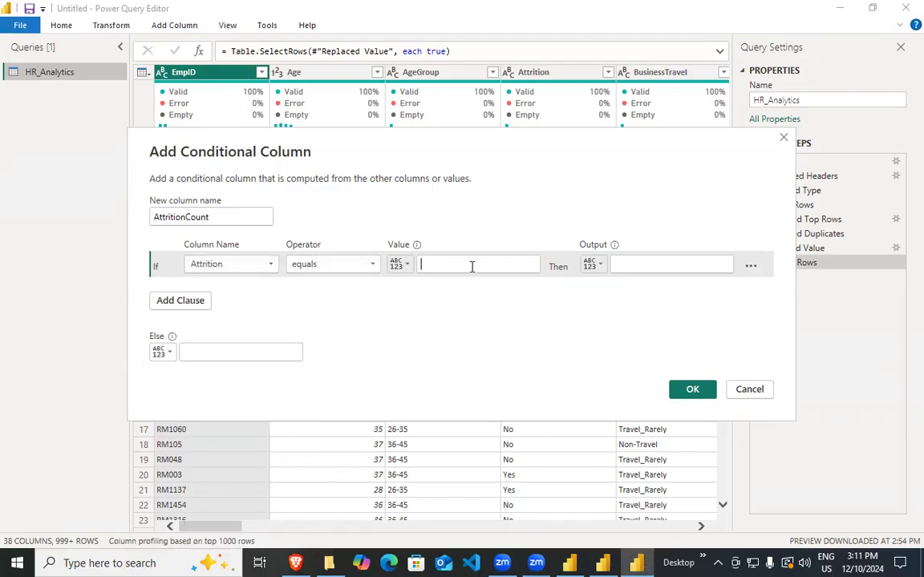
pyautogui.write('y')
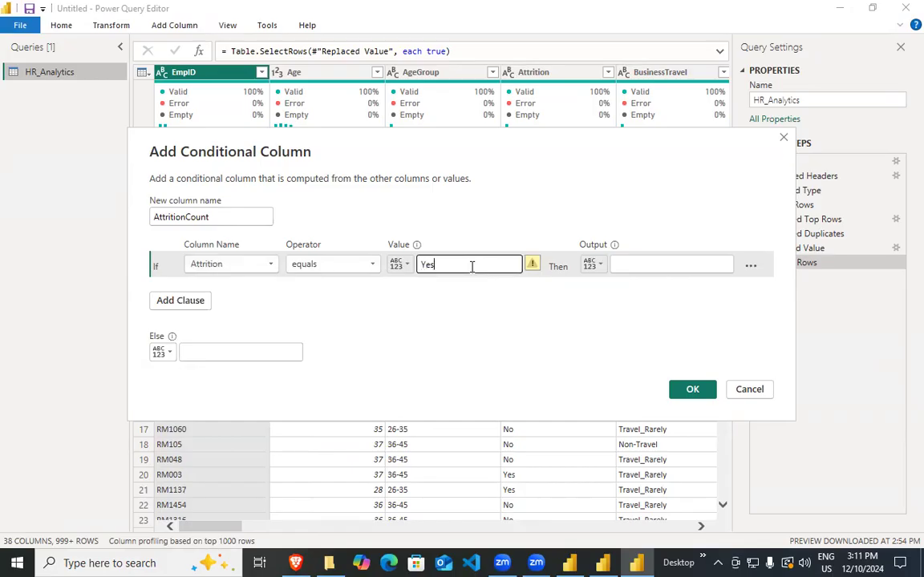
pyautogui.click(672, 265)
pyautogui.write('1')
pyautogui.click(195, 351)
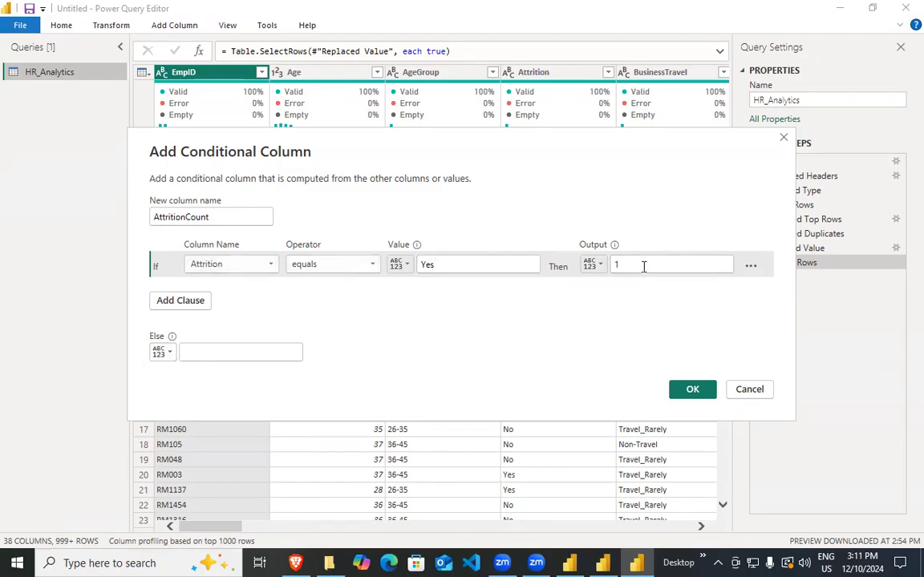
pyautogui.write('0')
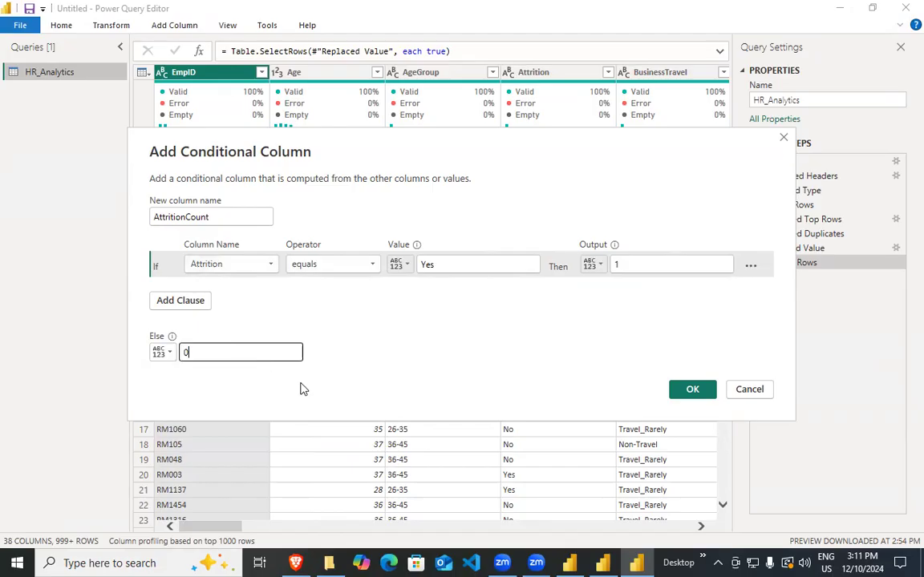
pyautogui.click(695, 395)
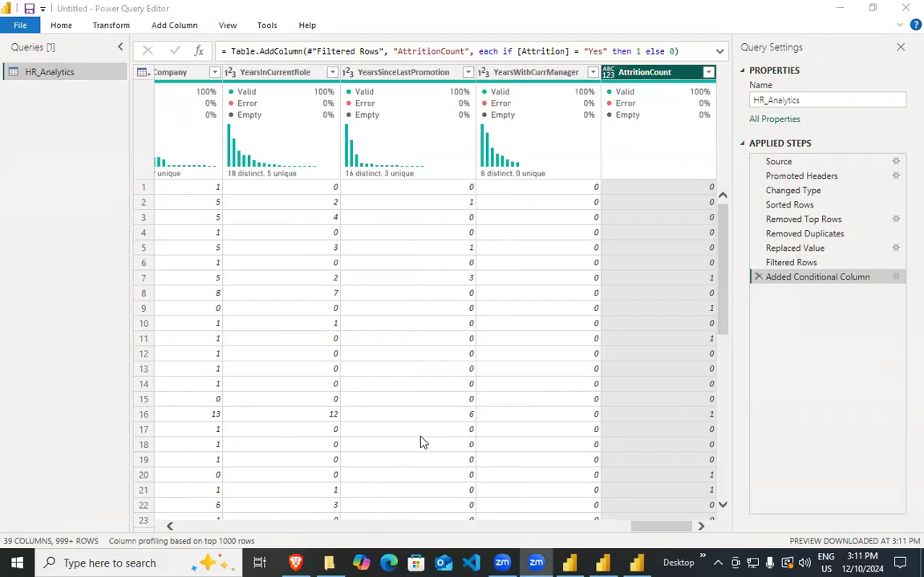
# Detect the data types of all HR_Analytics columns from EmpID through AttritionCount, and apply the query changes to the report.
pyautogui.moveTo(639, 527); pyautogui.dragTo(68, 491)
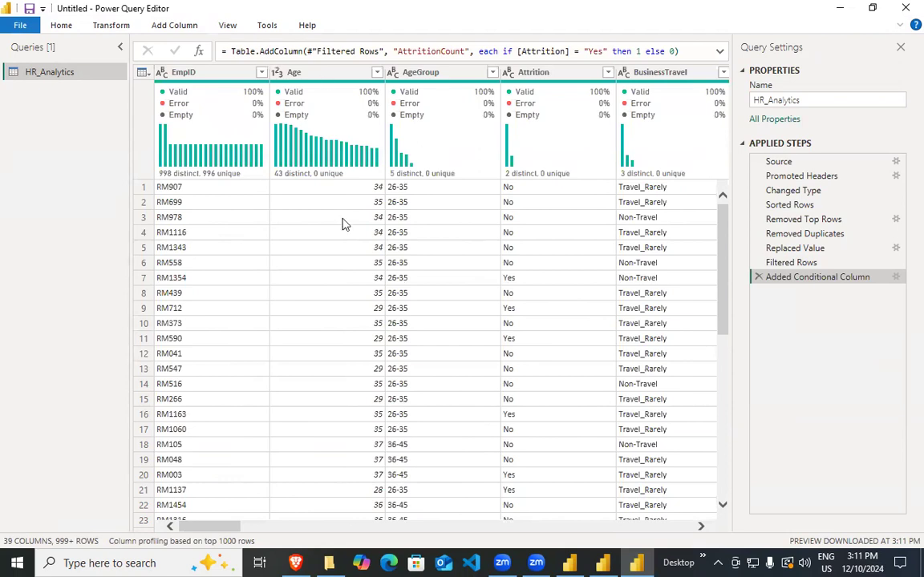
pyautogui.click(171, 73)
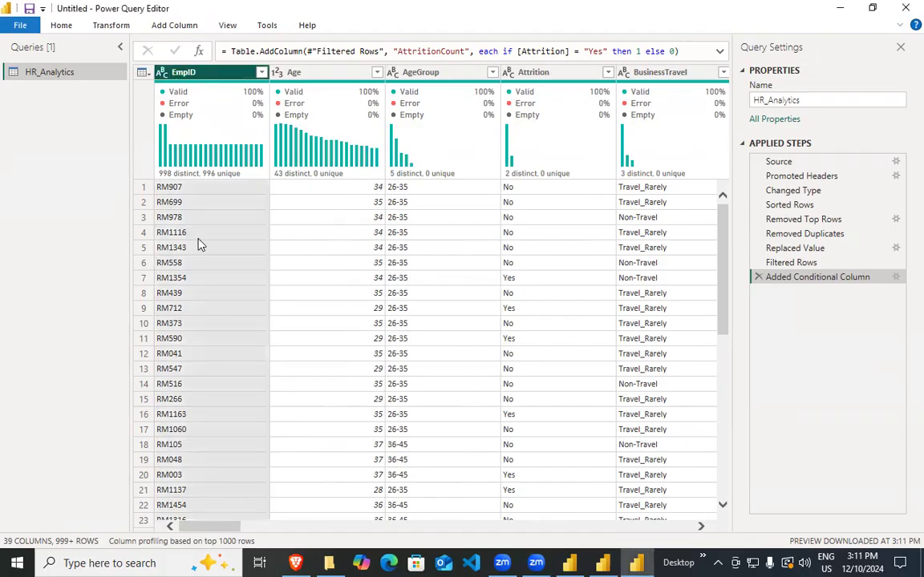
pyautogui.moveTo(210, 527); pyautogui.dragTo(802, 433)
pyautogui.click(685, 81)
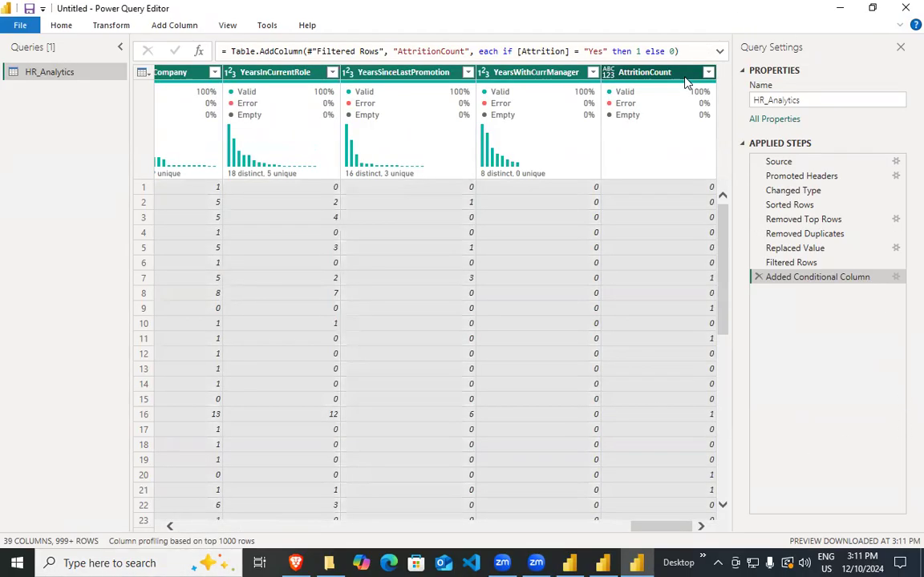
pyautogui.rightClick(686, 81)
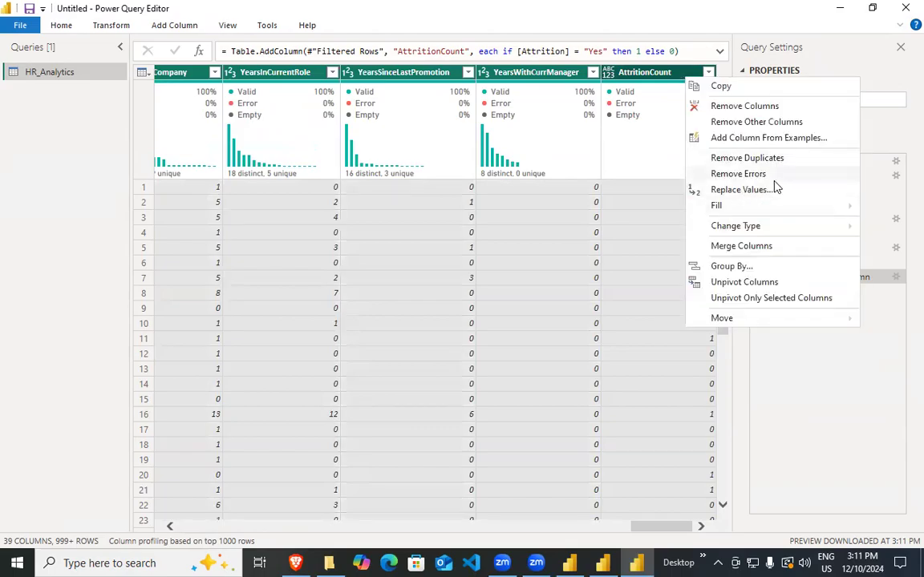
pyautogui.moveTo(764, 231)
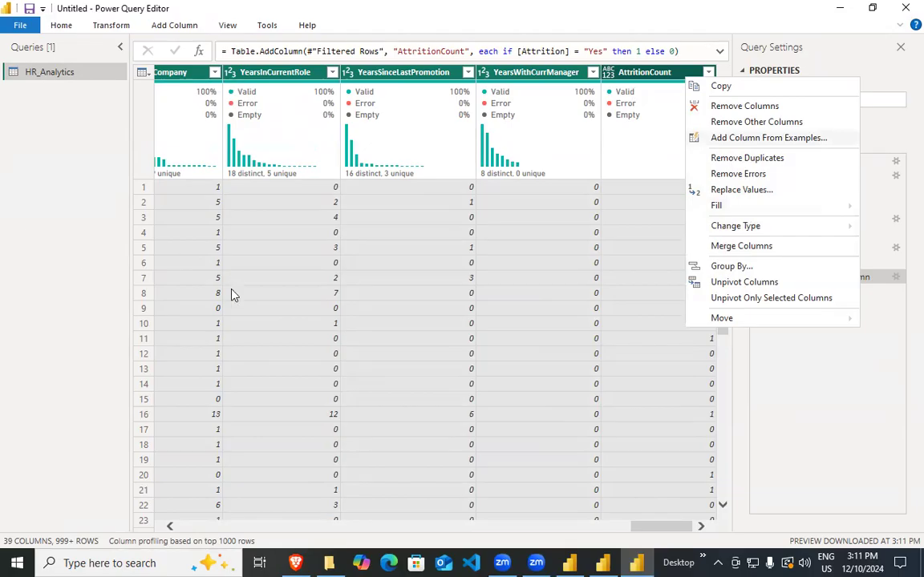
pyautogui.moveTo(662, 527); pyautogui.dragTo(4, 454)
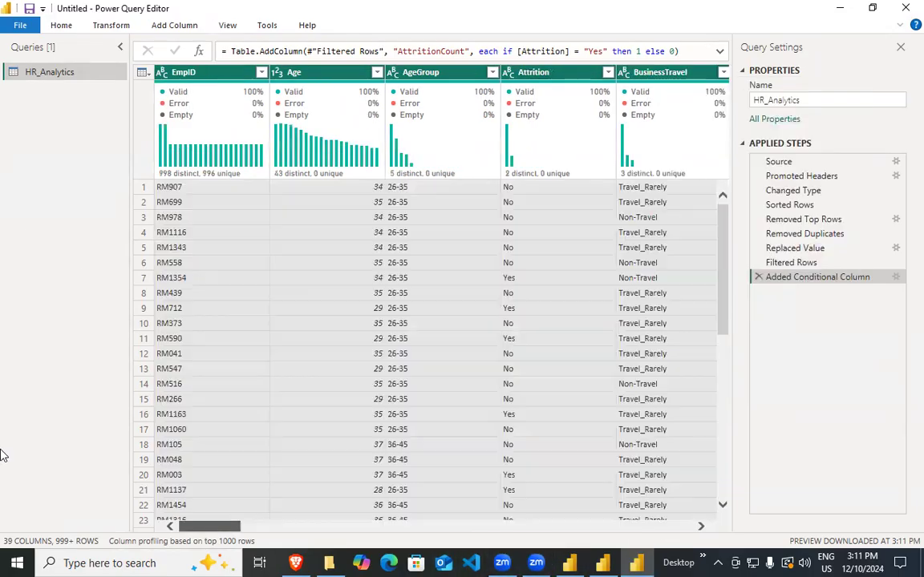
pyautogui.click(61, 25)
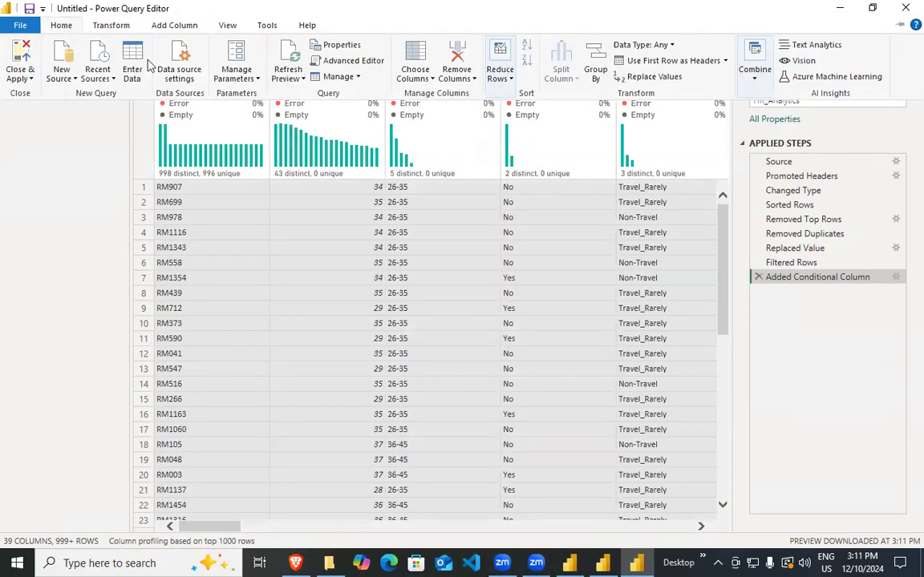
pyautogui.scroll(-1, 149, 64)
pyautogui.click(113, 23)
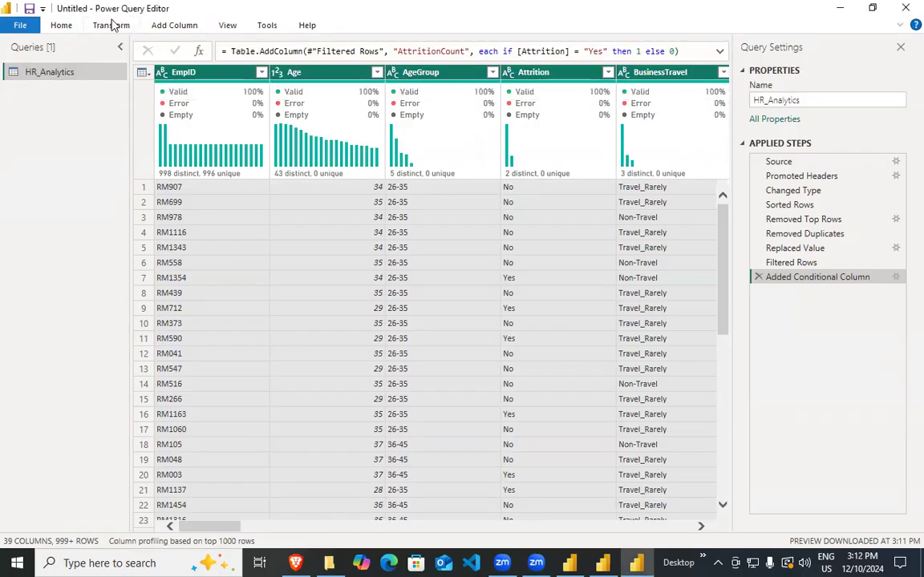
pyautogui.click(109, 26)
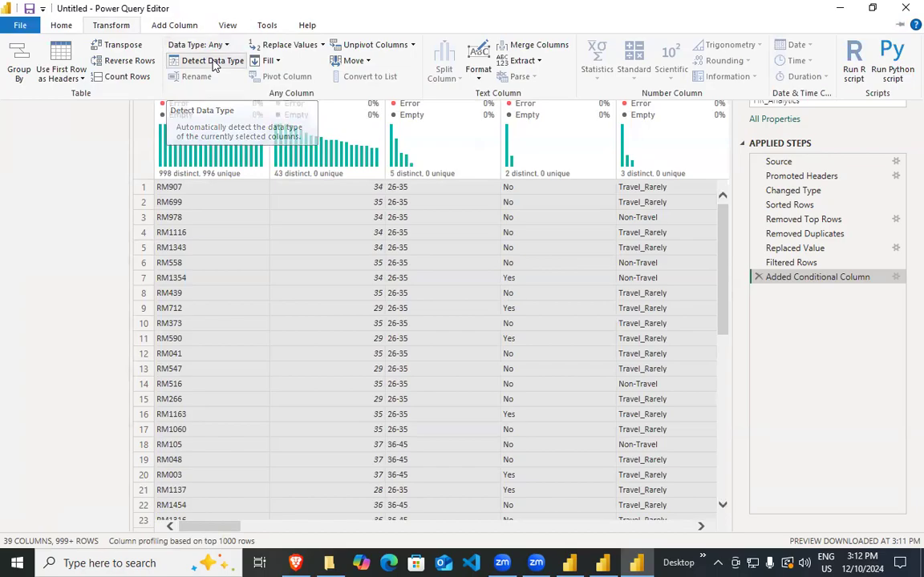
pyautogui.click(213, 62)
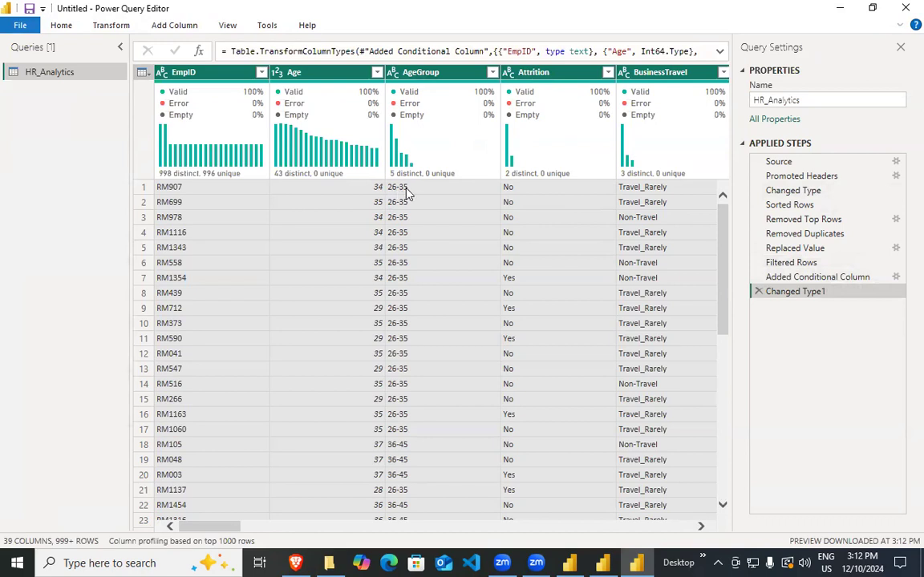
pyautogui.click(63, 28)
pyautogui.click(19, 61)
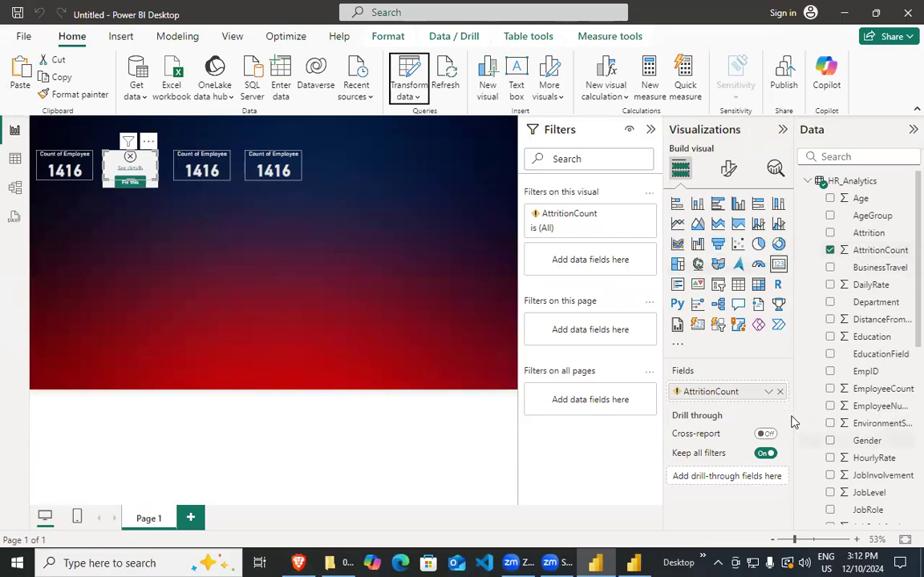
# Replace the broken field in the second KPI card with the sum of the new AttritionCount column, keeping the card's original size.
pyautogui.click(779, 391)
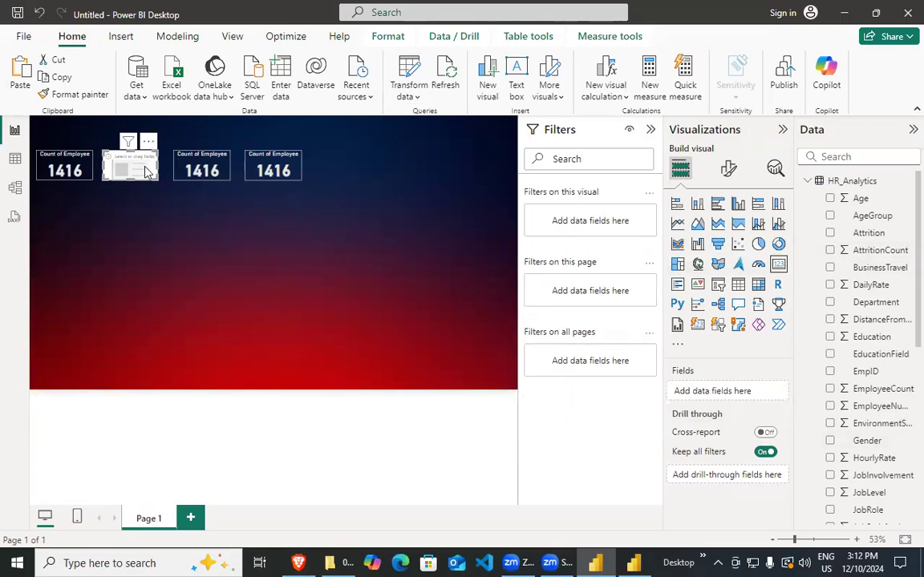
pyautogui.moveTo(879, 251); pyautogui.dragTo(721, 391)
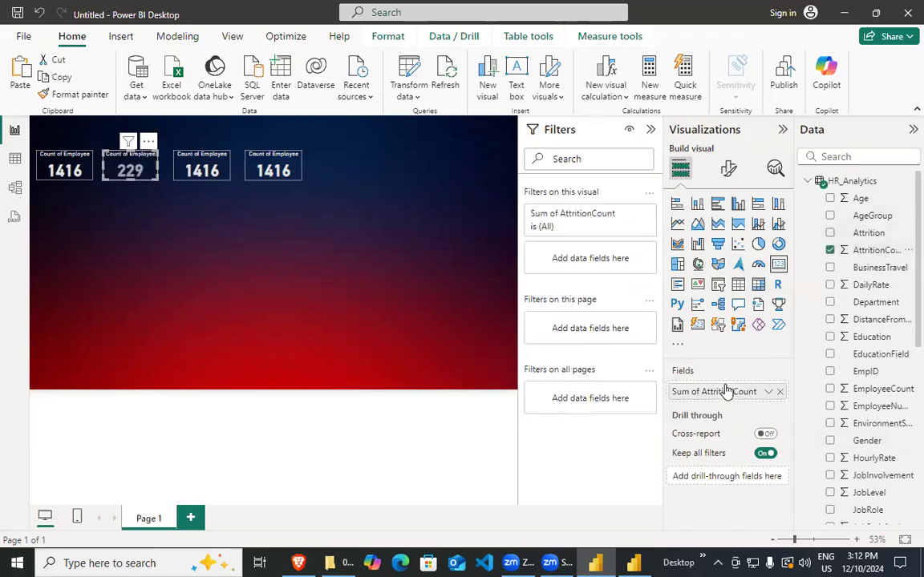
pyautogui.moveTo(157, 180)
pyautogui.mouseDown()
pyautogui.moveTo(174, 209)
pyautogui.moveTo(162, 180)
pyautogui.mouseUp()
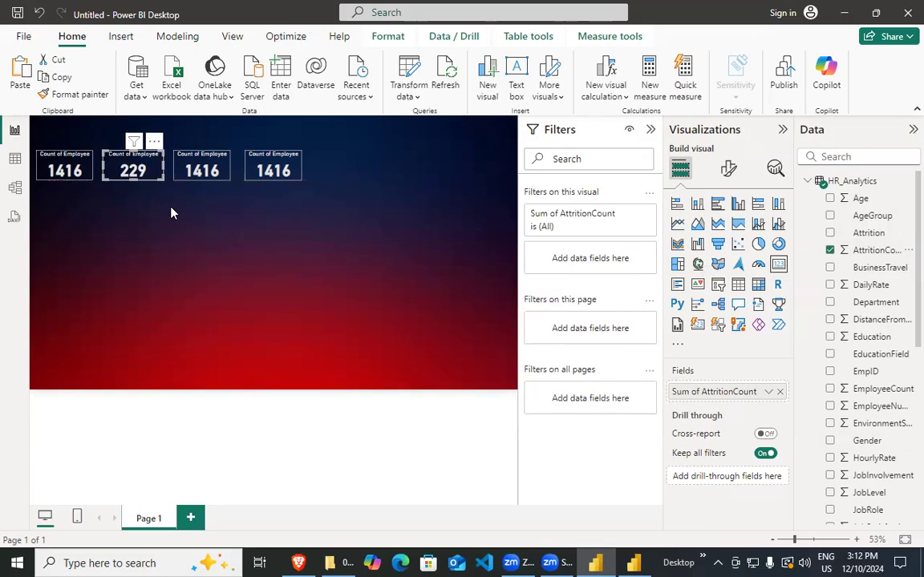
pyautogui.hotkey('ctrl', 'z')
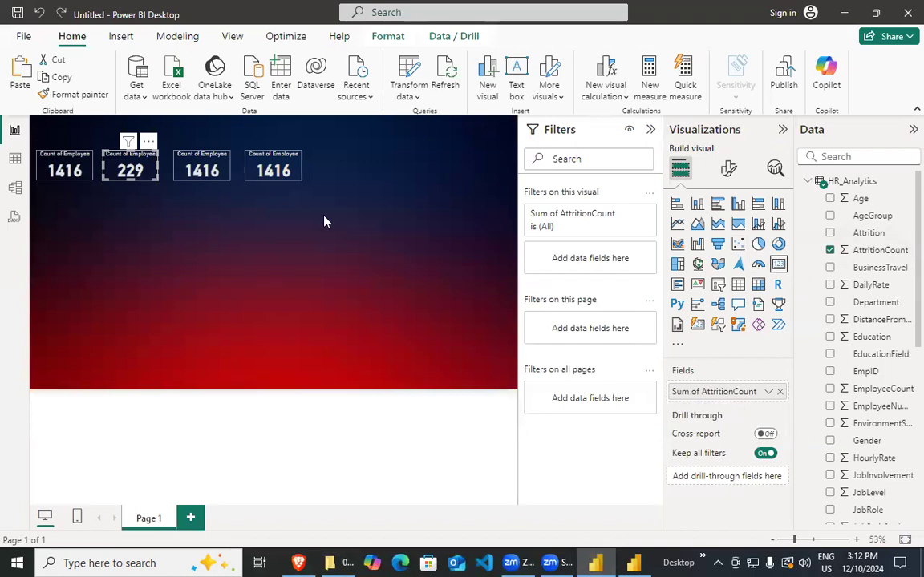
# Change the second KPI card's title text to Attrition.
pyautogui.click(728, 169)
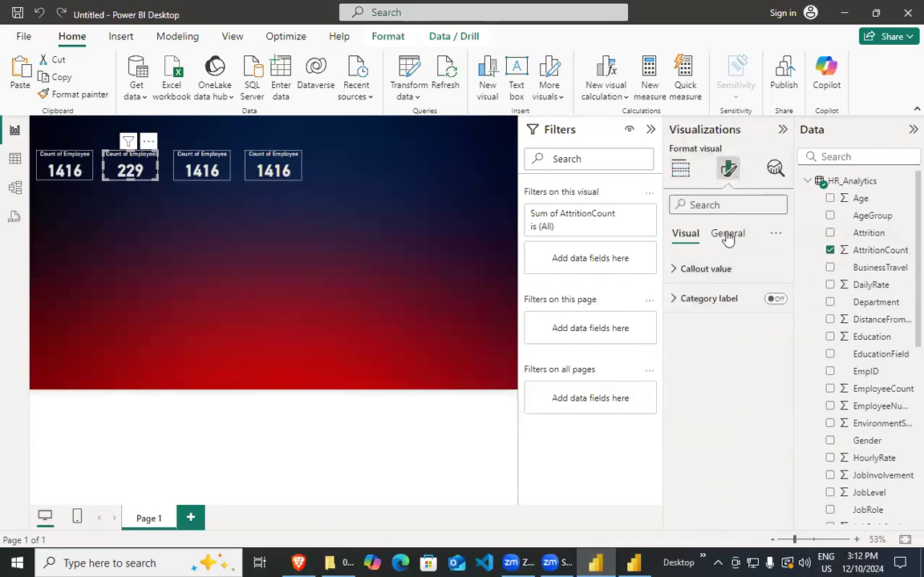
pyautogui.click(726, 232)
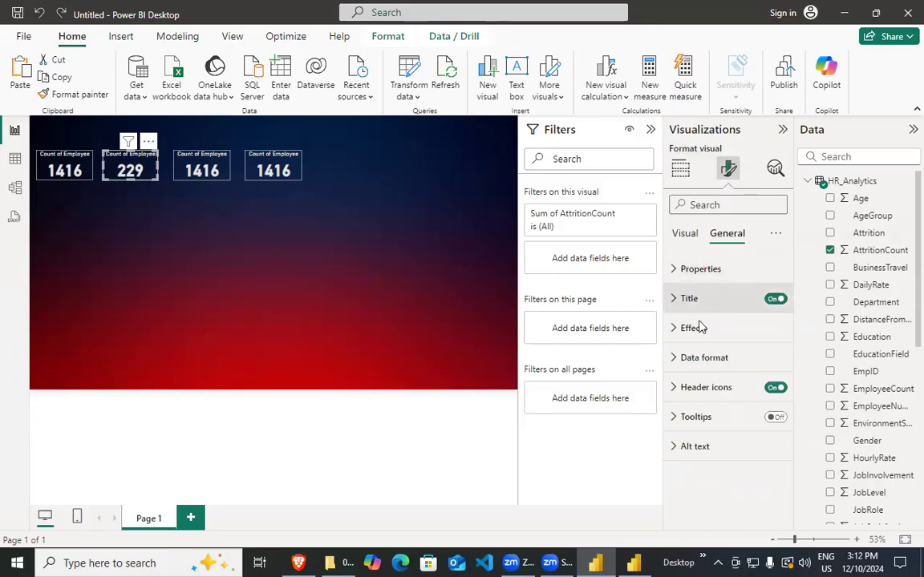
pyautogui.click(689, 299)
pyautogui.moveTo(759, 371); pyautogui.dragTo(678, 371)
pyautogui.press('BackSpace')
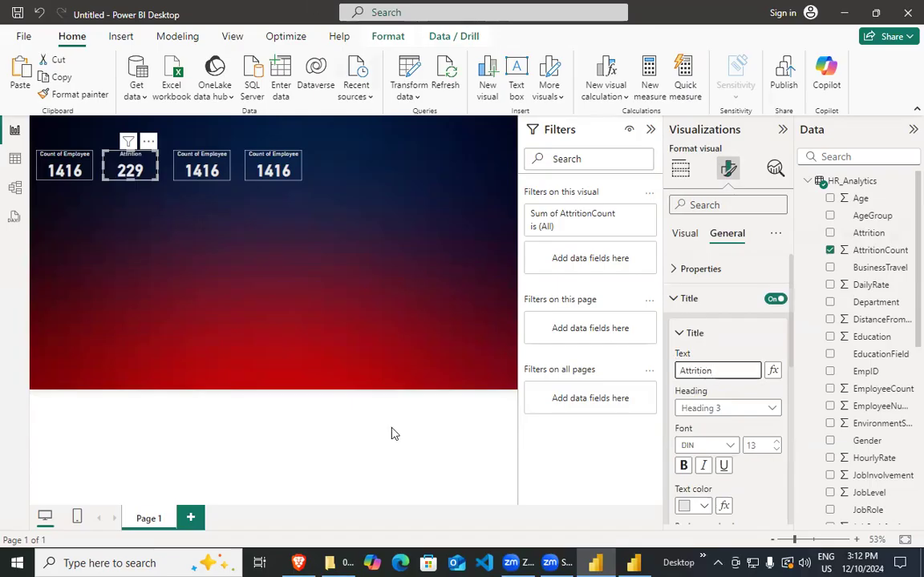
pyautogui.click(106, 195)
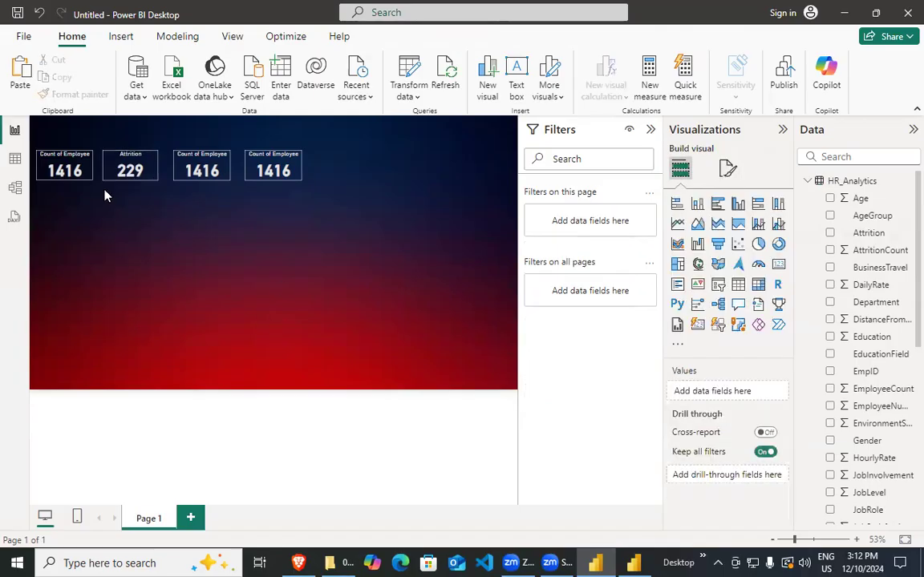
# Switch to the reference dashboard and examine the formula of the AttritionRate measure behind its Attrition Rate card.
pyautogui.click(198, 169)
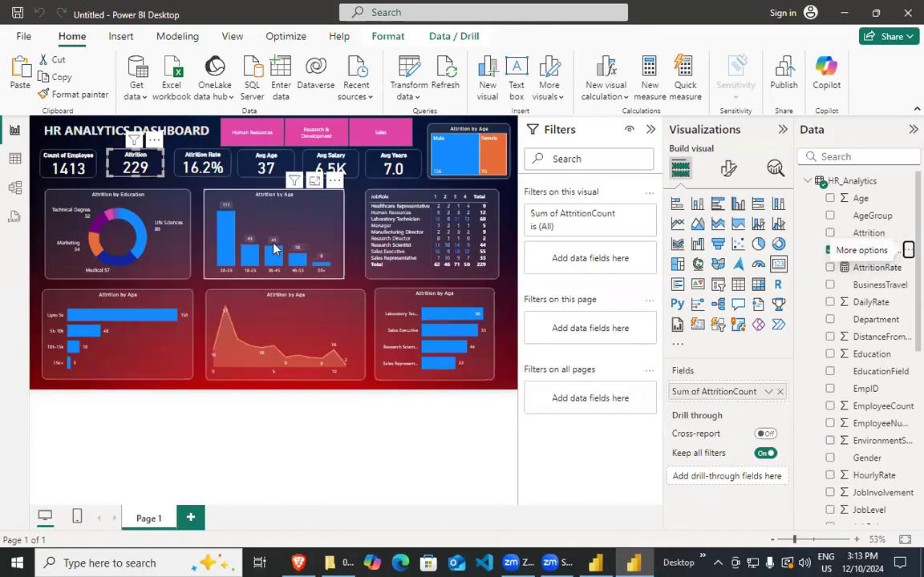
pyautogui.click(212, 167)
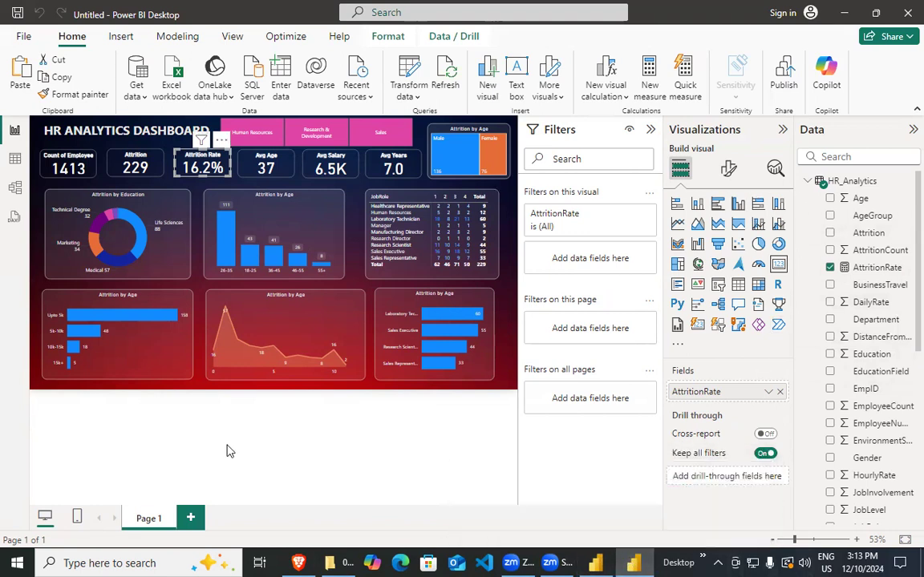
pyautogui.click(879, 268)
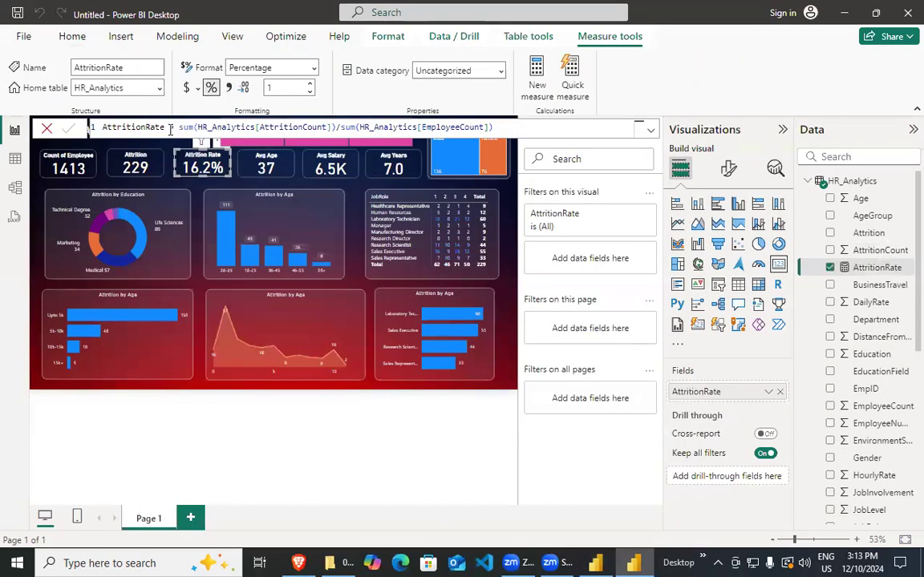
pyautogui.moveTo(170, 130); pyautogui.dragTo(333, 128)
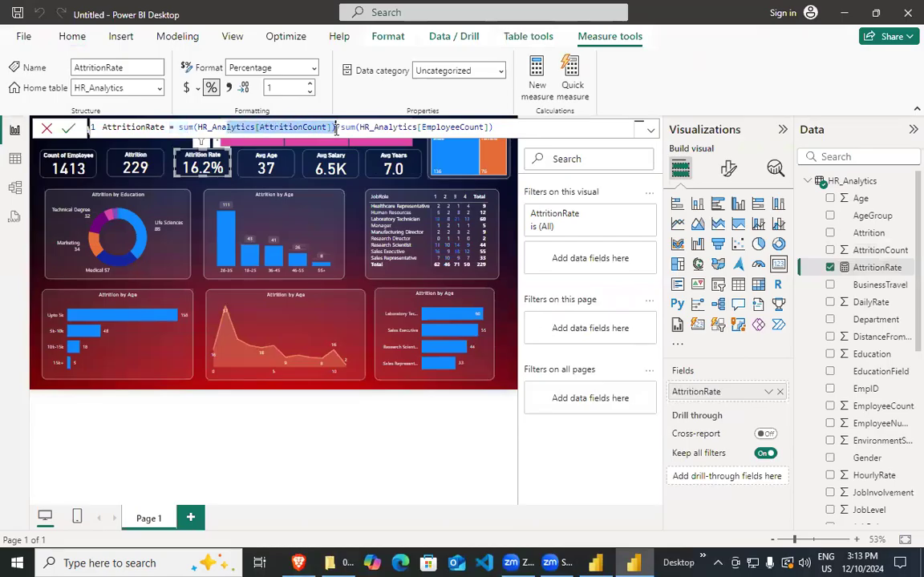
pyautogui.moveTo(358, 127); pyautogui.dragTo(486, 131)
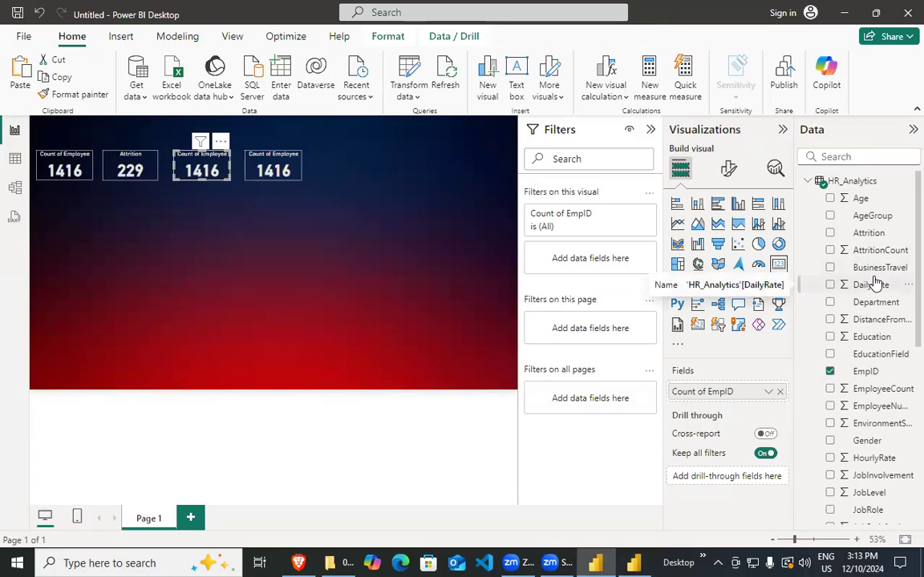
# In the working report, start a new measure in the HR_Analytics table and name it AttritionRate.
pyautogui.click(876, 183)
pyautogui.rightClick(876, 183)
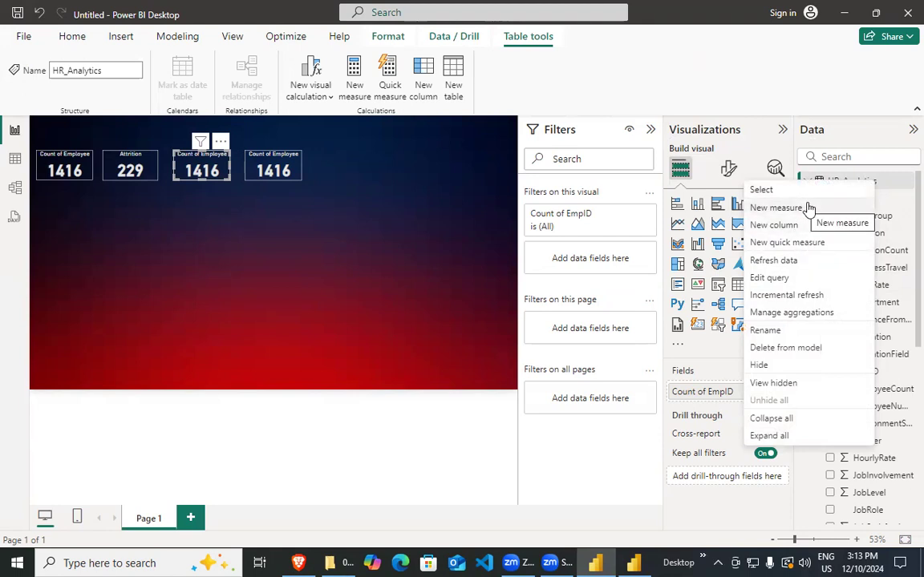
pyautogui.click(809, 209)
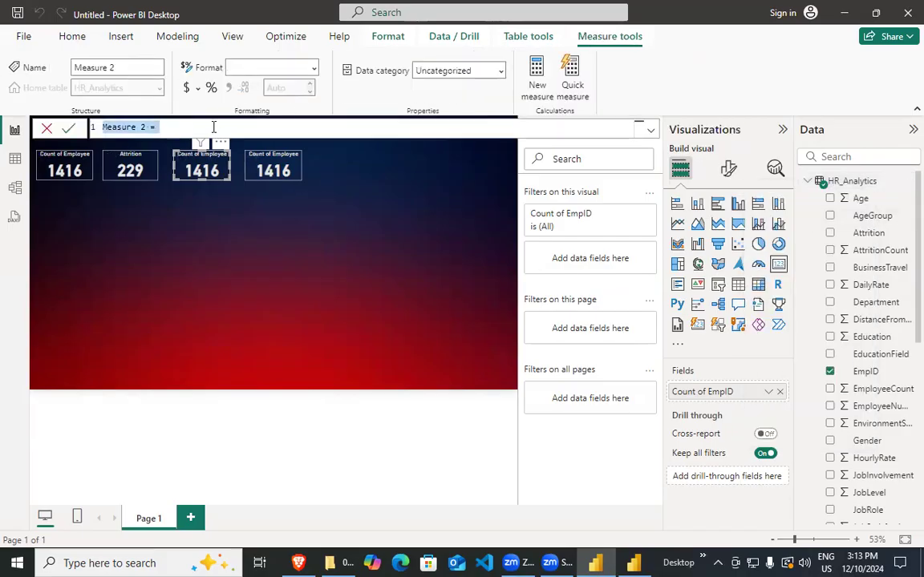
pyautogui.click(147, 127)
pyautogui.hotkey('shift', 'Home')
pyautogui.press('BackSpace')
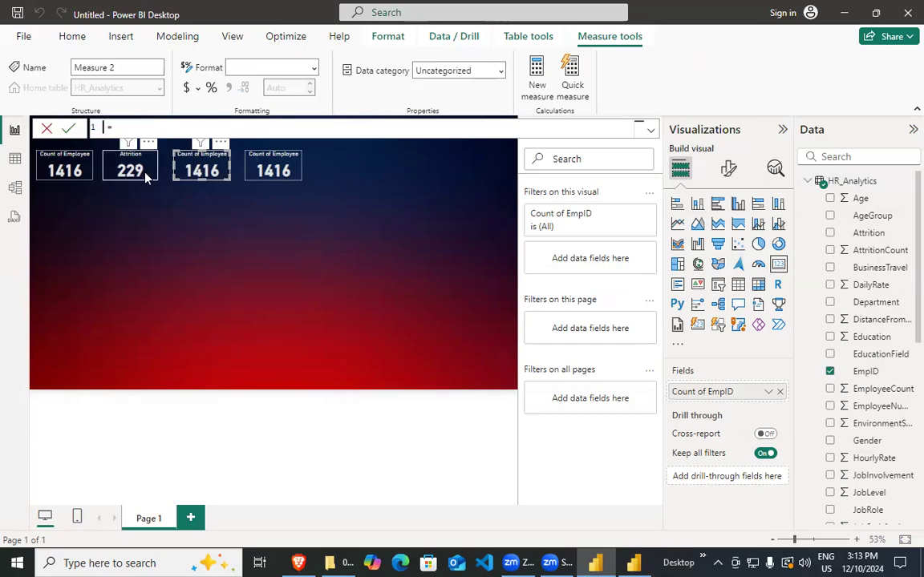
pyautogui.write('AttritionRate')
# Enter sum(HR_Analytics[AttritionCount]) as the numerator of the AttritionRate formula.
pyautogui.press('Right')
pyautogui.press('Right')
pyautogui.press('Right')
pyautogui.write('sum(')
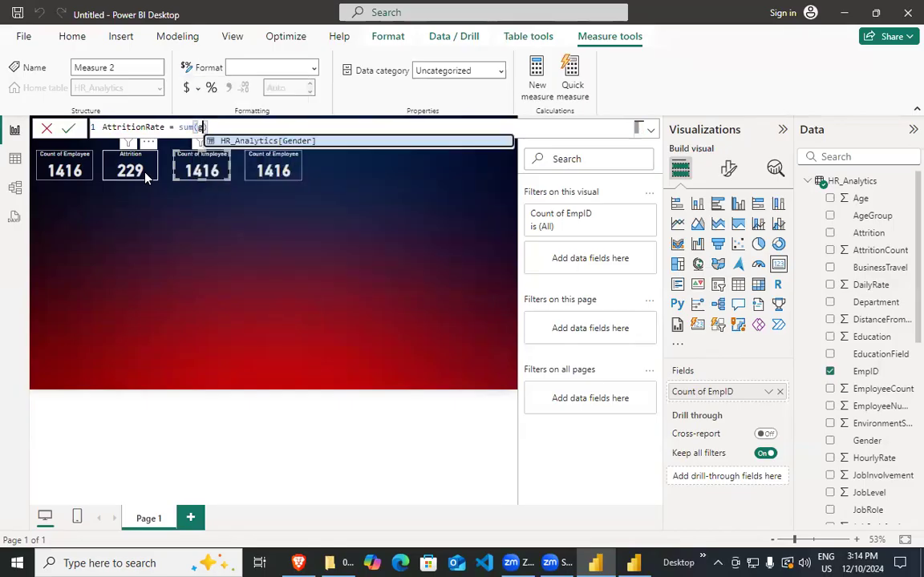
pyautogui.press('Tab')
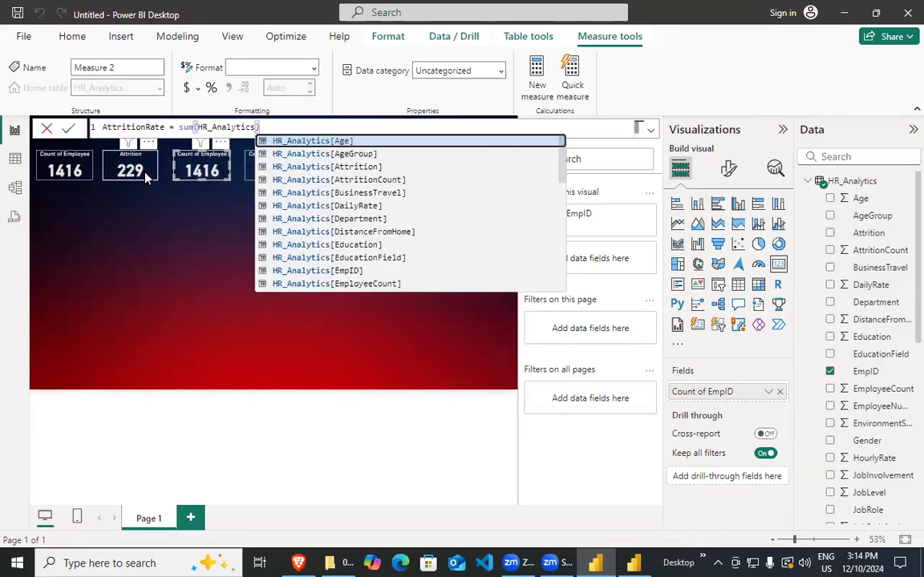
pyautogui.press('Down')
pyautogui.press('Down')
pyautogui.press('Down')
pyautogui.press('Tab')
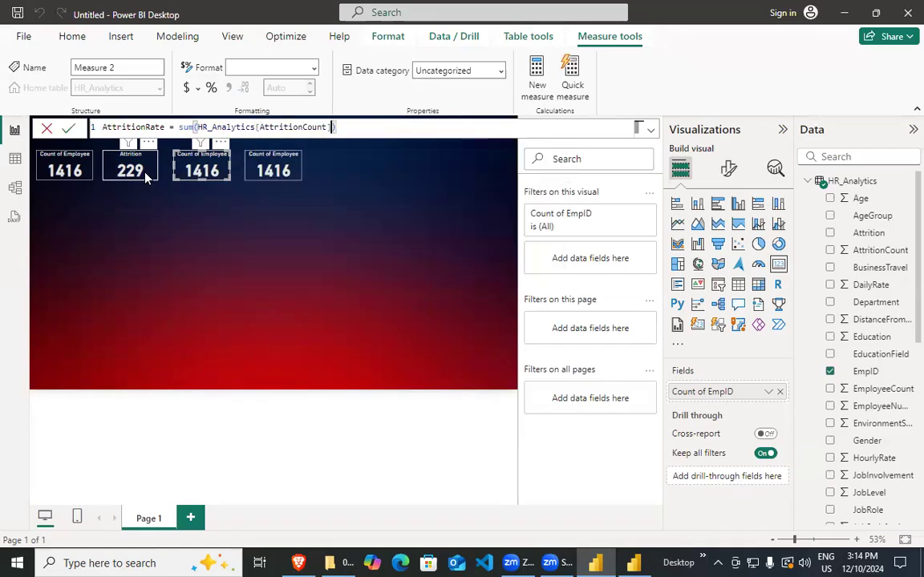
# Complete the AttritionRate formula by dividing the numerator by SUM(HR_Analytics[EmployeeCount]).
pyautogui.write('/SUM(')
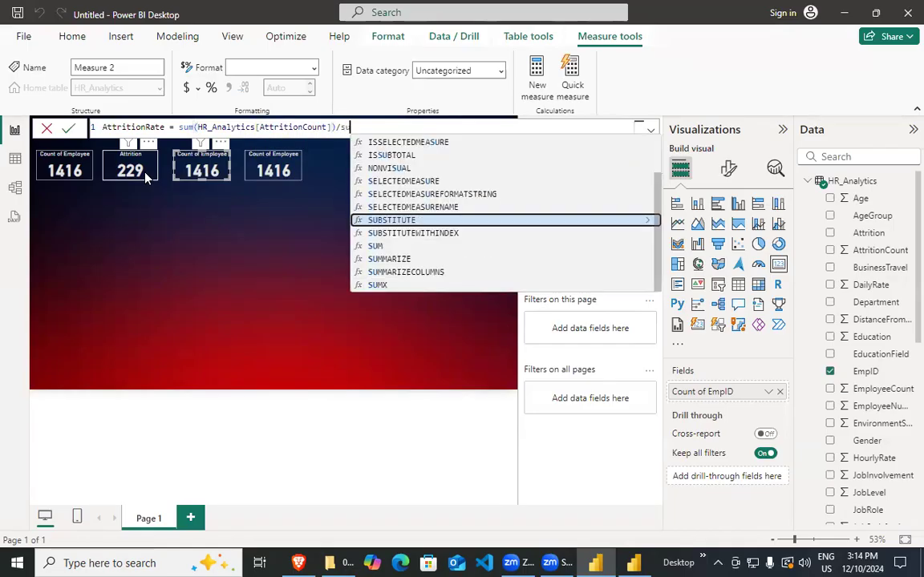
pyautogui.press('Tab')
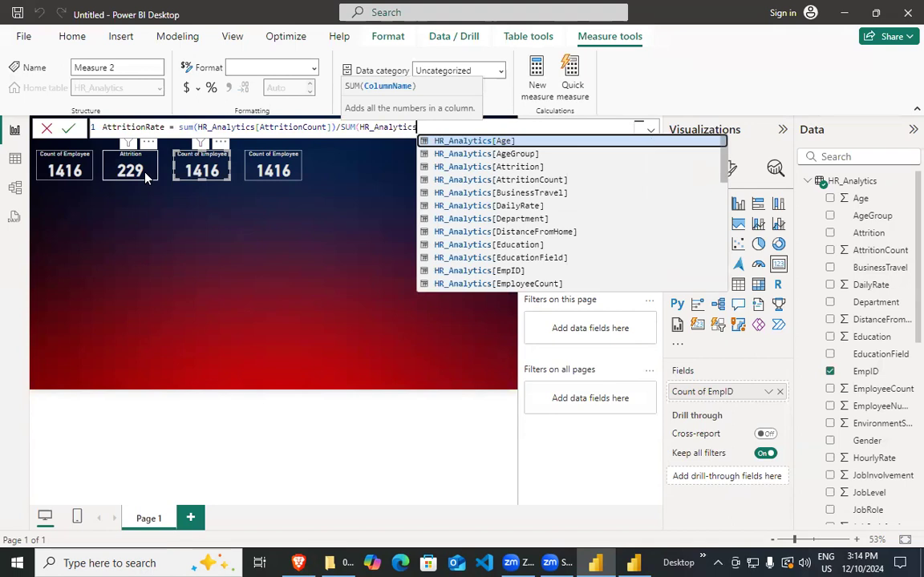
pyautogui.press('Down')
pyautogui.press('Down')
pyautogui.press('Down')
pyautogui.press('Down')
pyautogui.press('Down')
pyautogui.press('Down')
pyautogui.press('Down')
pyautogui.press('Down')
pyautogui.press('Down')
pyautogui.press('Down')
pyautogui.press('Down')
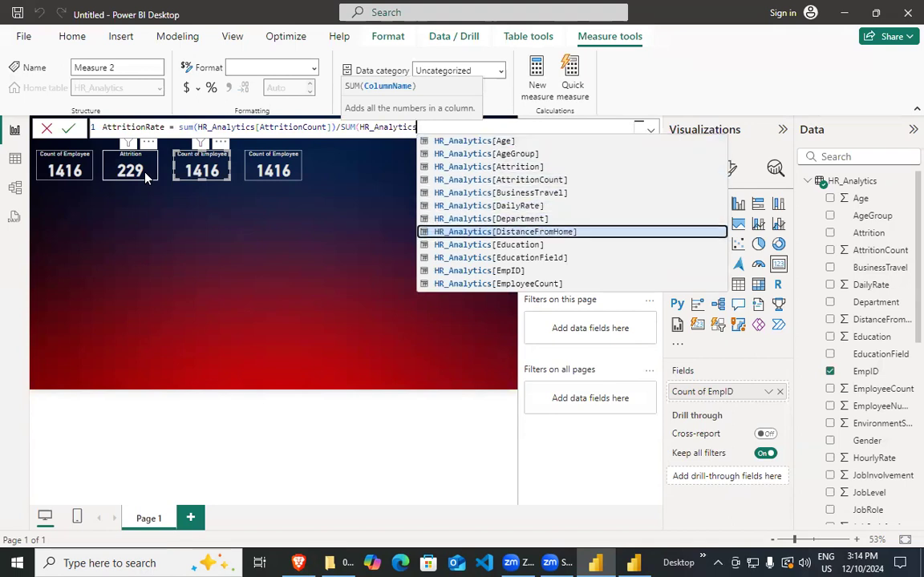
pyautogui.press('Tab')
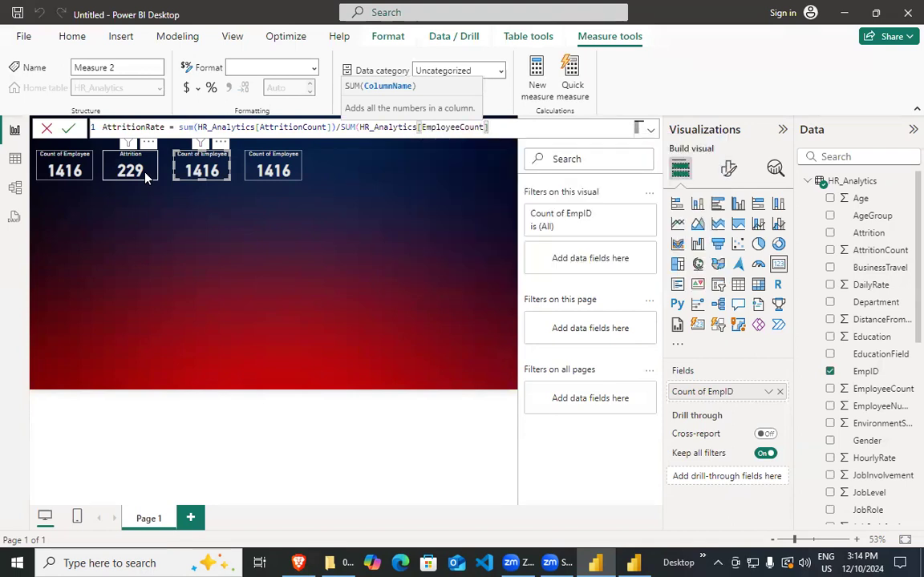
pyautogui.write(')')
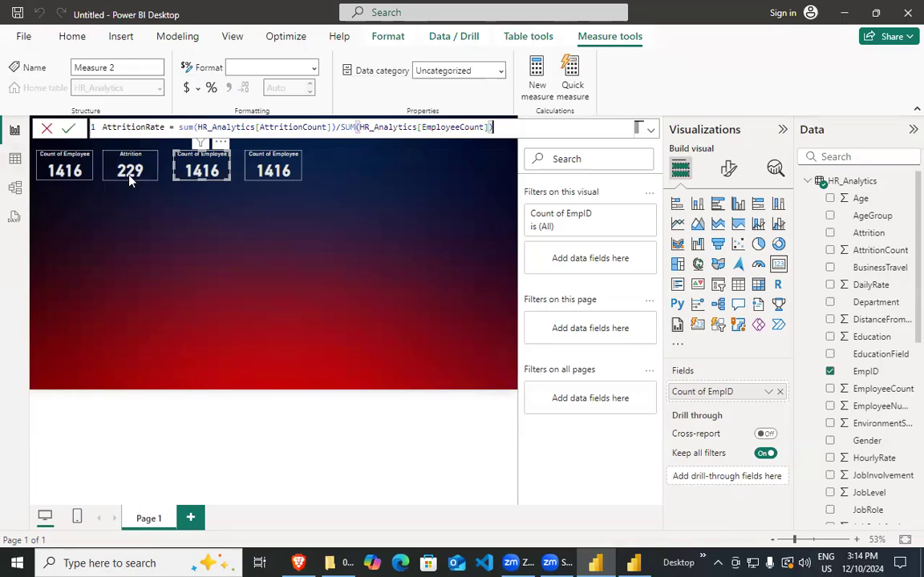
# Commit the AttritionRate measure and show it on the third card in place of the employee ID count.
pyautogui.click(69, 128)
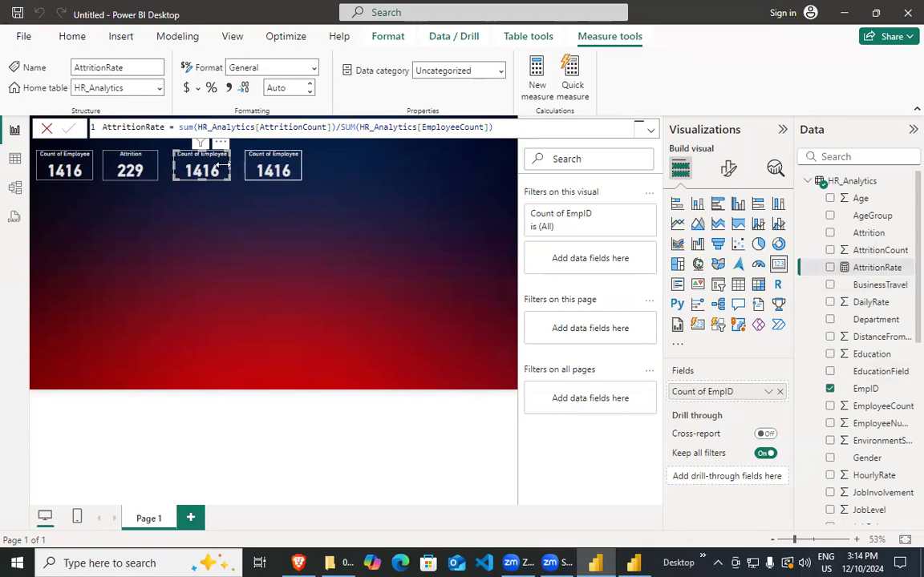
pyautogui.moveTo(878, 269); pyautogui.dragTo(746, 401)
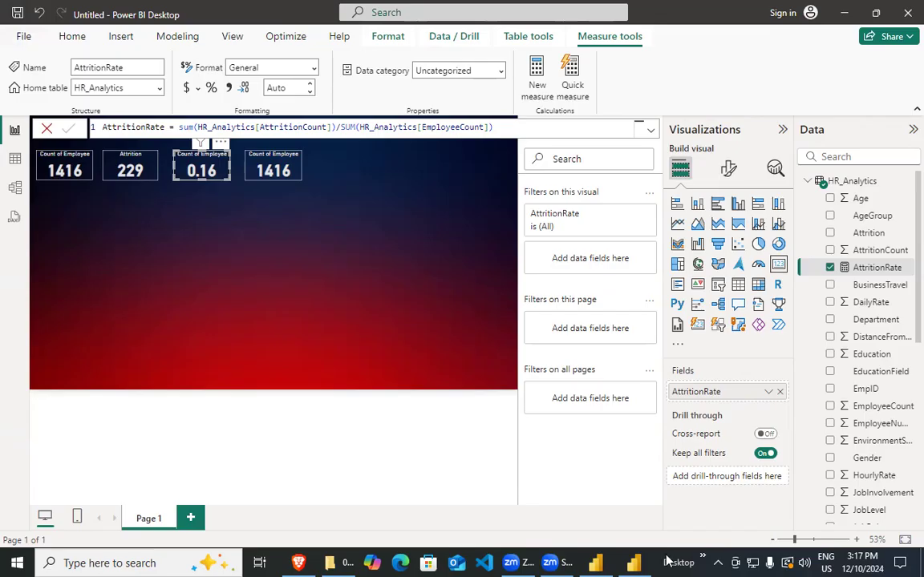
# Compare with the reference dashboard's Attrition Rate card, and format the working report's AttritionRate measure as a percentage.
pyautogui.press('super+d')
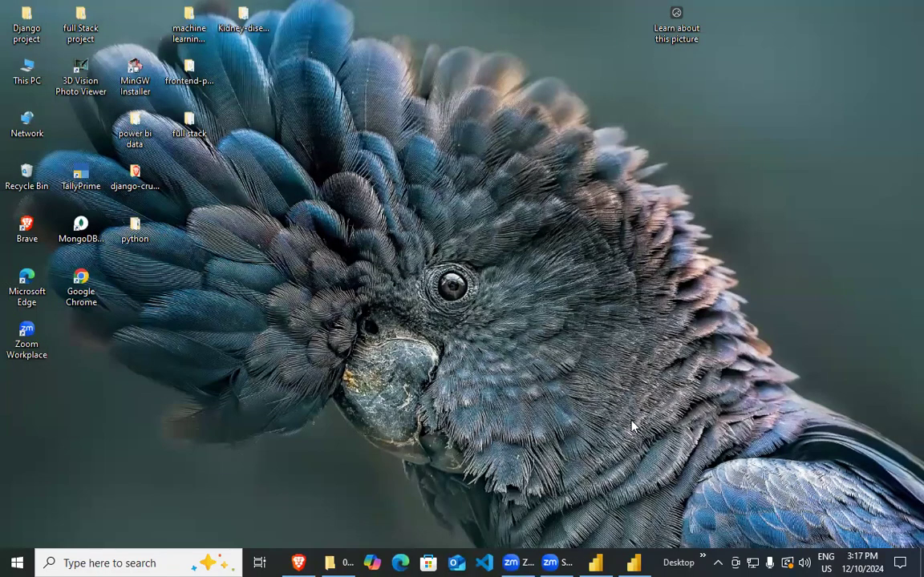
pyautogui.click(633, 563)
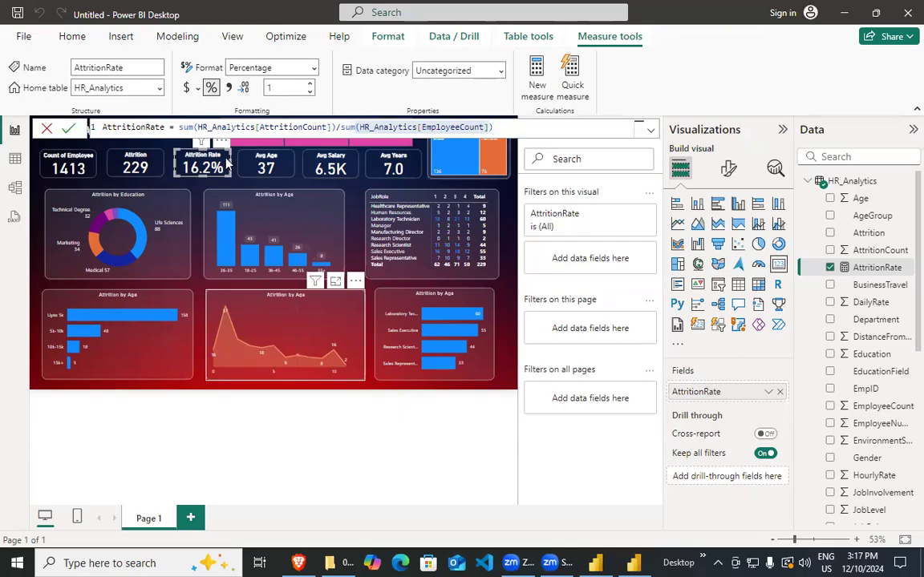
pyautogui.hotkey('alt', 'Tab')
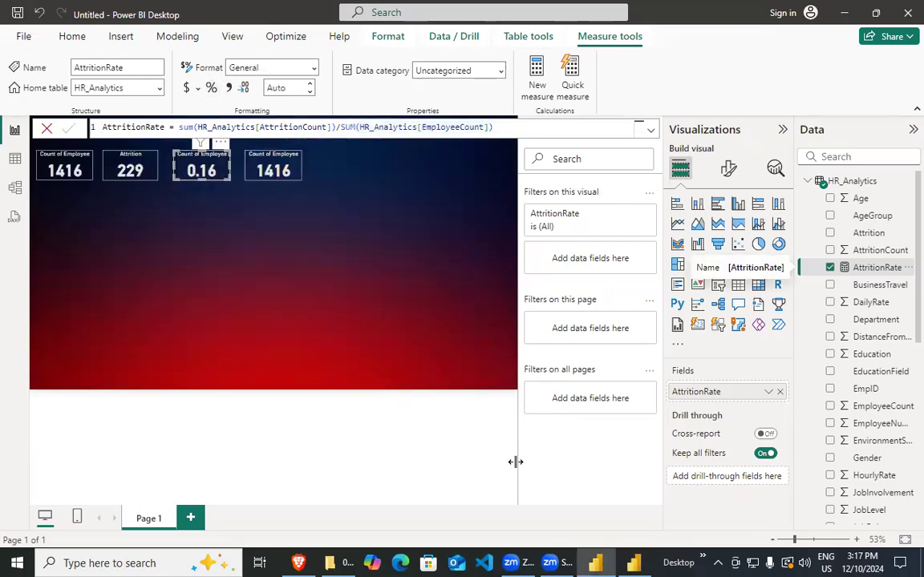
pyautogui.hotkey('alt', 'Tab')
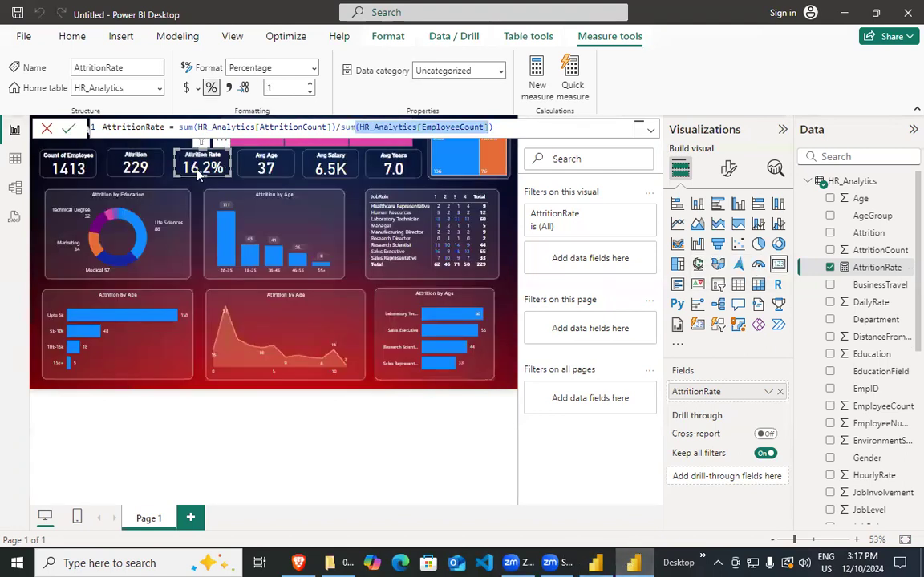
pyautogui.click(596, 563)
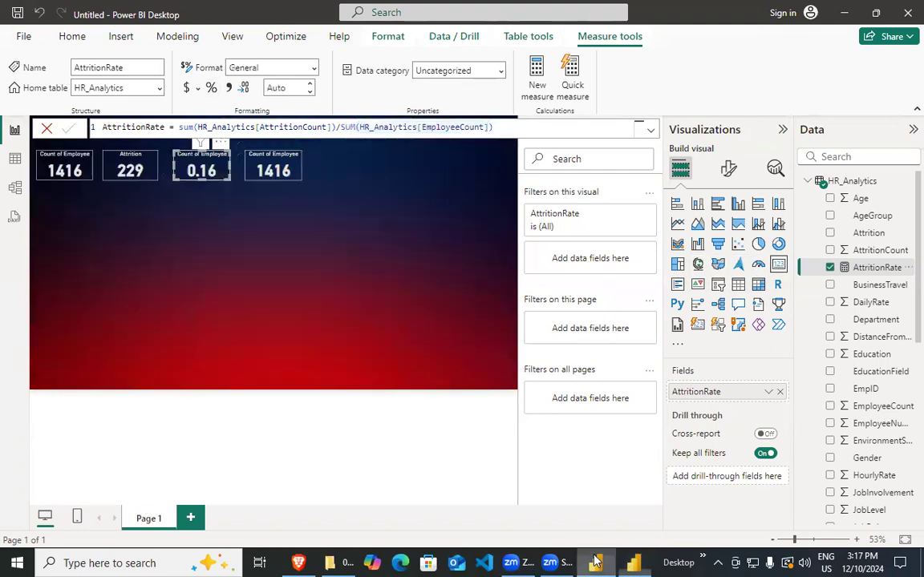
pyautogui.click(211, 87)
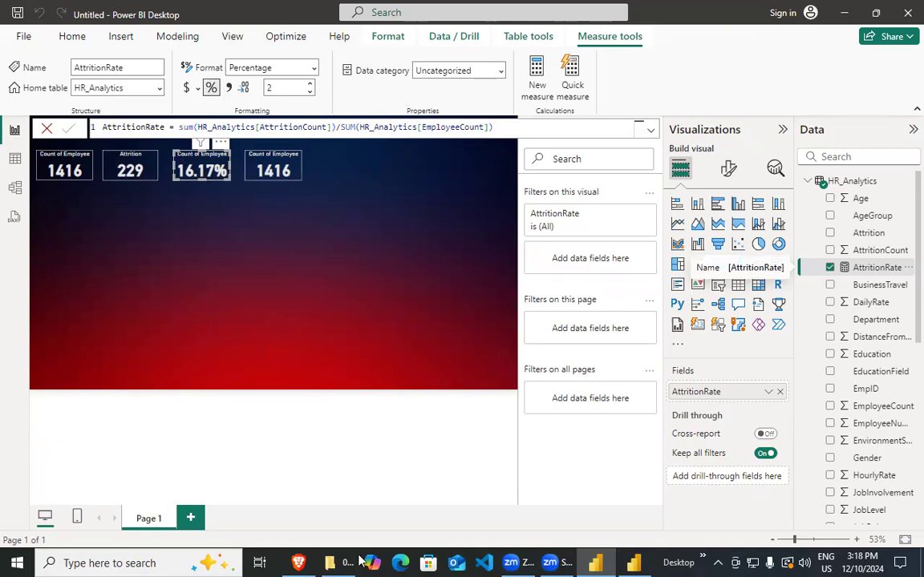
# Switch to the reference dashboard and examine the title settings of its Attrition Rate card.
pyautogui.click(298, 562)
pyautogui.click(298, 562)
pyautogui.click(633, 563)
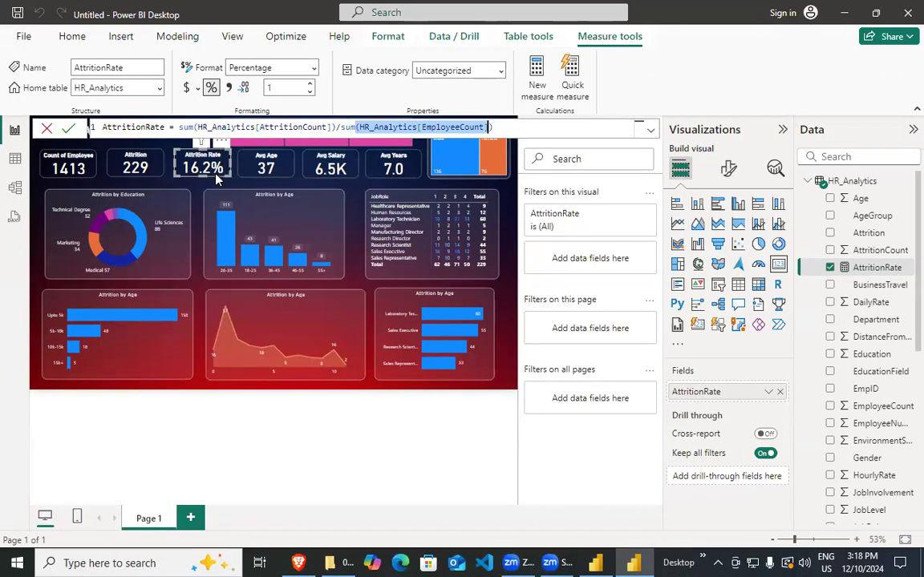
pyautogui.click(728, 168)
pyautogui.click(726, 235)
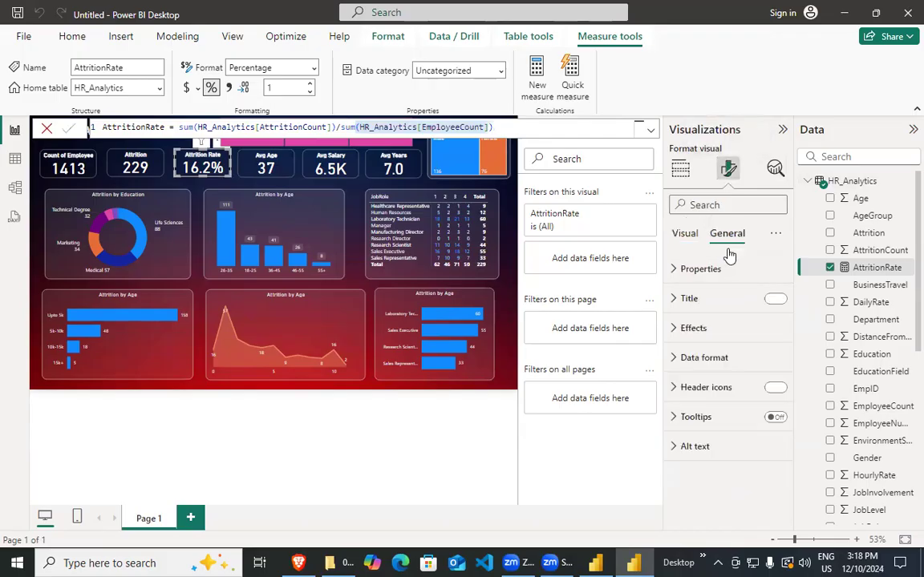
pyautogui.click(697, 299)
pyautogui.click(731, 373)
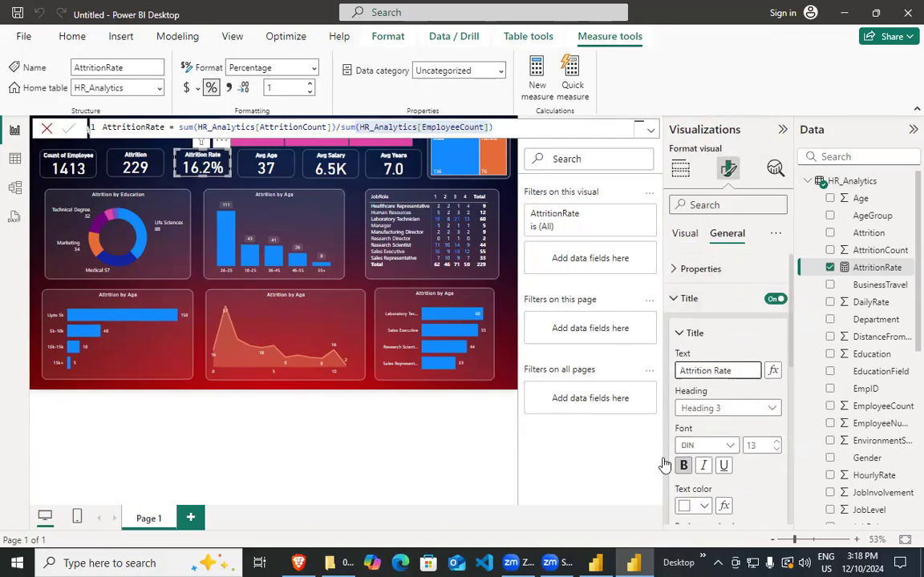
# In the working report, change the third card's title text to Attrition Rate.
pyautogui.click(588, 561)
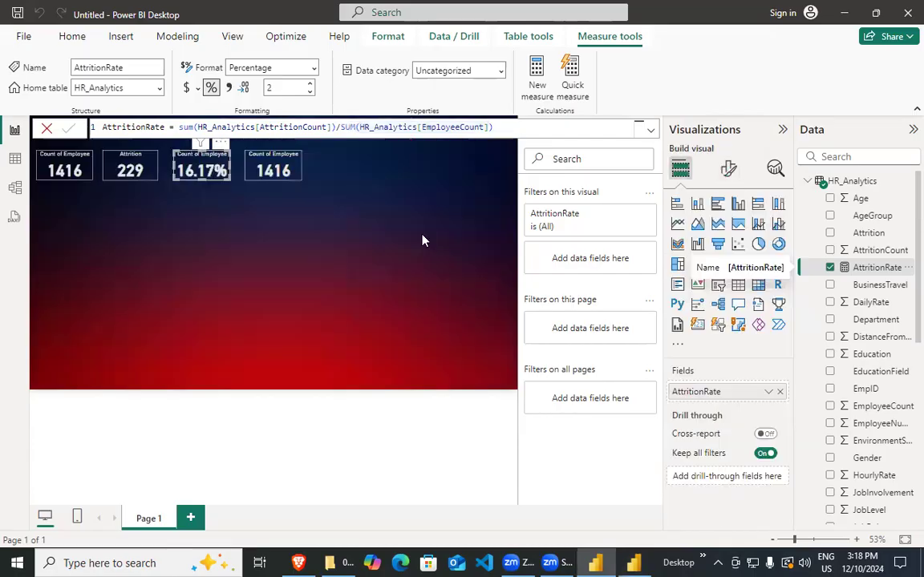
pyautogui.click(729, 171)
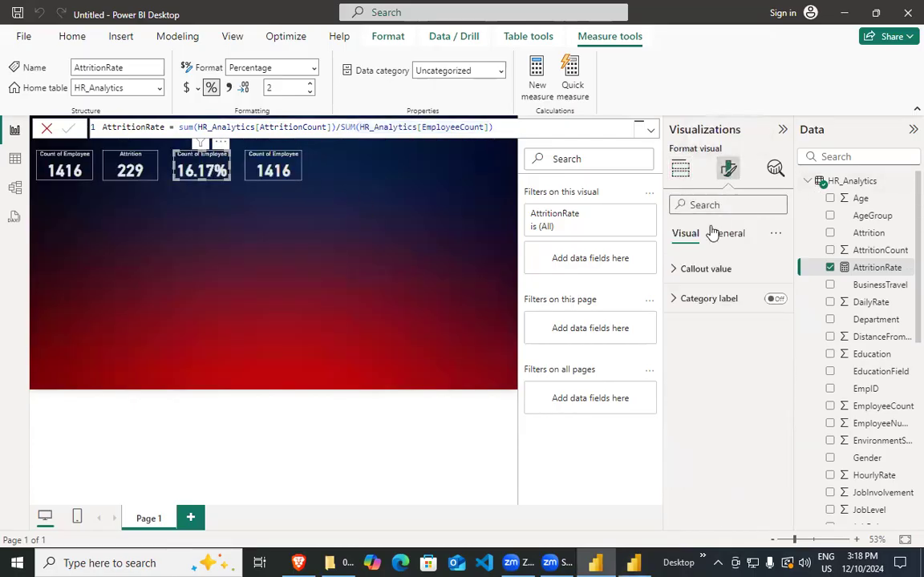
pyautogui.click(726, 234)
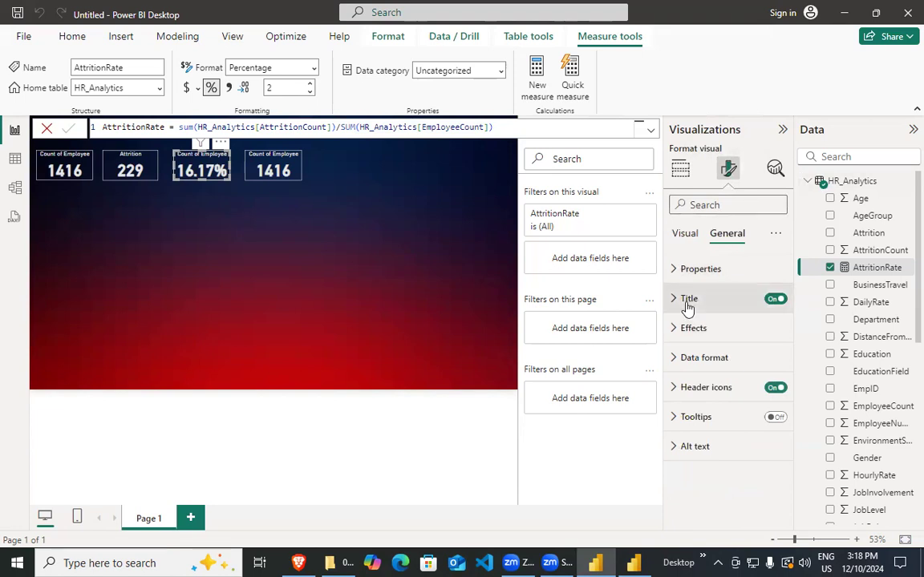
pyautogui.click(721, 301)
pyautogui.moveTo(758, 370); pyautogui.dragTo(670, 368)
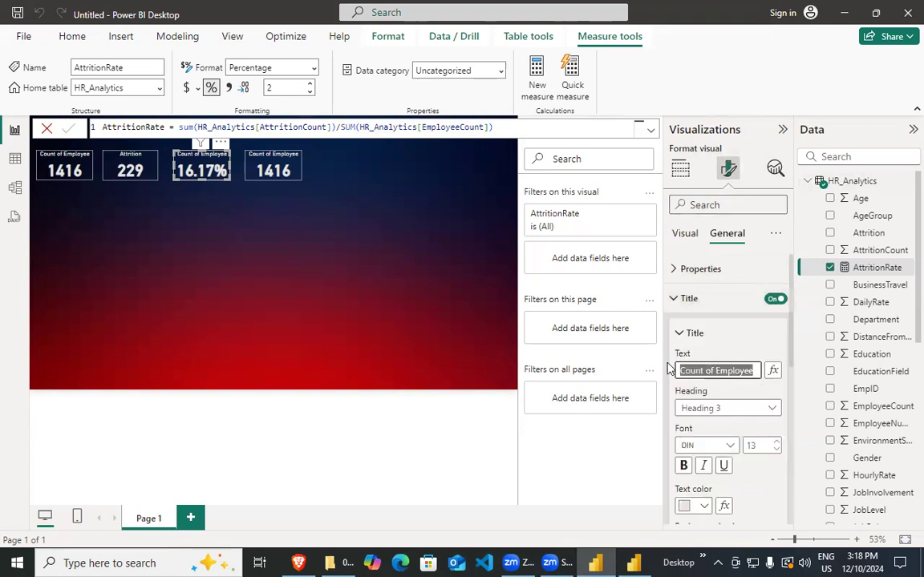
pyautogui.press('BackSpace')
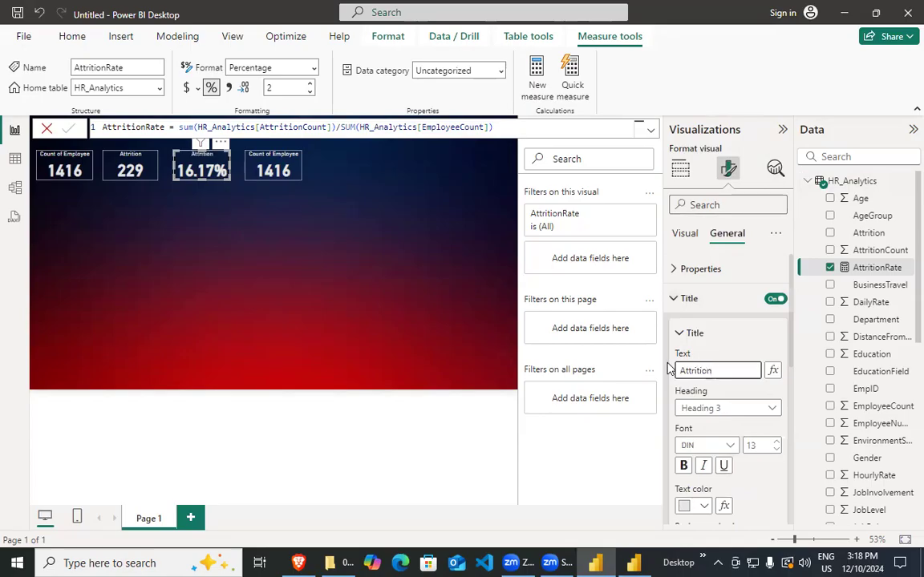
pyautogui.write('Attrition Rate\\')
pyautogui.press('BackSpace')
pyautogui.hotkey('ctrl', 's')
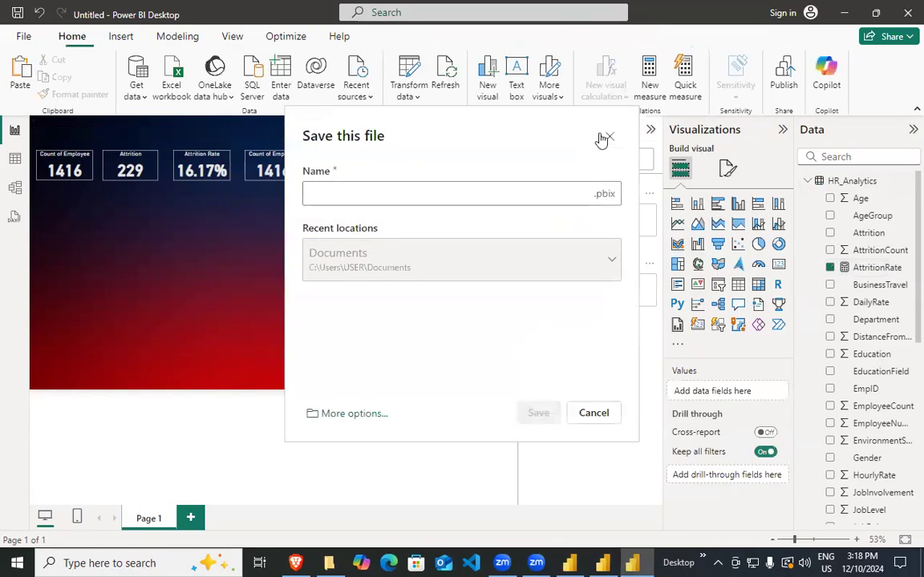
pyautogui.click(607, 138)
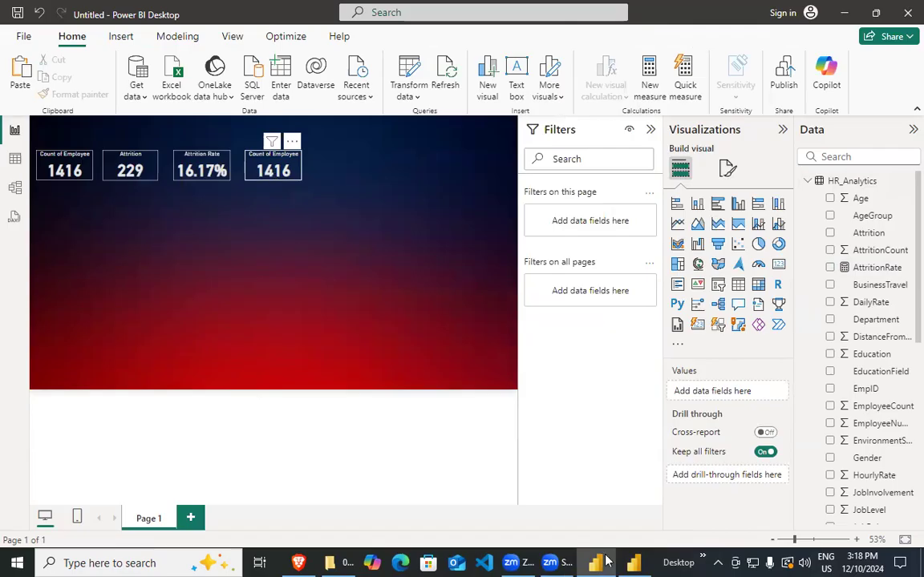
# Check the reference's Avg Age card, and in the working report add two more copies of the employee count card to the card row.
pyautogui.click(632, 563)
pyautogui.click(261, 168)
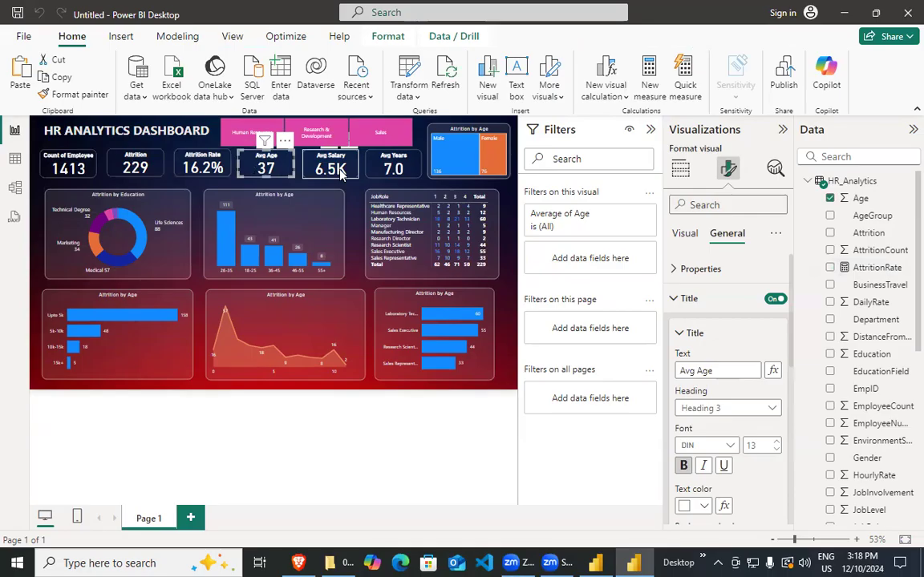
pyautogui.hotkey('alt', 'Tab')
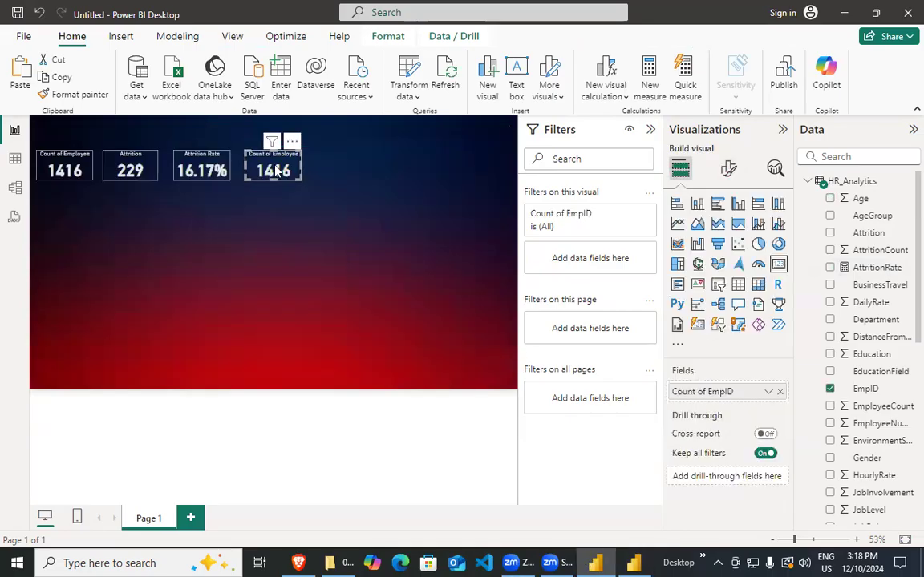
pyautogui.hotkey('ctrl', 'v')
pyautogui.moveTo(279, 168); pyautogui.dragTo(388, 158)
pyautogui.moveTo(287, 157); pyautogui.dragTo(343, 170)
pyautogui.moveTo(406, 172); pyautogui.dragTo(440, 172)
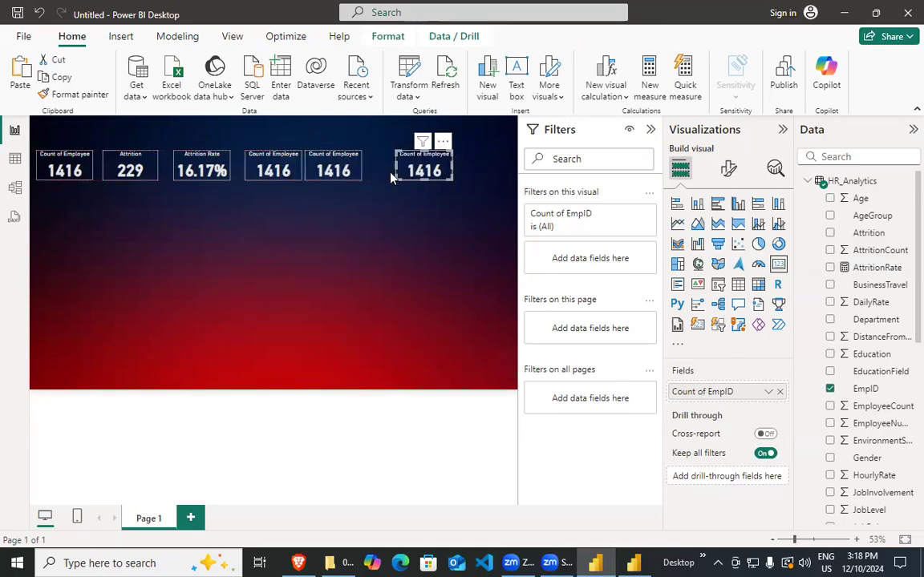
# Even out the horizontal spacing between the third, fourth, fifth and sixth cards in the row.
pyautogui.moveTo(340, 170); pyautogui.dragTo(346, 171)
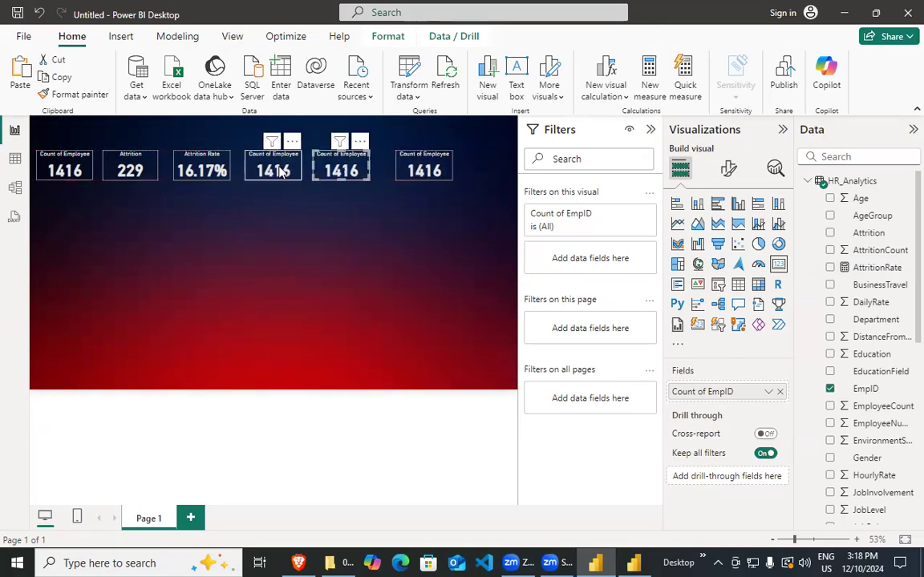
pyautogui.moveTo(281, 171); pyautogui.dragTo(273, 170)
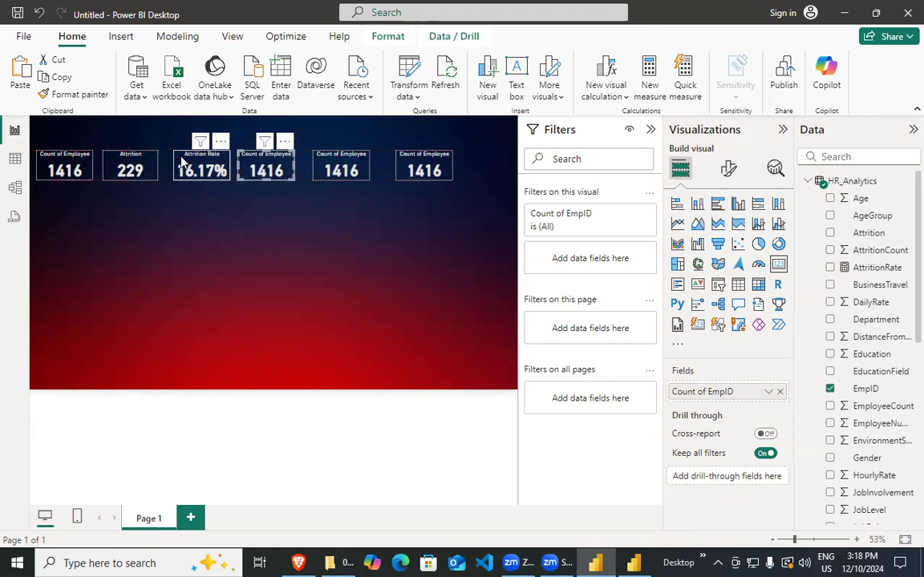
pyautogui.moveTo(188, 160); pyautogui.dragTo(181, 159)
pyautogui.moveTo(255, 159)
pyautogui.mouseDown()
pyautogui.moveTo(243, 158)
pyautogui.moveTo(256, 165)
pyautogui.mouseUp()
pyautogui.moveTo(352, 172)
pyautogui.mouseDown()
pyautogui.moveTo(318, 173)
pyautogui.moveTo(335, 172)
pyautogui.mouseUp()
pyautogui.moveTo(423, 171); pyautogui.dragTo(385, 175)
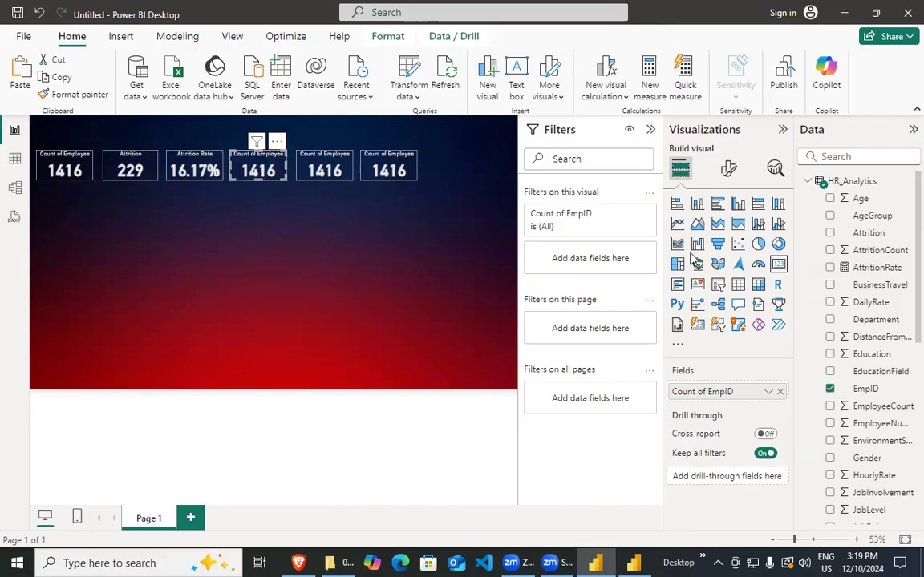
# Delete the faulty leftover measure named Measure from the HR_Analytics table.
pyautogui.scroll(-5, 864, 409)
pyautogui.scroll(2, 859, 441)
pyautogui.scroll(-4, 859, 446)
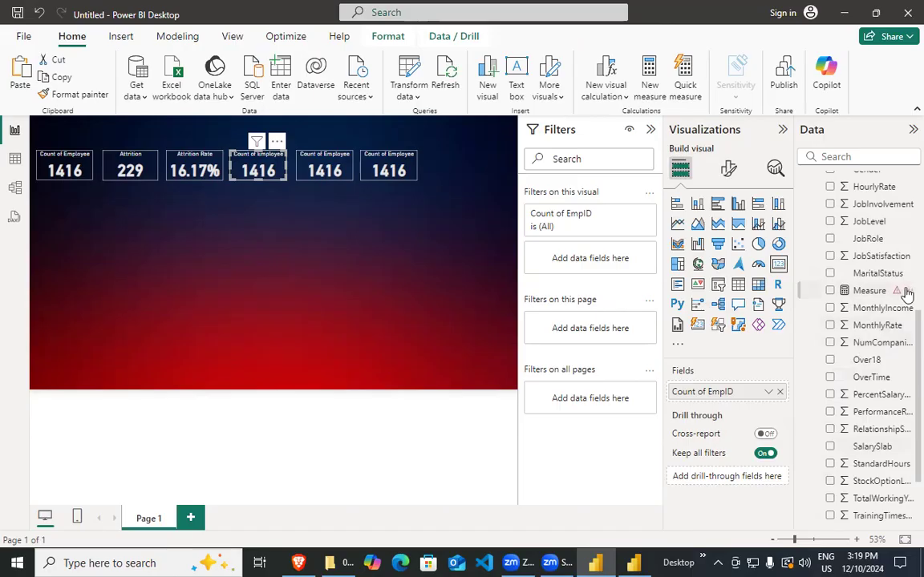
pyautogui.rightClick(907, 292)
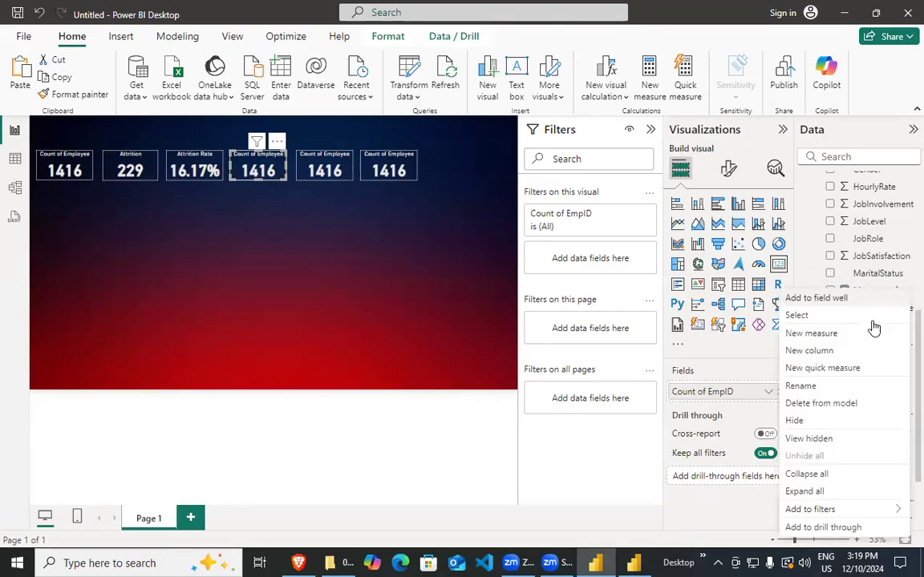
pyautogui.click(823, 404)
pyautogui.click(541, 315)
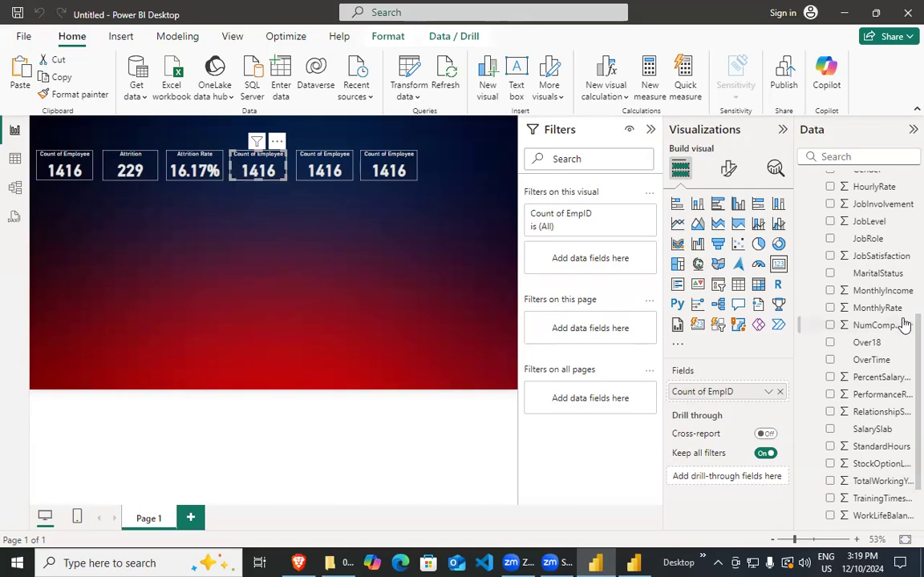
# Replace the fourth card's field with Age and summarize it as Average.
pyautogui.scroll(3, 898, 325)
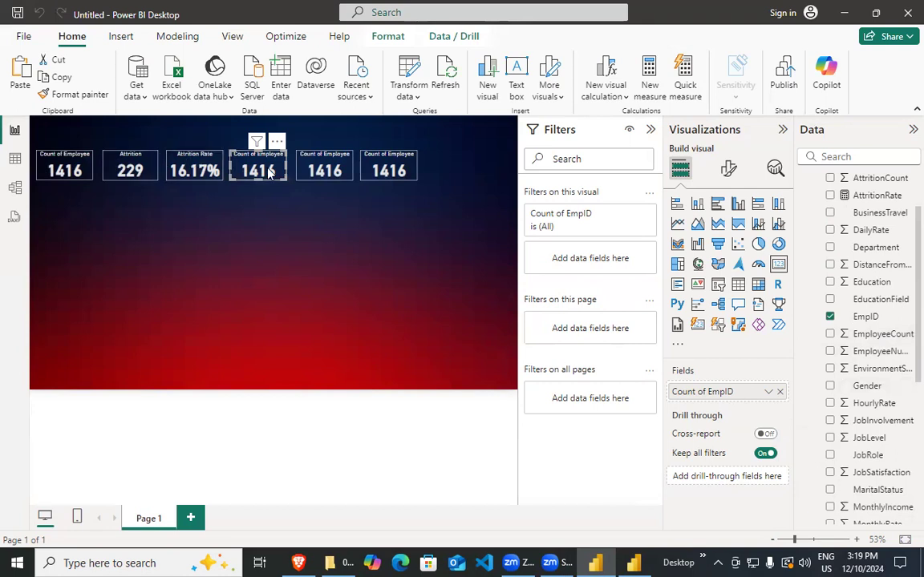
pyautogui.scroll(2, 871, 367)
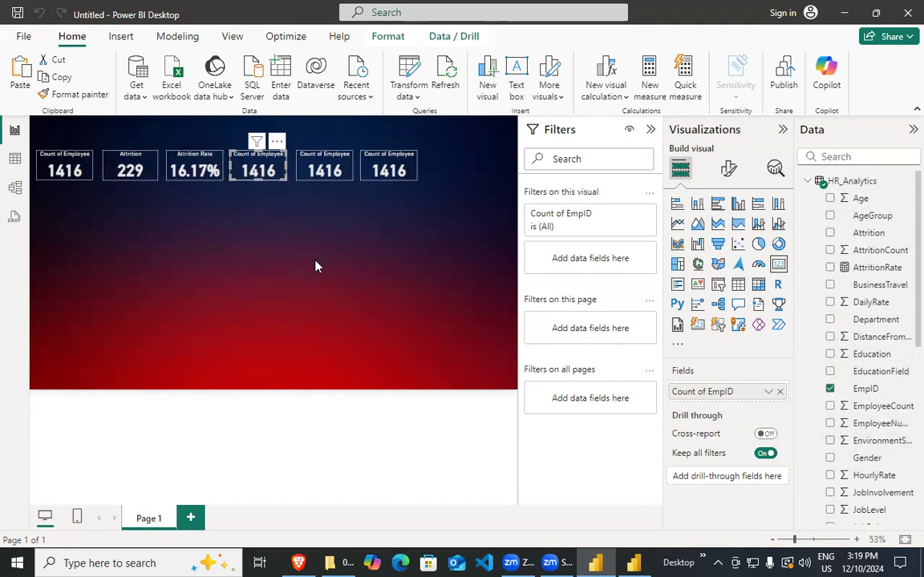
pyautogui.click(299, 562)
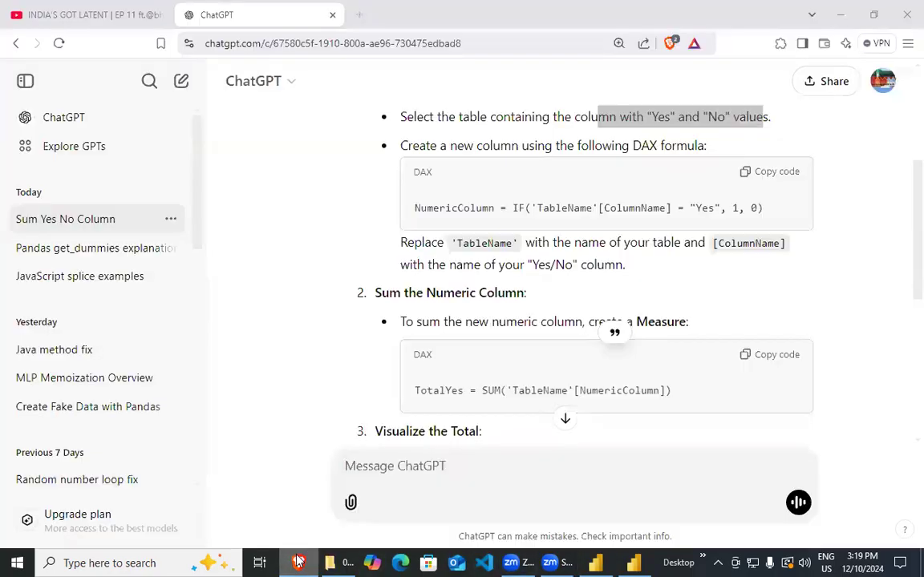
pyautogui.click(298, 562)
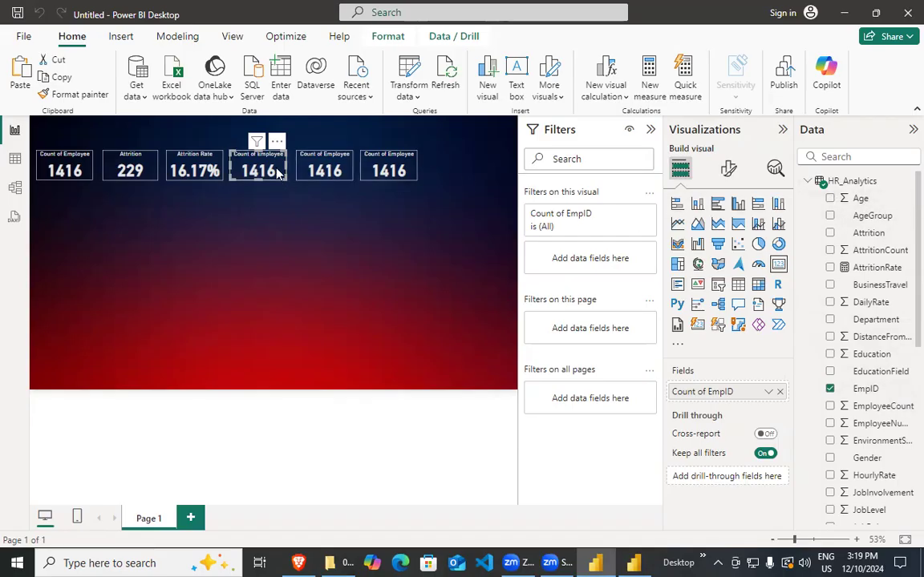
pyautogui.moveTo(829, 199); pyautogui.dragTo(720, 393)
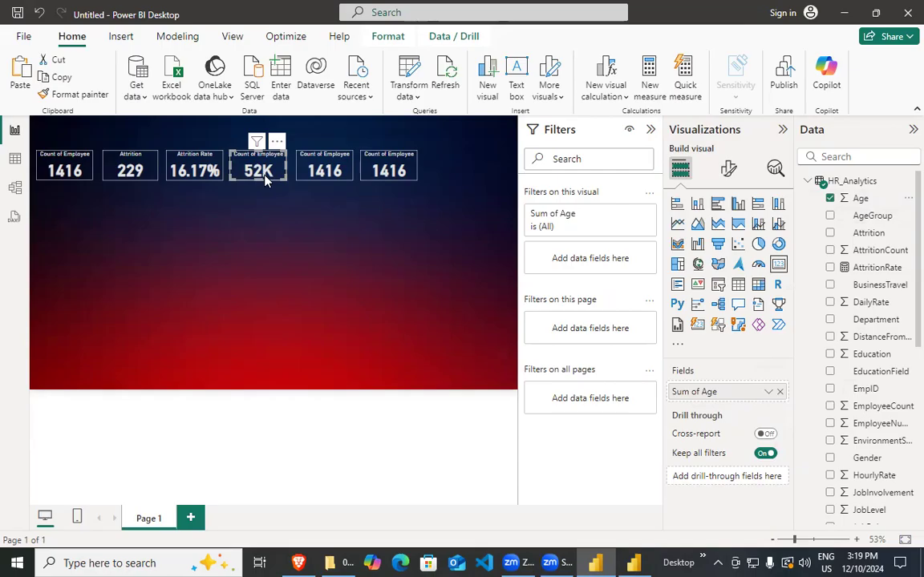
pyautogui.click(767, 393)
pyautogui.click(802, 229)
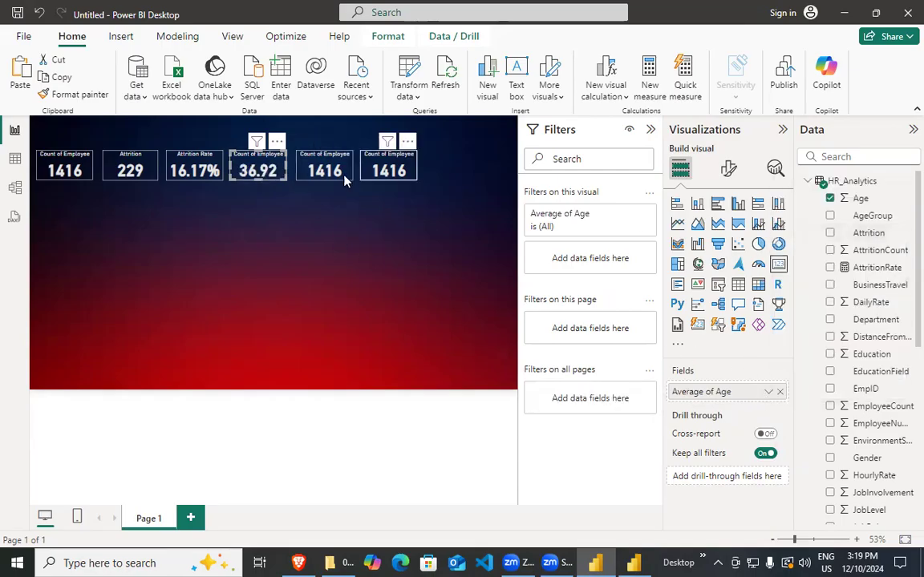
# Nudge the average age card slightly towards the fifth card to even out its spacing.
pyautogui.moveTo(255, 174)
pyautogui.mouseDown()
pyautogui.moveTo(286, 172)
pyautogui.moveTo(274, 165)
pyautogui.moveTo(246, 178)
pyautogui.mouseUp()
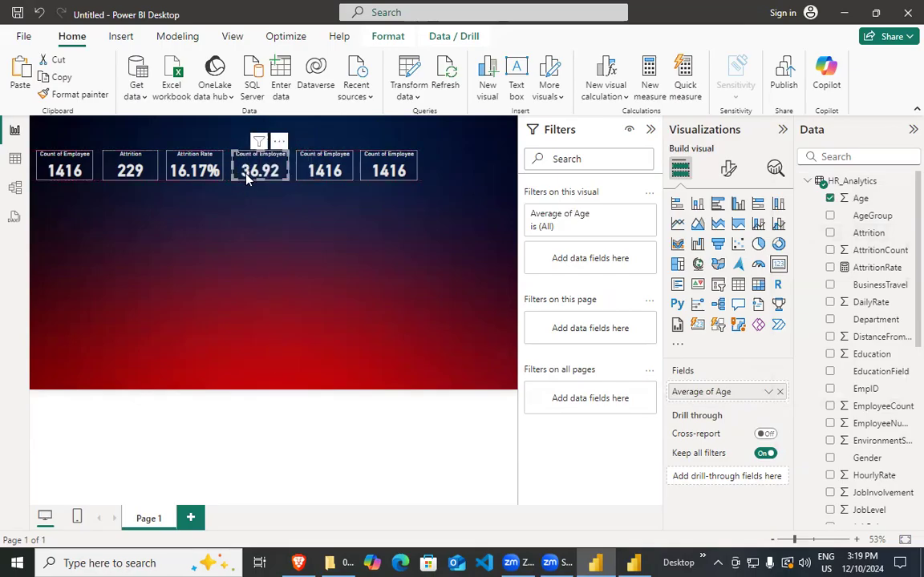
pyautogui.click(120, 36)
pyautogui.click(71, 36)
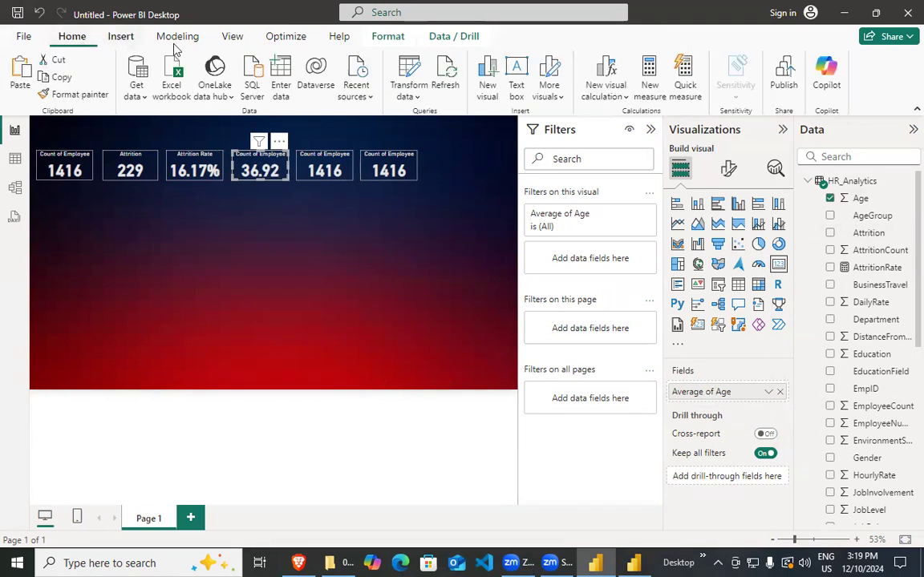
pyautogui.click(177, 36)
pyautogui.click(236, 37)
pyautogui.click(285, 37)
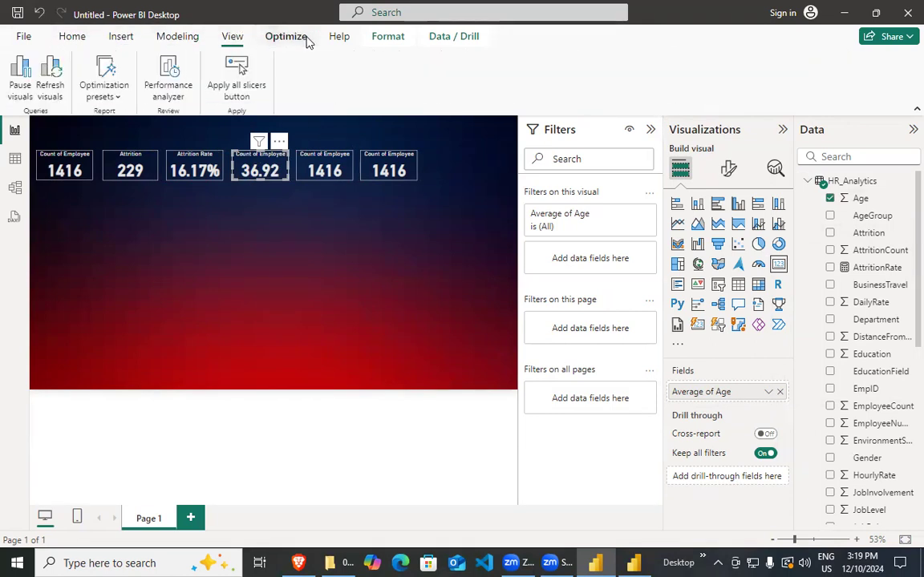
pyautogui.click(338, 36)
pyautogui.click(72, 36)
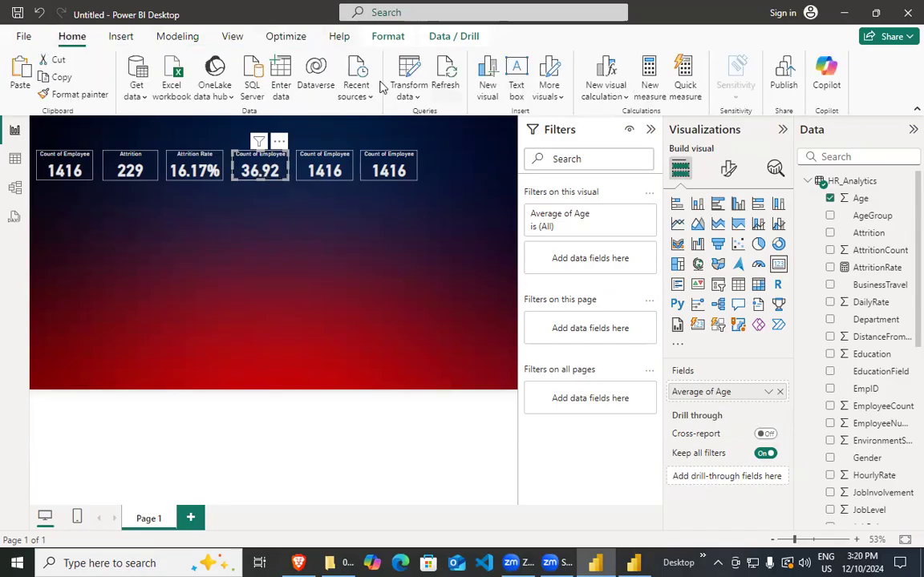
pyautogui.click(280, 142)
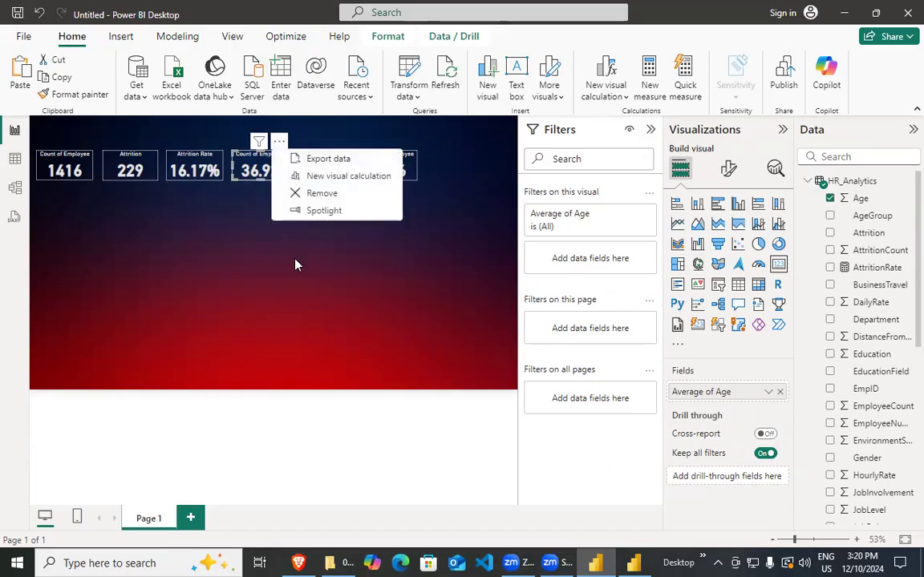
pyautogui.click(265, 233)
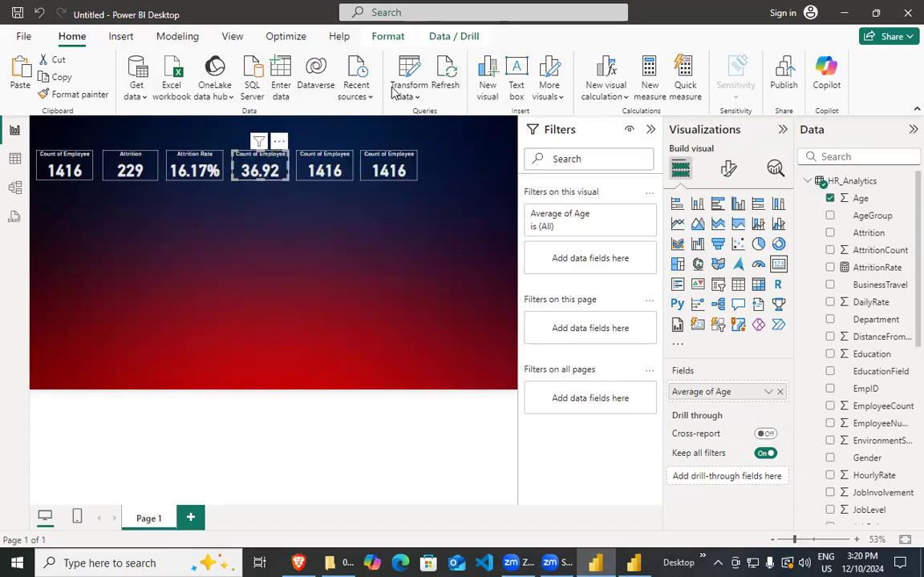
pyautogui.click(189, 176)
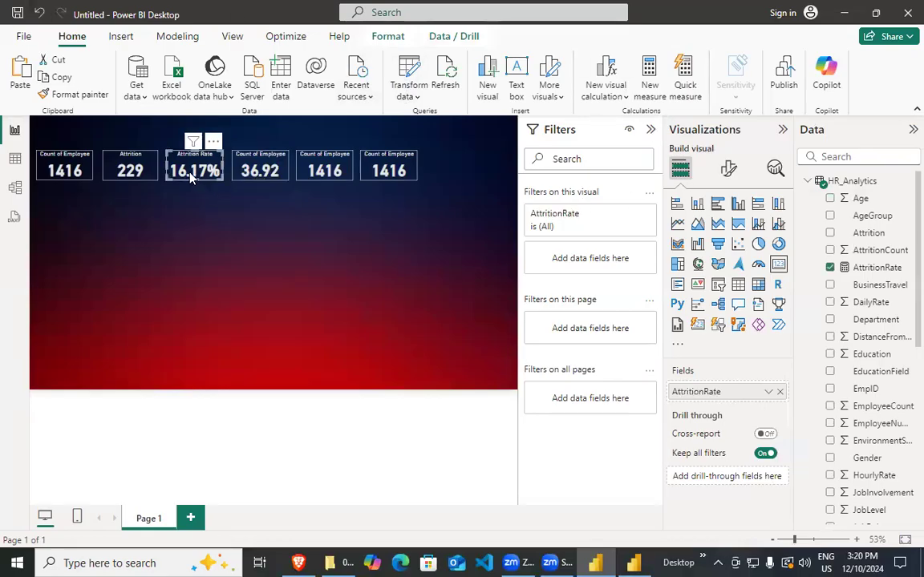
# Try formatting the Age column behind the fourth card as a decimal number with one decimal place.
pyautogui.click(255, 170)
pyautogui.click(861, 199)
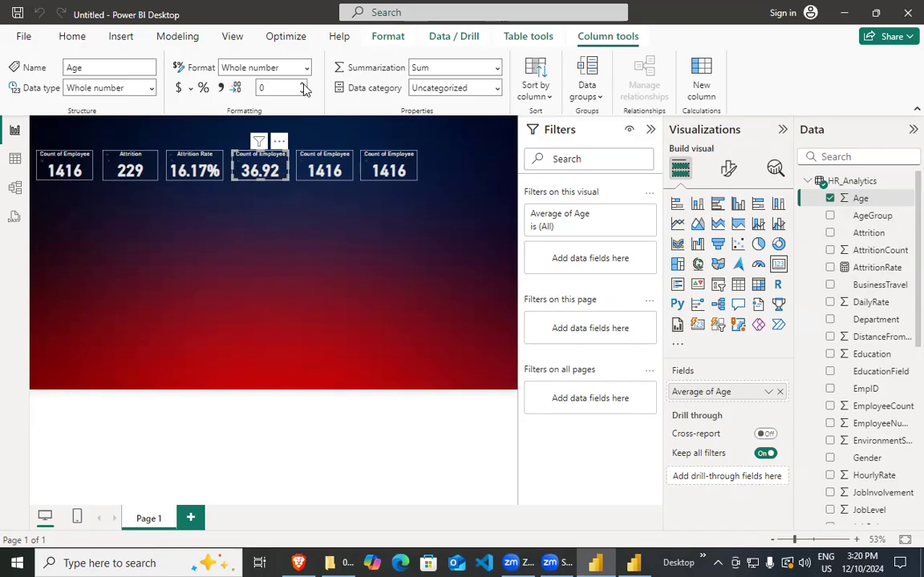
pyautogui.click(302, 85)
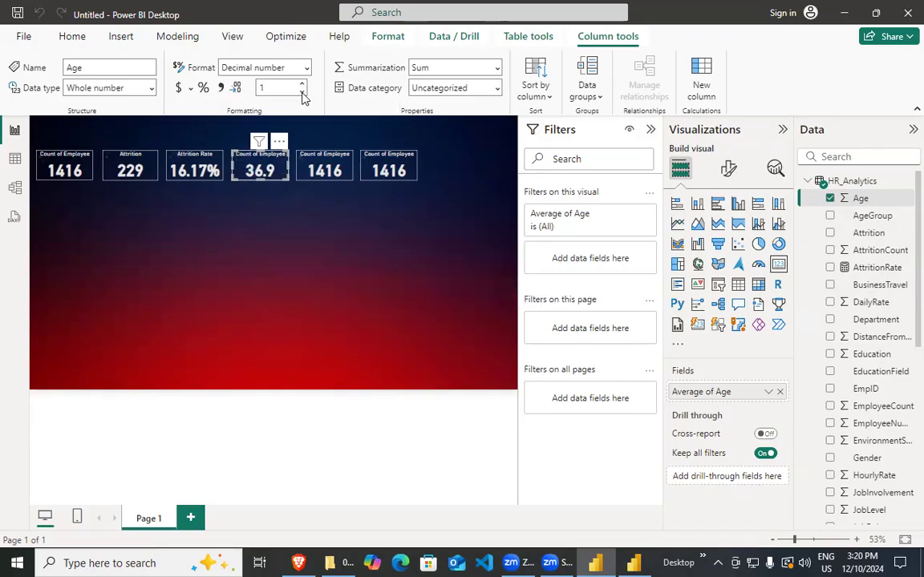
pyautogui.click(302, 91)
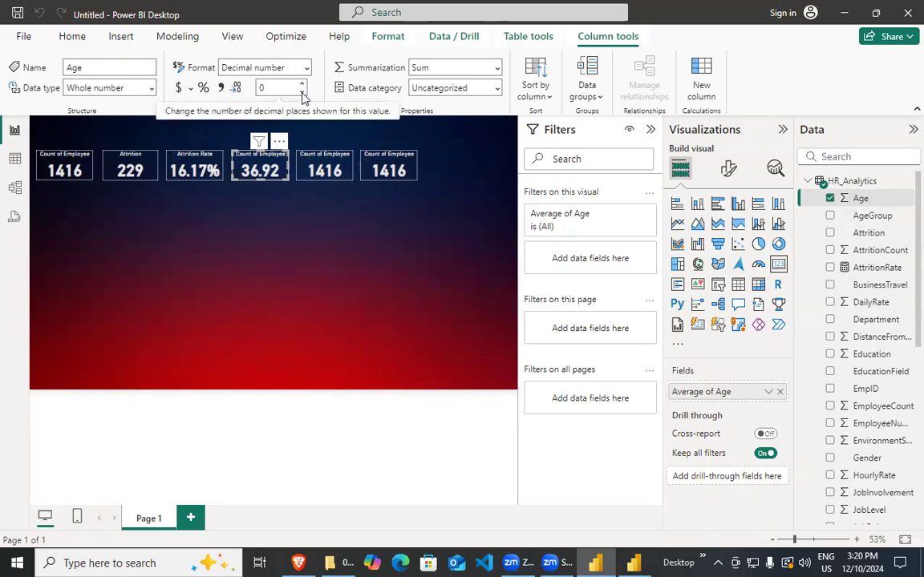
pyautogui.click(306, 67)
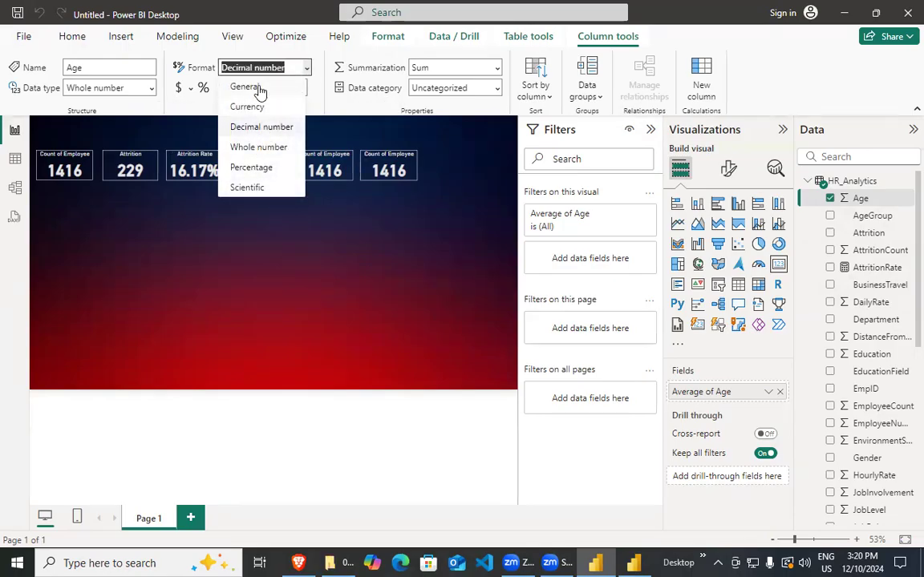
pyautogui.click(257, 150)
pyautogui.press('Down')
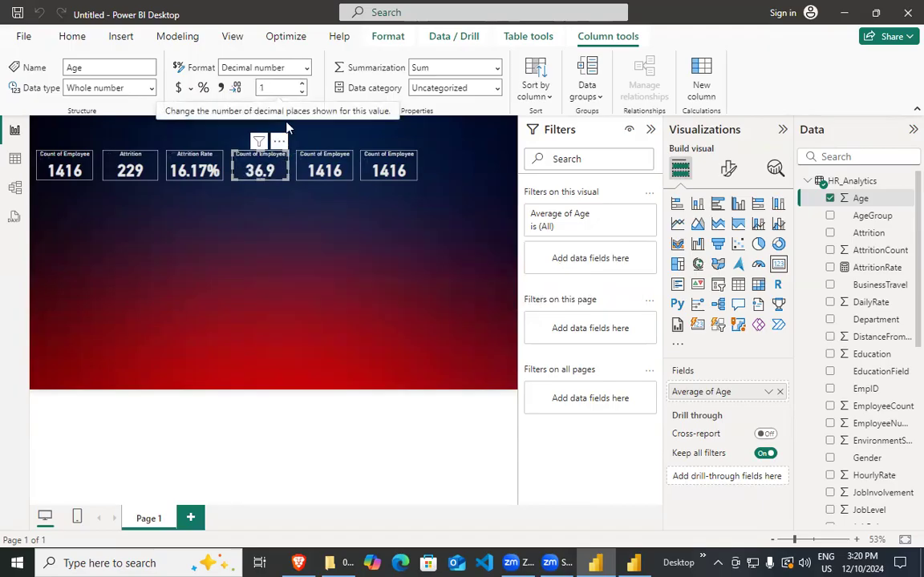
# Check the Age column's format in the reference dashboard and set the new report's Age column to Whole number.
pyautogui.click(636, 562)
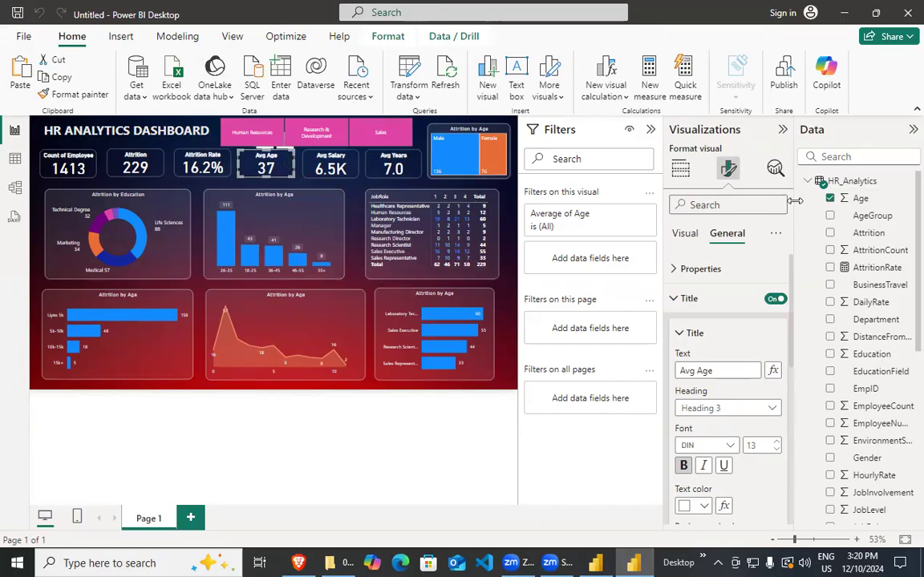
pyautogui.click(862, 199)
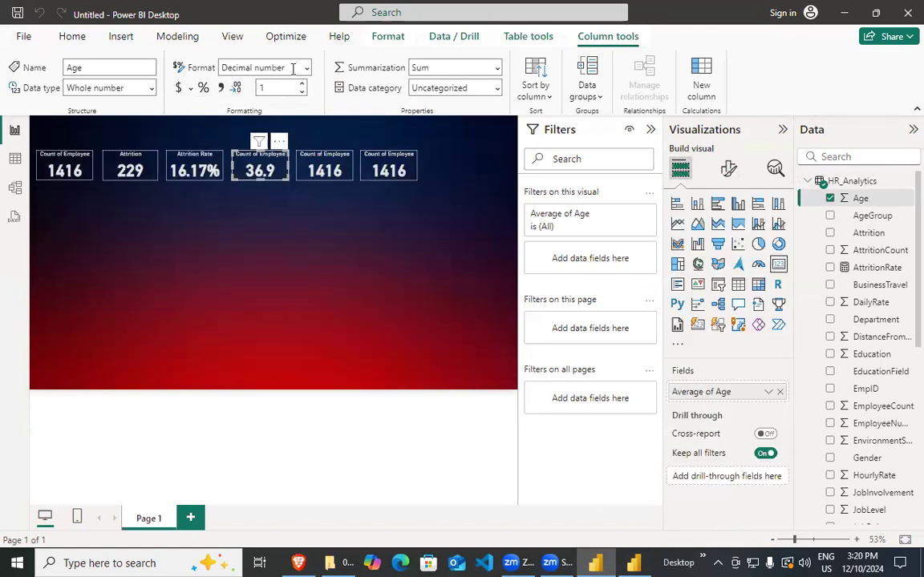
pyautogui.click(306, 67)
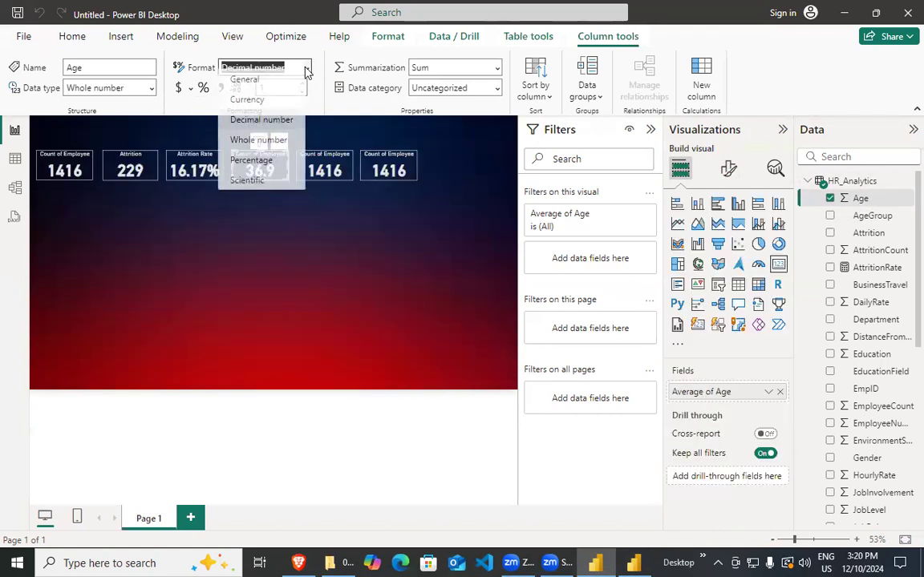
pyautogui.click(263, 150)
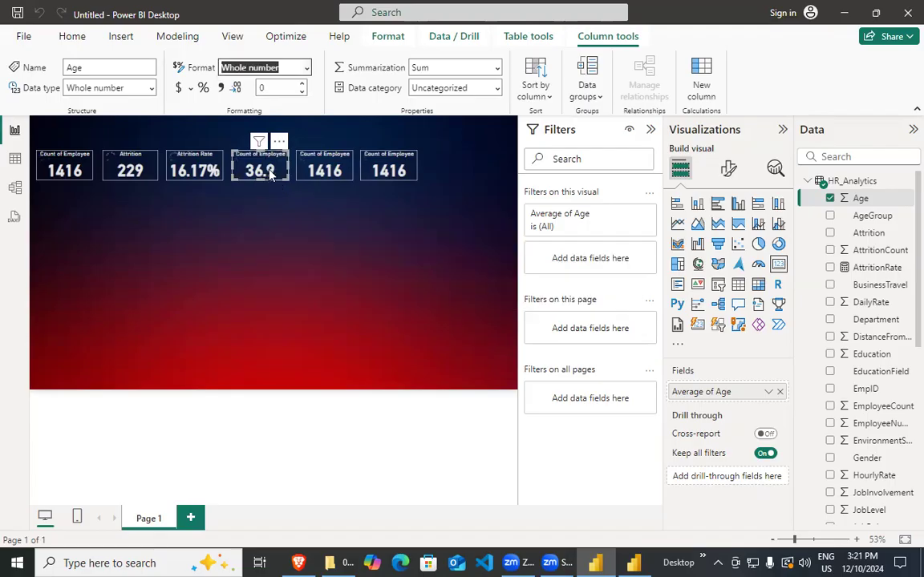
pyautogui.click(266, 176)
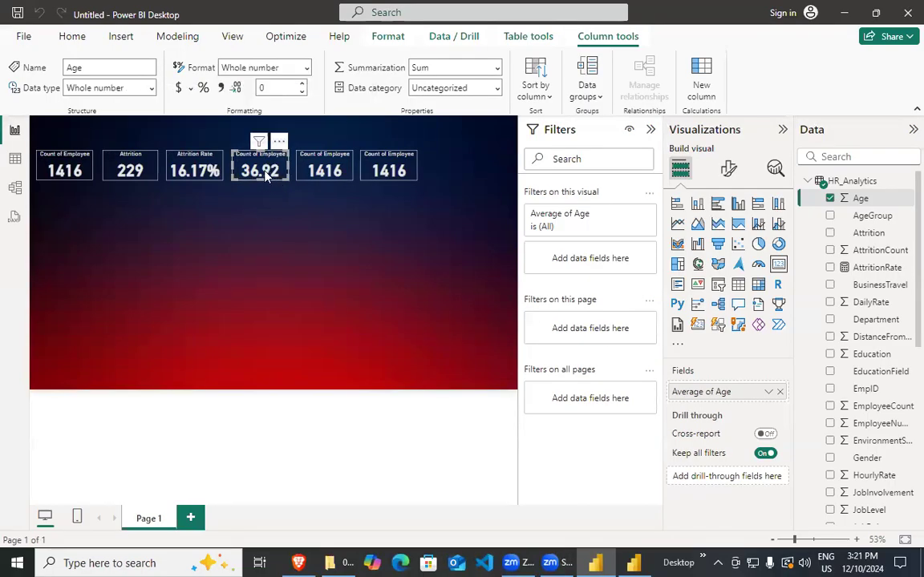
# Try one decimal place and the Percentage format on the Age column, and return its format to Whole number.
pyautogui.click(303, 84)
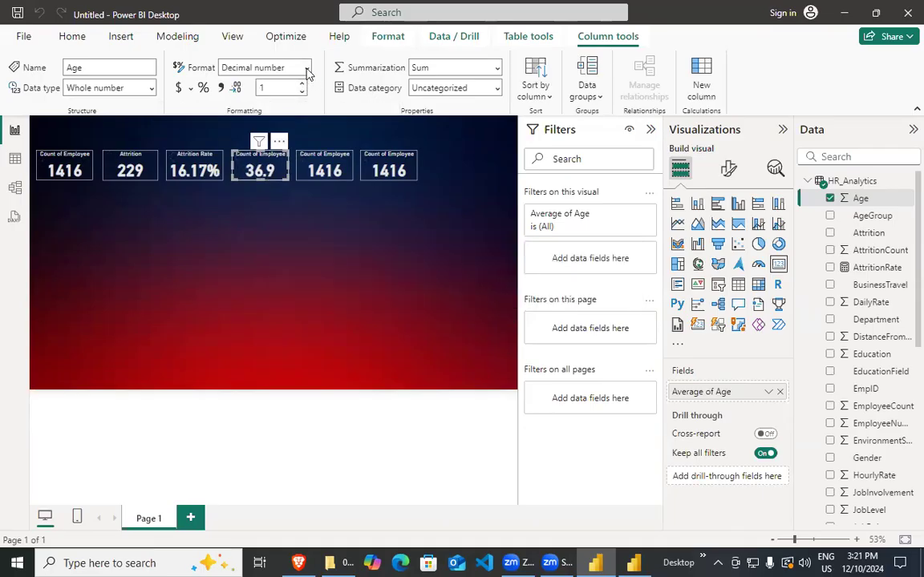
pyautogui.click(306, 70)
pyautogui.press('Escape')
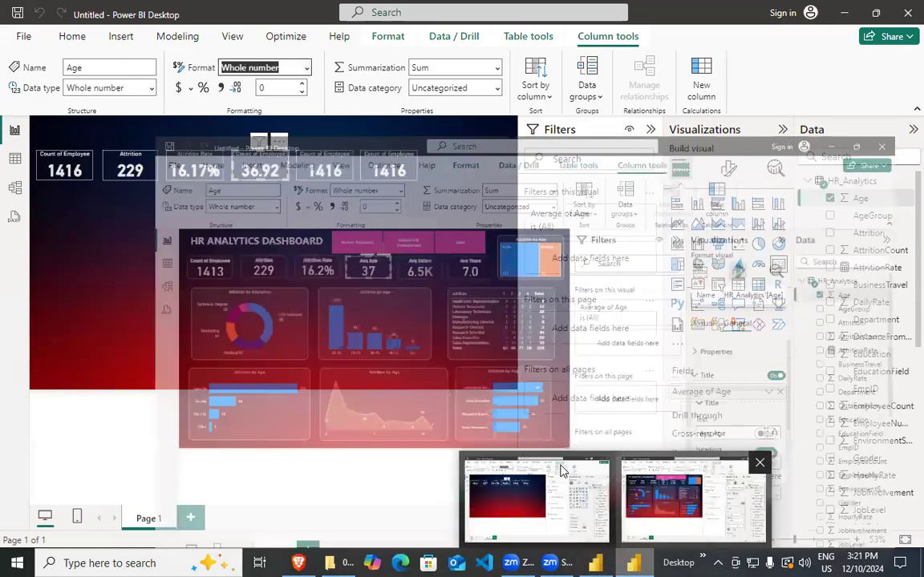
pyautogui.click(561, 472)
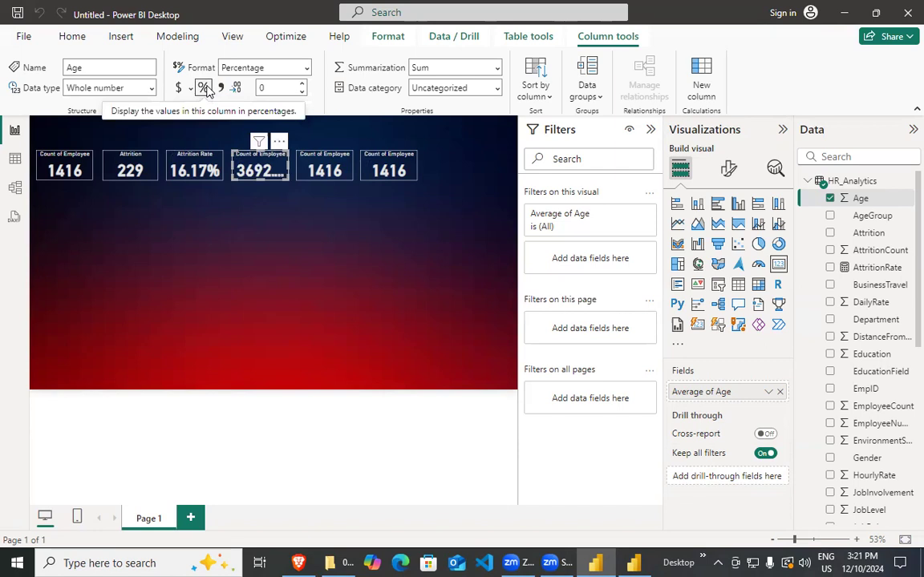
pyautogui.click(274, 63)
pyautogui.click(306, 68)
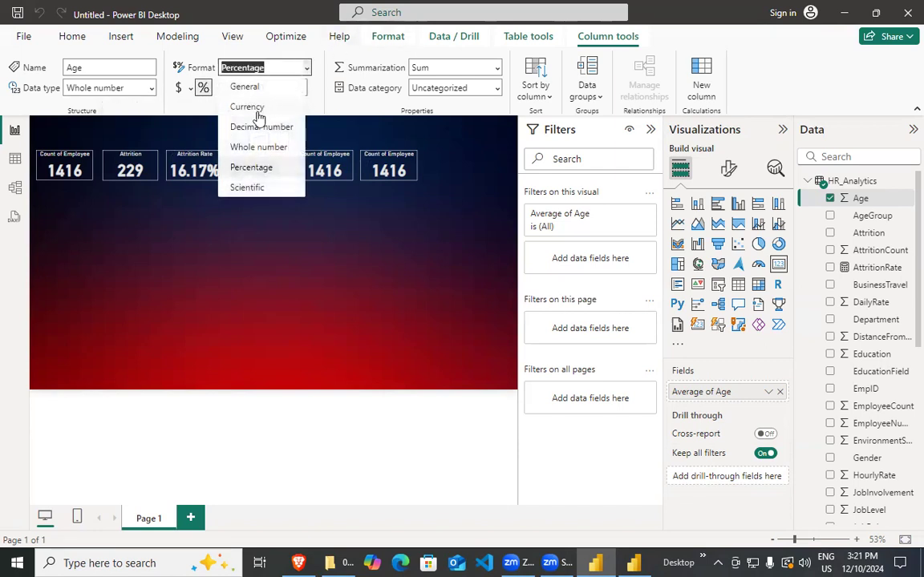
pyautogui.click(255, 149)
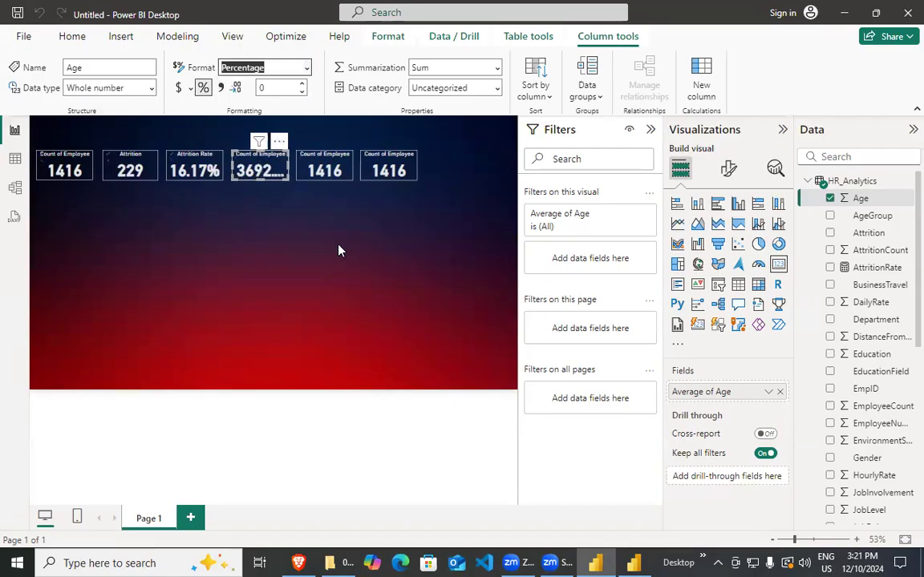
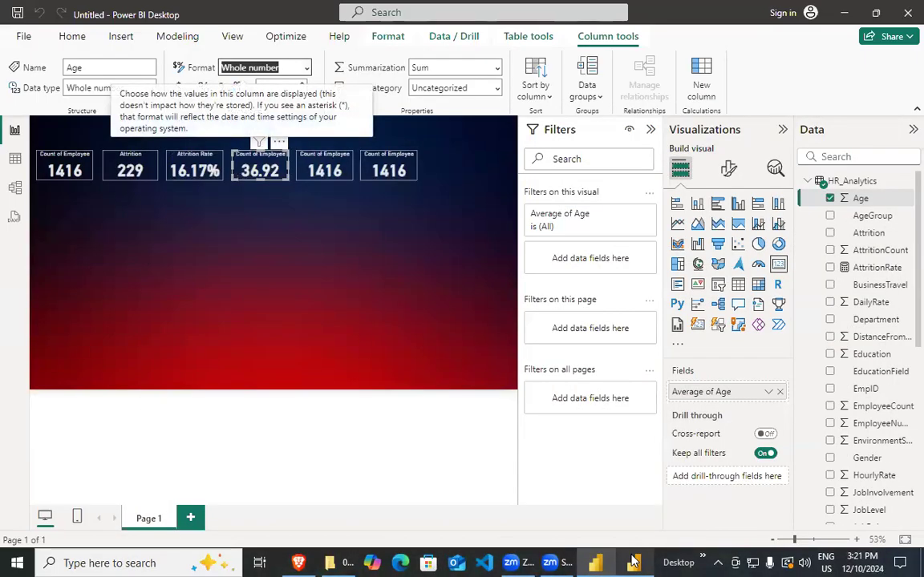
# Summarize the Age field of the fourth card as Median.
pyautogui.click(767, 392)
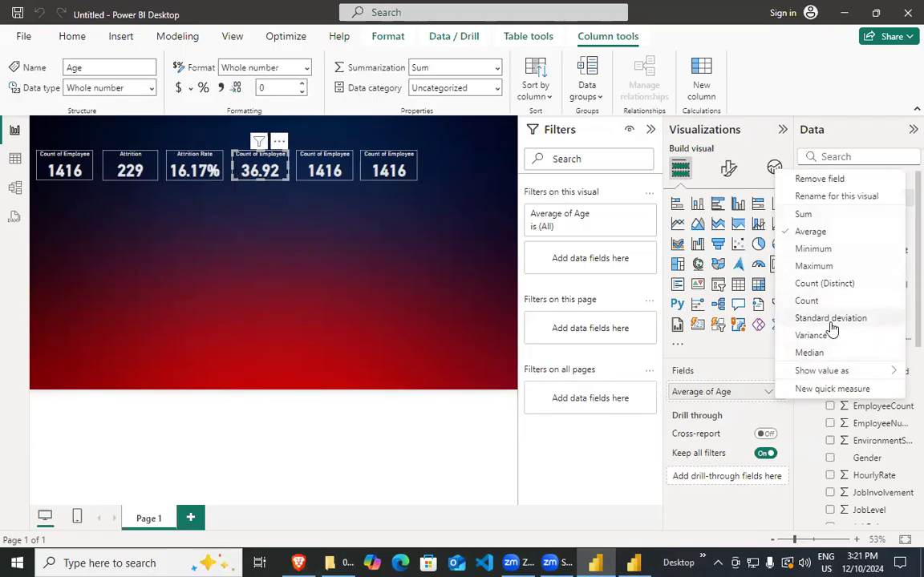
pyautogui.moveTo(825, 374)
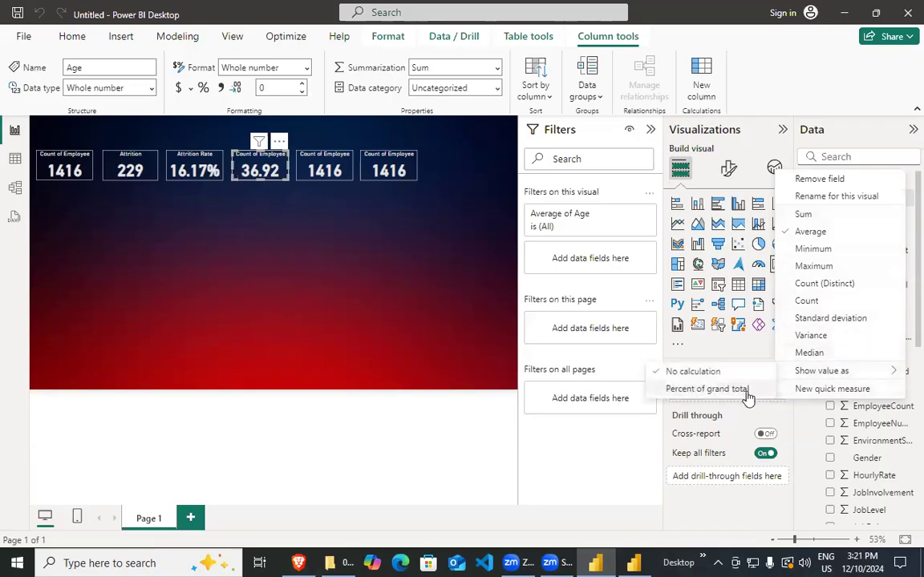
pyautogui.click(806, 352)
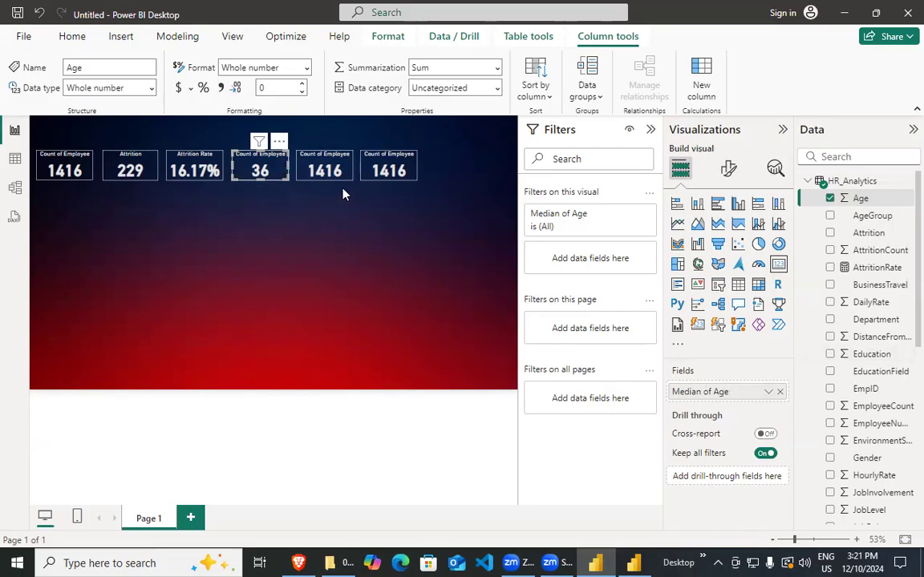
# Examine the Avg Salary card's title, formatting options and source field in the reference dashboard.
pyautogui.click(634, 564)
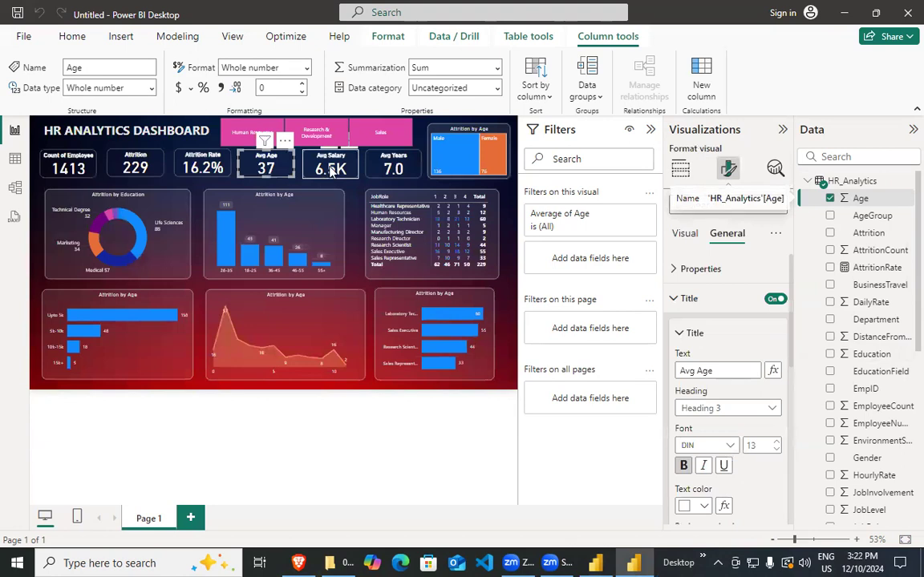
pyautogui.click(332, 170)
pyautogui.scroll(-4, 742, 401)
pyautogui.scroll(-3, 746, 413)
pyautogui.scroll(5, 745, 413)
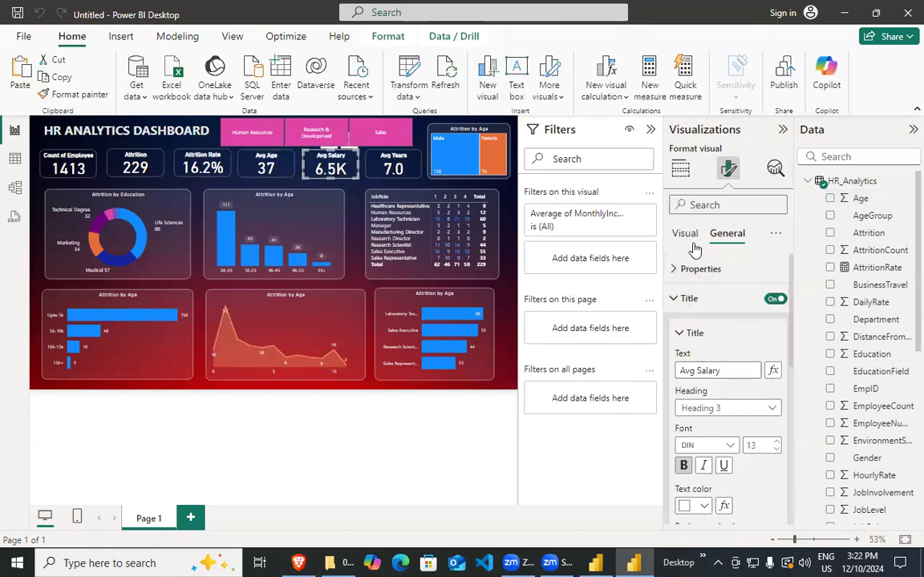
pyautogui.click(672, 300)
pyautogui.click(685, 233)
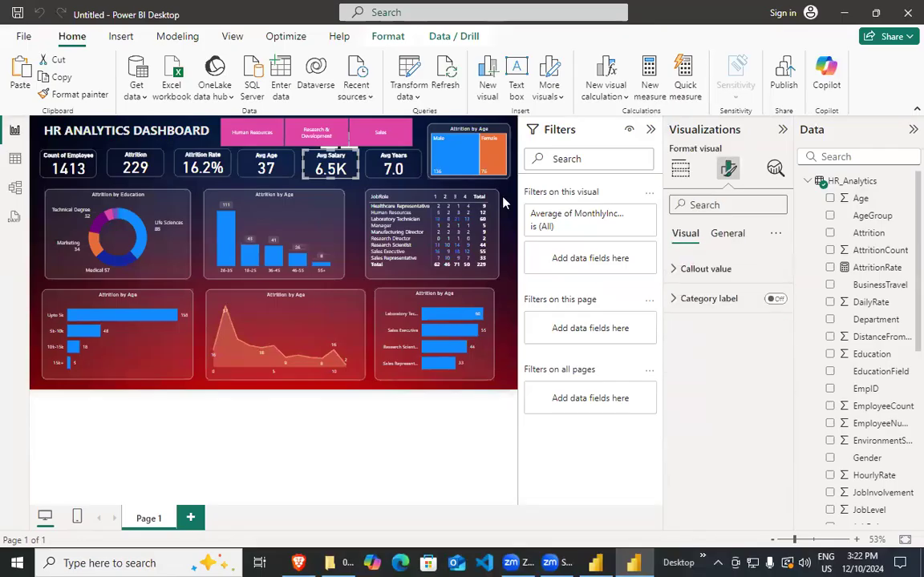
pyautogui.click(721, 235)
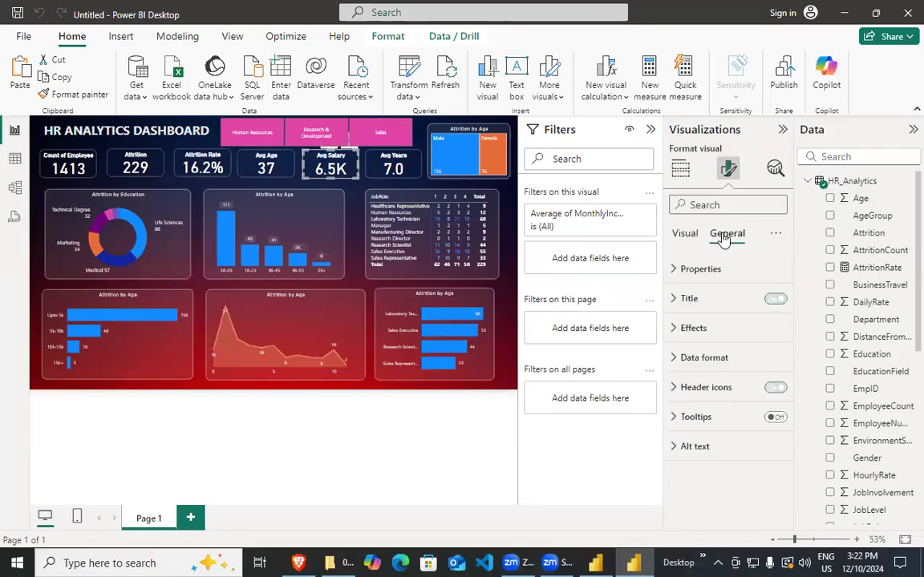
pyautogui.click(391, 170)
pyautogui.click(318, 170)
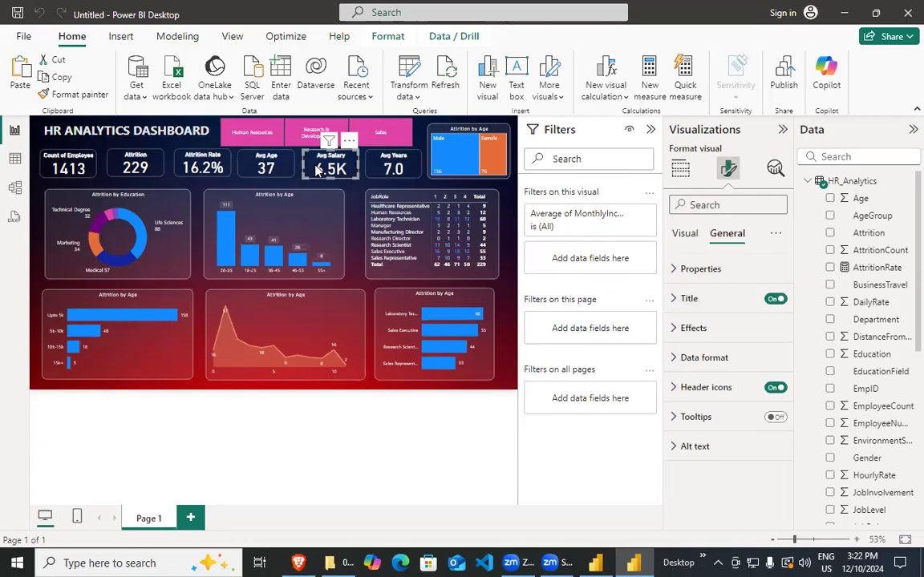
pyautogui.click(807, 181)
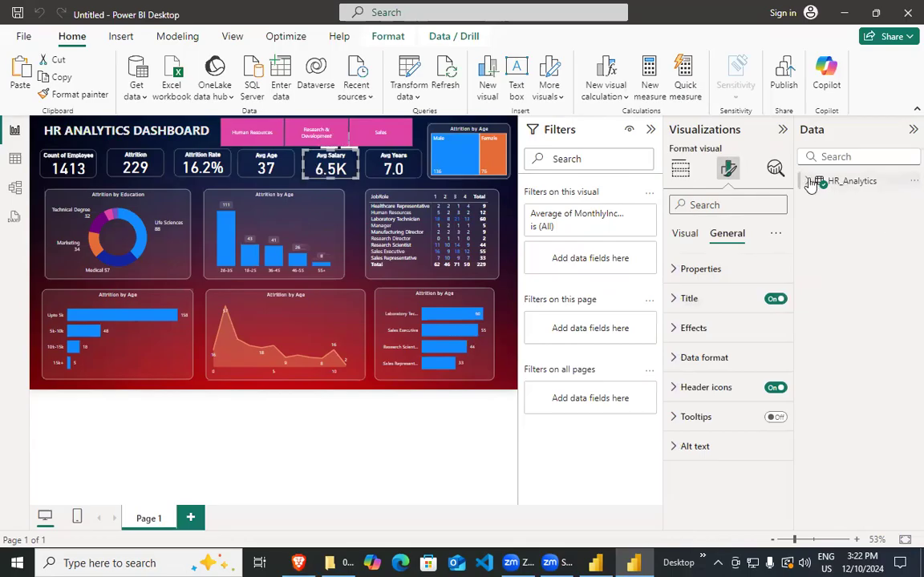
pyautogui.click(681, 169)
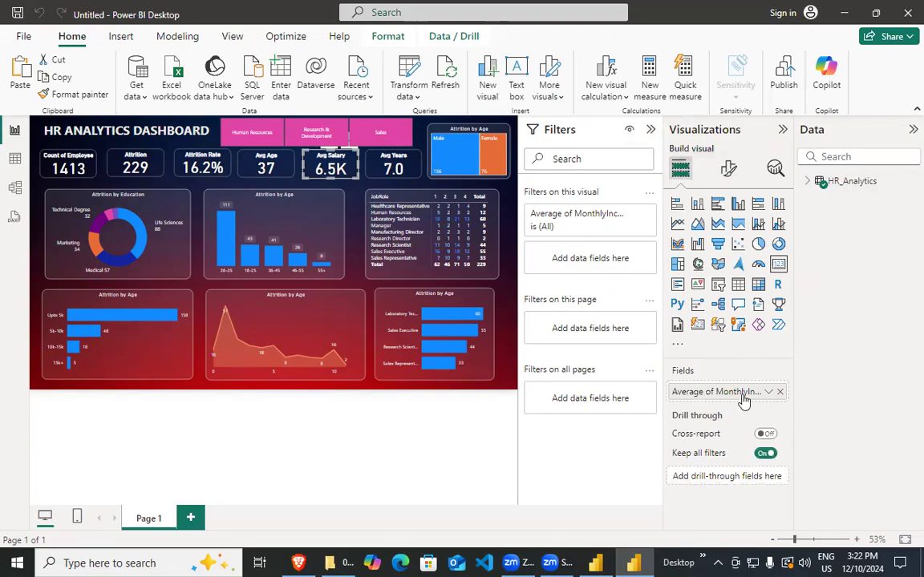
# Switch back to the new report and set the title text of the fourth card to "Avg Age".
pyautogui.click(643, 561)
pyautogui.click(243, 169)
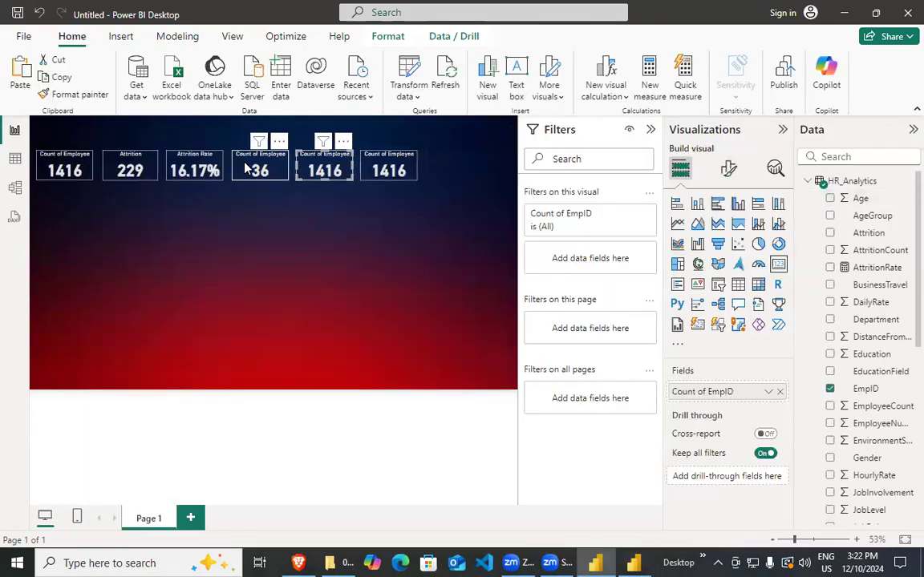
pyautogui.click(728, 169)
pyautogui.click(726, 234)
pyautogui.click(698, 300)
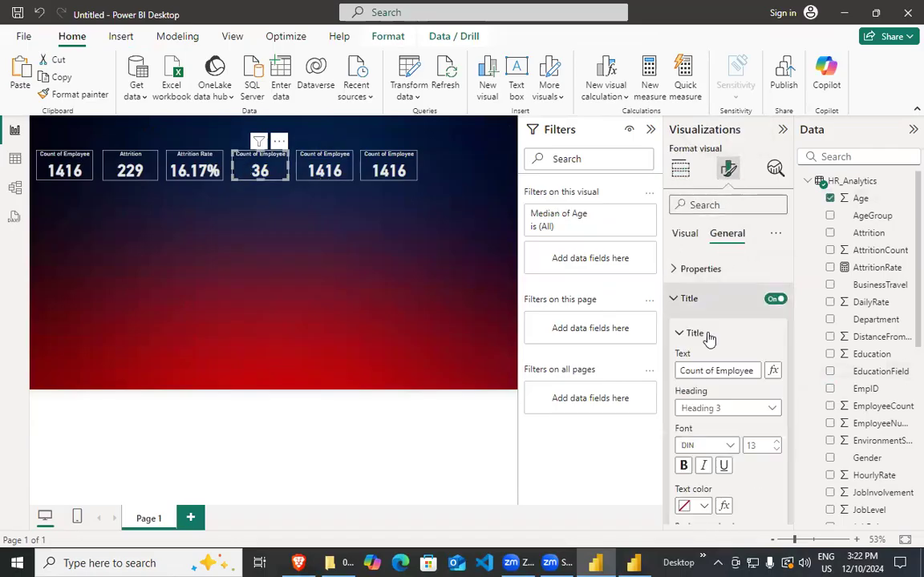
pyautogui.click(757, 372)
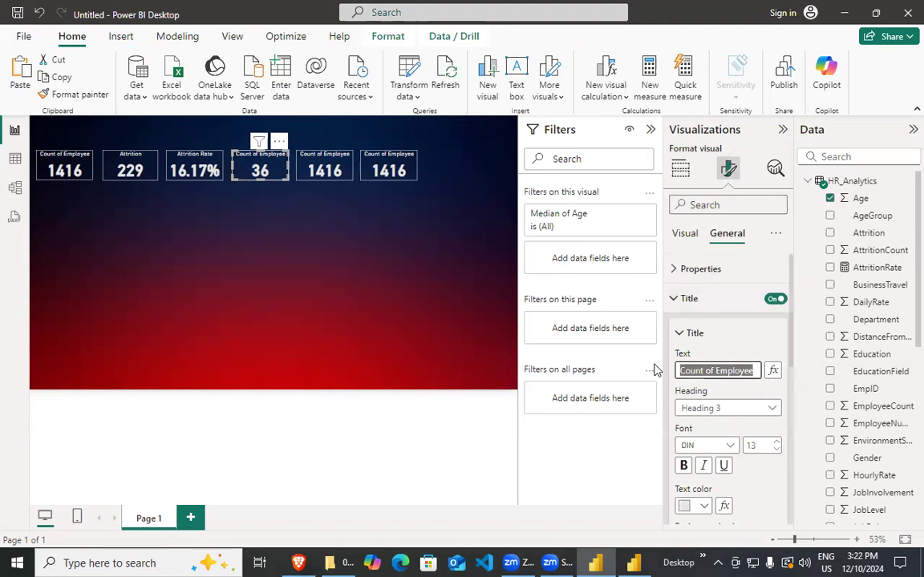
pyautogui.write('Av')
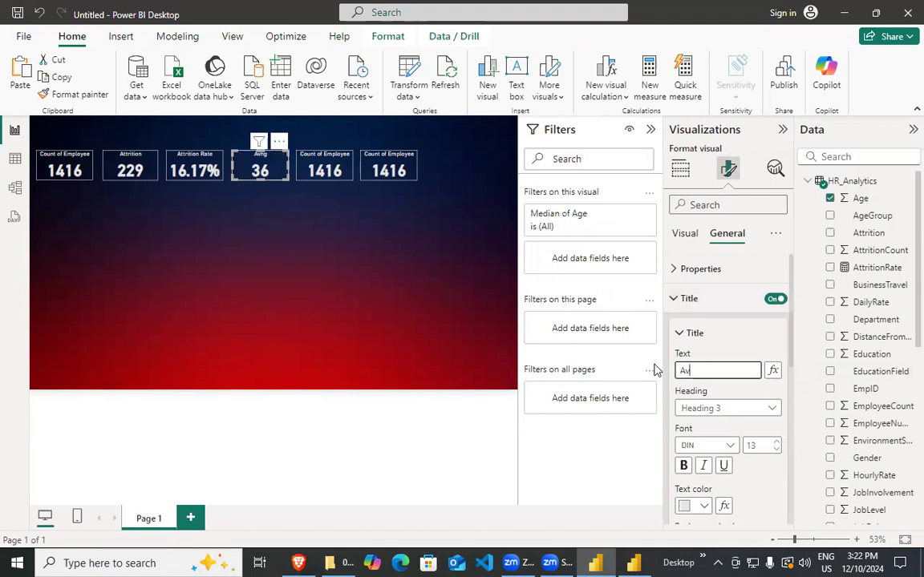
pyautogui.write('g Age')
# Replace the fifth card's field with MonthlyIncome and summarize it as Average.
pyautogui.click(320, 164)
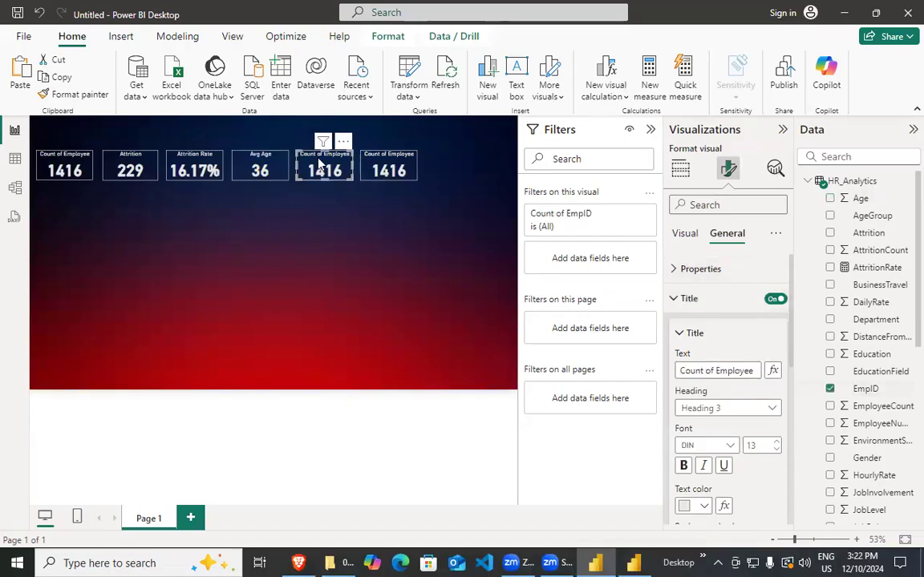
pyautogui.scroll(-10, 773, 425)
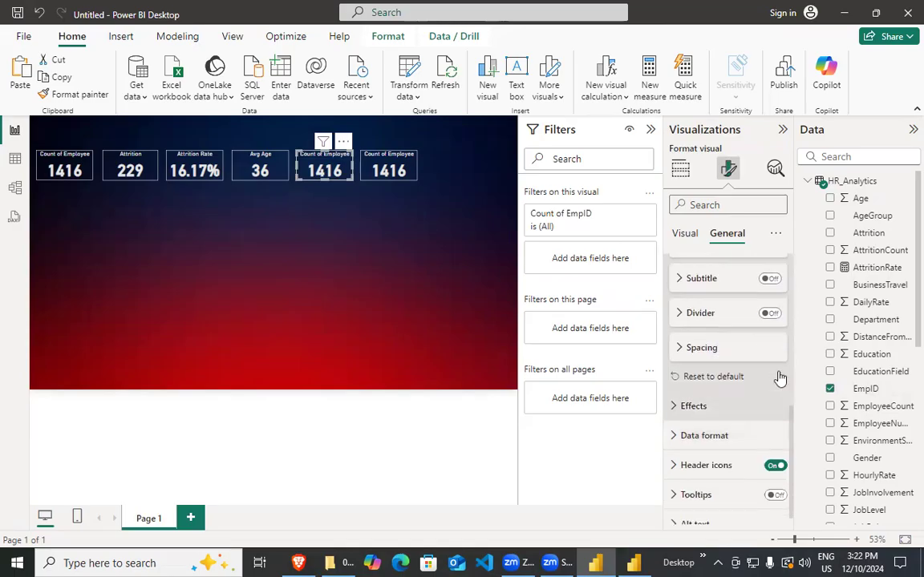
pyautogui.scroll(5, 729, 303)
pyautogui.click(680, 169)
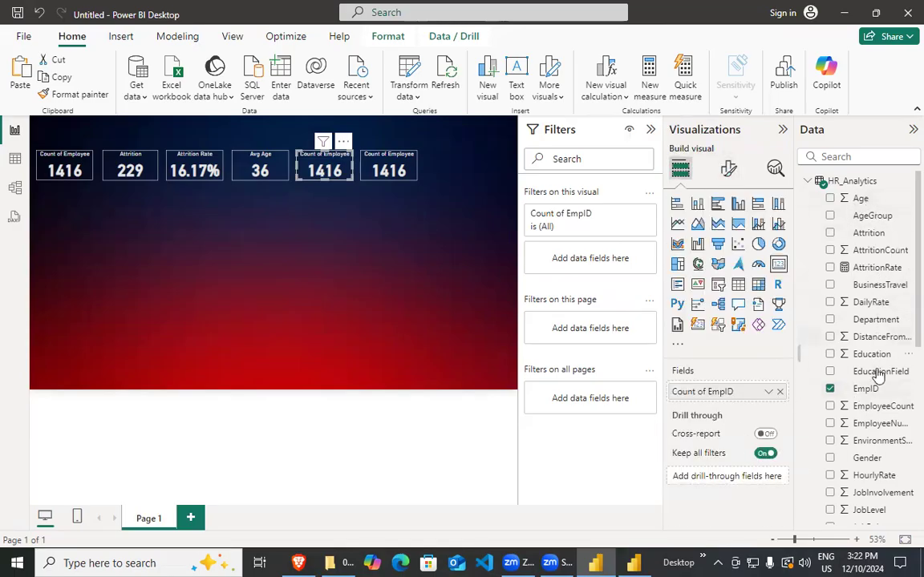
pyautogui.scroll(-2, 872, 401)
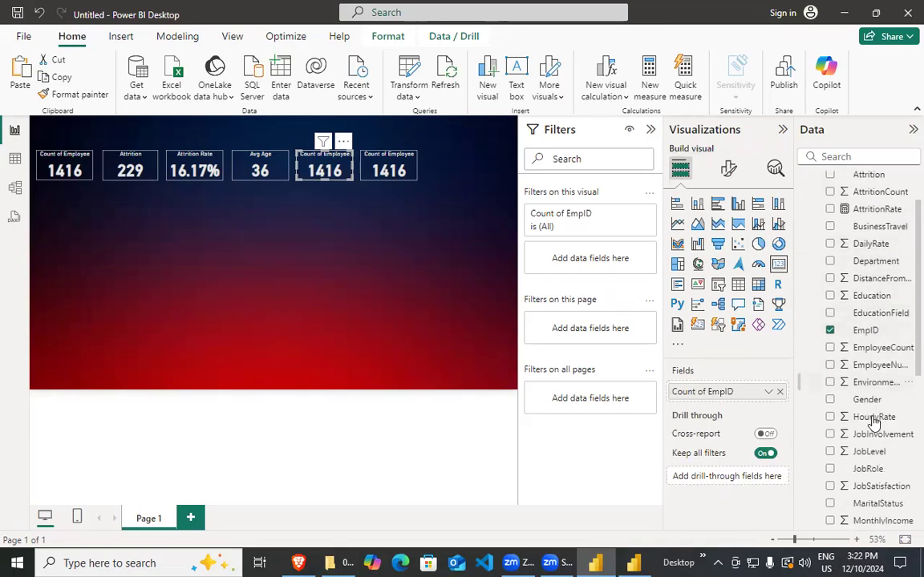
pyautogui.scroll(-6, 875, 425)
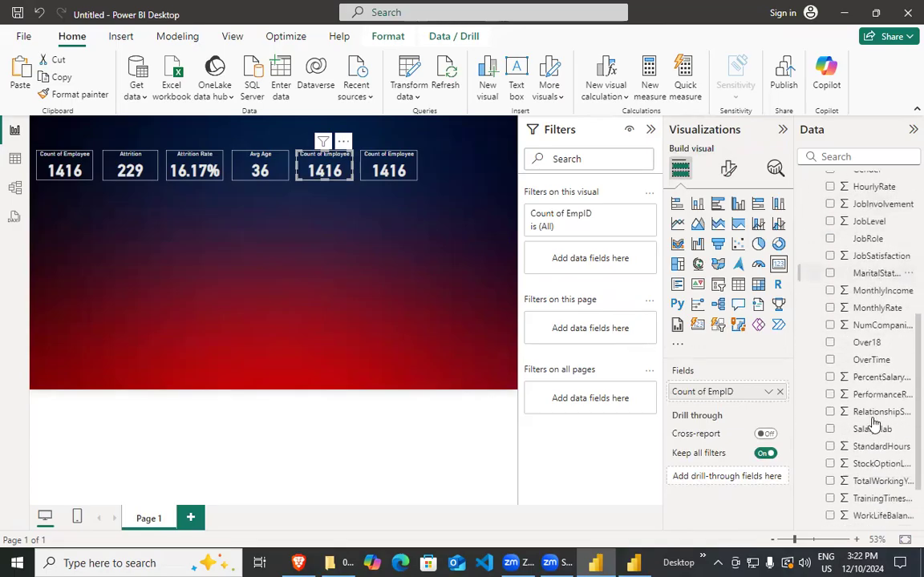
pyautogui.moveTo(887, 295); pyautogui.dragTo(759, 395)
pyautogui.click(769, 393)
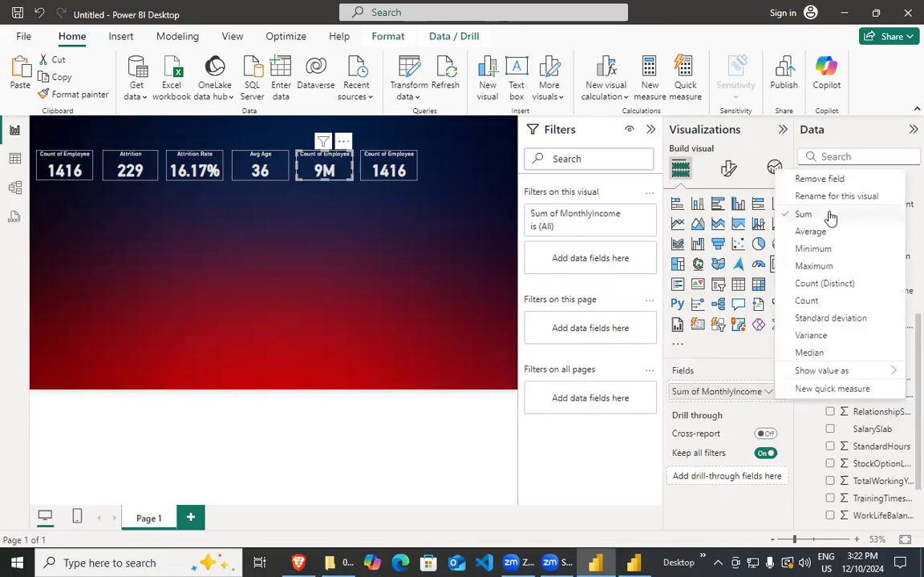
pyautogui.click(826, 232)
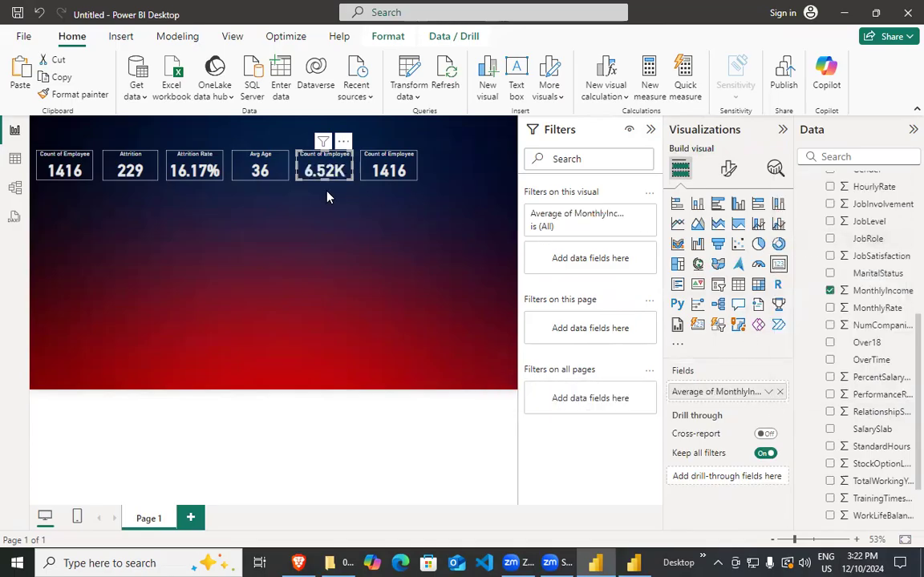
# Compare the salary card with the reference dashboard, then try one decimal place on MonthlyIncome and leave it as Decimal number with 0 decimals.
pyautogui.click(300, 563)
pyautogui.click(299, 563)
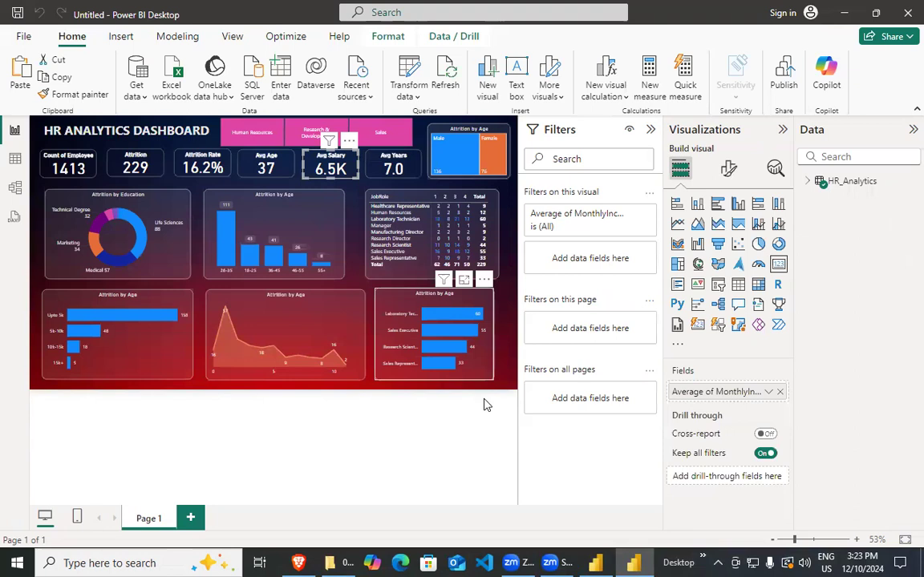
pyautogui.click(633, 563)
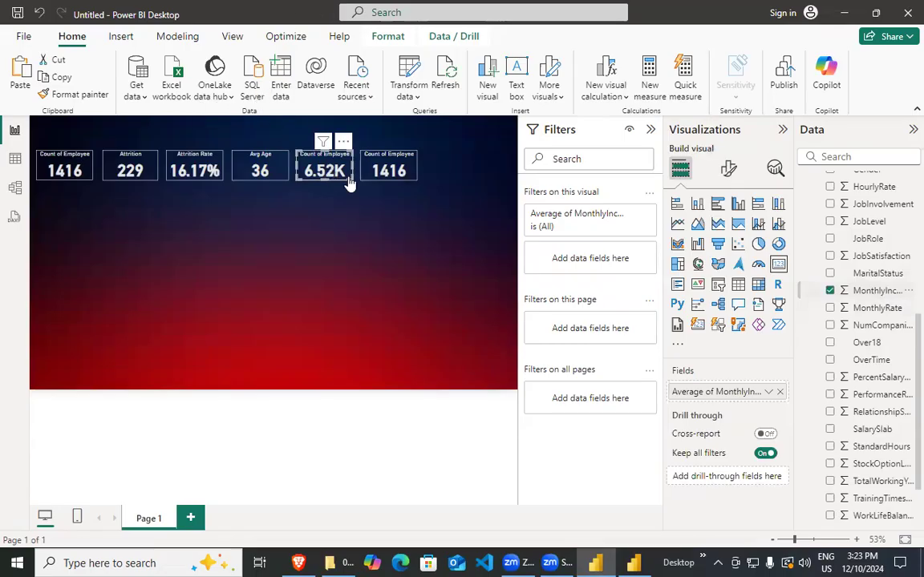
pyautogui.click(868, 294)
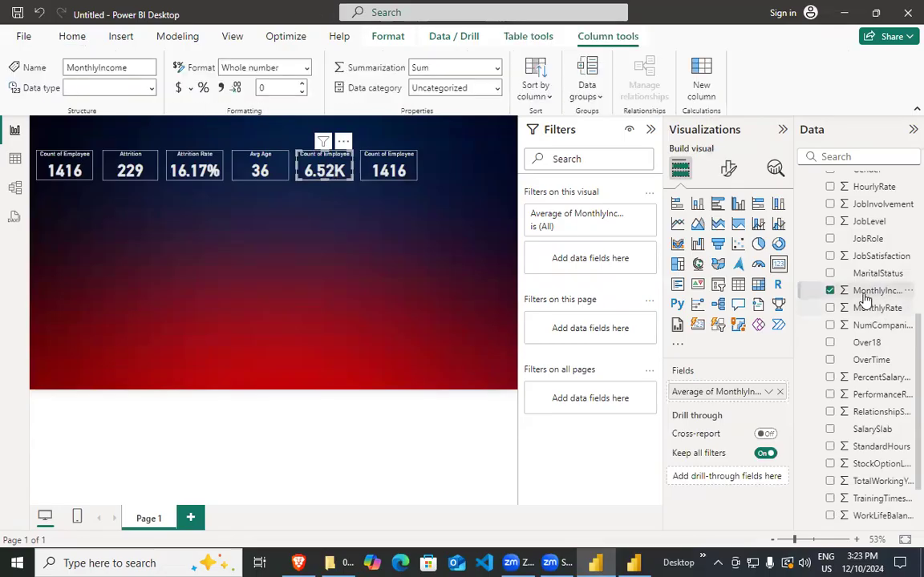
pyautogui.click(303, 84)
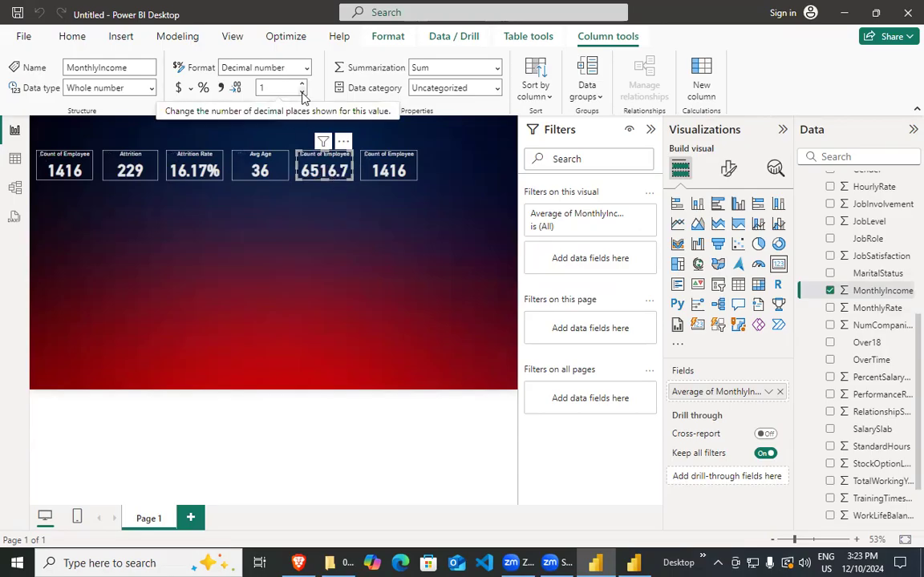
pyautogui.click(204, 89)
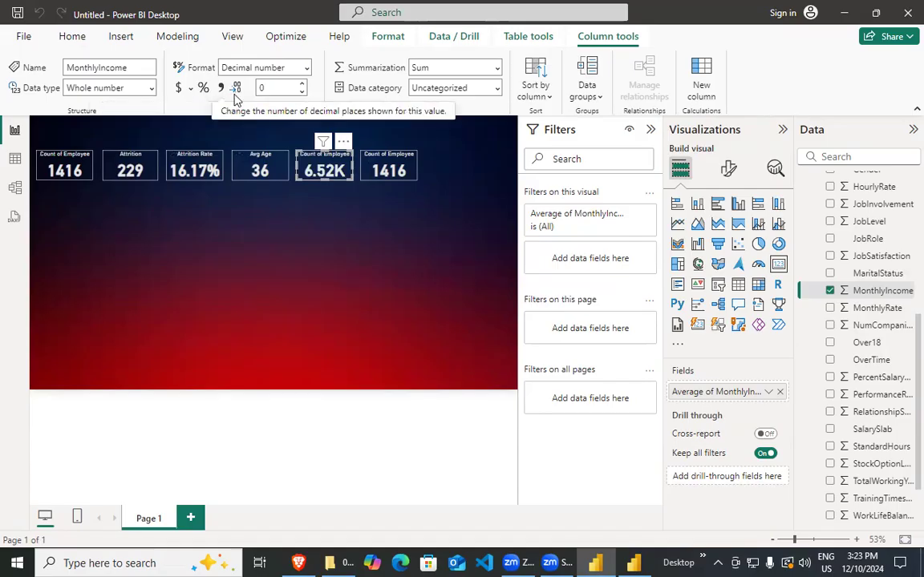
pyautogui.click(295, 68)
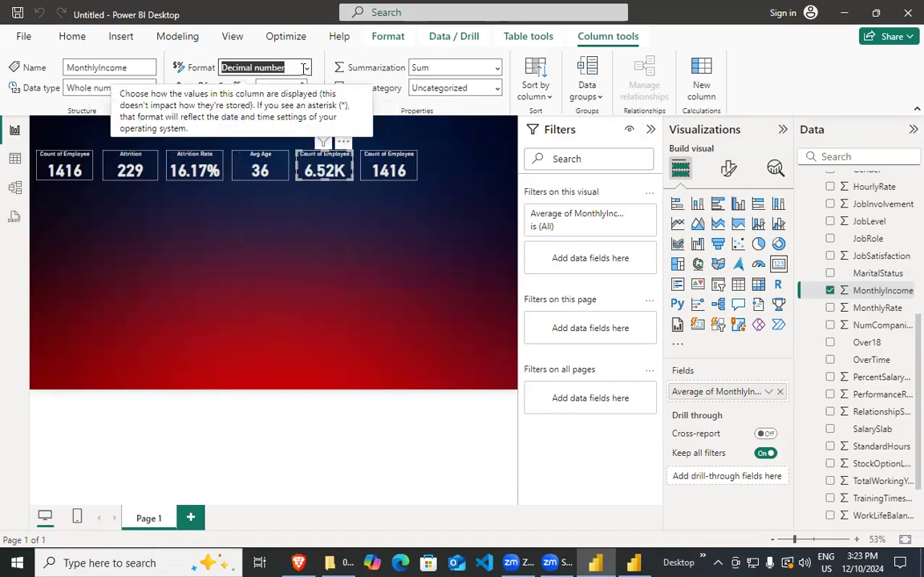
pyautogui.click(306, 68)
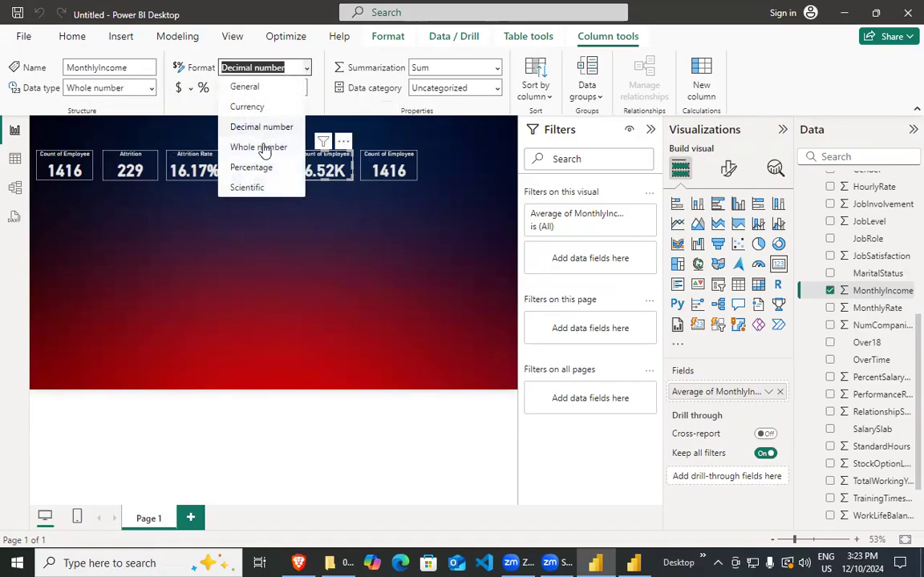
pyautogui.click(300, 233)
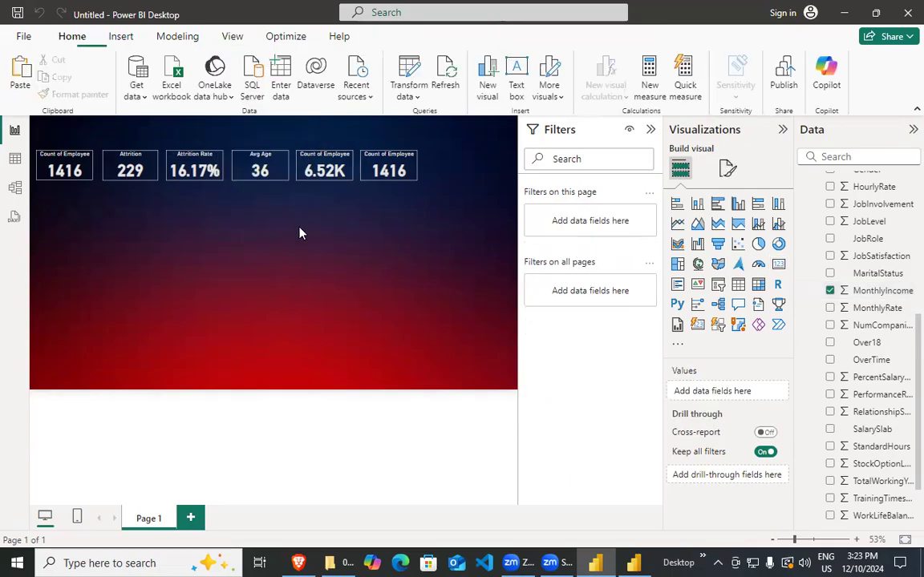
# Recheck the MonthlyIncome column's decimal places and compare the fifth card with the Avg Salary card in the reference dashboard.
pyautogui.click(328, 175)
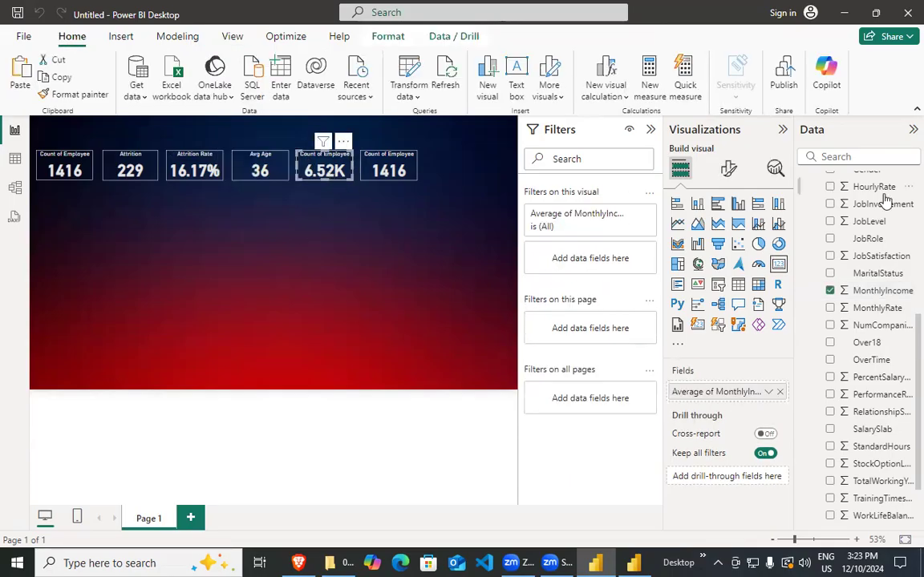
pyautogui.click(879, 291)
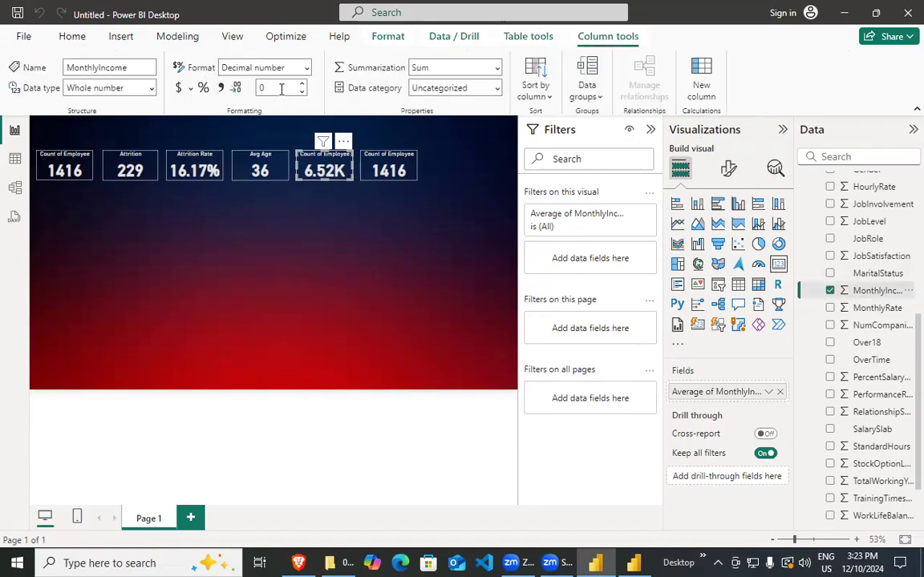
pyautogui.click(287, 86)
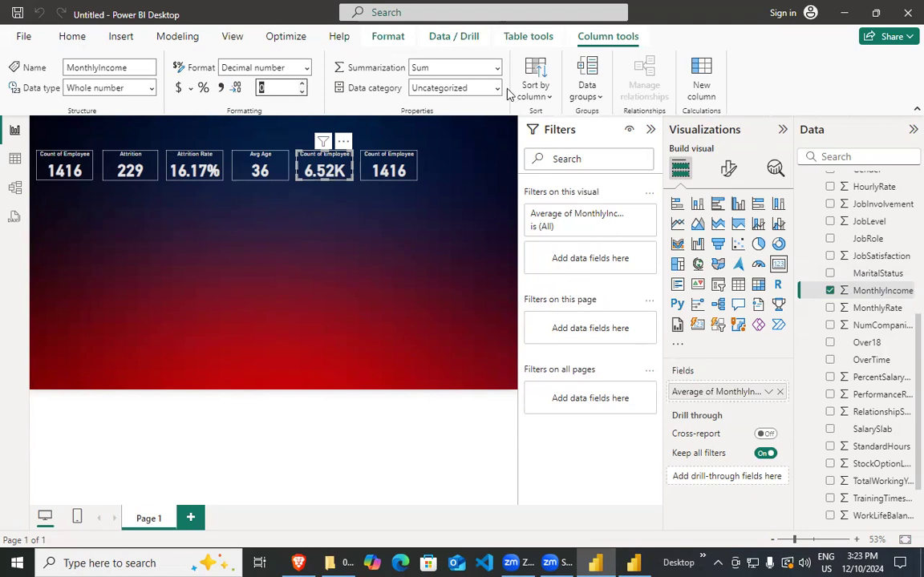
pyautogui.click(338, 179)
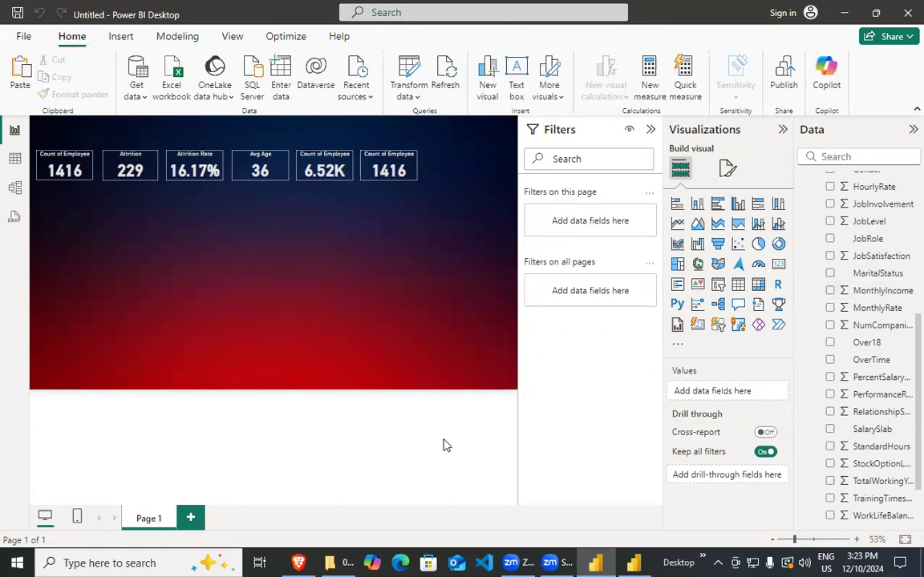
pyautogui.click(633, 564)
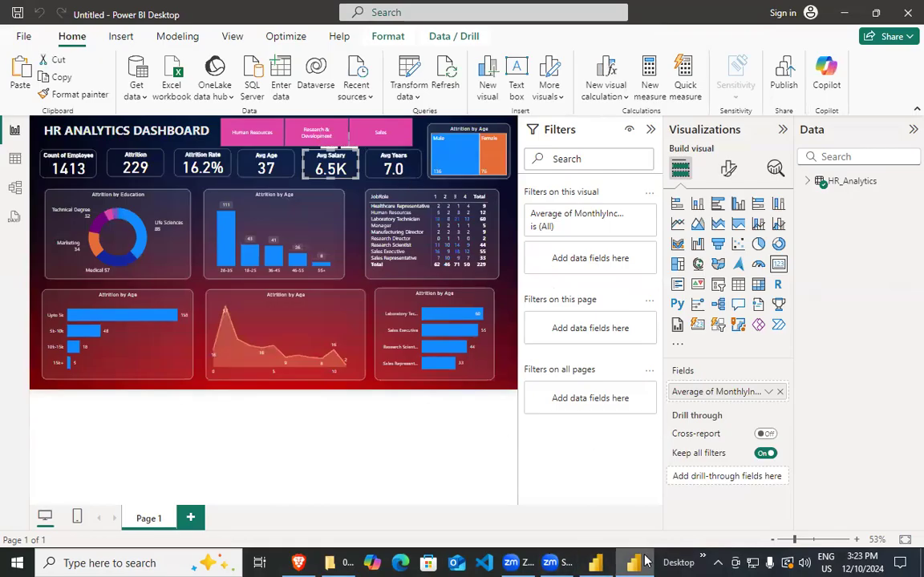
pyautogui.hotkey('alt', 'Tab')
# Look up the Avg Years card's source field in the reference dashboard and replace the new report's sixth card field with YearsAtCompany.
pyautogui.click(399, 170)
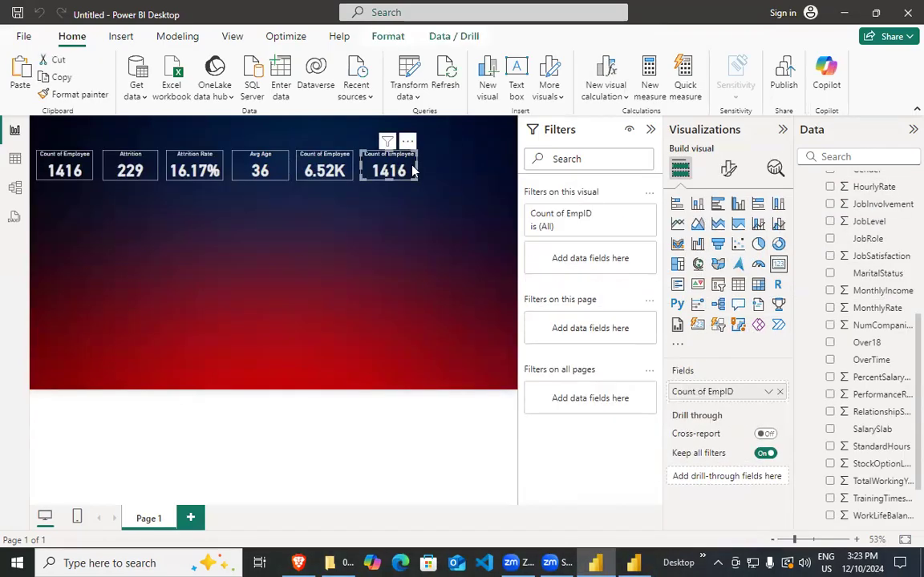
pyautogui.scroll(-2, 866, 377)
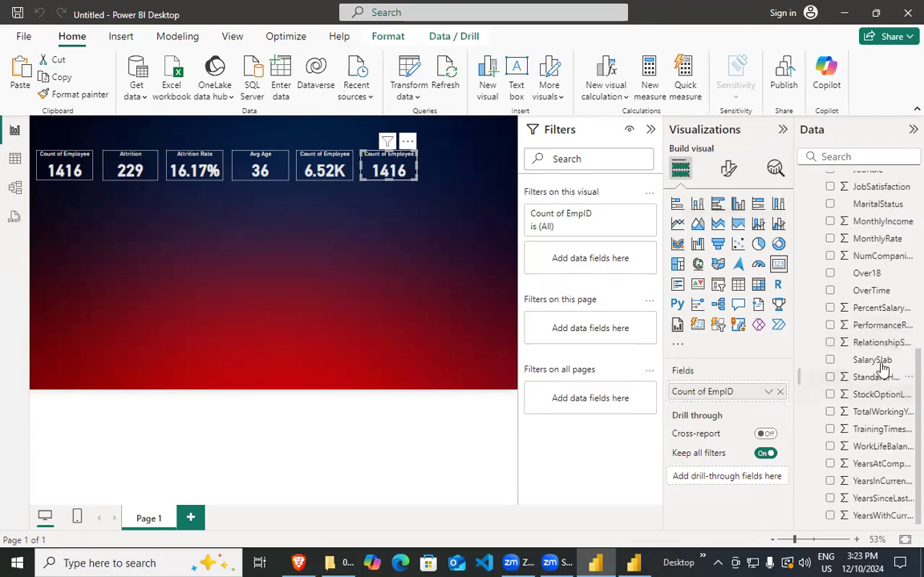
pyautogui.scroll(10, 882, 361)
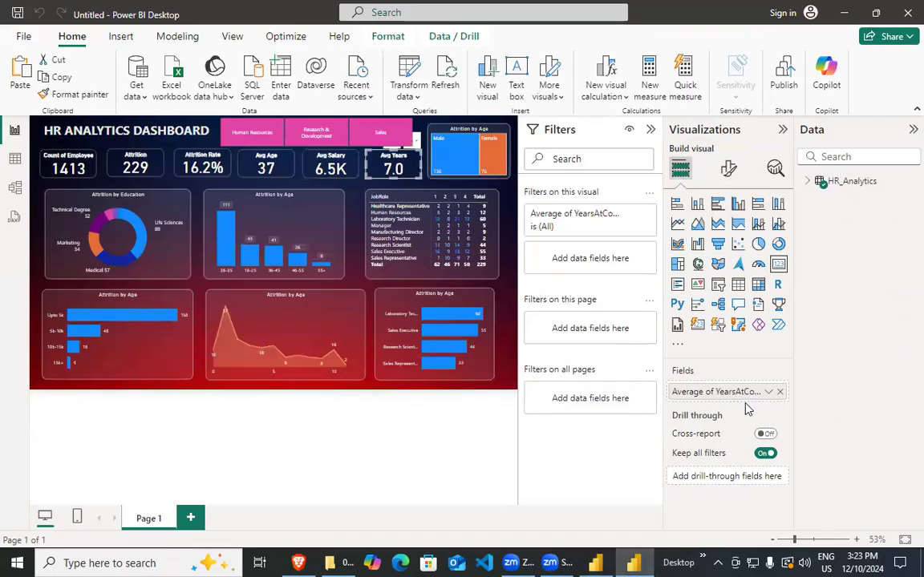
pyautogui.click(634, 561)
pyautogui.scroll(-4, 887, 393)
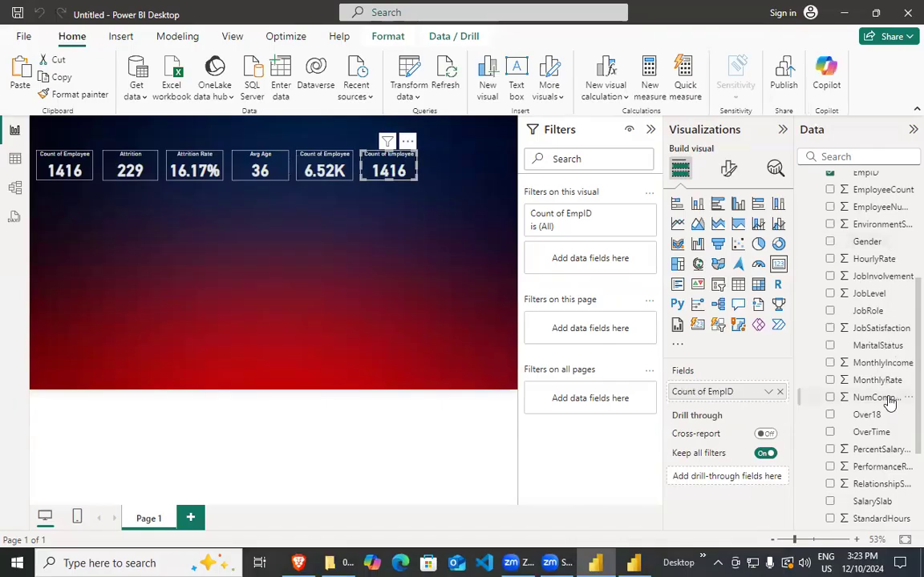
pyautogui.scroll(-3, 889, 403)
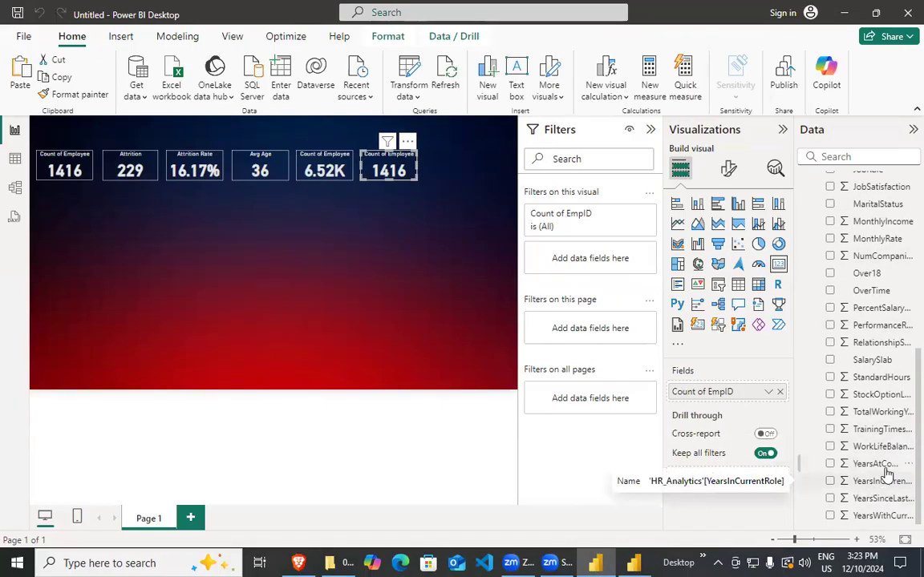
pyautogui.moveTo(874, 466); pyautogui.dragTo(749, 397)
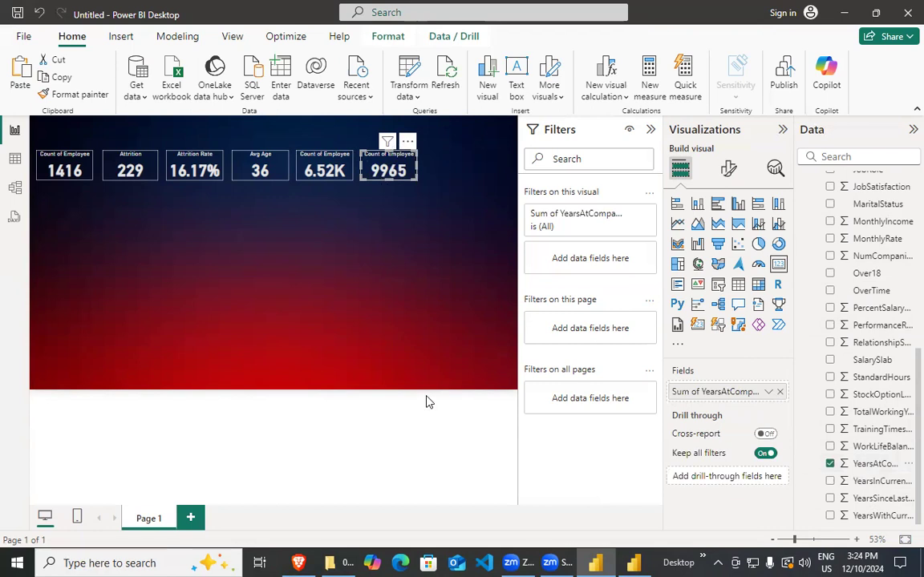
# Check the aggregation of the reference Avg Years card and summarize YearsAtCompany on the sixth card as Average.
pyautogui.click(631, 563)
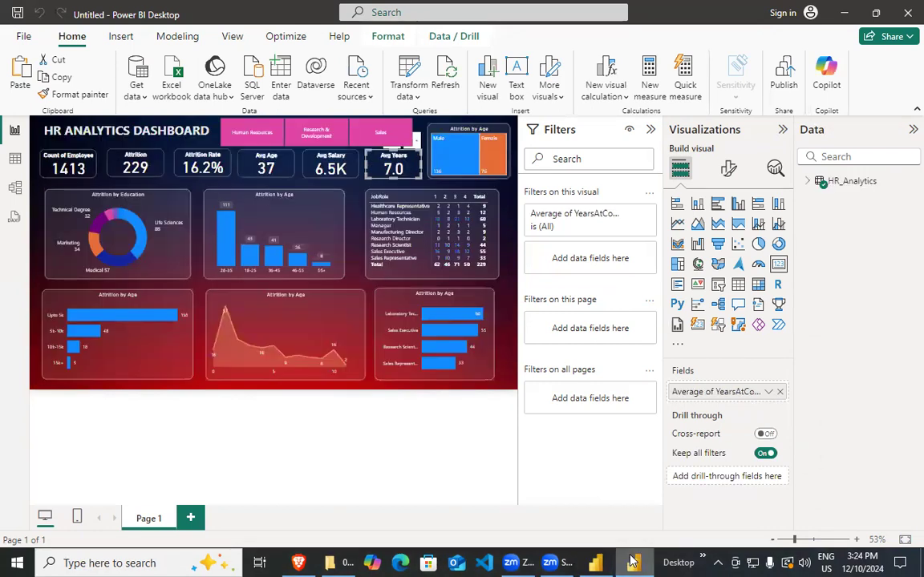
pyautogui.click(633, 562)
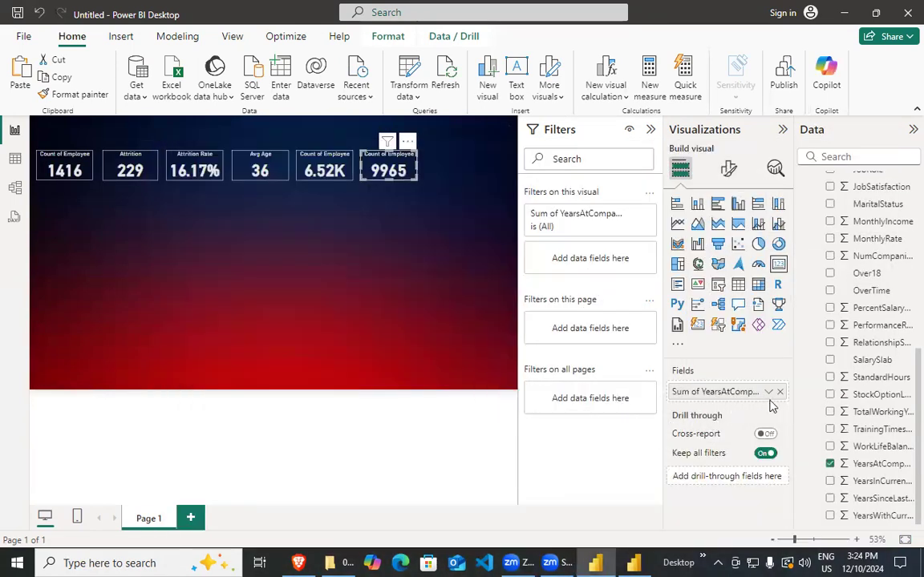
pyautogui.click(768, 391)
pyautogui.click(802, 231)
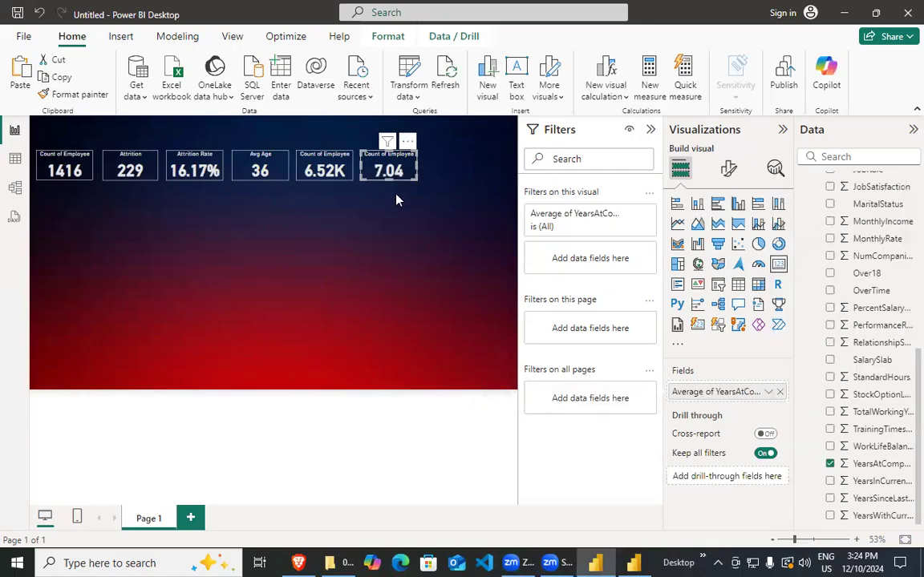
# Compare the sixth card with the reference dashboard, then review the YearsAtCompany format options and keep Whole number.
pyautogui.click(634, 563)
pyautogui.click(634, 562)
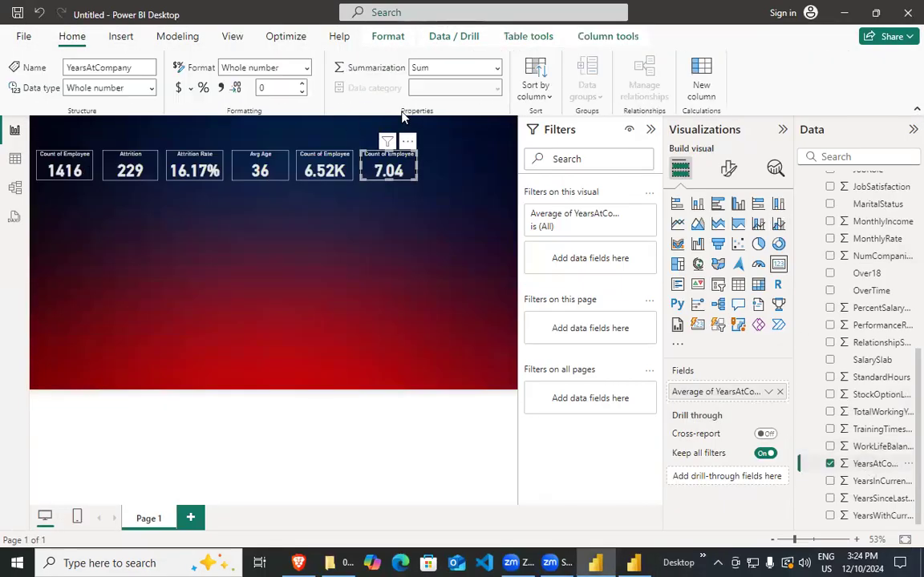
pyautogui.click(309, 69)
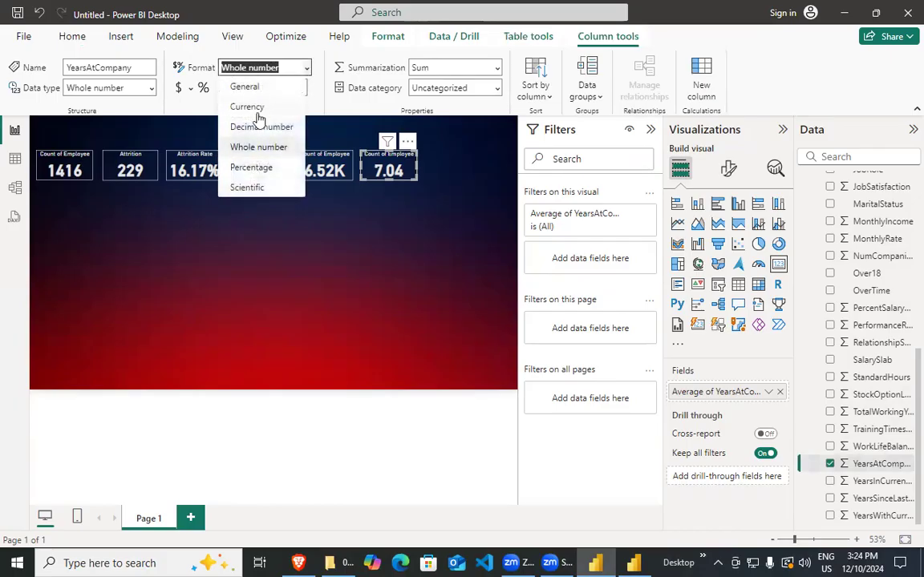
pyautogui.click(259, 154)
pyautogui.click(306, 68)
pyautogui.click(409, 175)
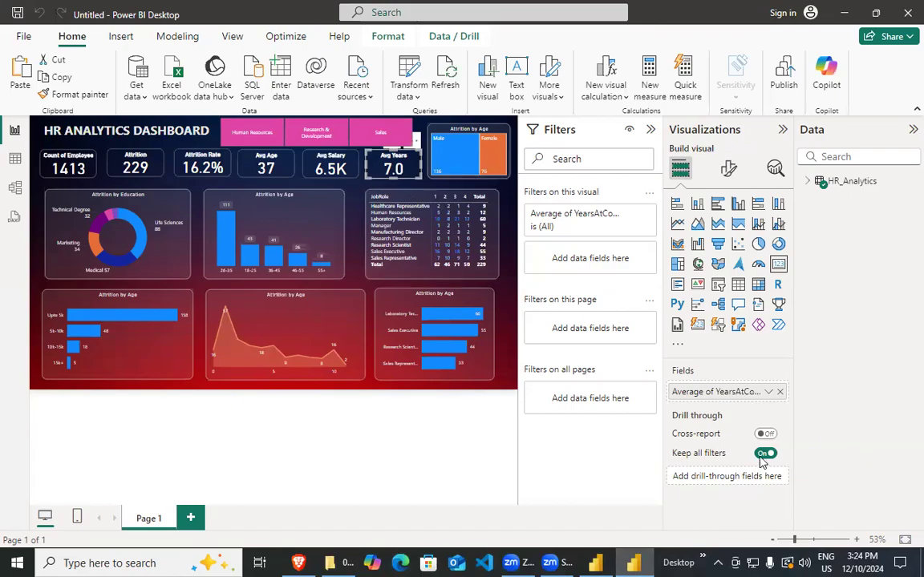
# Look up the YearsAtCompany column's format and data type in the reference dashboard's HR_Analytics table.
pyautogui.click(816, 183)
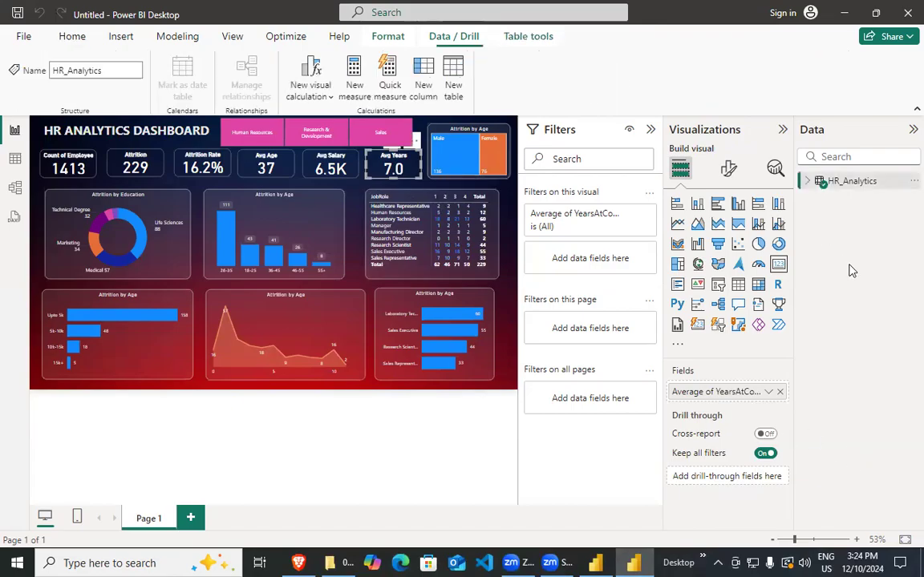
pyautogui.click(808, 182)
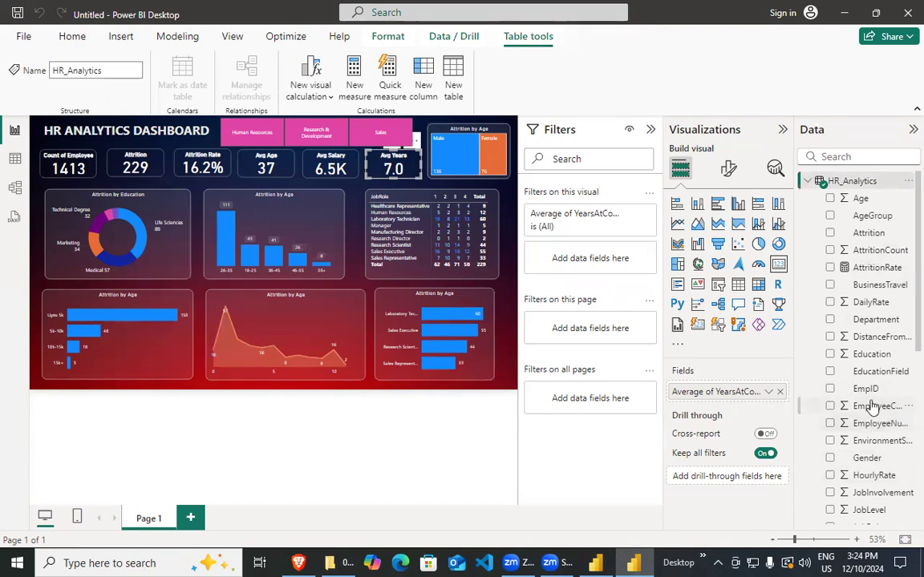
pyautogui.scroll(-5, 879, 482)
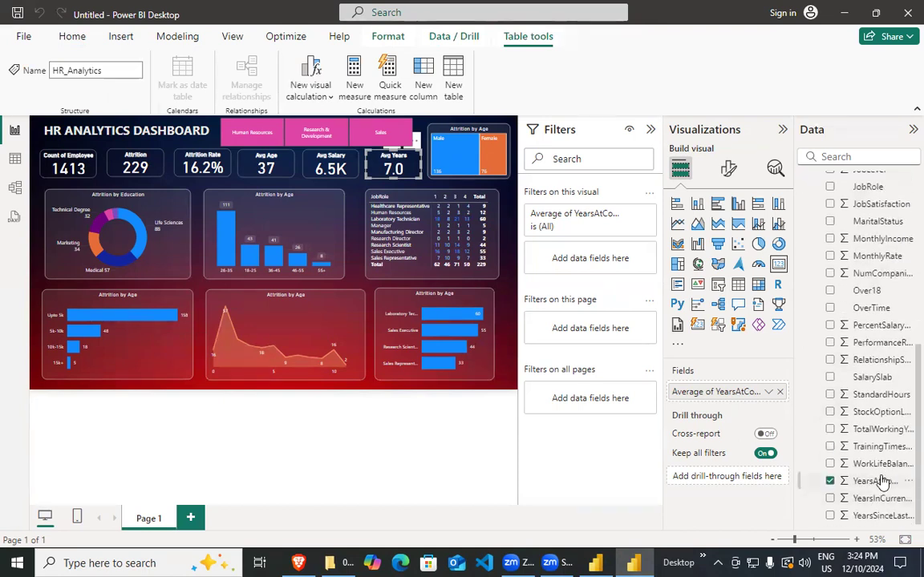
pyautogui.click(882, 481)
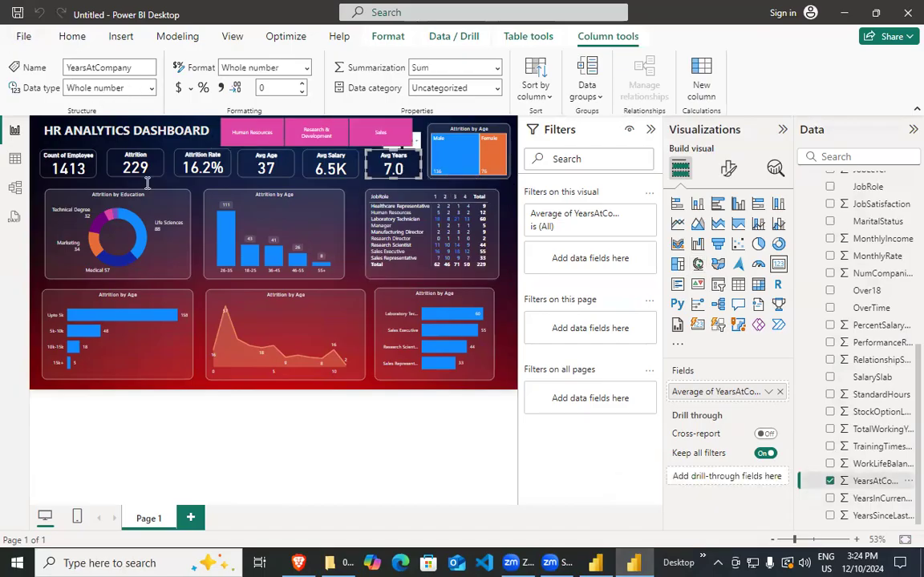
pyautogui.click(626, 559)
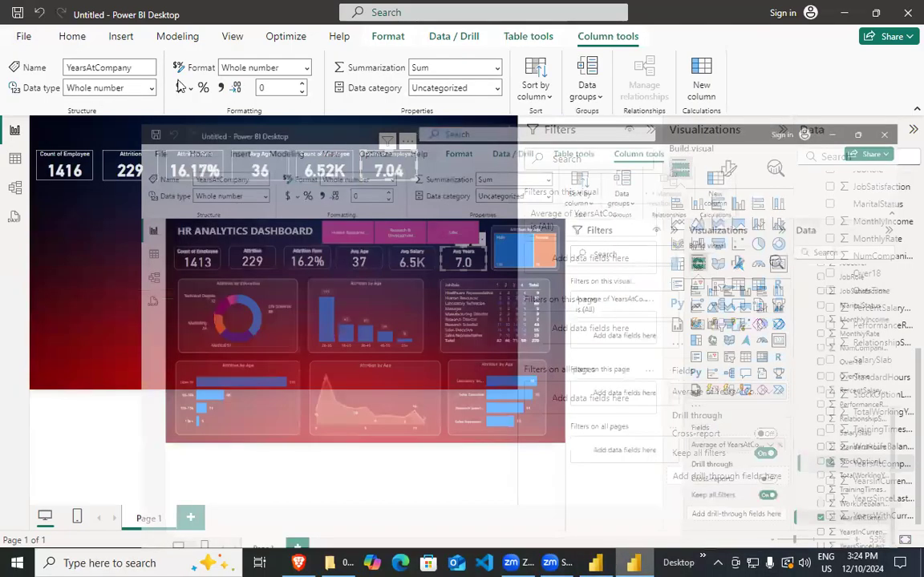
# Change the YearsAtCompany data type to Fixed decimal number in the new report and compare its card with the reference Avg Years card.
pyautogui.click(136, 87)
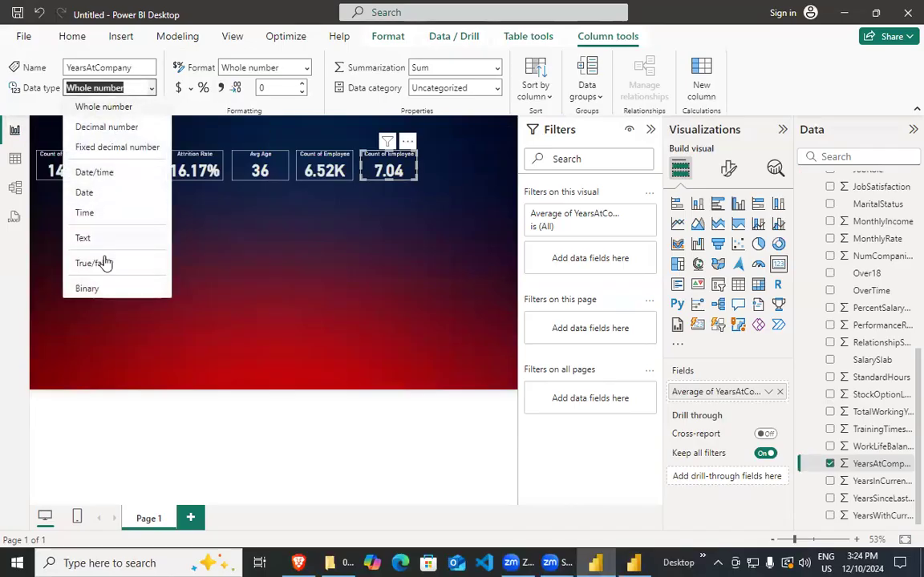
pyautogui.click(138, 151)
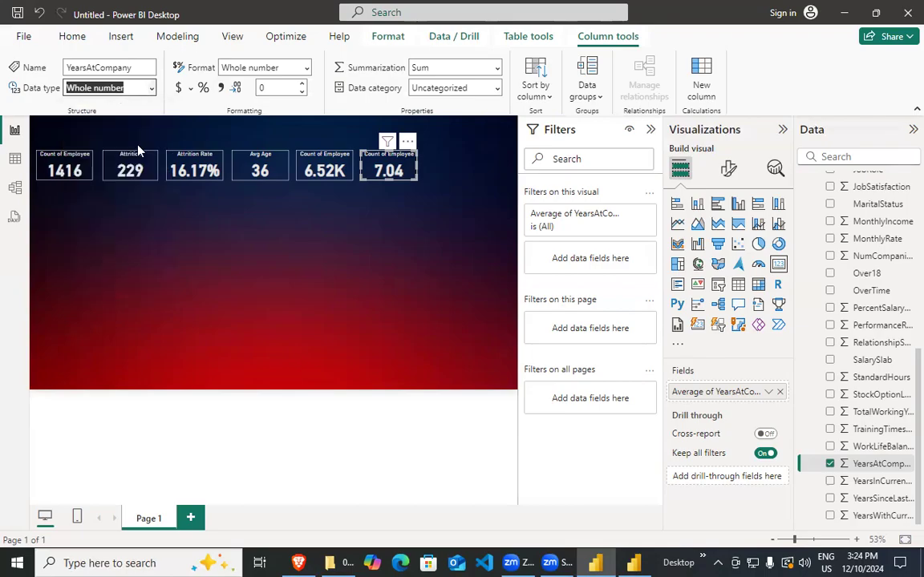
pyautogui.click(634, 562)
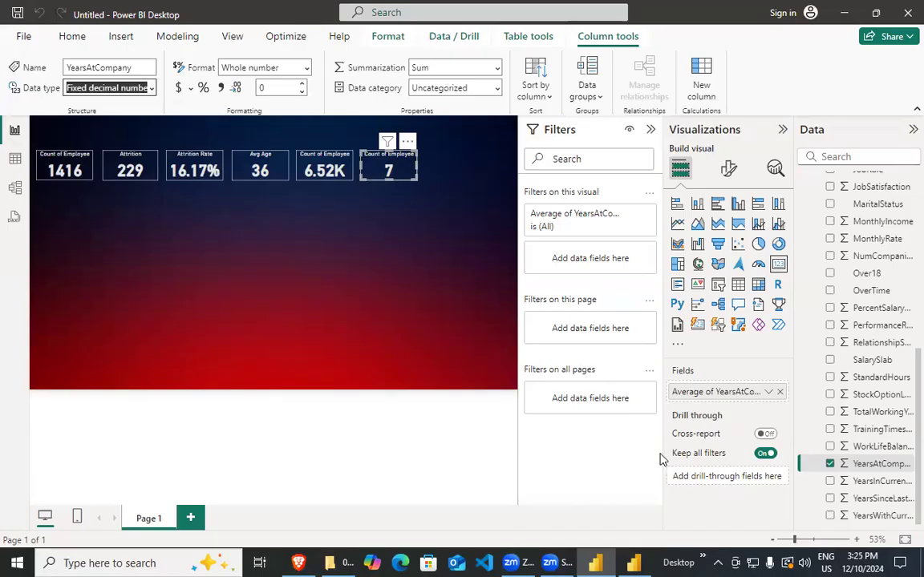
pyautogui.click(637, 561)
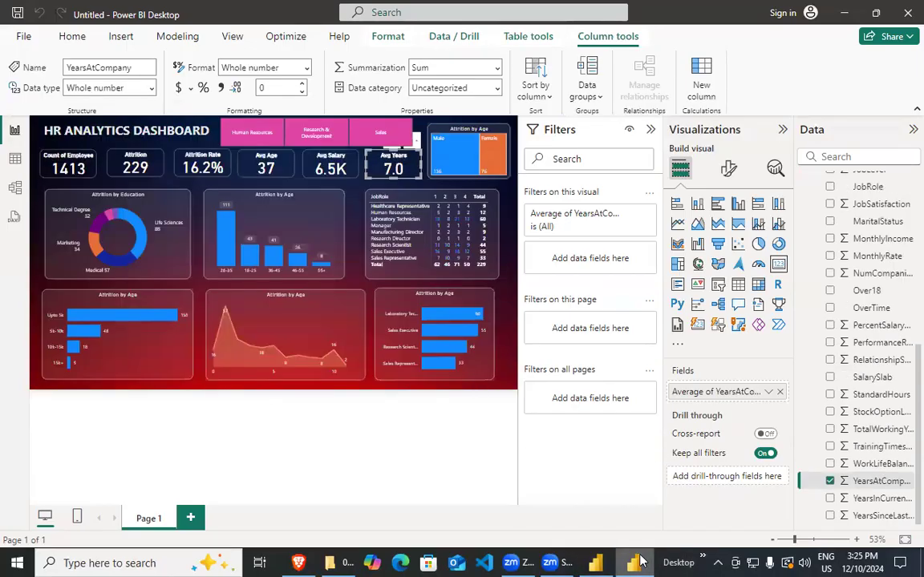
pyautogui.click(639, 562)
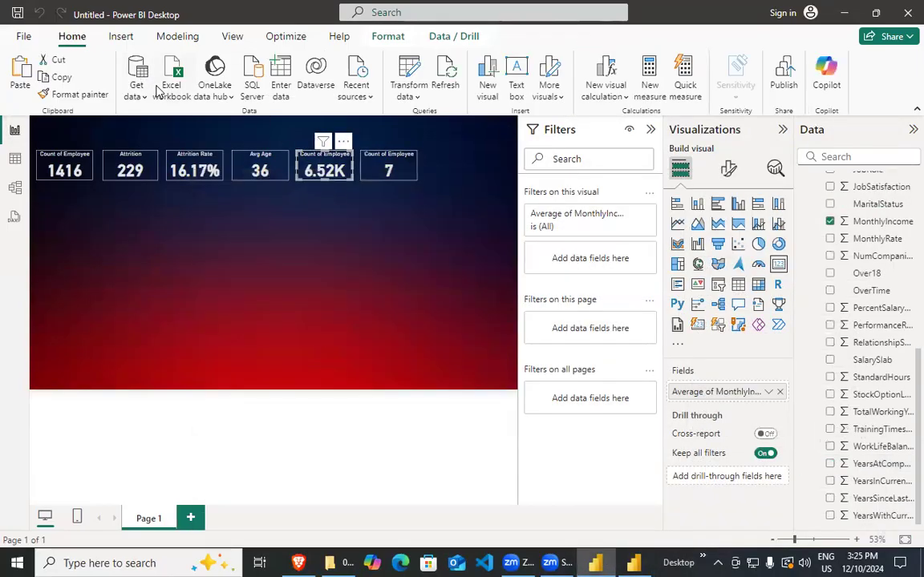
# Try the Fixed decimal number data type on MonthlyIncome, then switch the column back to Whole number.
pyautogui.click(879, 220)
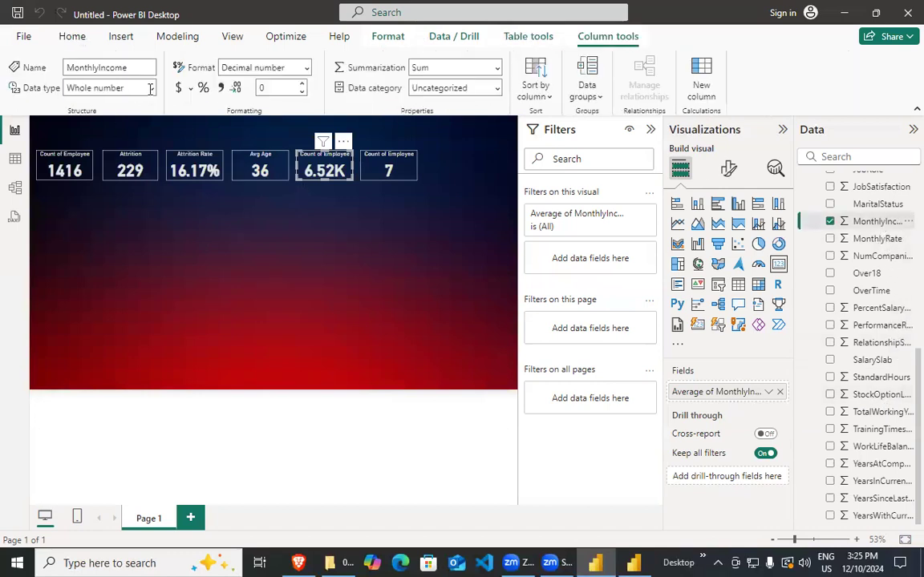
pyautogui.click(151, 90)
pyautogui.click(290, 181)
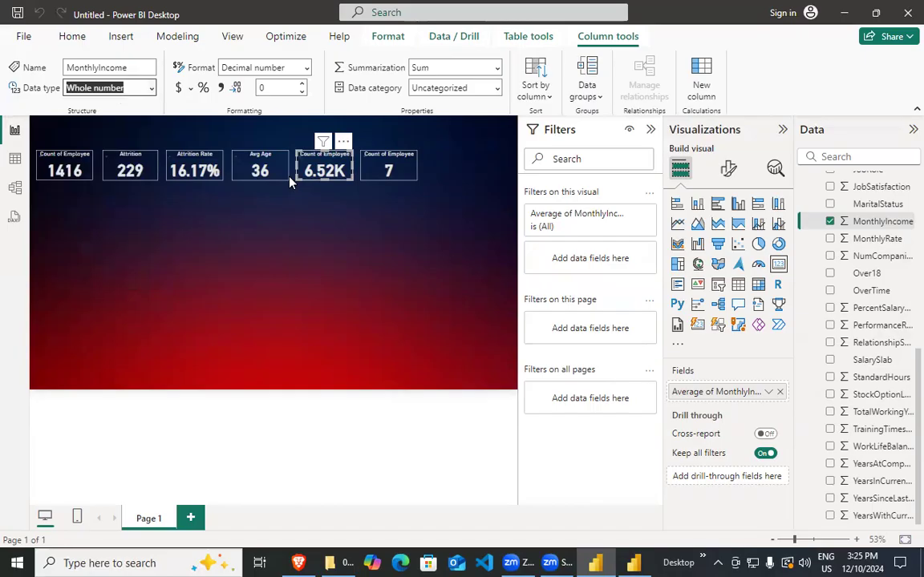
pyautogui.press('Up')
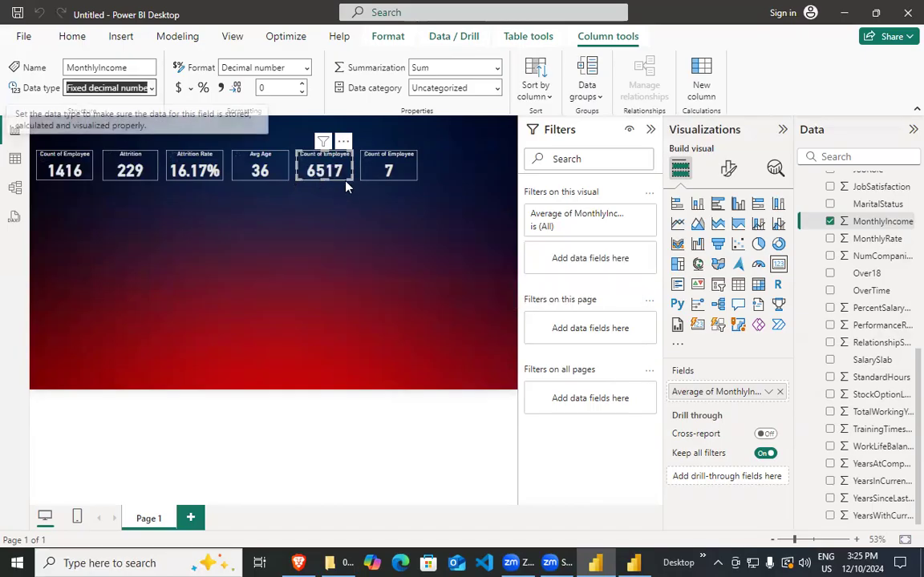
pyautogui.click(148, 89)
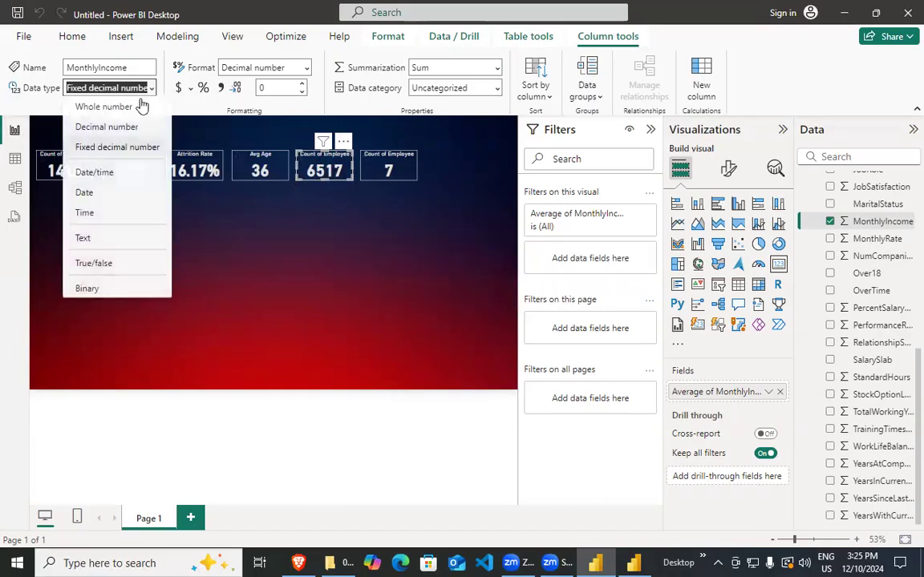
pyautogui.click(122, 110)
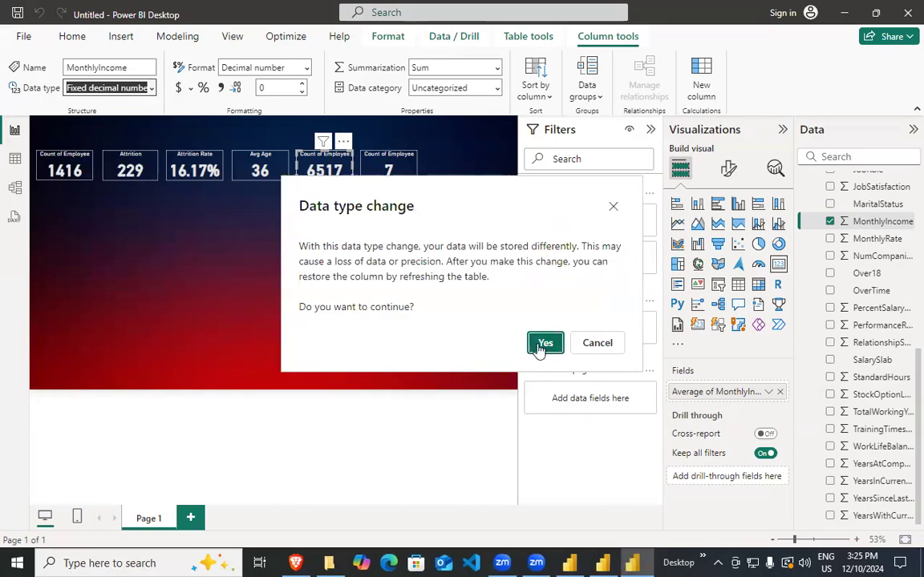
pyautogui.click(544, 343)
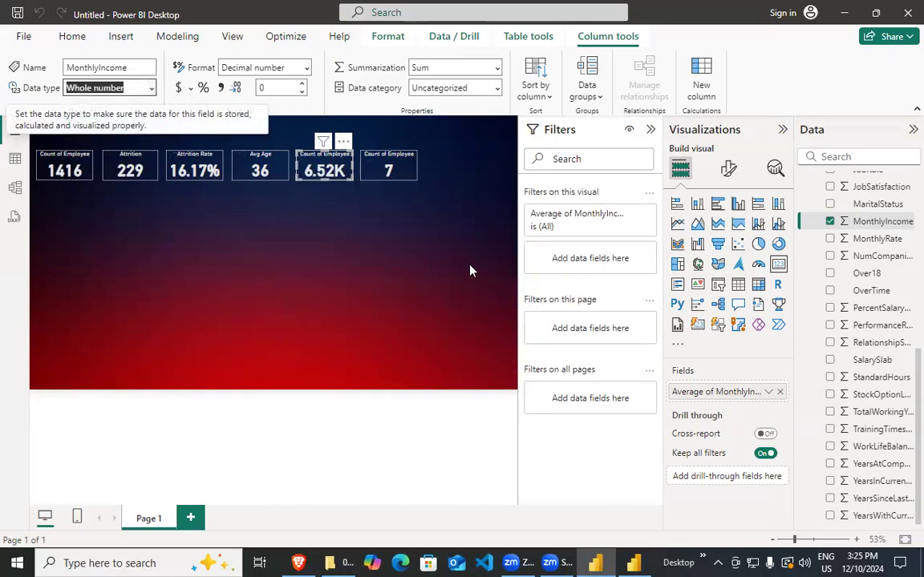
# Save the new report in the Documents folder under the name 01_hr_analytics_part_1.
pyautogui.click(23, 36)
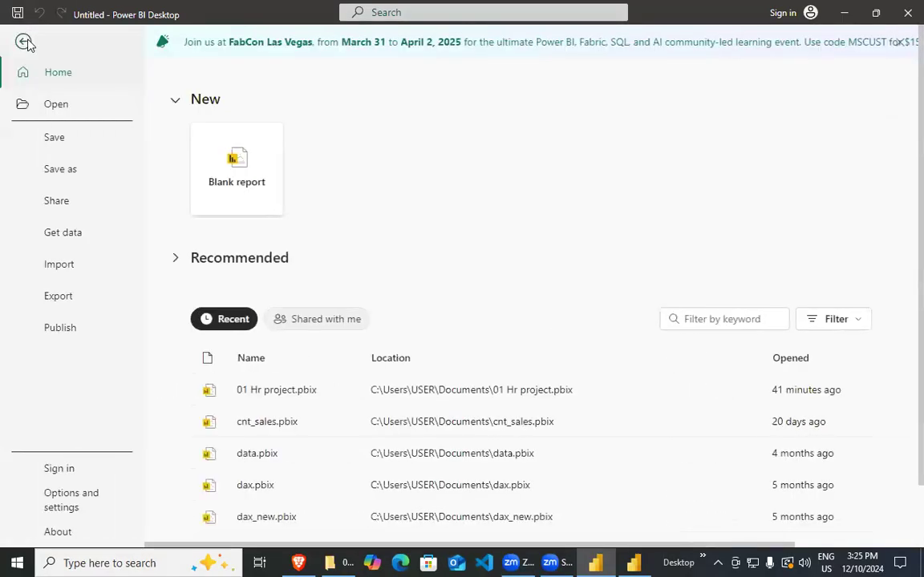
pyautogui.click(22, 42)
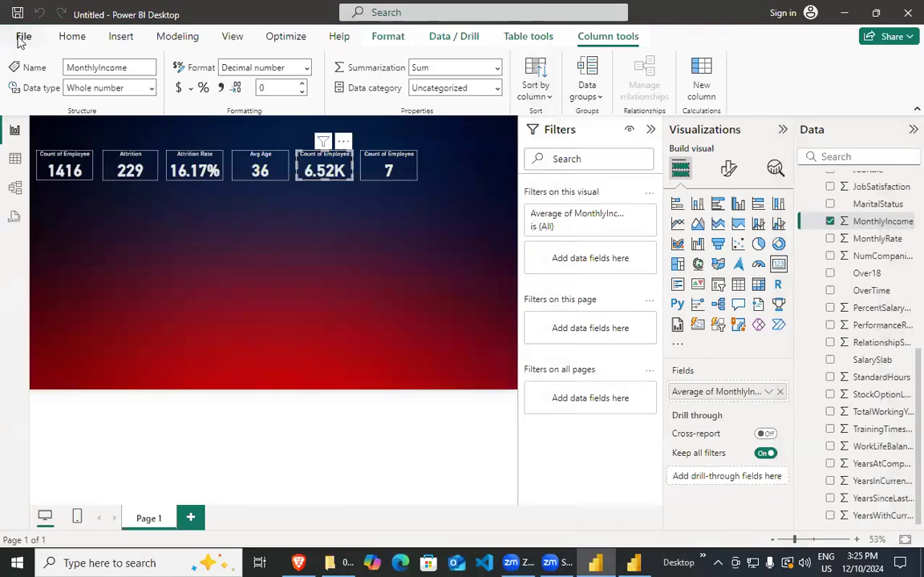
pyautogui.click(19, 40)
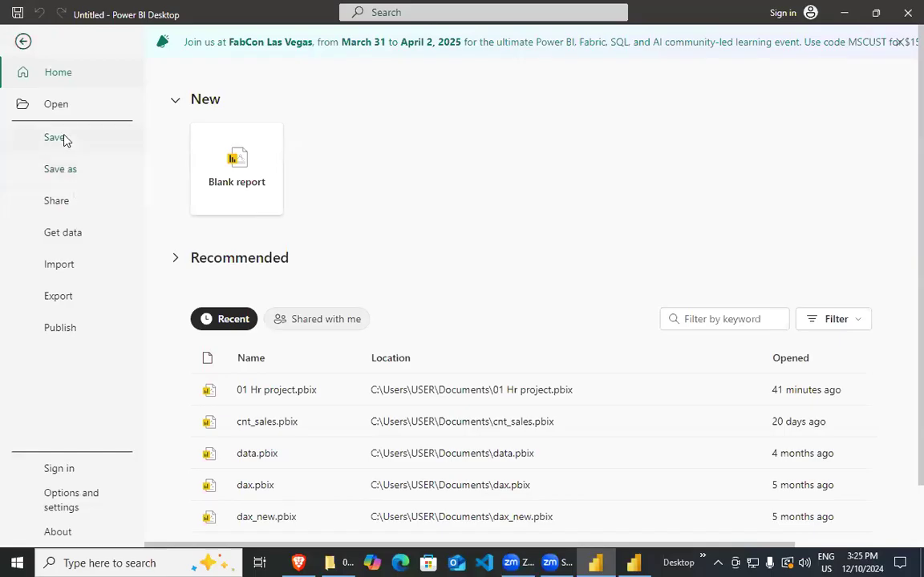
pyautogui.click(69, 172)
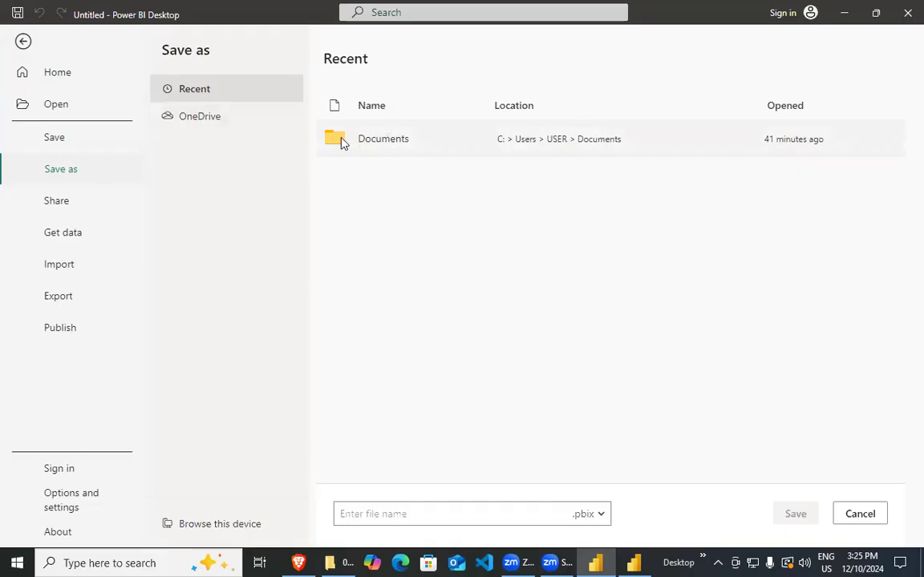
pyautogui.click(58, 137)
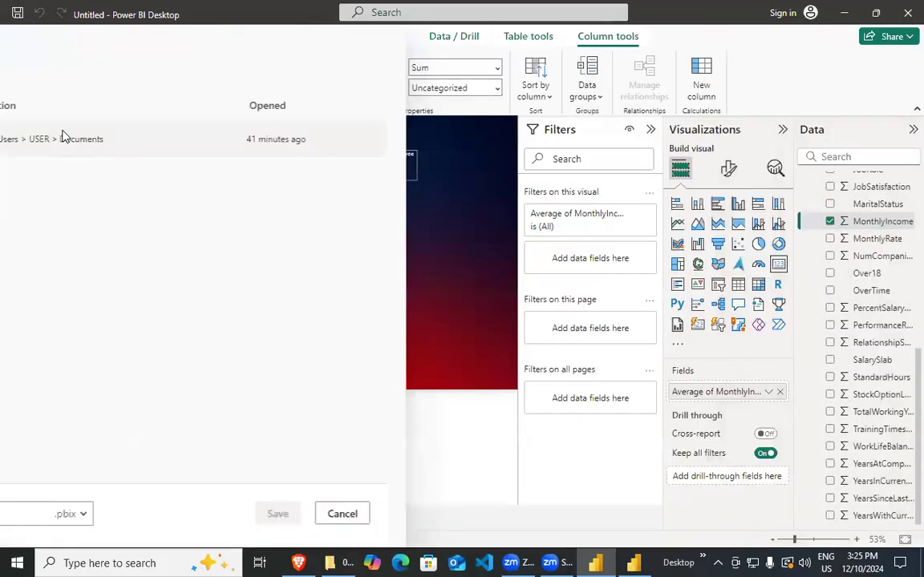
pyautogui.click(455, 193)
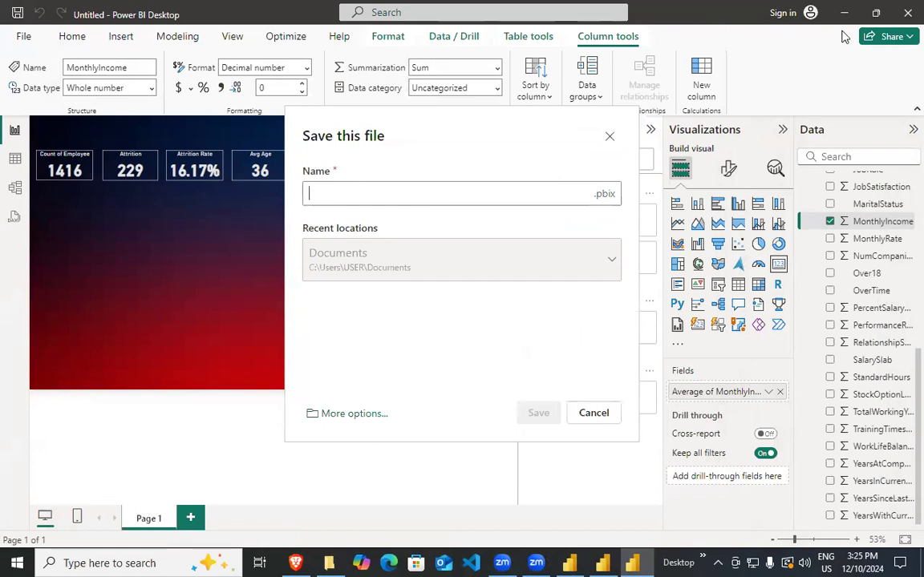
pyautogui.write('01_hr_analytics_+pa')
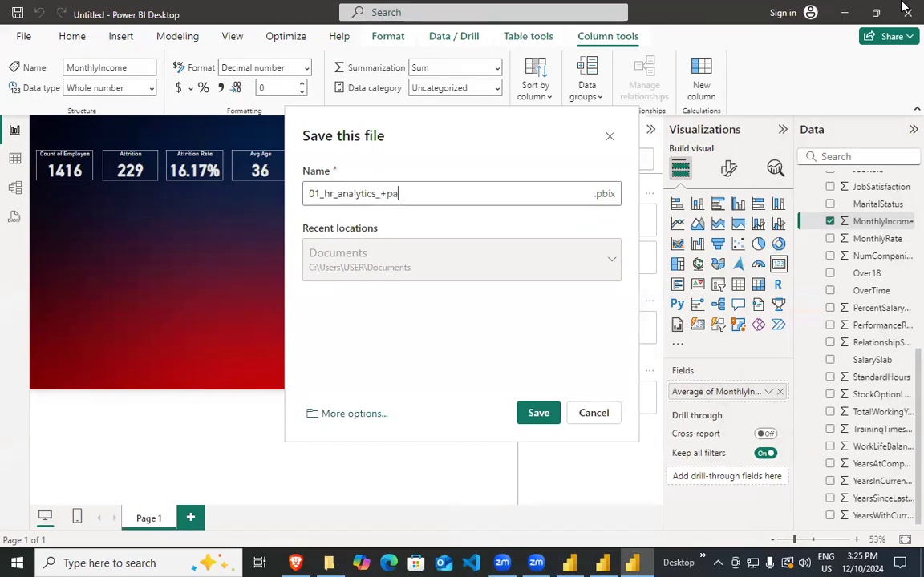
pyautogui.press('BackSpace')
pyautogui.press('BackSpace')
pyautogui.press('BackSpace')
pyautogui.write('part_1')
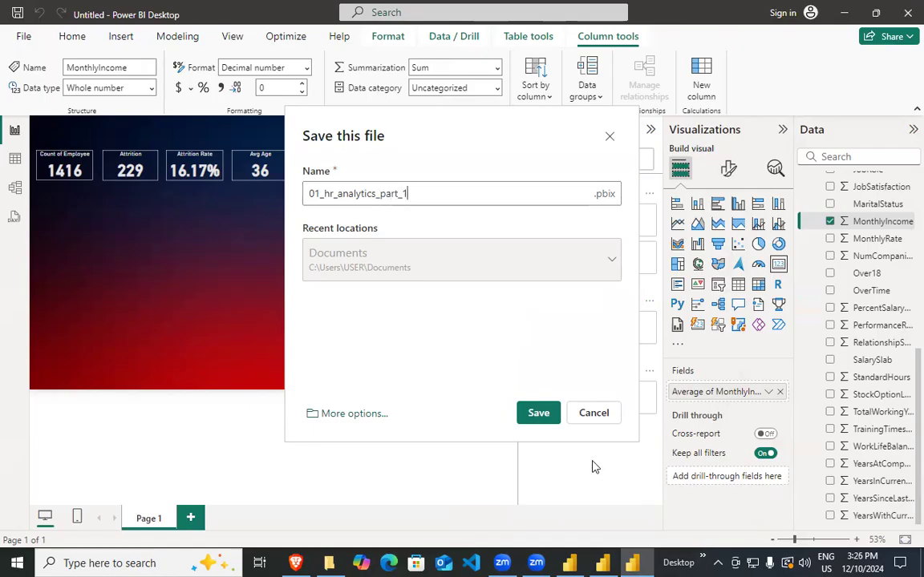
pyautogui.click(538, 412)
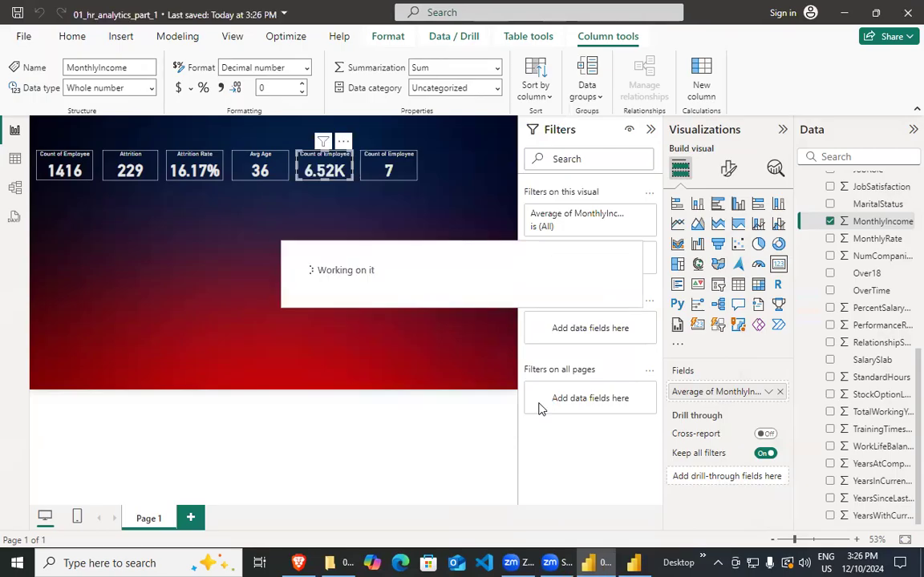